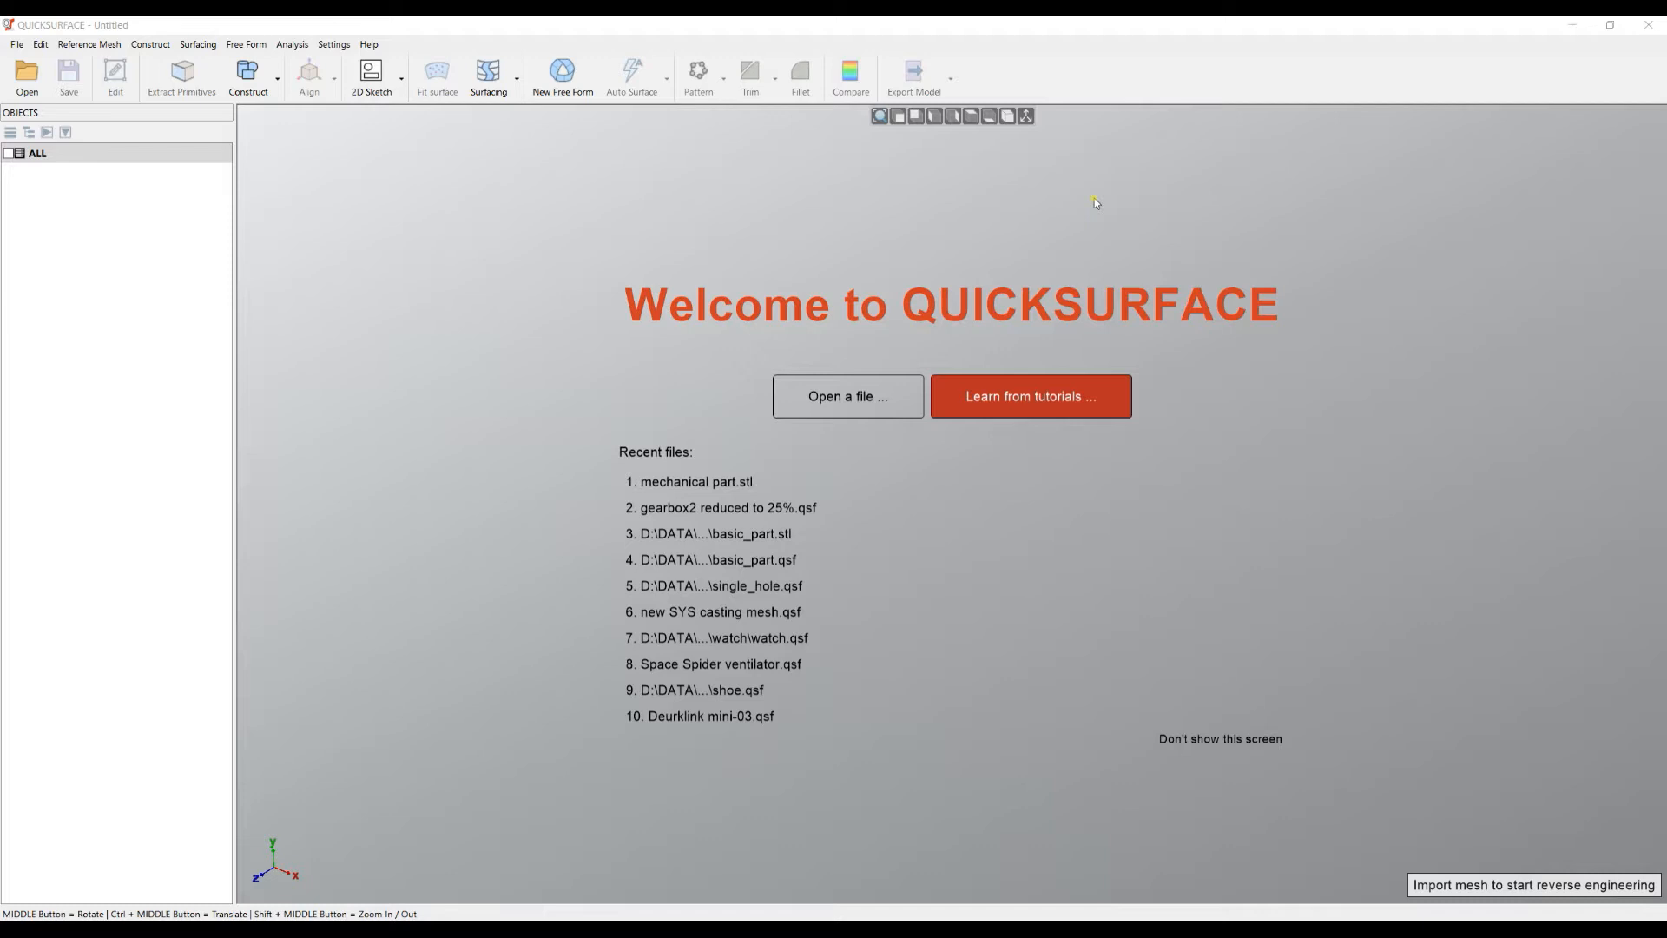
- Open basic_part.stl from the recent files and accept the default import options
{"action": "left_click", "coordinate": [737, 533]}
{"action": "left_click", "coordinate": [801, 503]}
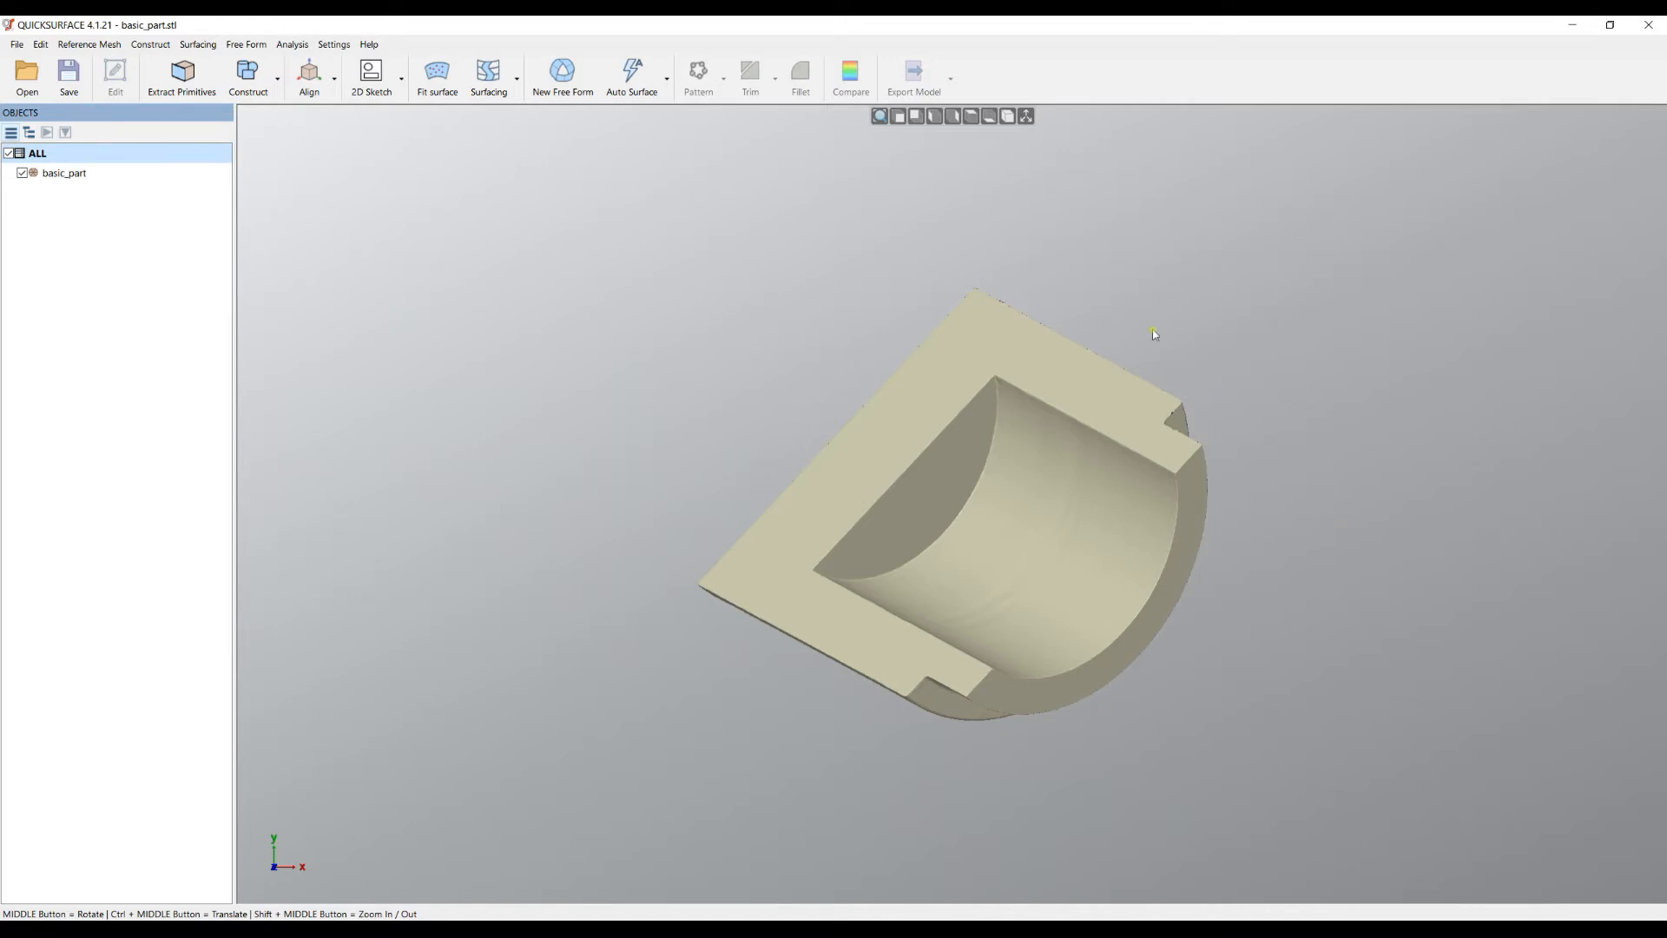
{"action": "left_click", "coordinate": [899, 118]}
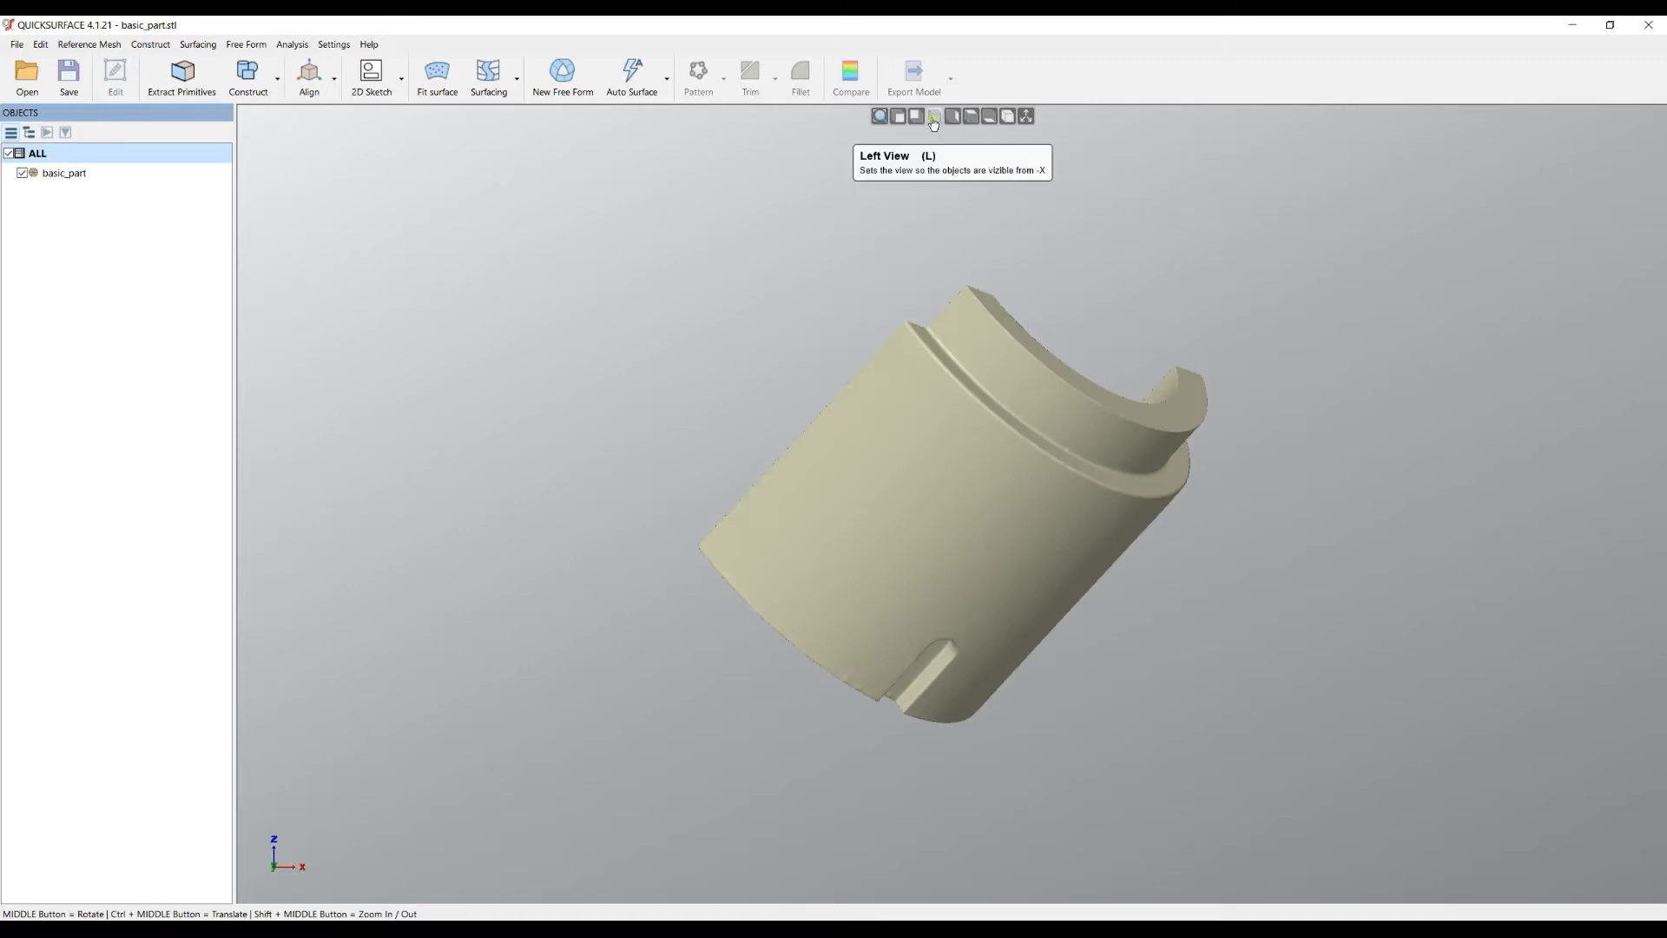
{"action": "left_click", "coordinate": [934, 116]}
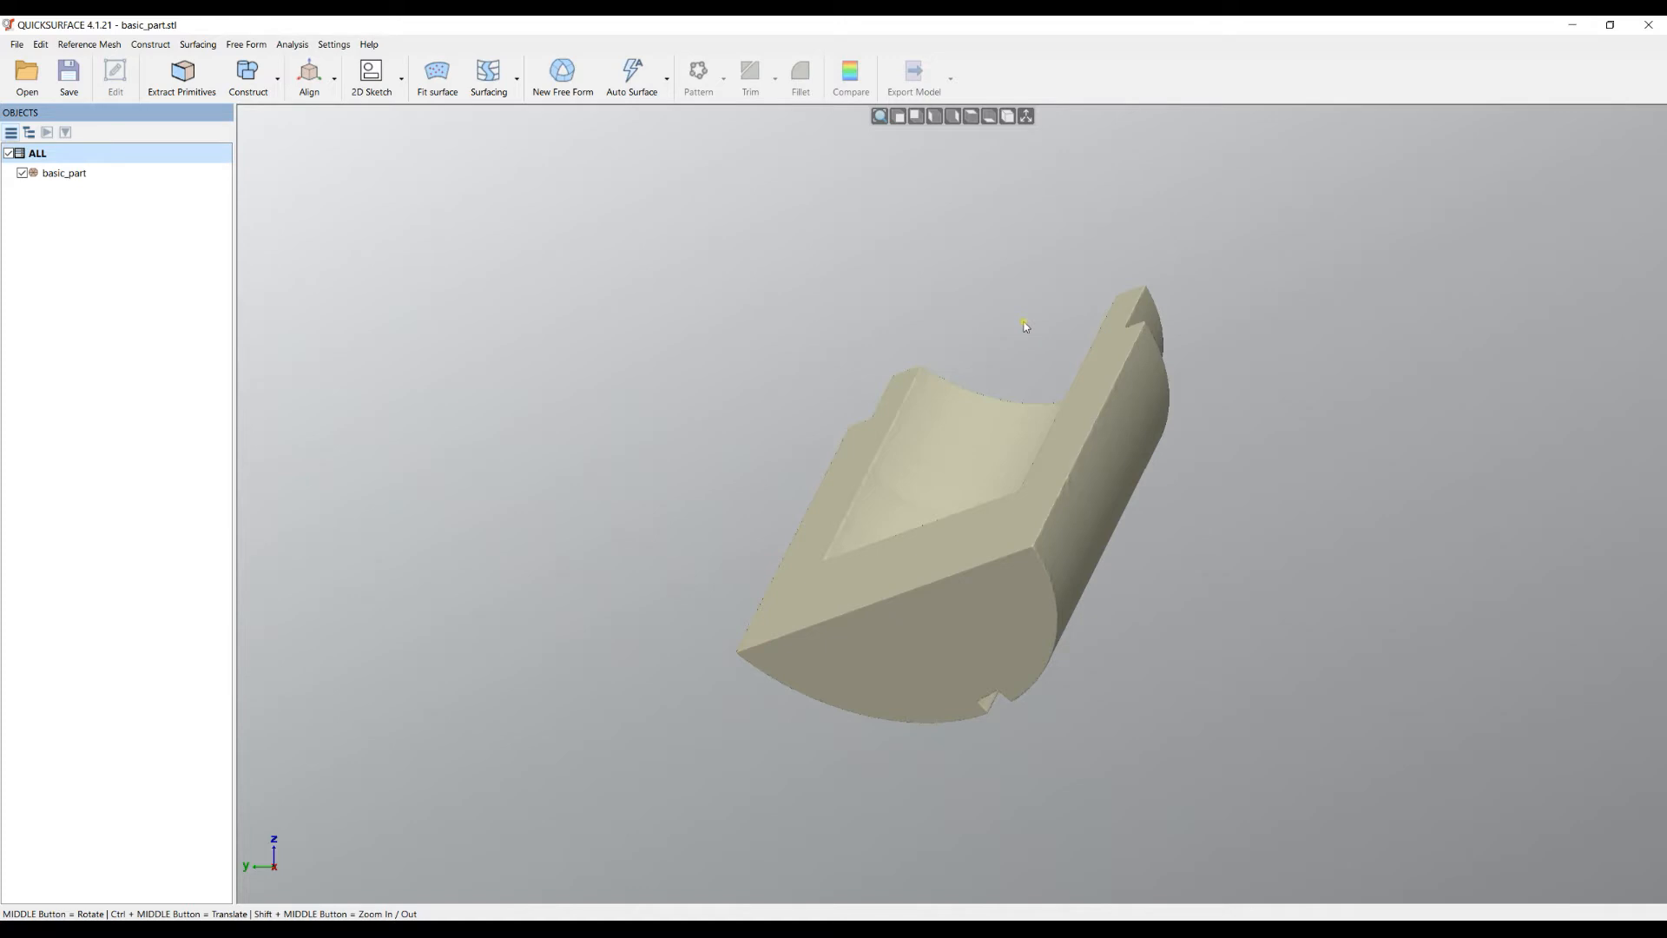
{"action": "middle_click_drag", "start_coordinate": [1236, 529], "coordinate": [556, 560]}
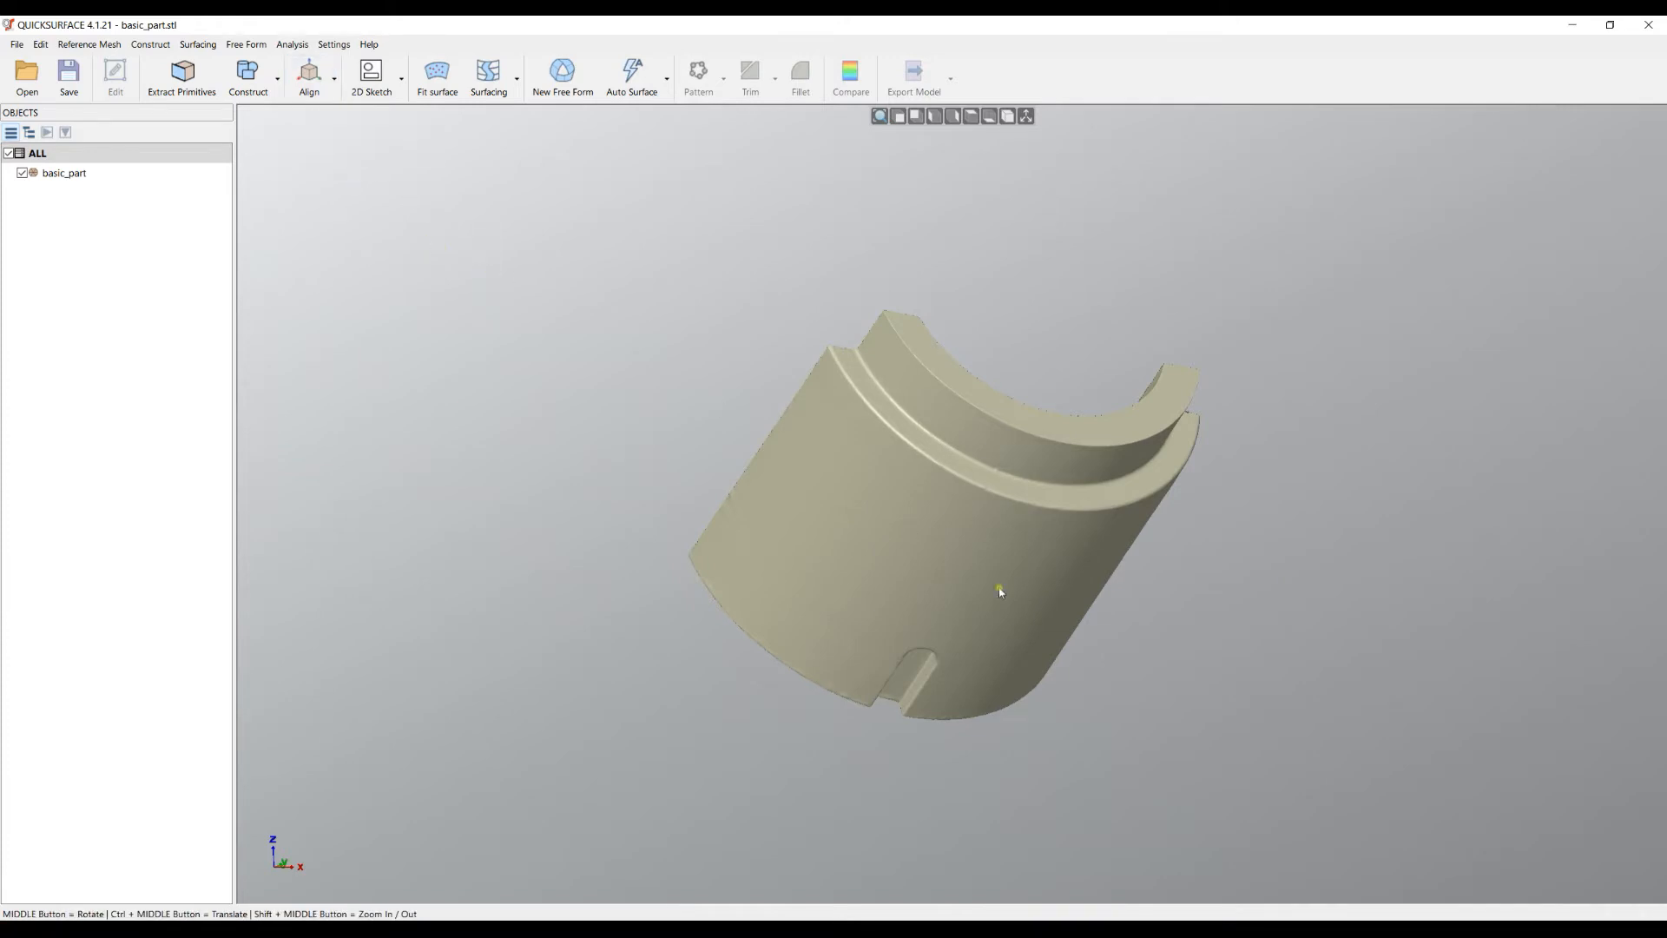
{"action": "middle_click_drag", "start_coordinate": [990, 584], "coordinate": [818, 811]}
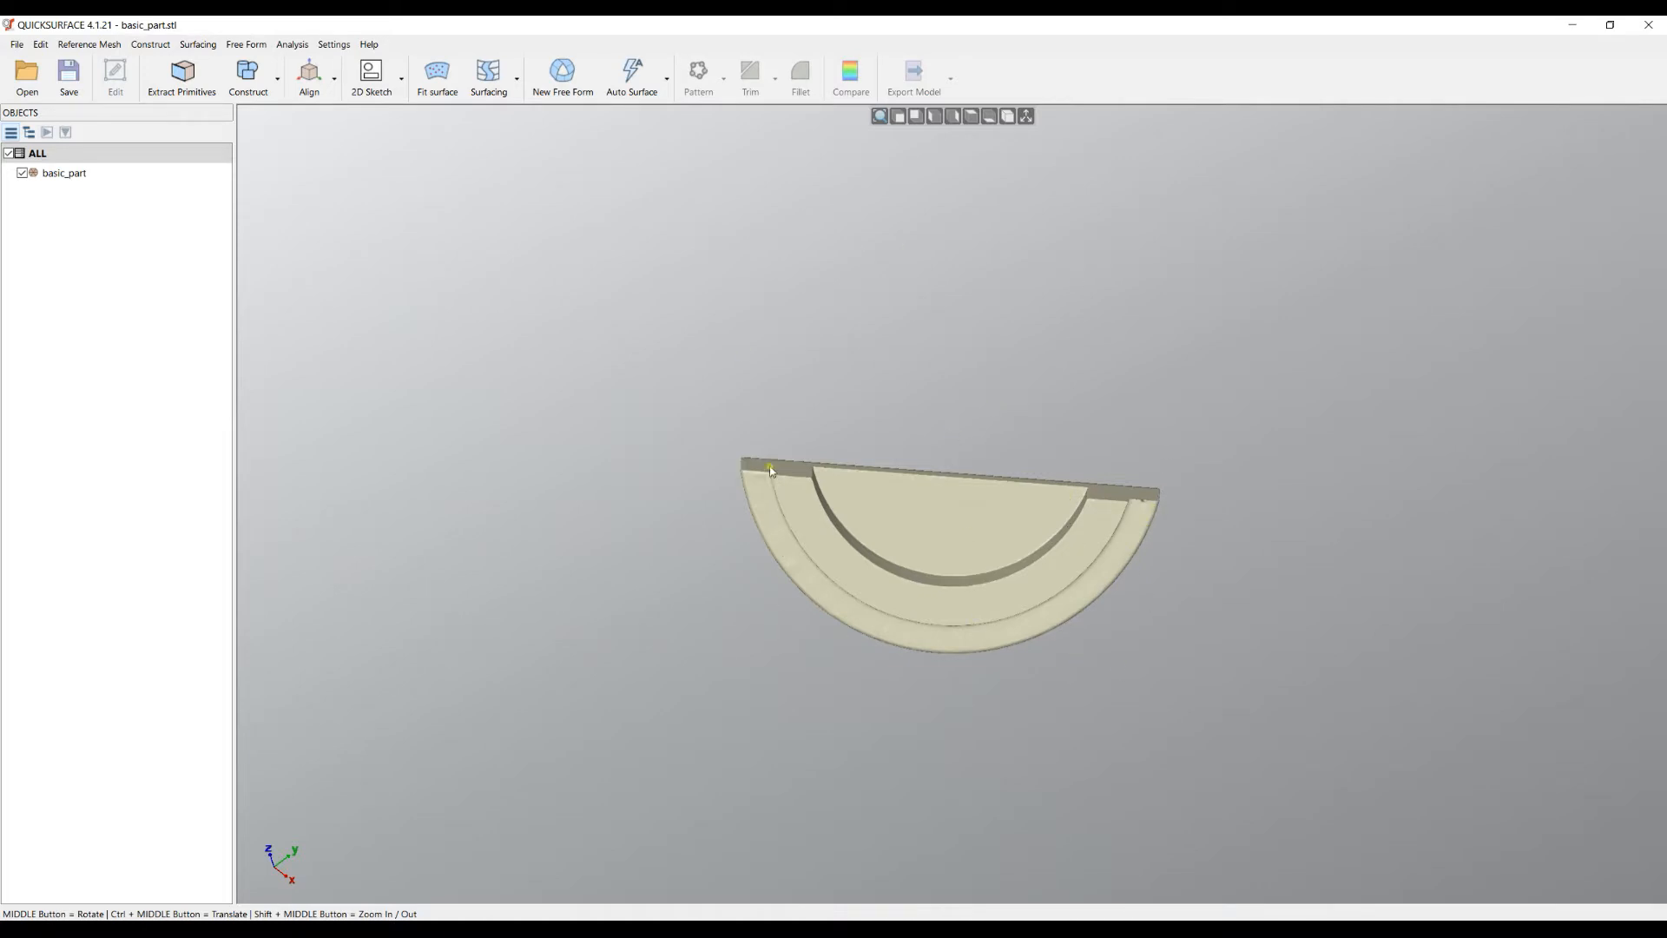
{"action": "middle_click_drag", "start_coordinate": [1544, 790], "coordinate": [1598, 753]}
{"action": "mouse_move", "coordinate": [937, 591]}
{"action": "middle_mouse_down"}
{"action": "mouse_move", "coordinate": [912, 596]}
{"action": "mouse_move", "coordinate": [929, 594]}
{"action": "middle_mouse_up"}
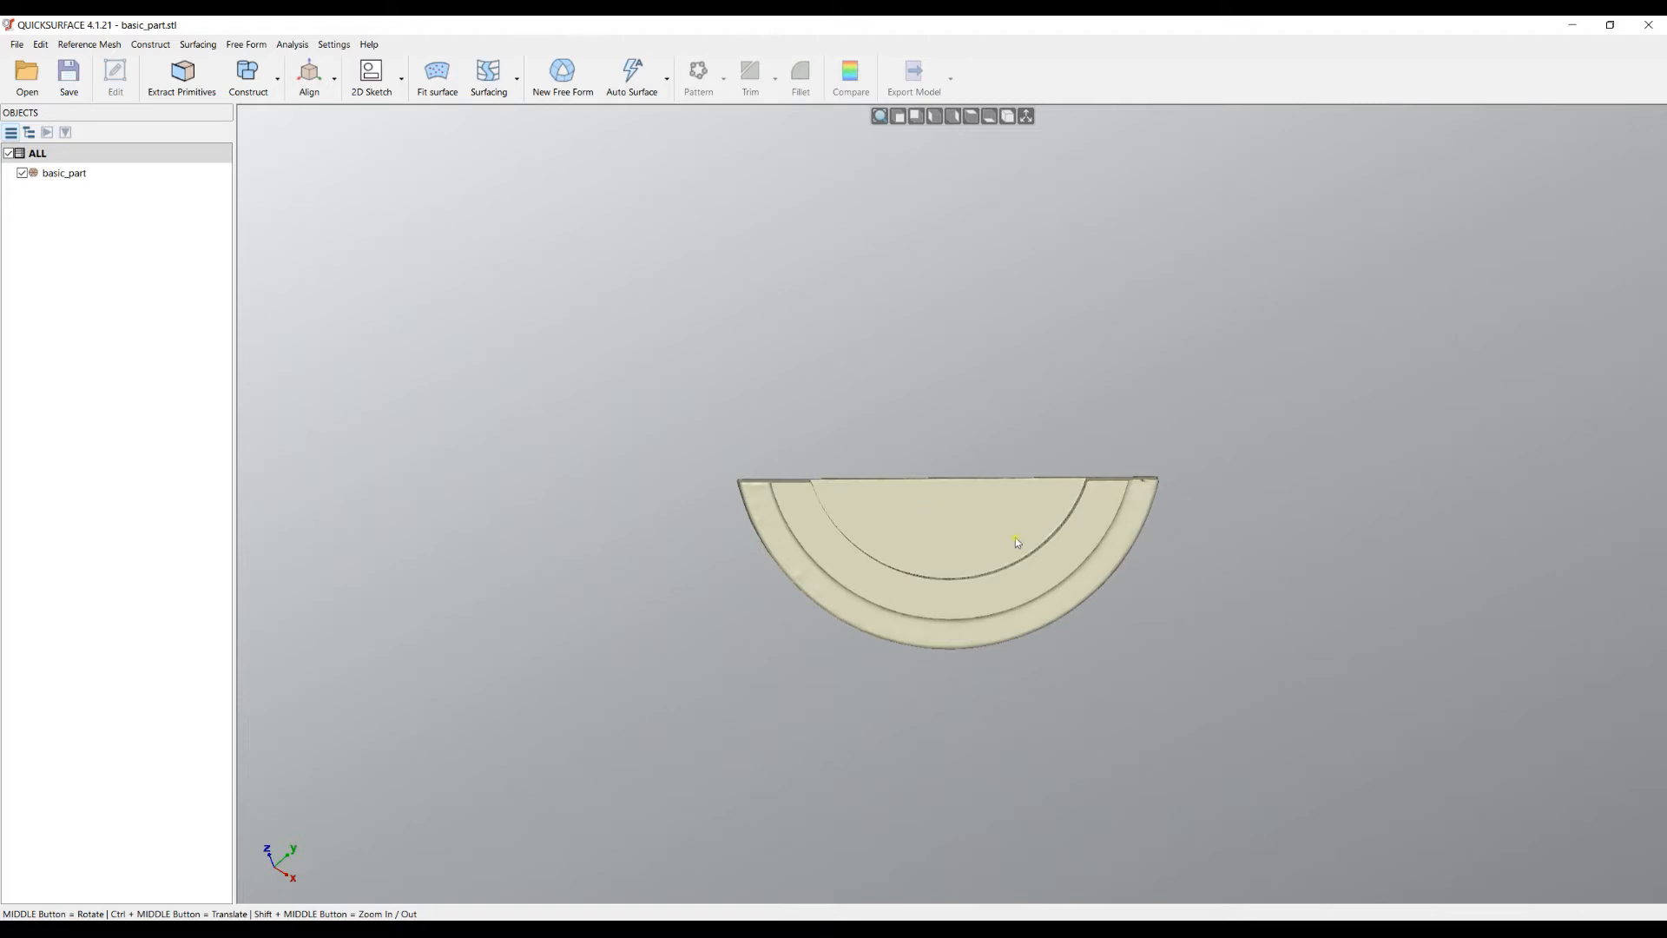
{"action": "middle_click_drag", "start_coordinate": [995, 543], "coordinate": [840, 560]}
{"action": "middle_click_drag", "start_coordinate": [1023, 641], "coordinate": [677, 421]}
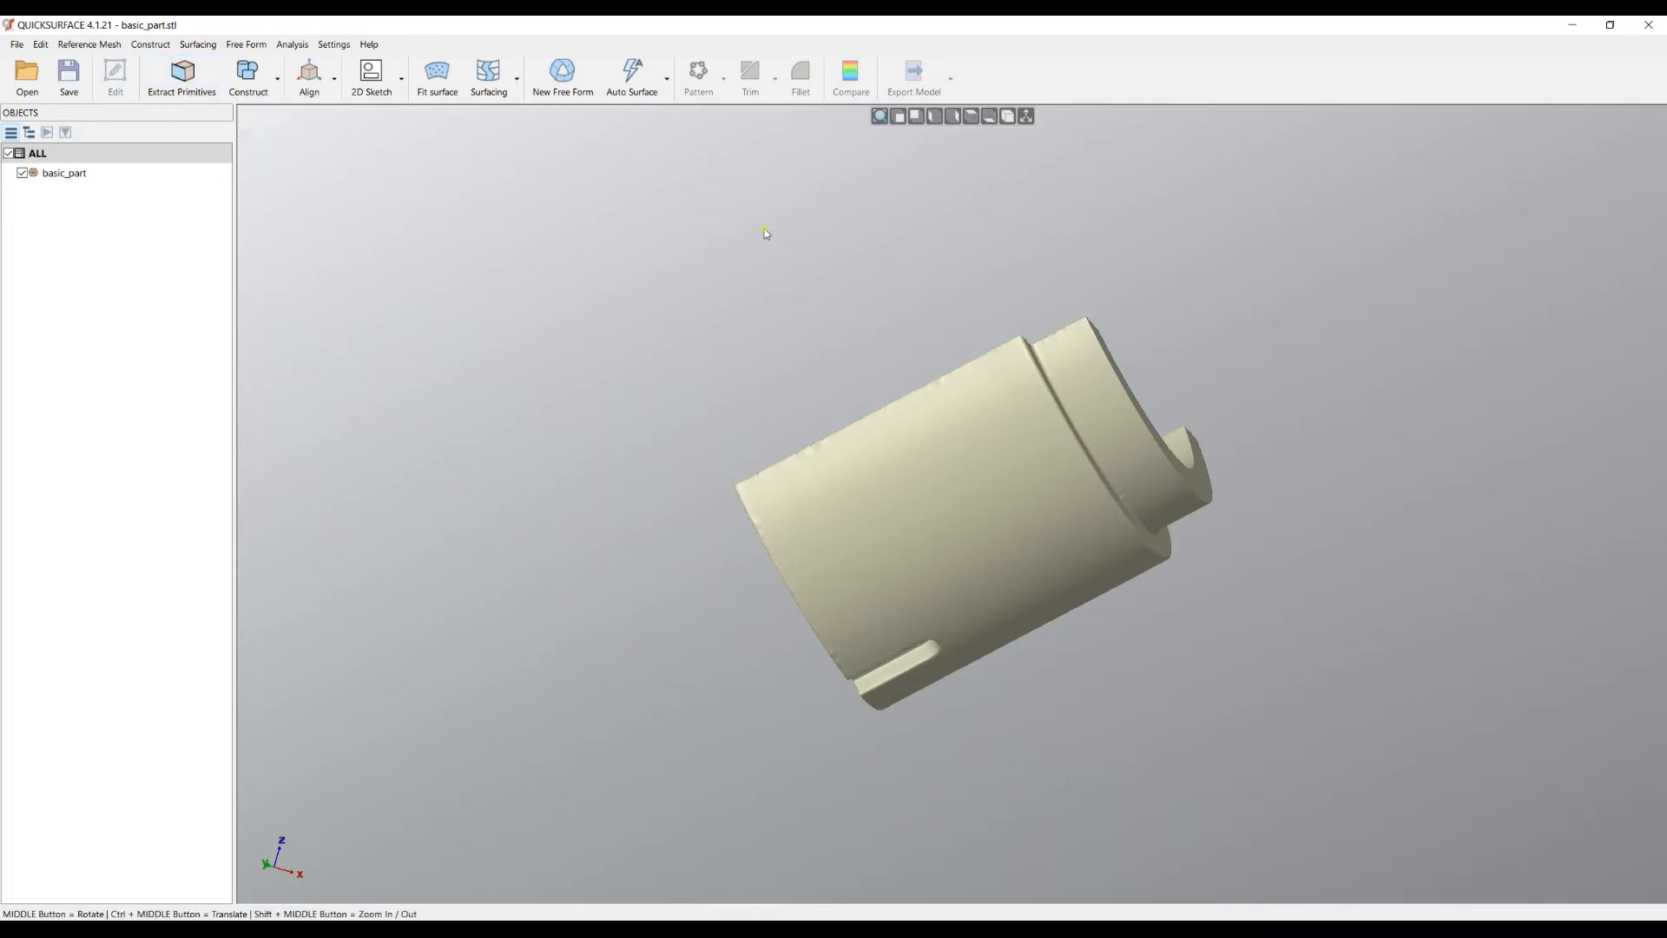
- In Extract Primitives, use the Magic Wand to select the flat half-round end face of the mesh
{"action": "left_click", "coordinate": [183, 73]}
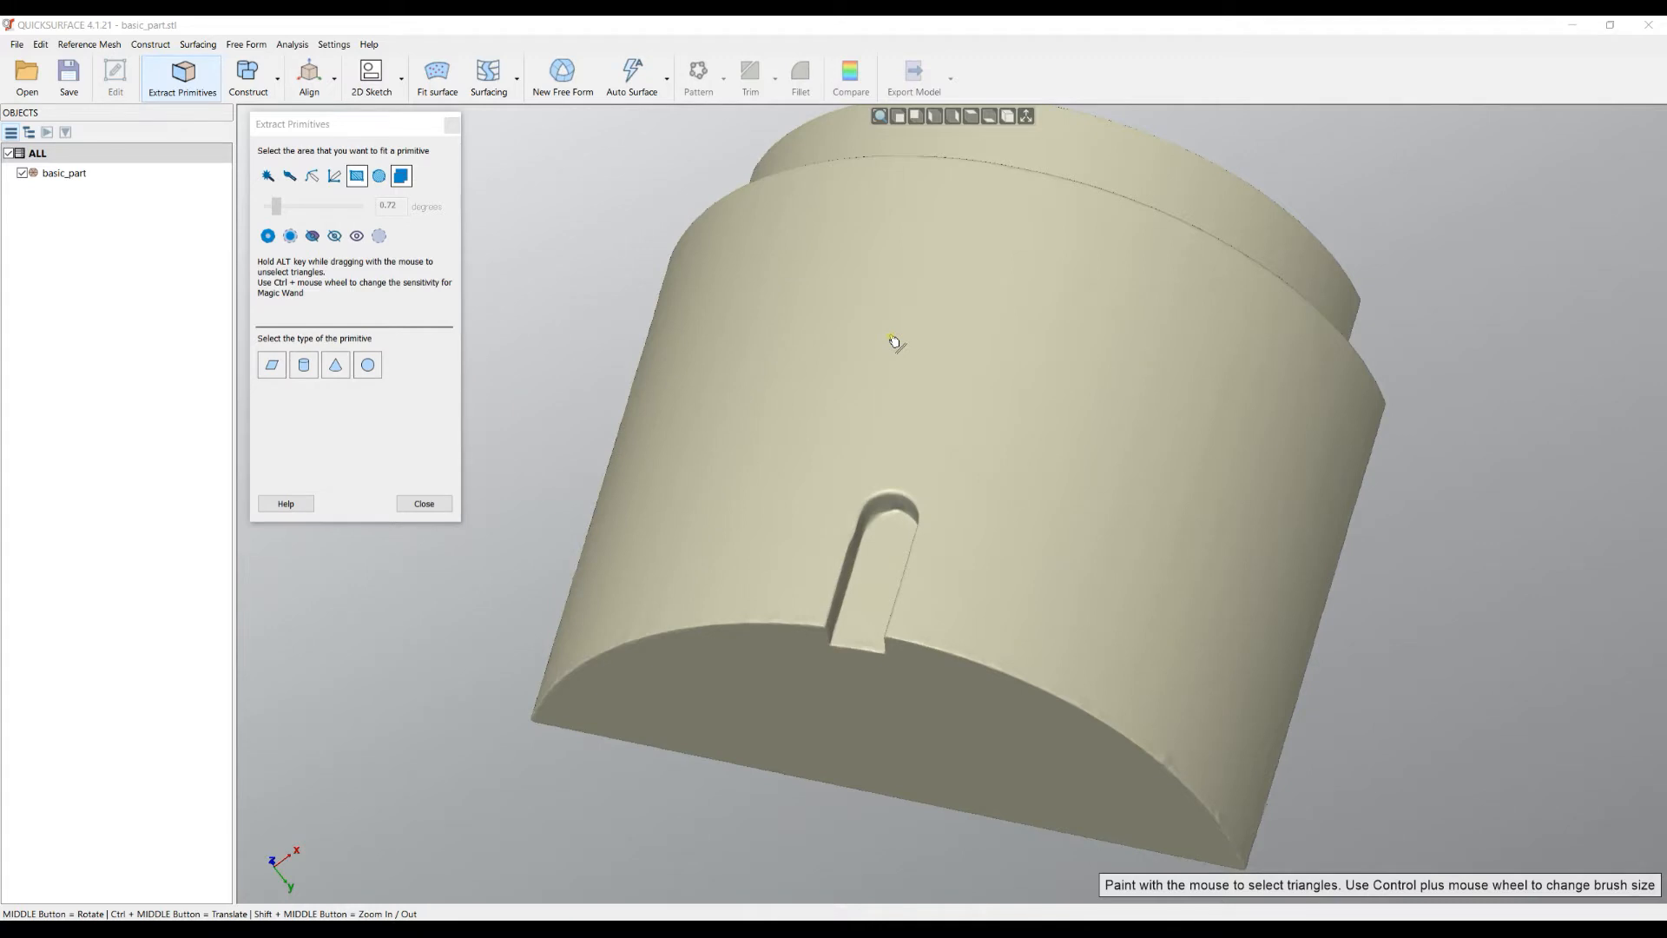
{"action": "scroll", "coordinate": [894, 340], "scroll_direction": "down", "scroll_amount": 3}
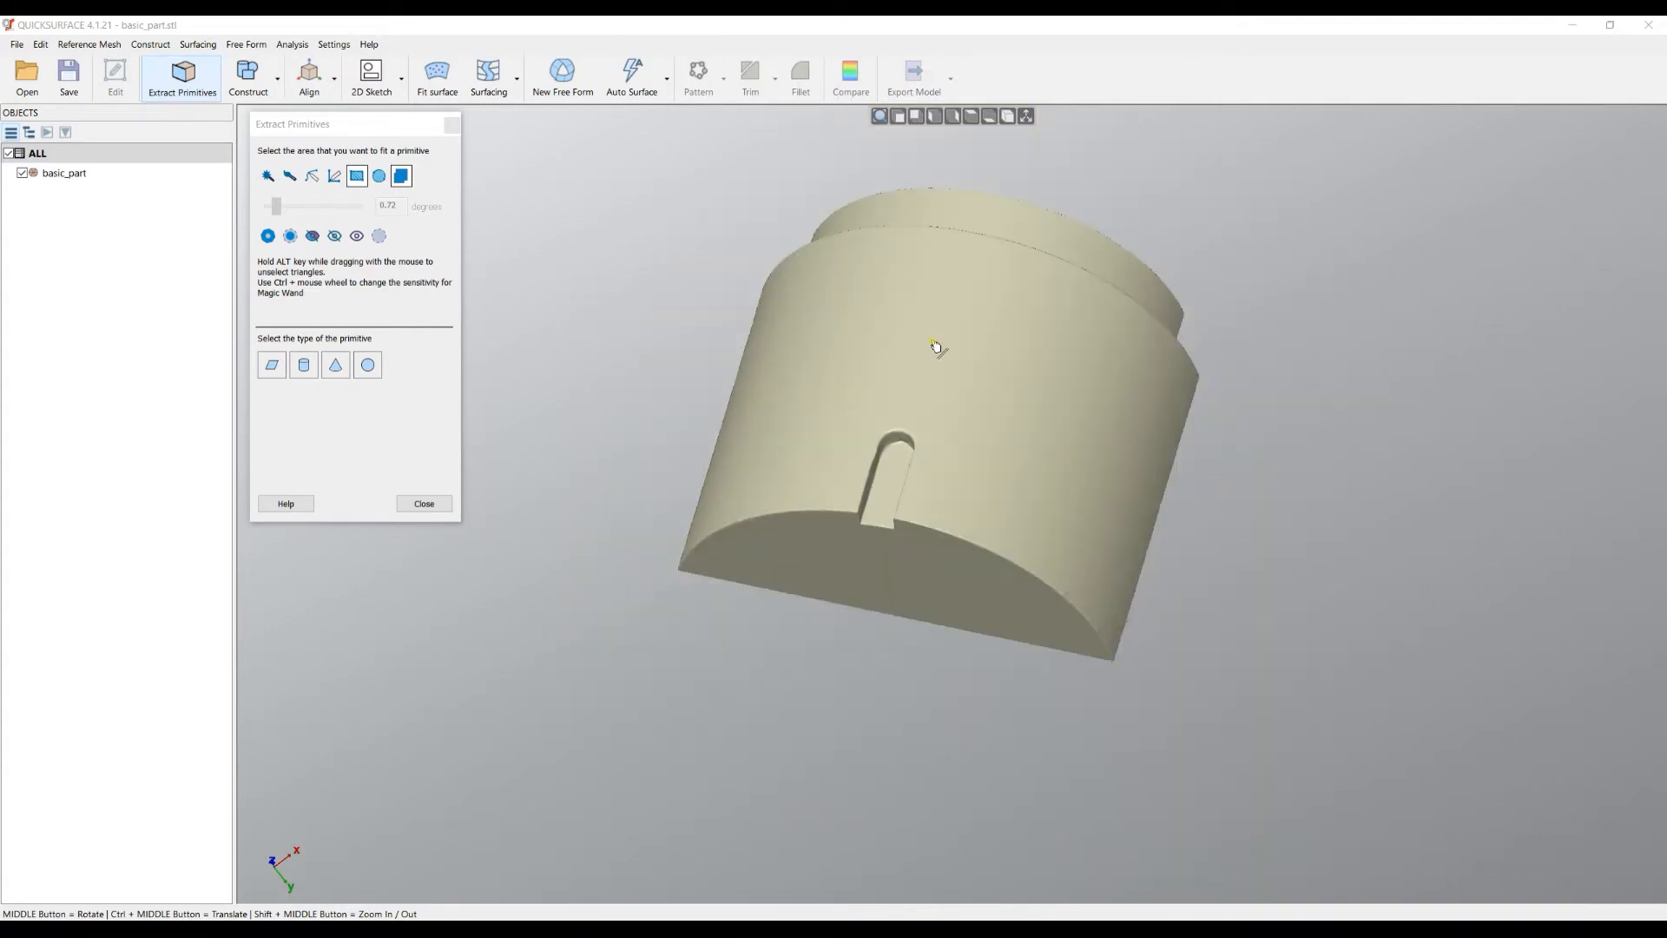
{"action": "middle_click_drag", "start_coordinate": [986, 466], "coordinate": [1027, 529]}
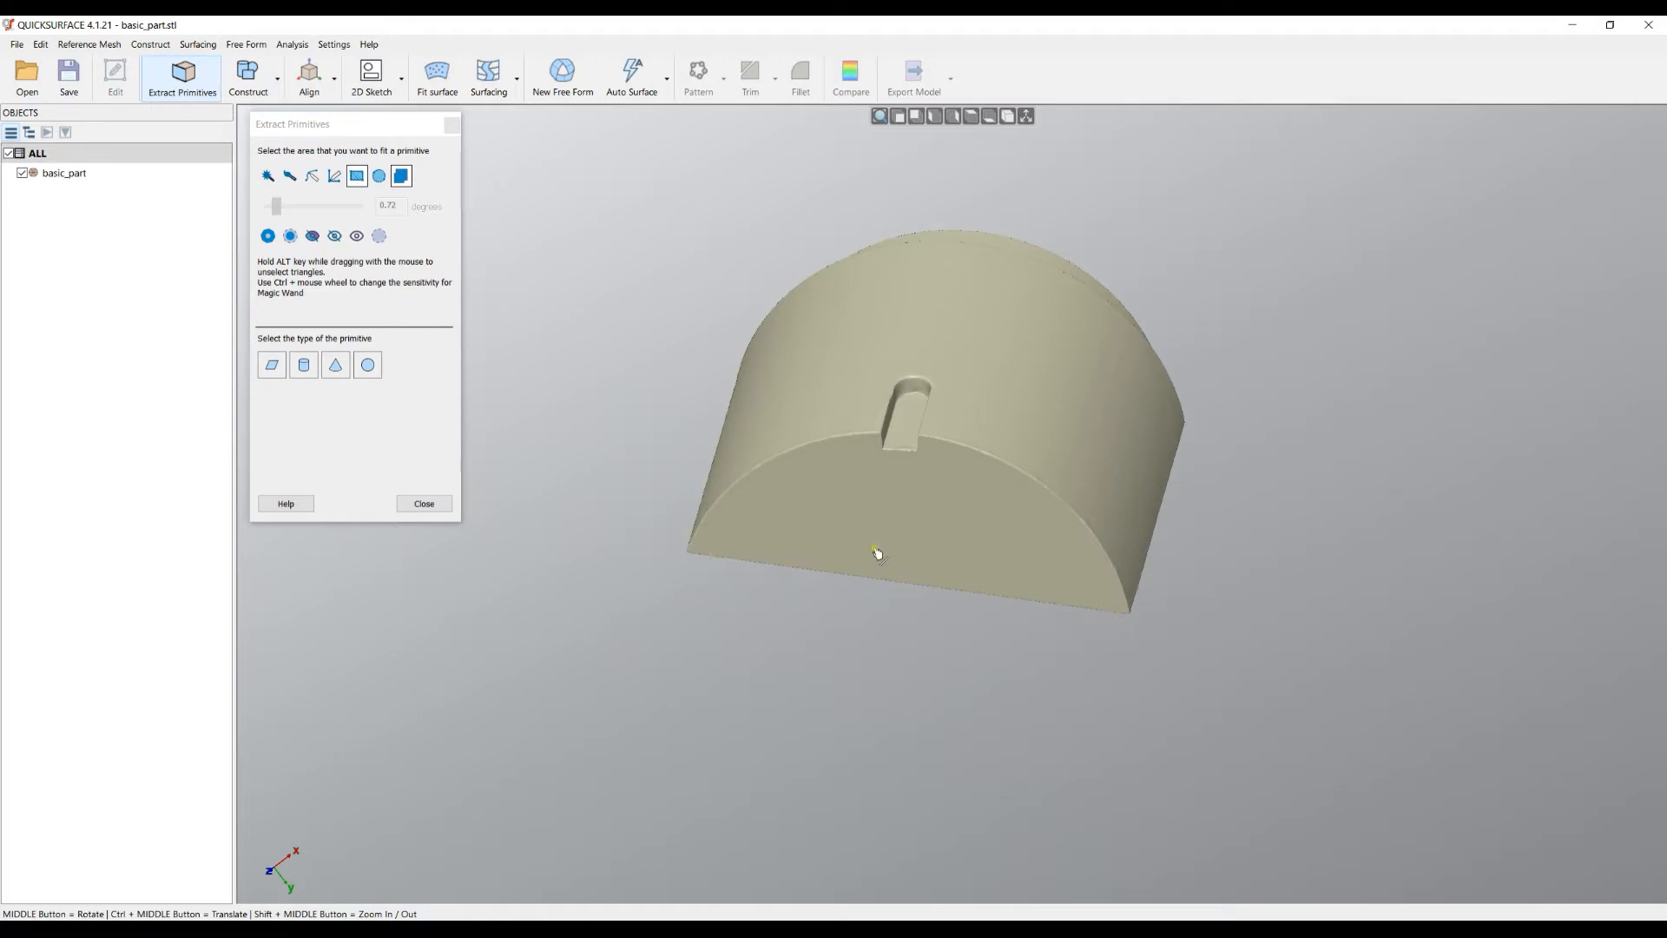
{"action": "scroll", "coordinate": [915, 508], "scroll_direction": "up", "scroll_amount": 3}
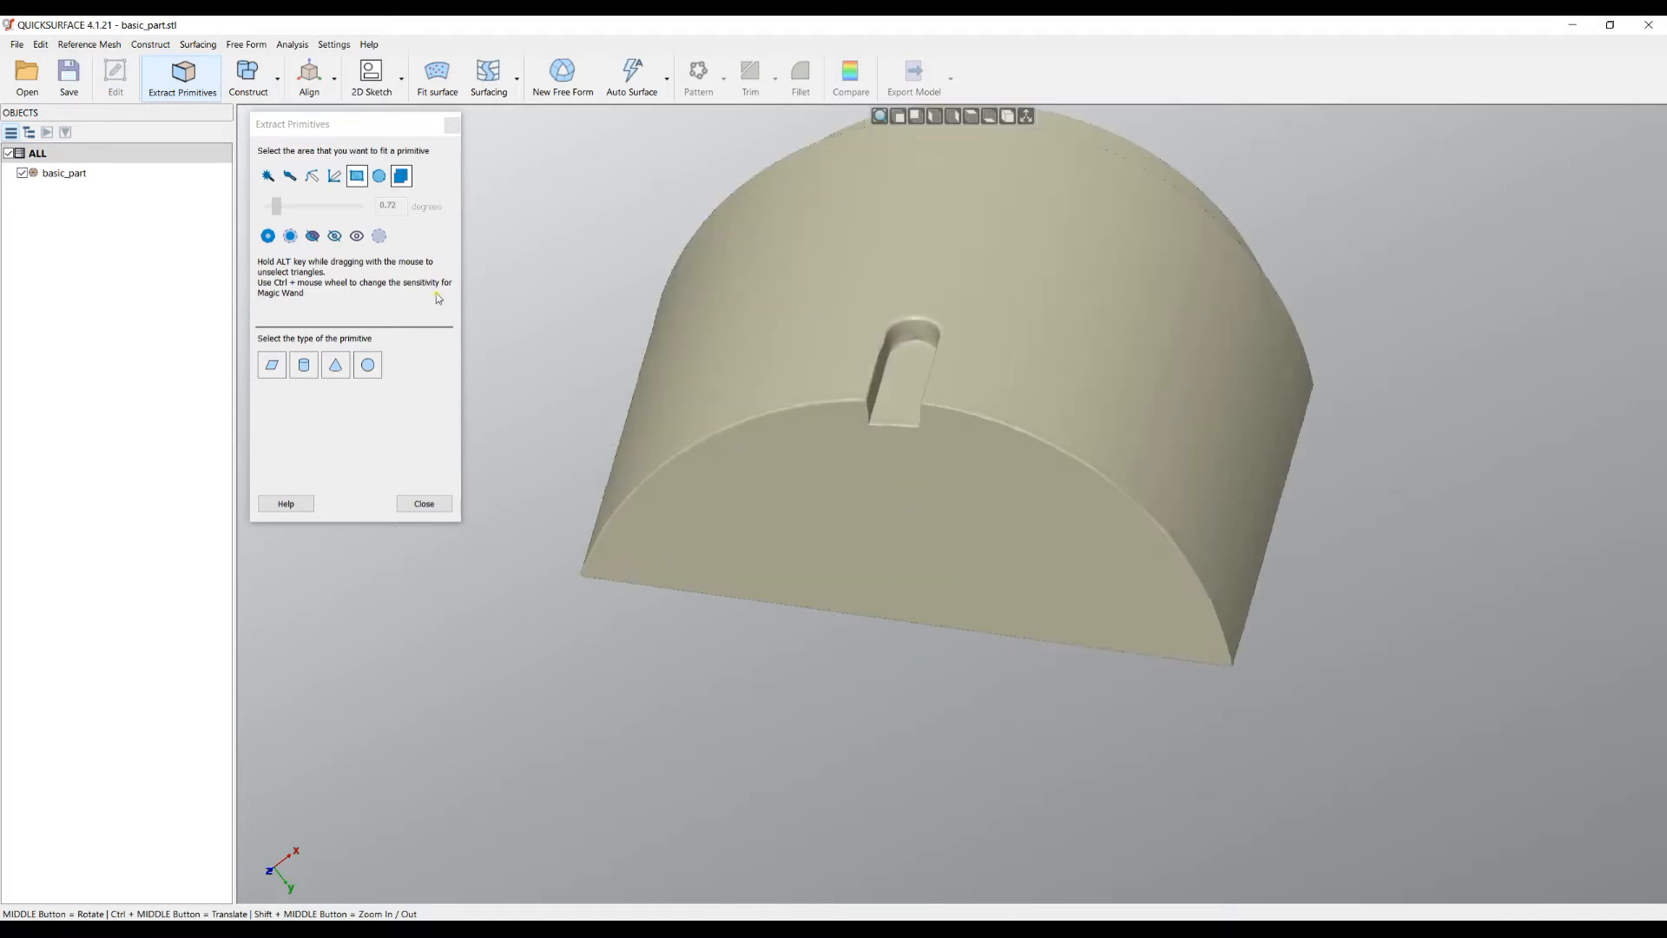
{"action": "left_click", "coordinate": [267, 175]}
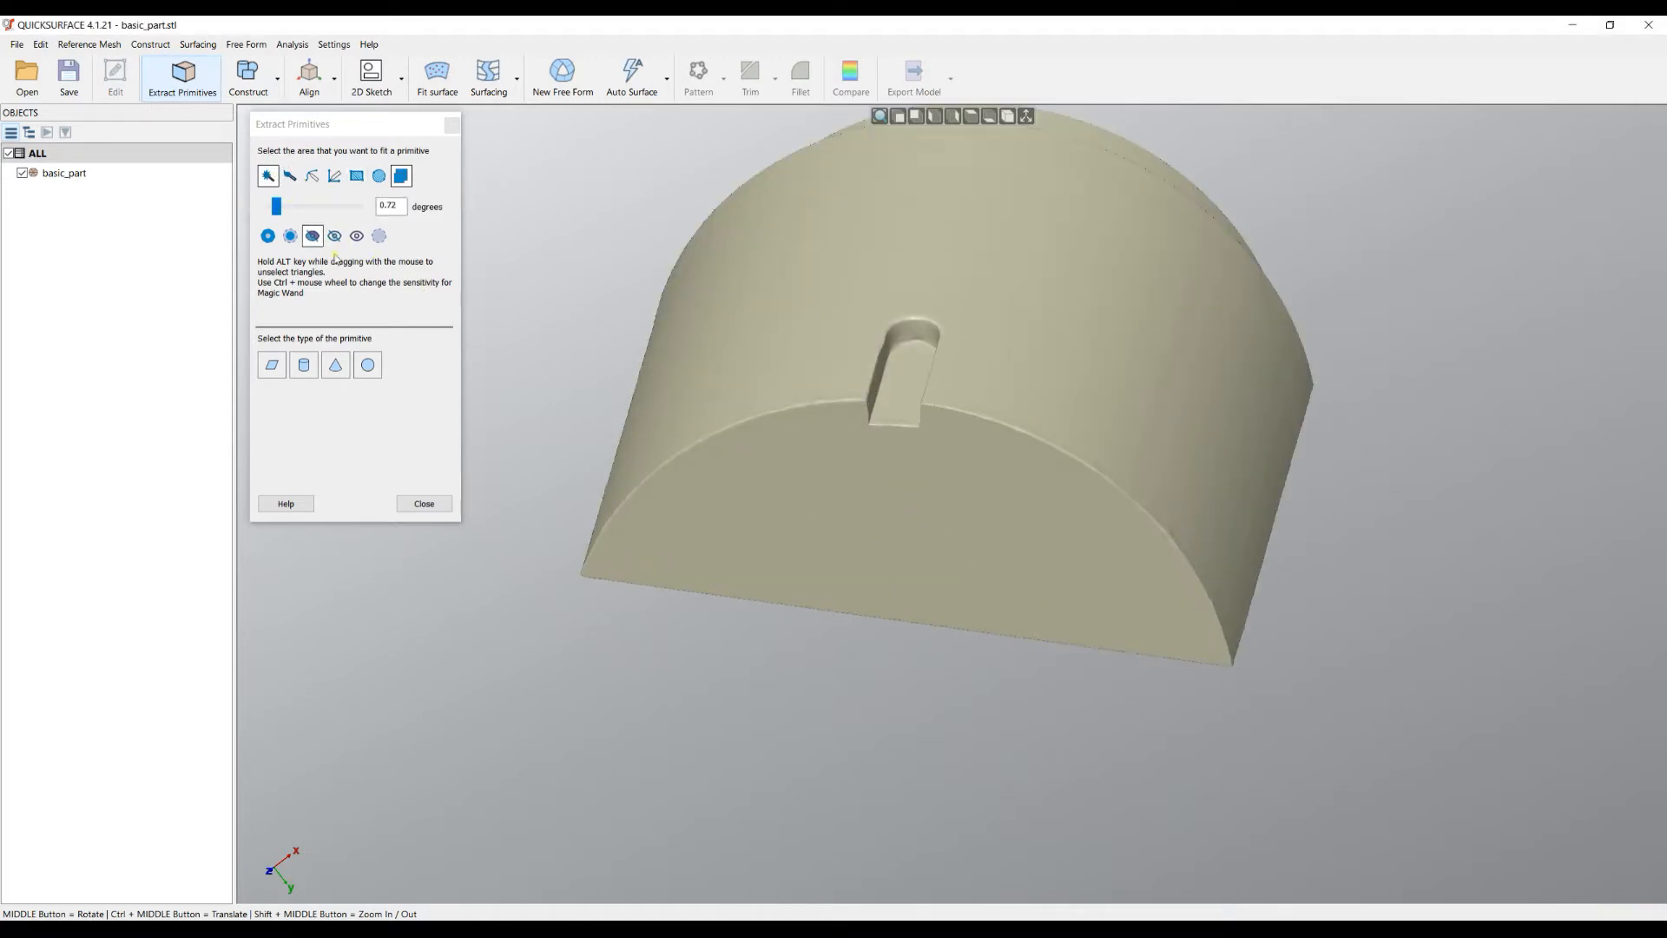
{"action": "left_click", "coordinate": [920, 538]}
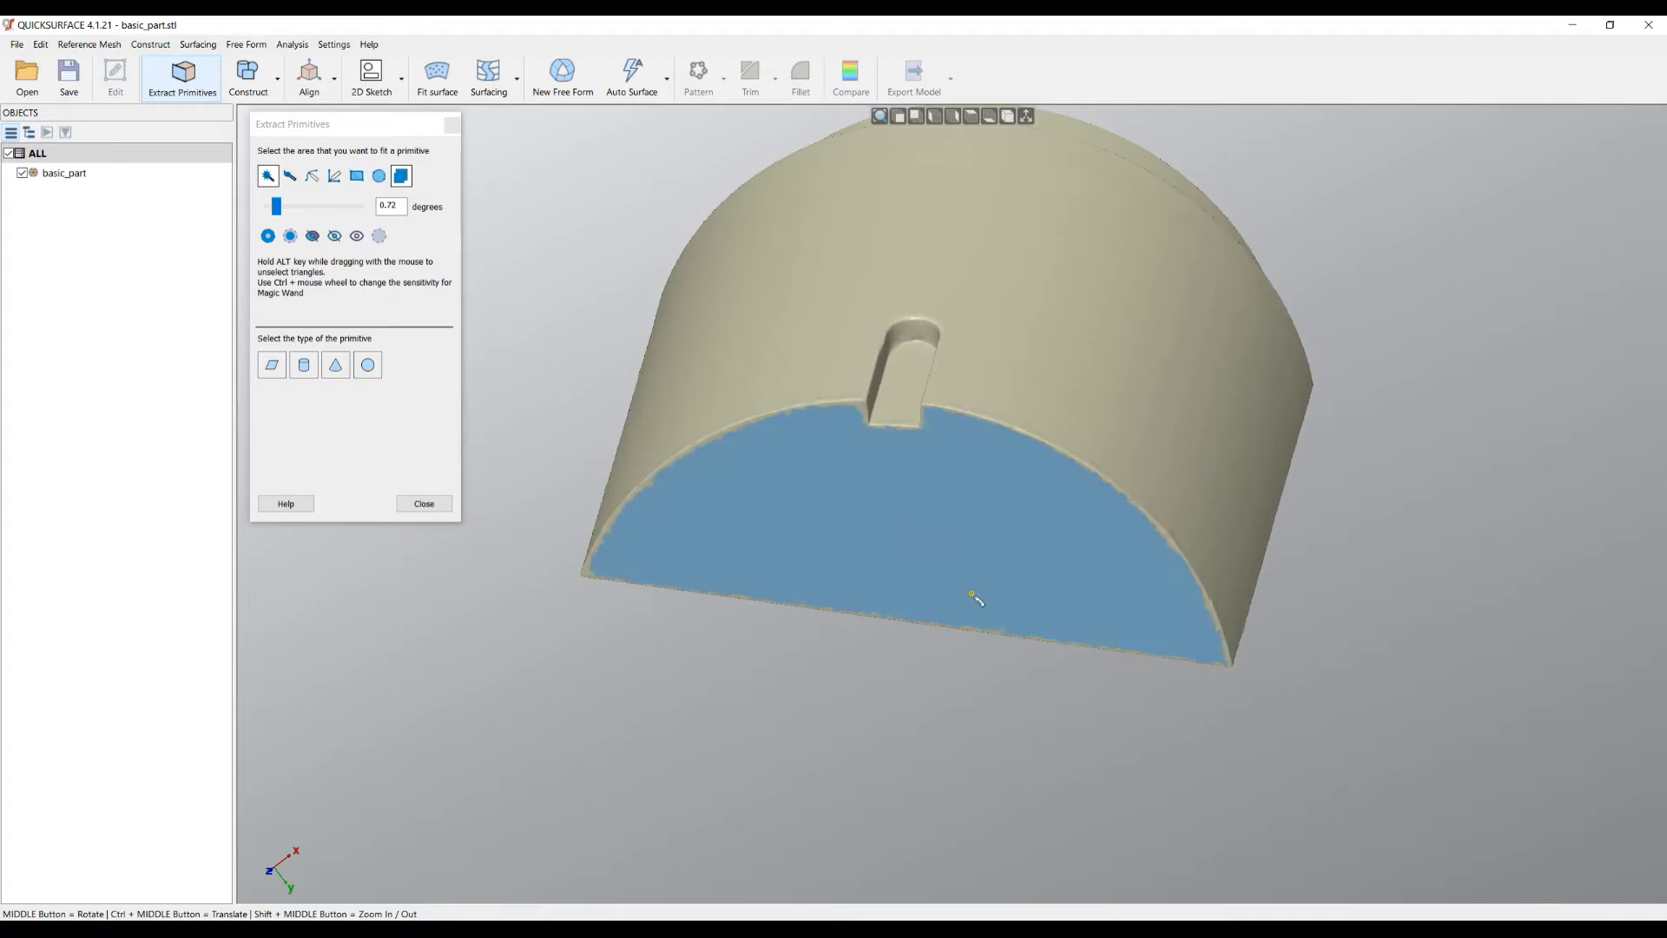
{"action": "mouse_move", "coordinate": [972, 599]}
{"action": "middle_mouse_down"}
{"action": "mouse_move", "coordinate": [903, 521]}
{"action": "mouse_move", "coordinate": [871, 370]}
{"action": "middle_mouse_up"}
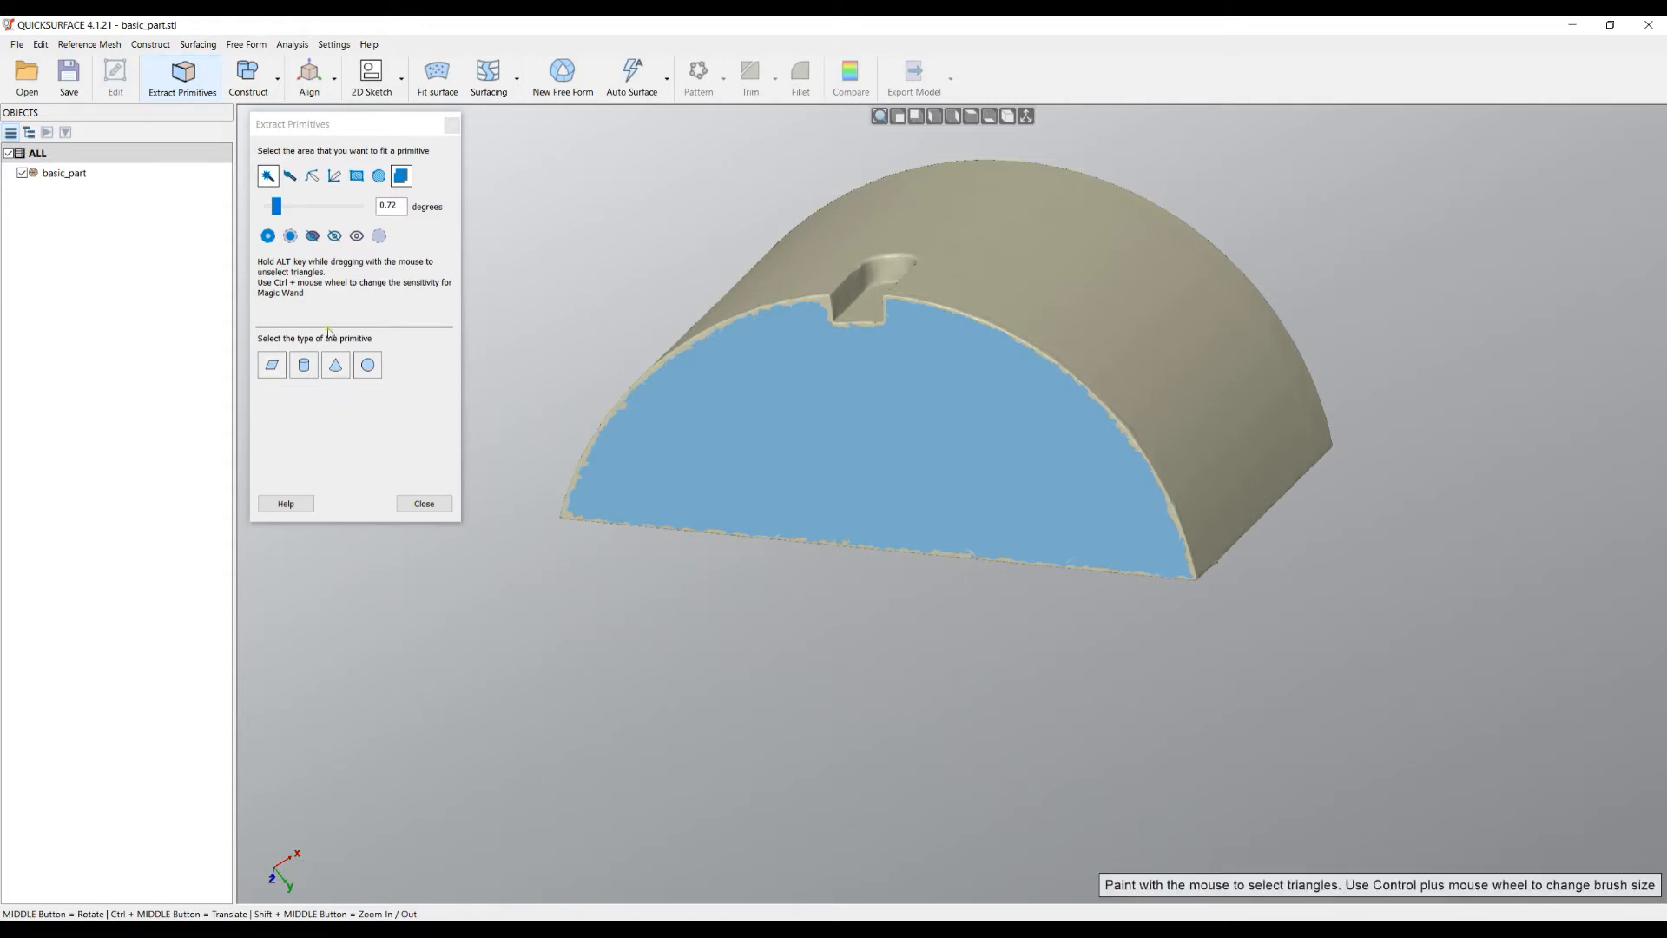
- Fit a Plane to the selected flat end face and create it as an object
{"action": "left_click", "coordinate": [279, 376]}
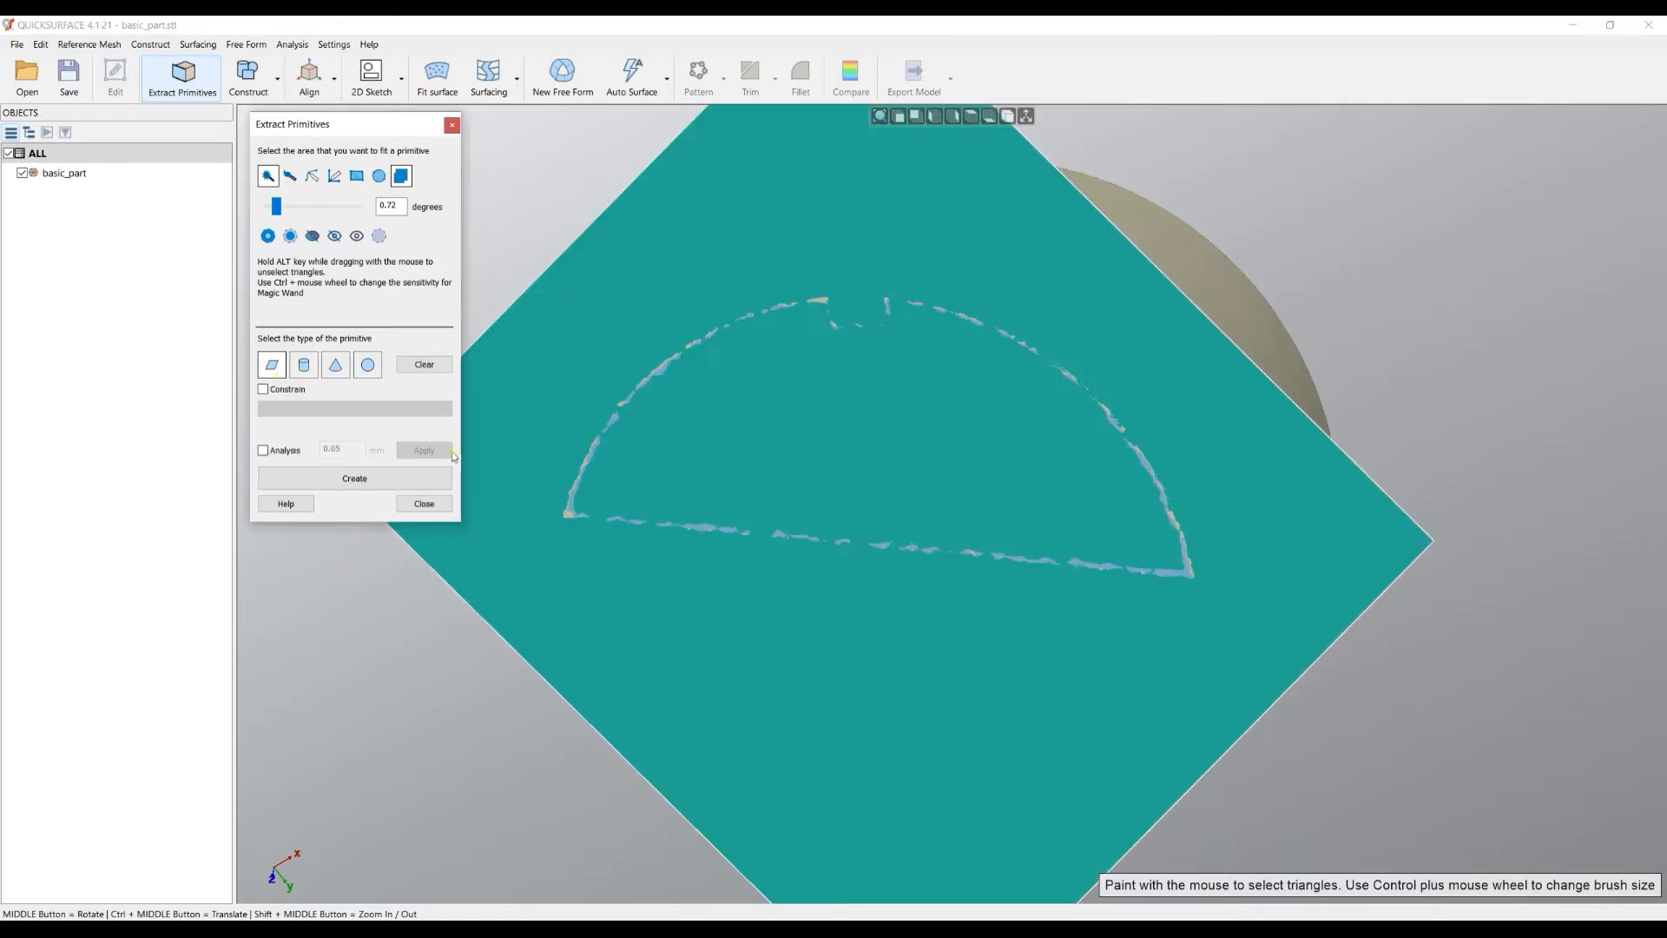
{"action": "middle_click_drag", "start_coordinate": [953, 544], "coordinate": [1040, 480]}
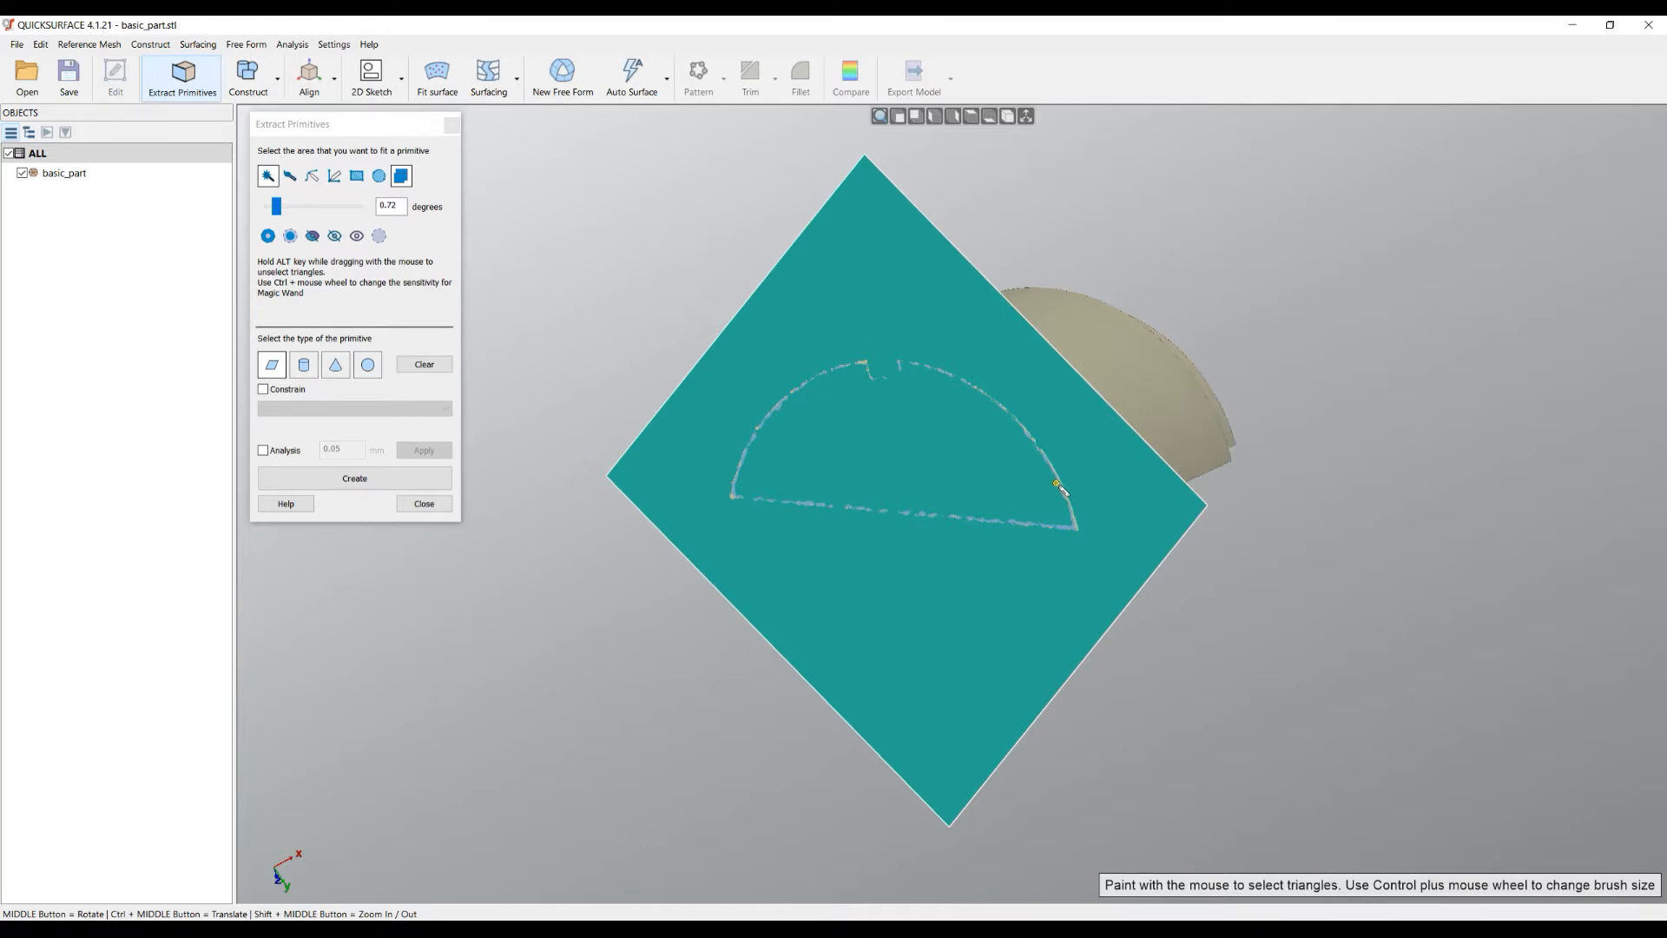
{"action": "left_click", "coordinate": [356, 483]}
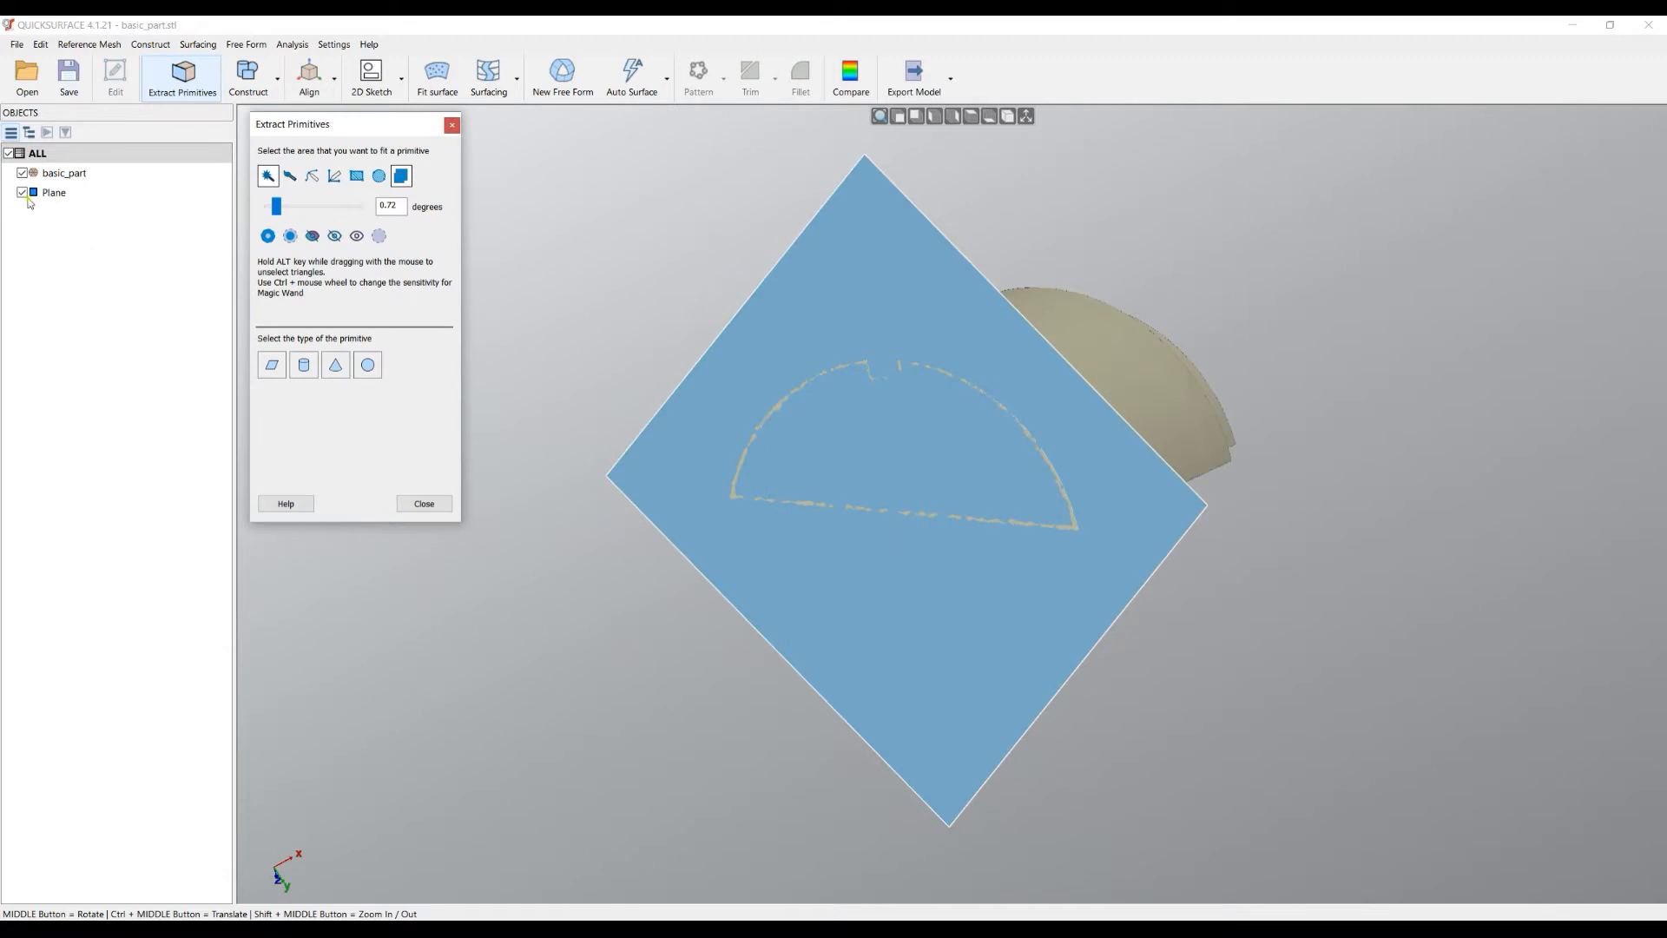
{"action": "middle_click_drag", "start_coordinate": [862, 414], "coordinate": [486, 611]}
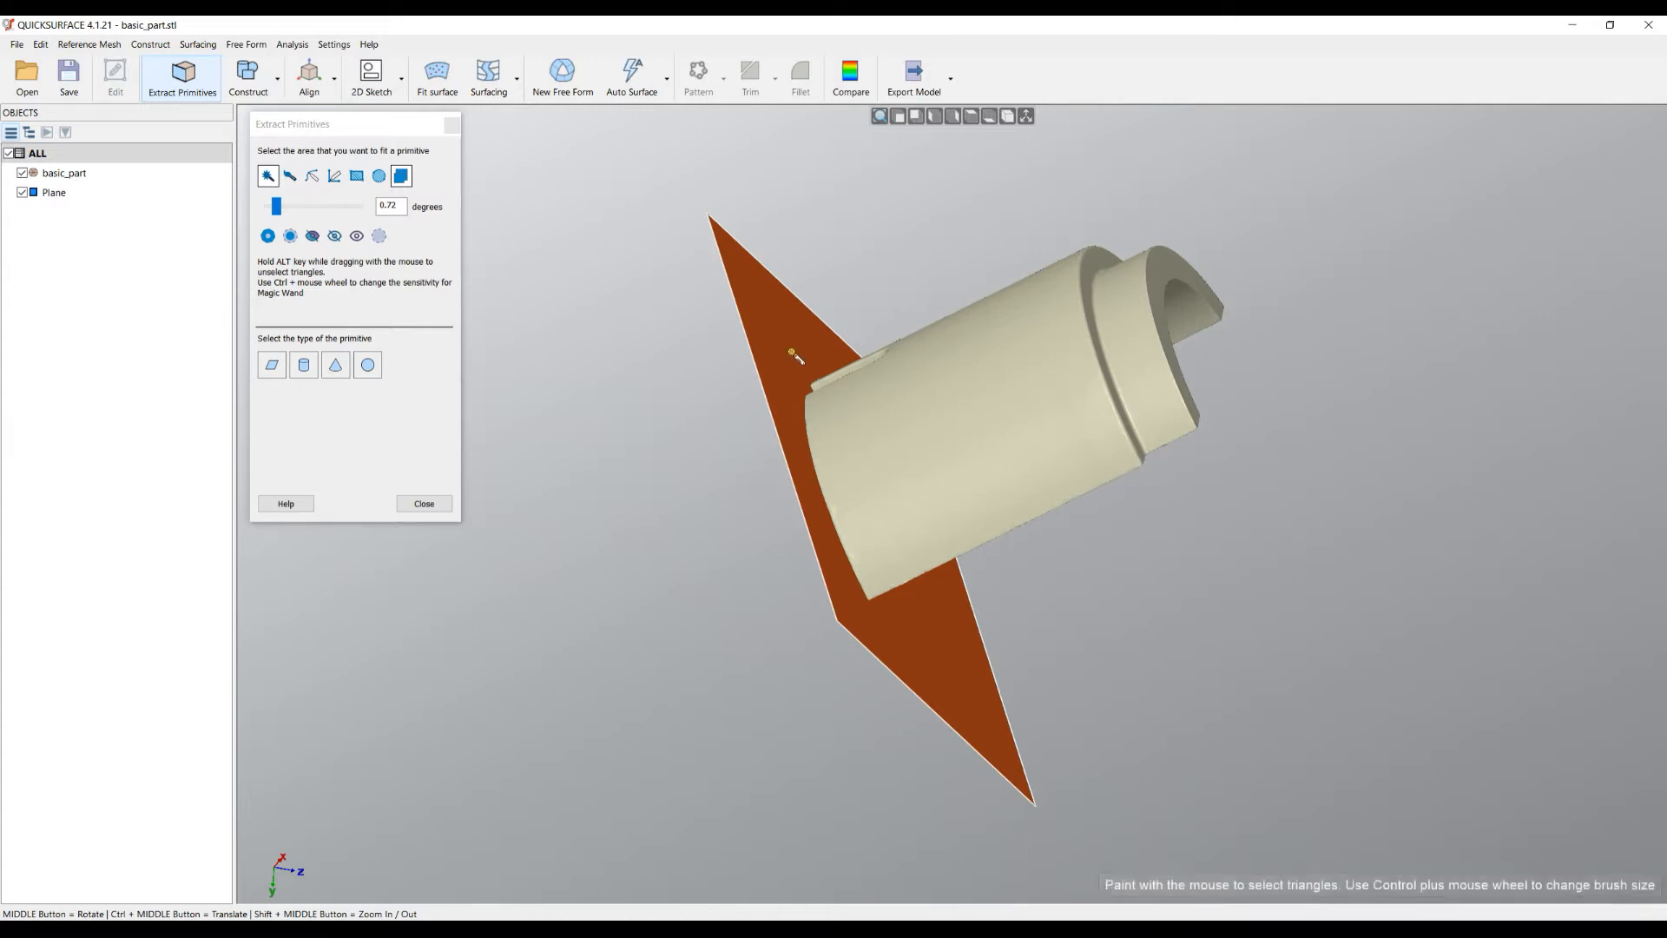
{"action": "middle_click_drag", "start_coordinate": [865, 335], "coordinate": [740, 331]}
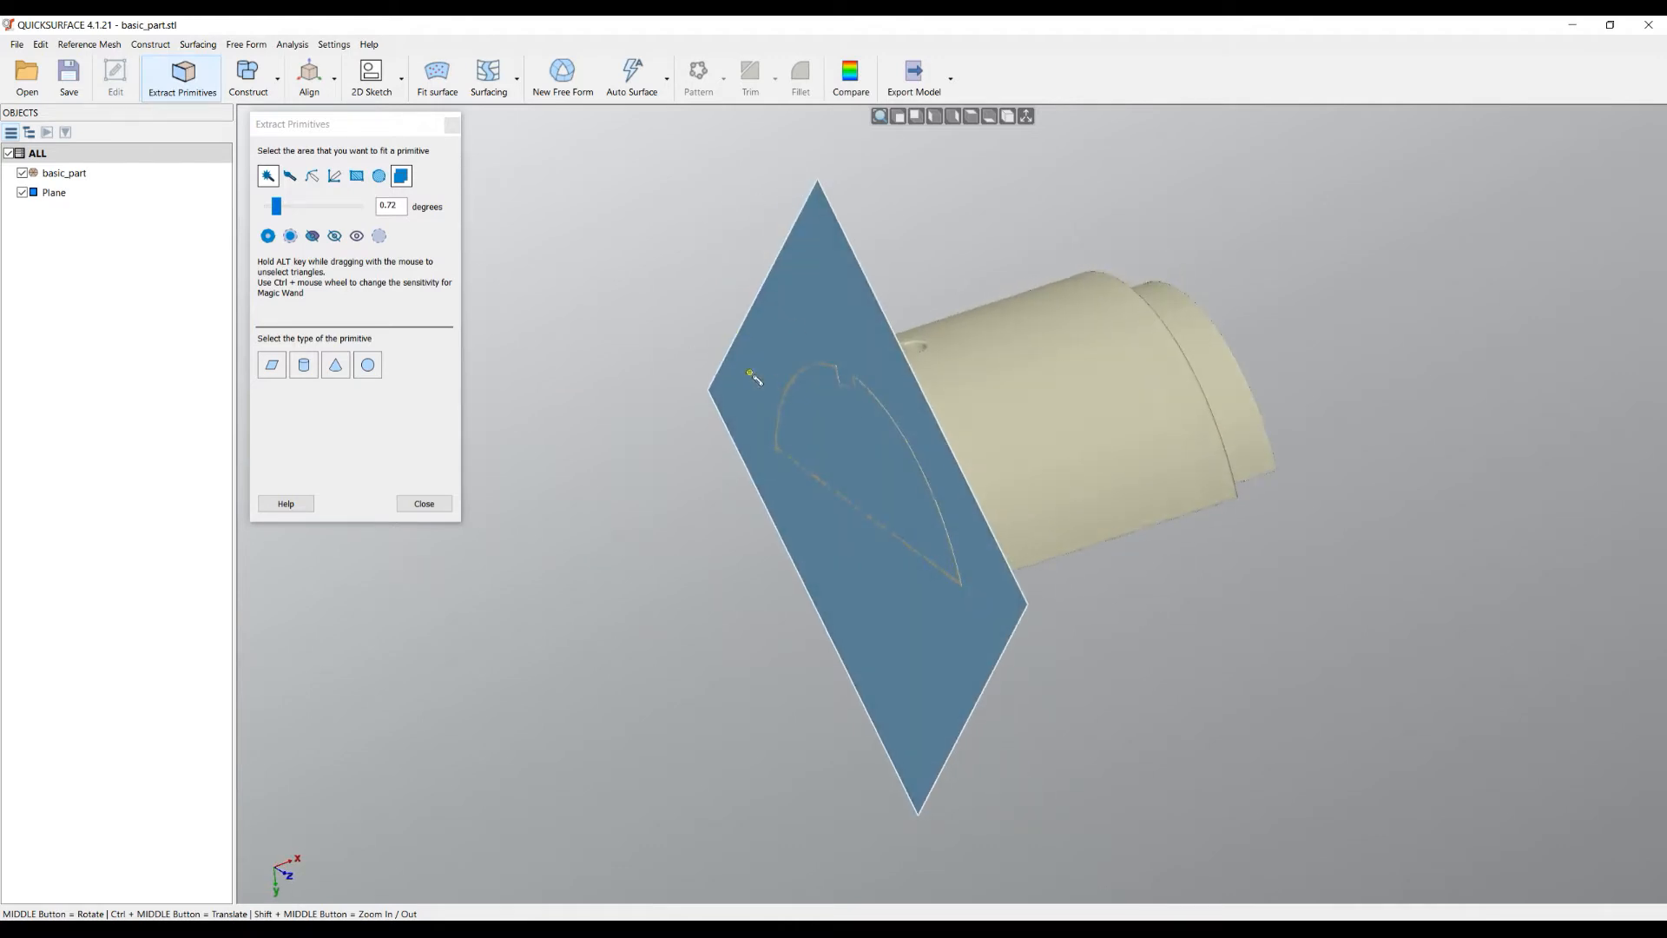
- Hide the new Plane and magic-wand select the part's large cylindrical face
{"action": "left_click", "coordinate": [22, 193]}
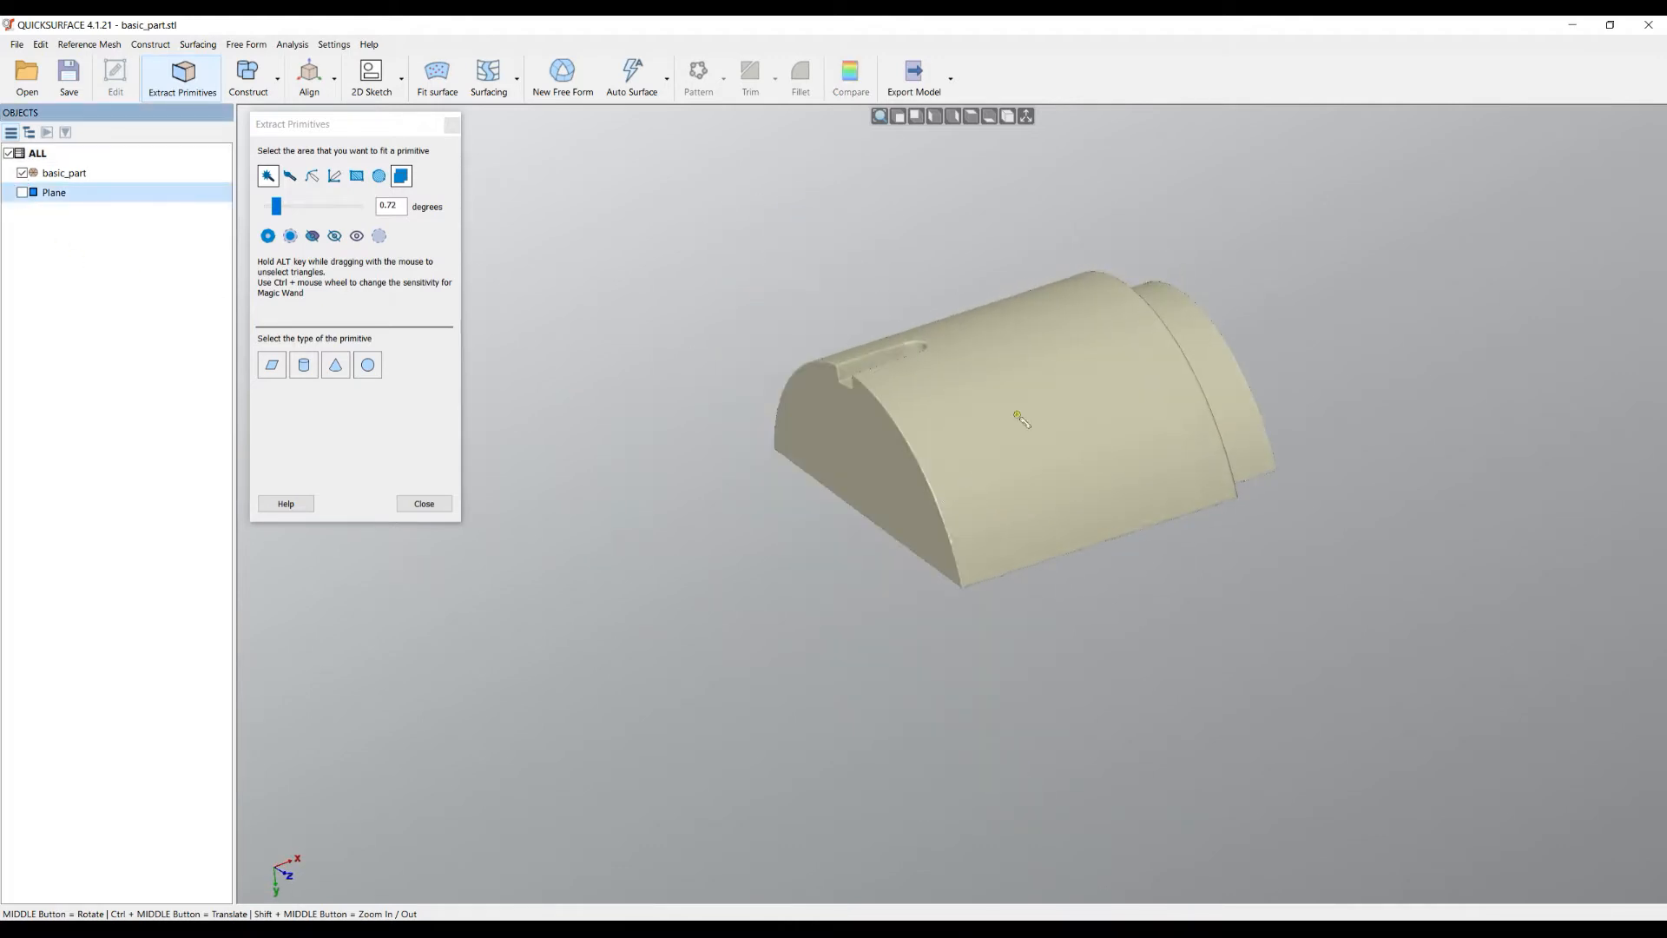
{"action": "middle_click_drag", "start_coordinate": [1014, 417], "coordinate": [1049, 414]}
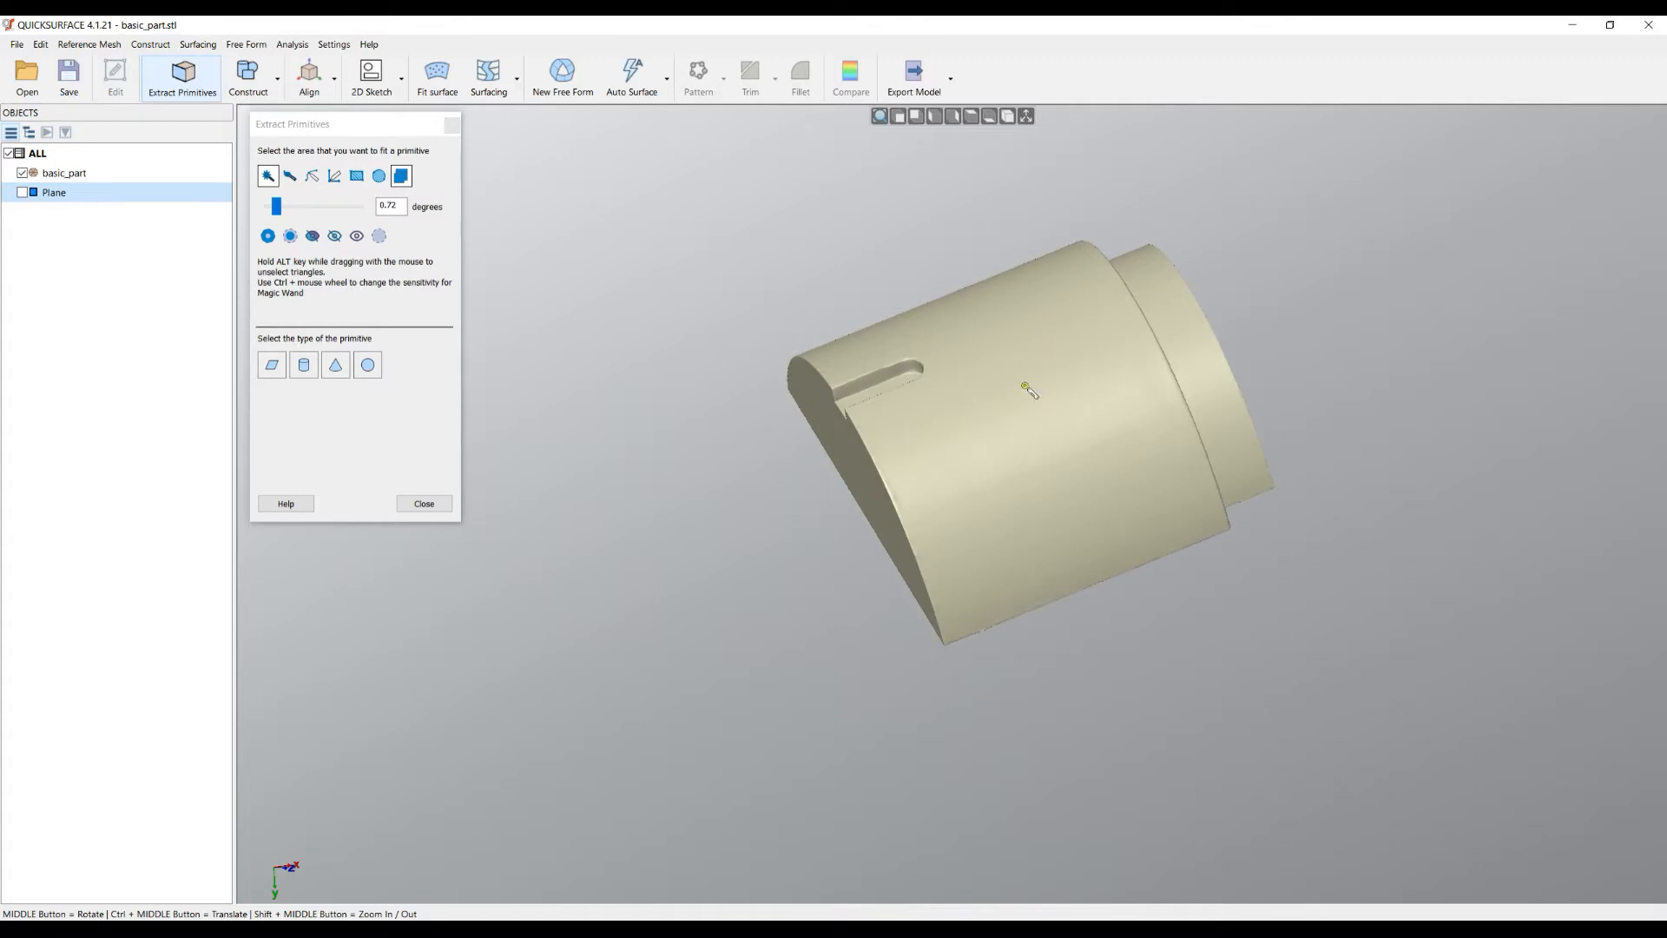
{"action": "left_click", "coordinate": [1029, 391]}
- Choose the Cylinder primitive to preview a cylinder fitted to the selected curved face
{"action": "left_click", "coordinate": [304, 365]}
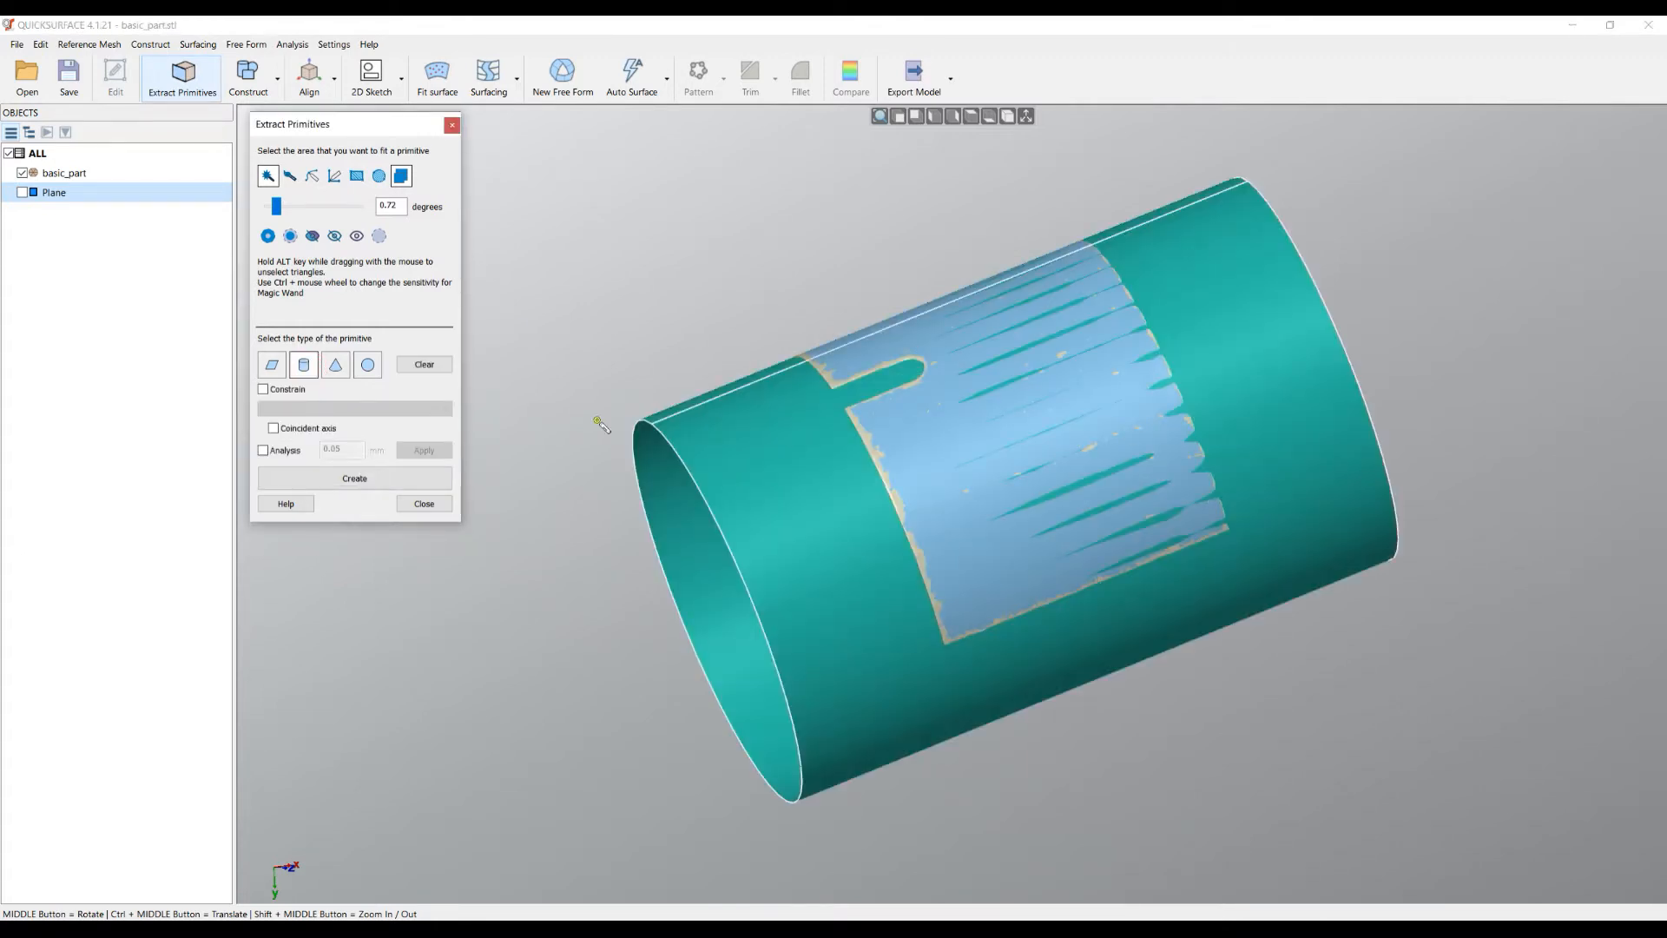
{"action": "middle_click_drag", "start_coordinate": [977, 453], "coordinate": [830, 505]}
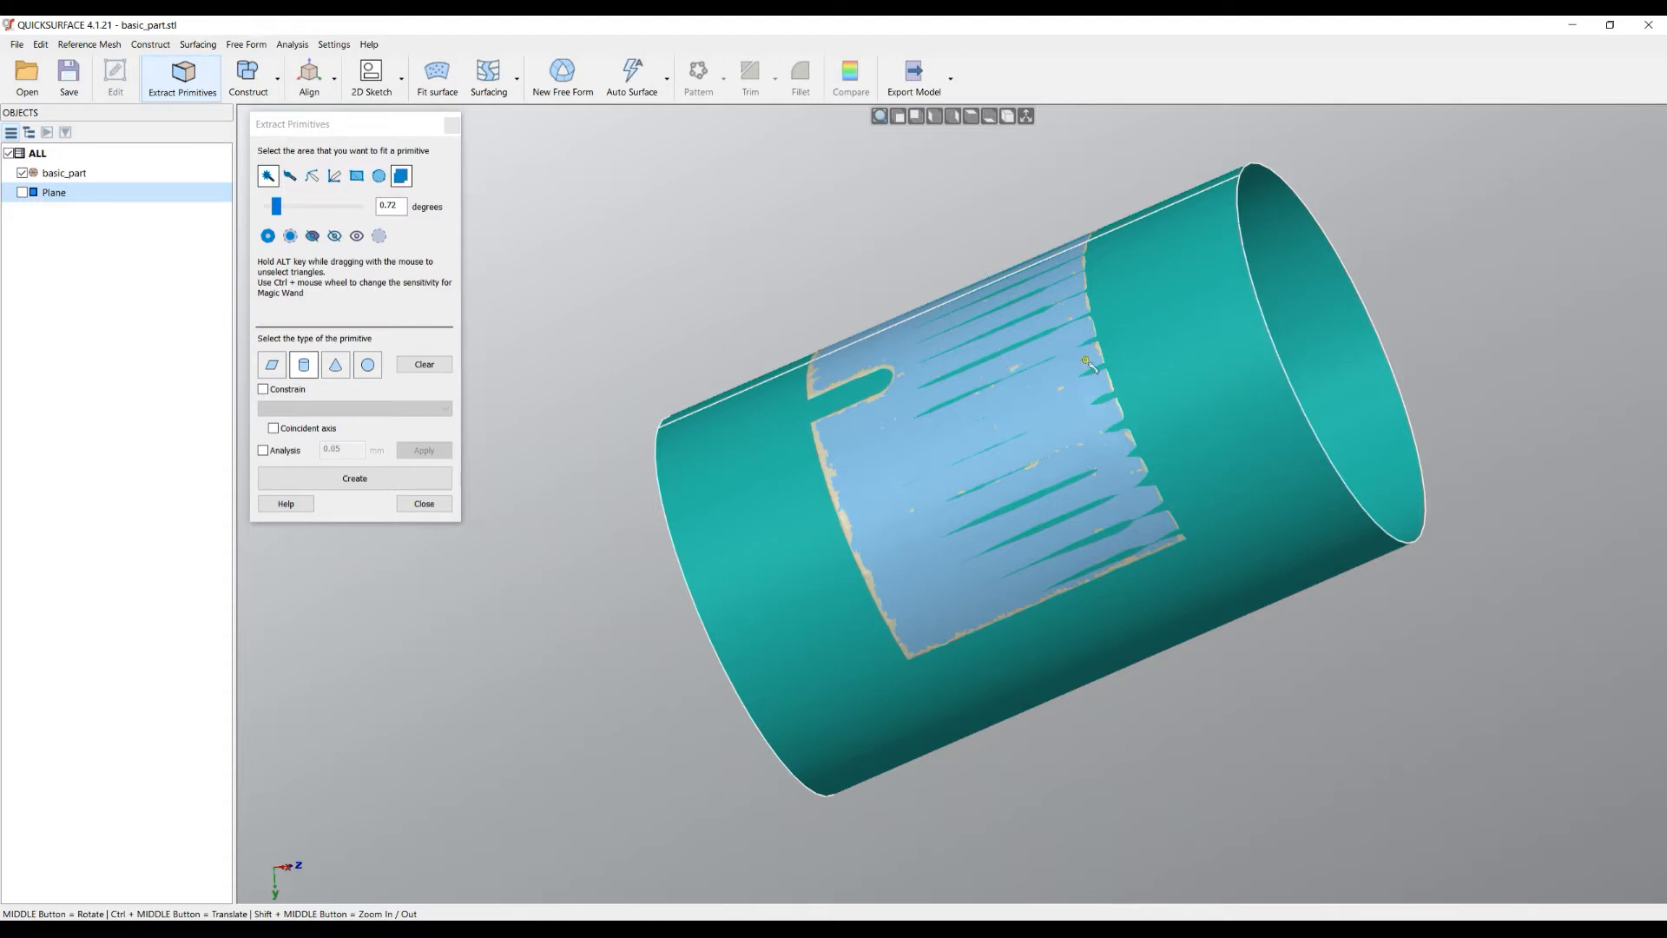
{"action": "mouse_move", "coordinate": [1226, 410]}
{"action": "middle_mouse_down"}
{"action": "mouse_move", "coordinate": [1238, 528]}
{"action": "mouse_move", "coordinate": [1228, 501]}
{"action": "middle_mouse_up"}
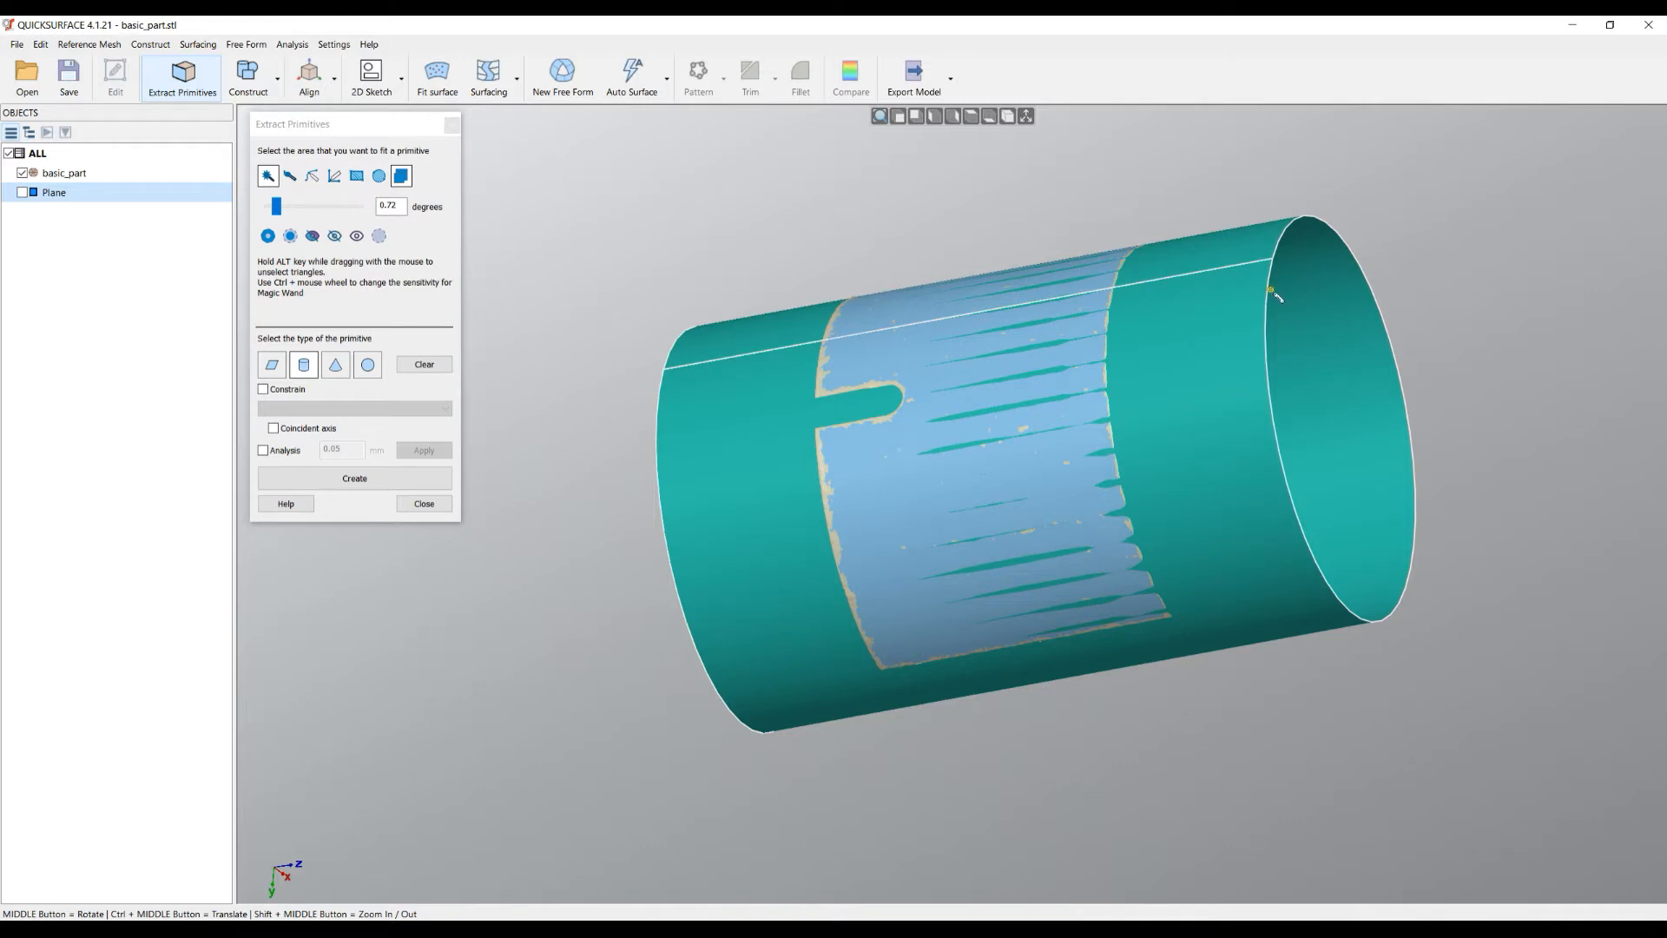
- Enable Analysis to colour-map the cylinder fit's deviation from -0.250 to 0.250 mm
{"action": "left_click", "coordinate": [262, 451]}
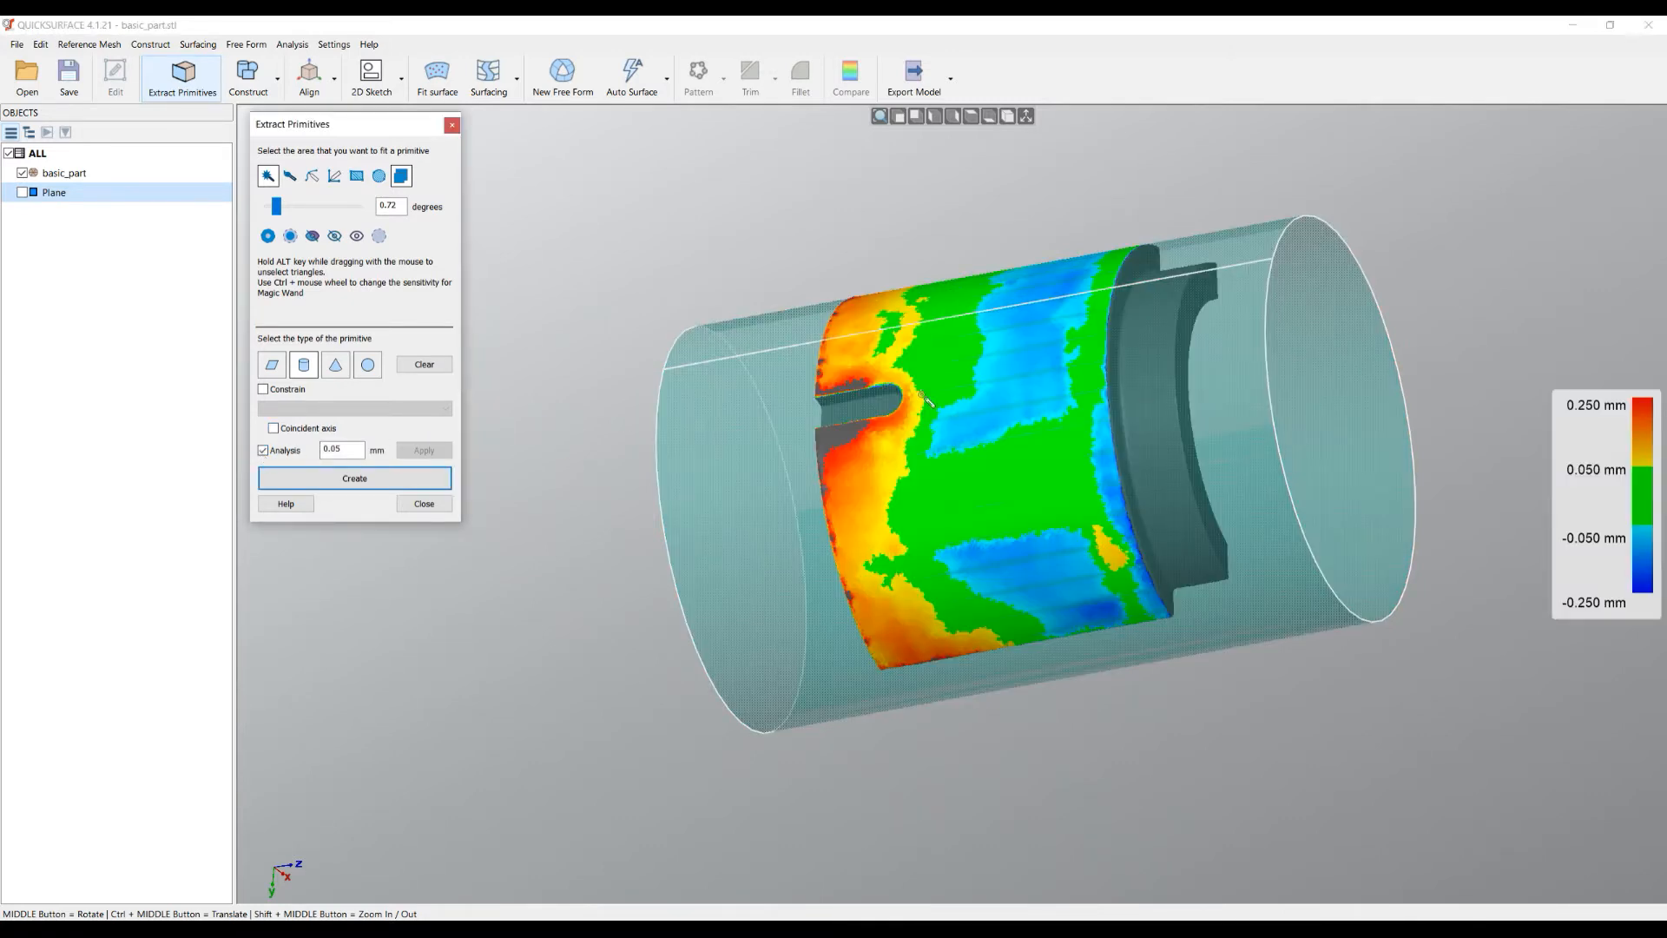
{"action": "middle_click_drag", "start_coordinate": [968, 431], "coordinate": [1114, 473]}
{"action": "scroll", "coordinate": [1023, 467], "scroll_direction": "up", "scroll_amount": 2}
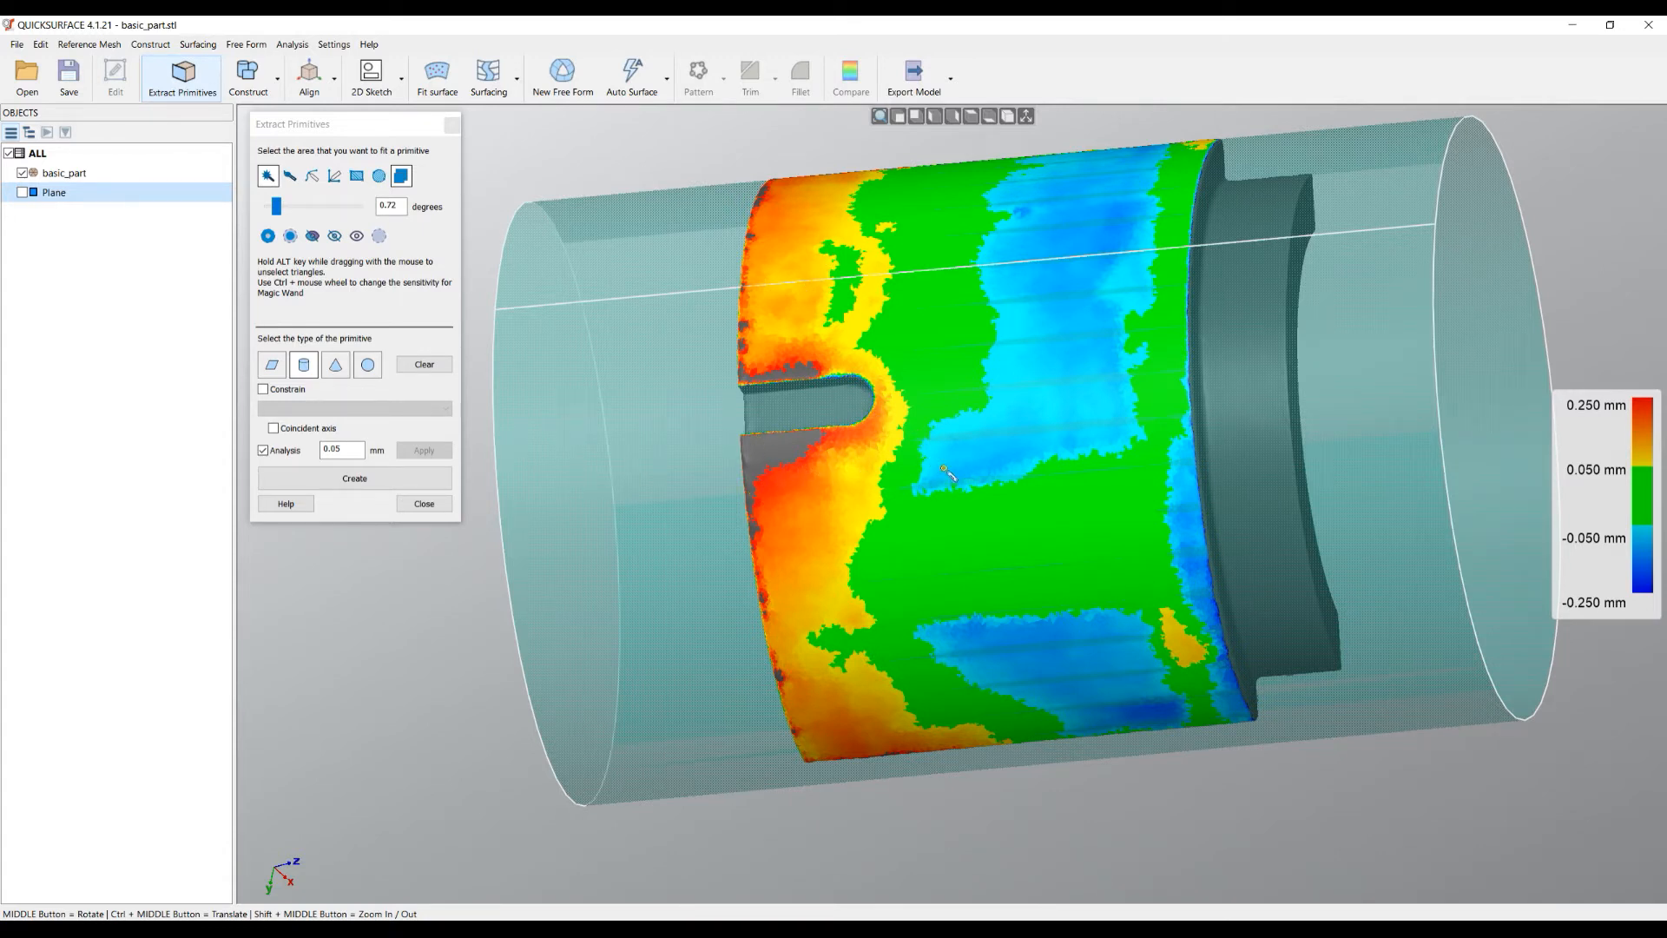
{"action": "middle_click_drag", "start_coordinate": [940, 455], "coordinate": [1072, 240]}
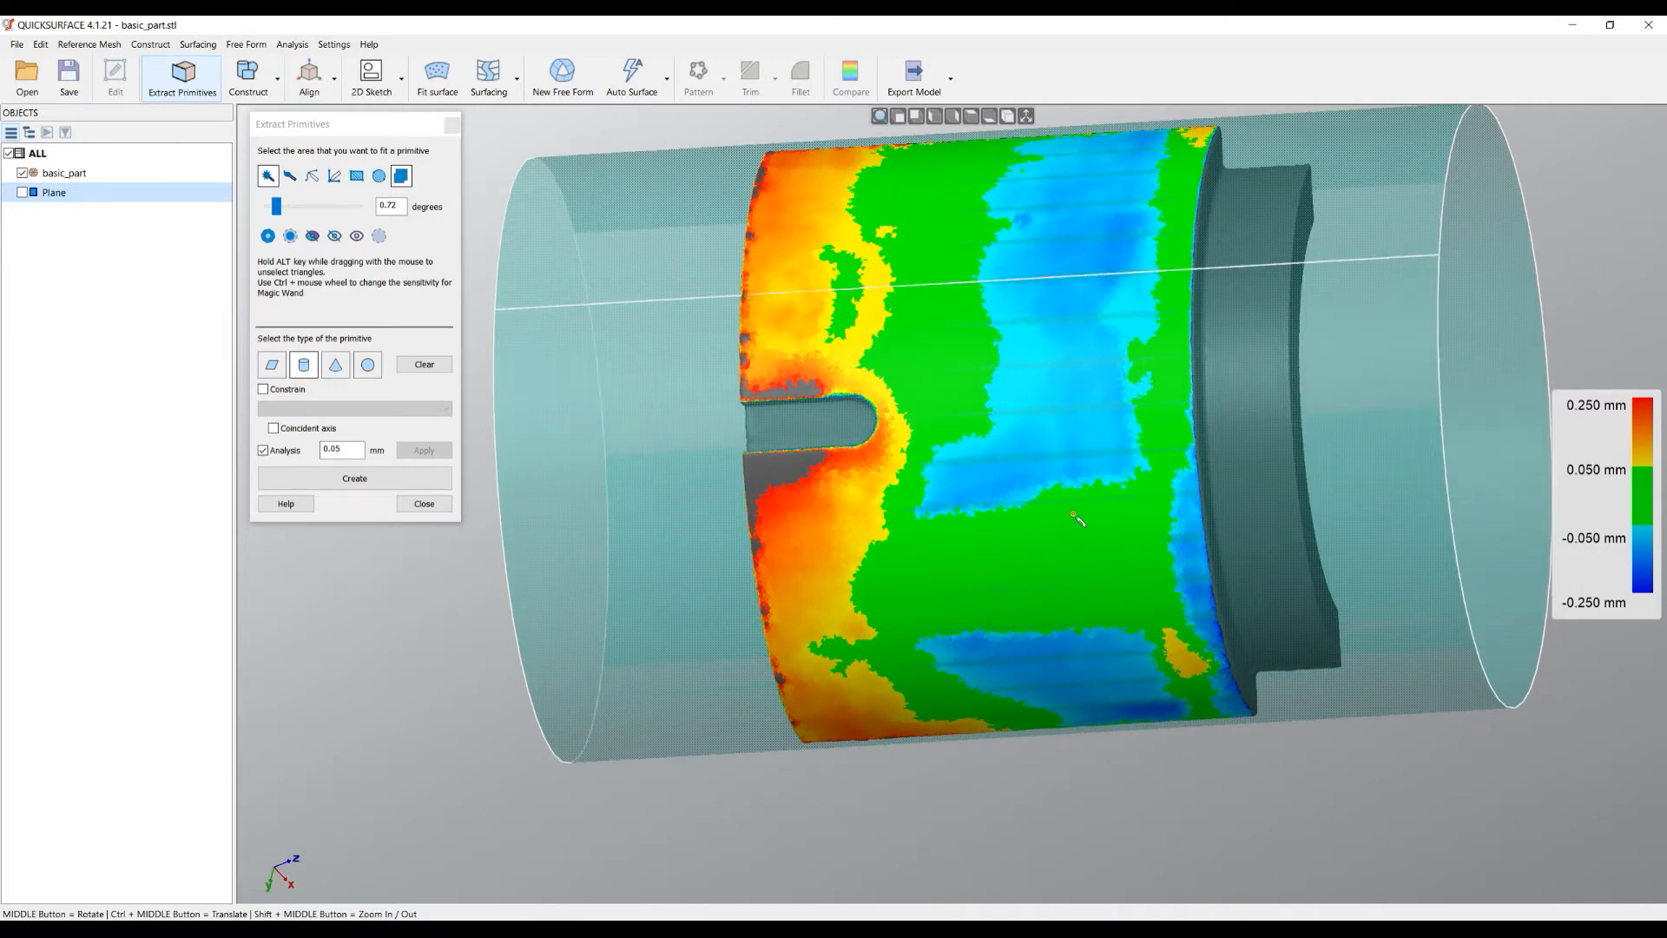
{"action": "middle_click_drag", "start_coordinate": [1075, 517], "coordinate": [743, 524]}
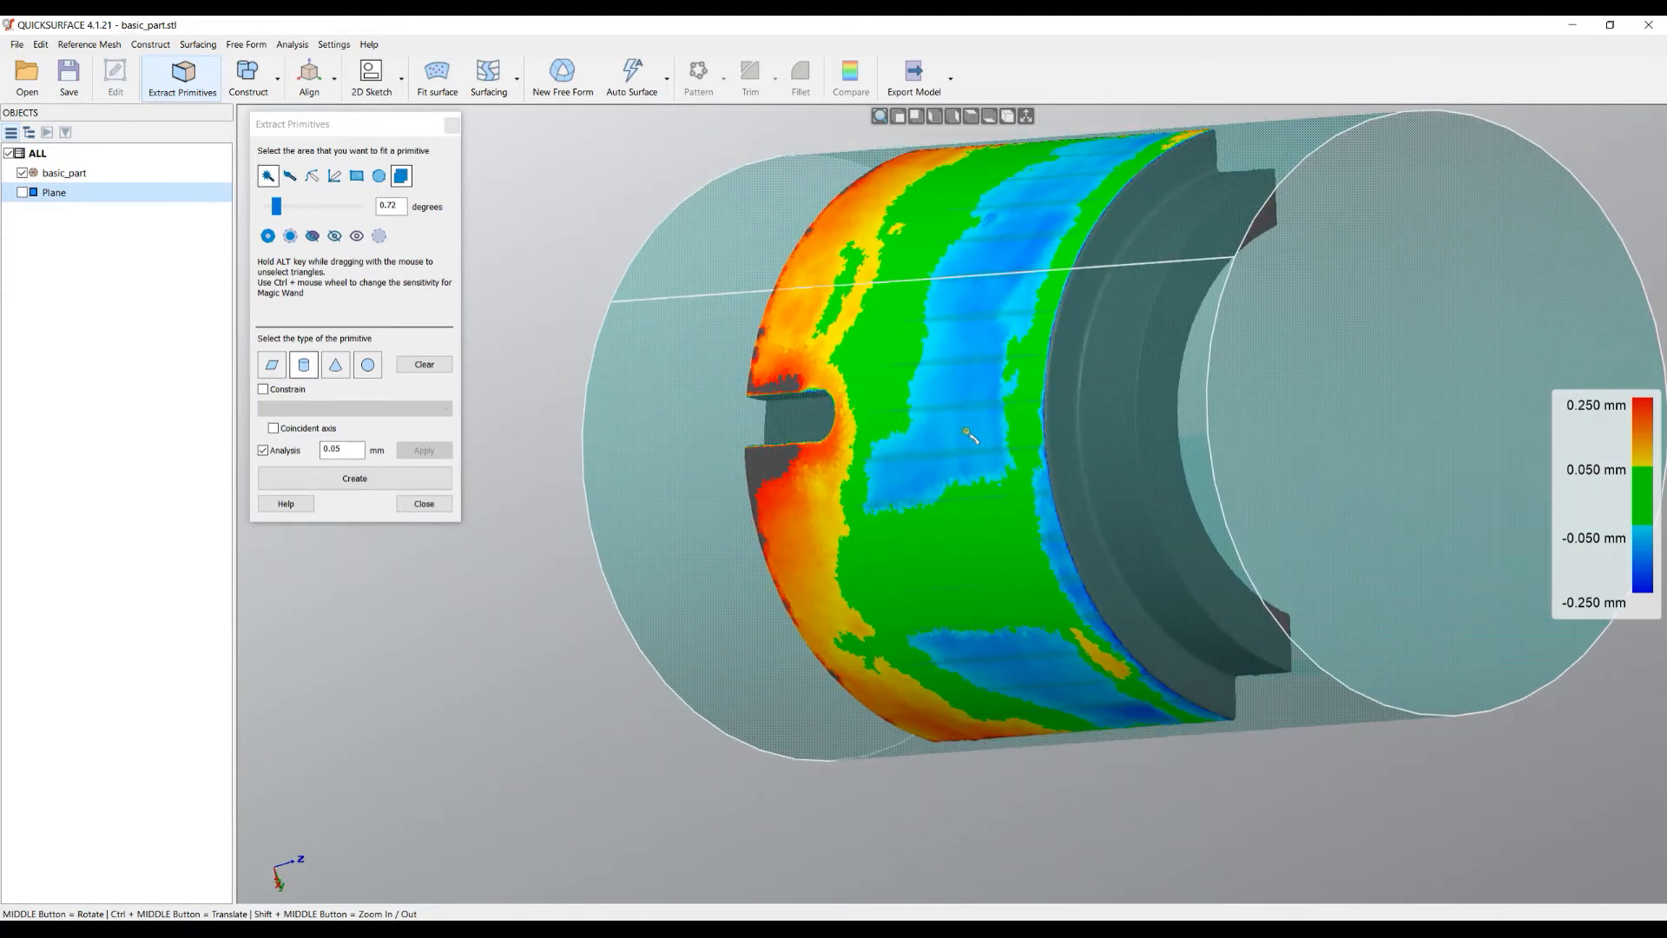
{"action": "scroll", "coordinate": [847, 521], "scroll_direction": "down", "scroll_amount": 3}
{"action": "scroll", "coordinate": [906, 553], "scroll_direction": "up", "scroll_amount": 2}
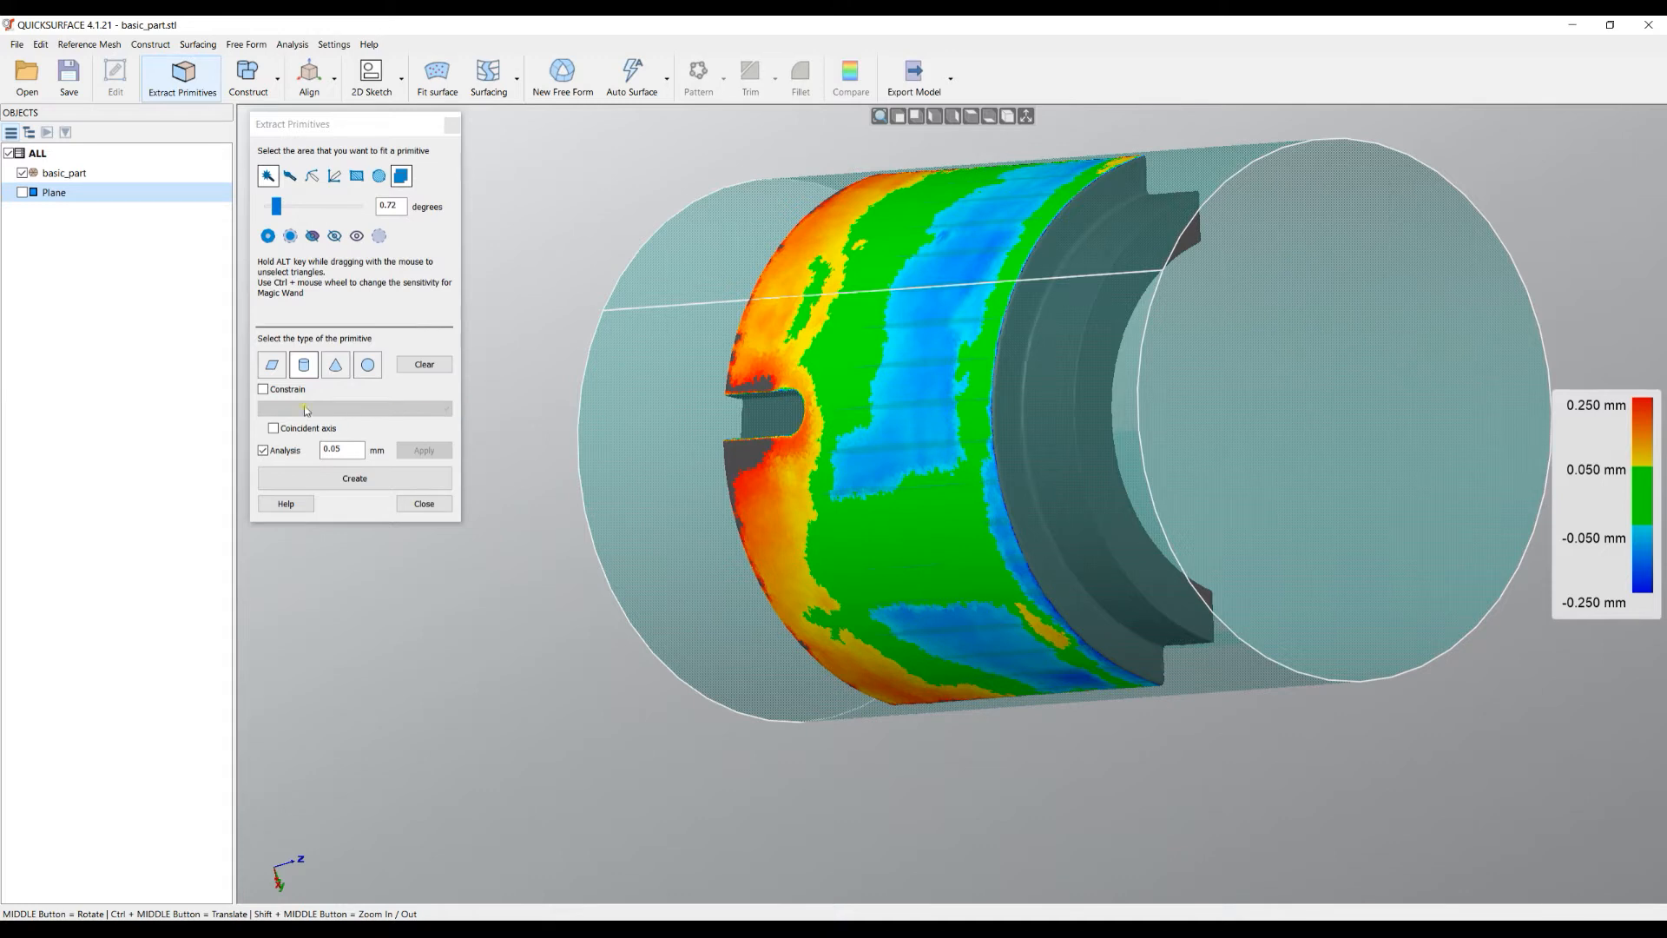
- Make the Plane visible again and view it beside the cylinder preview
{"action": "left_click", "coordinate": [21, 193]}
{"action": "middle_click_drag", "start_coordinate": [1007, 451], "coordinate": [1167, 385]}
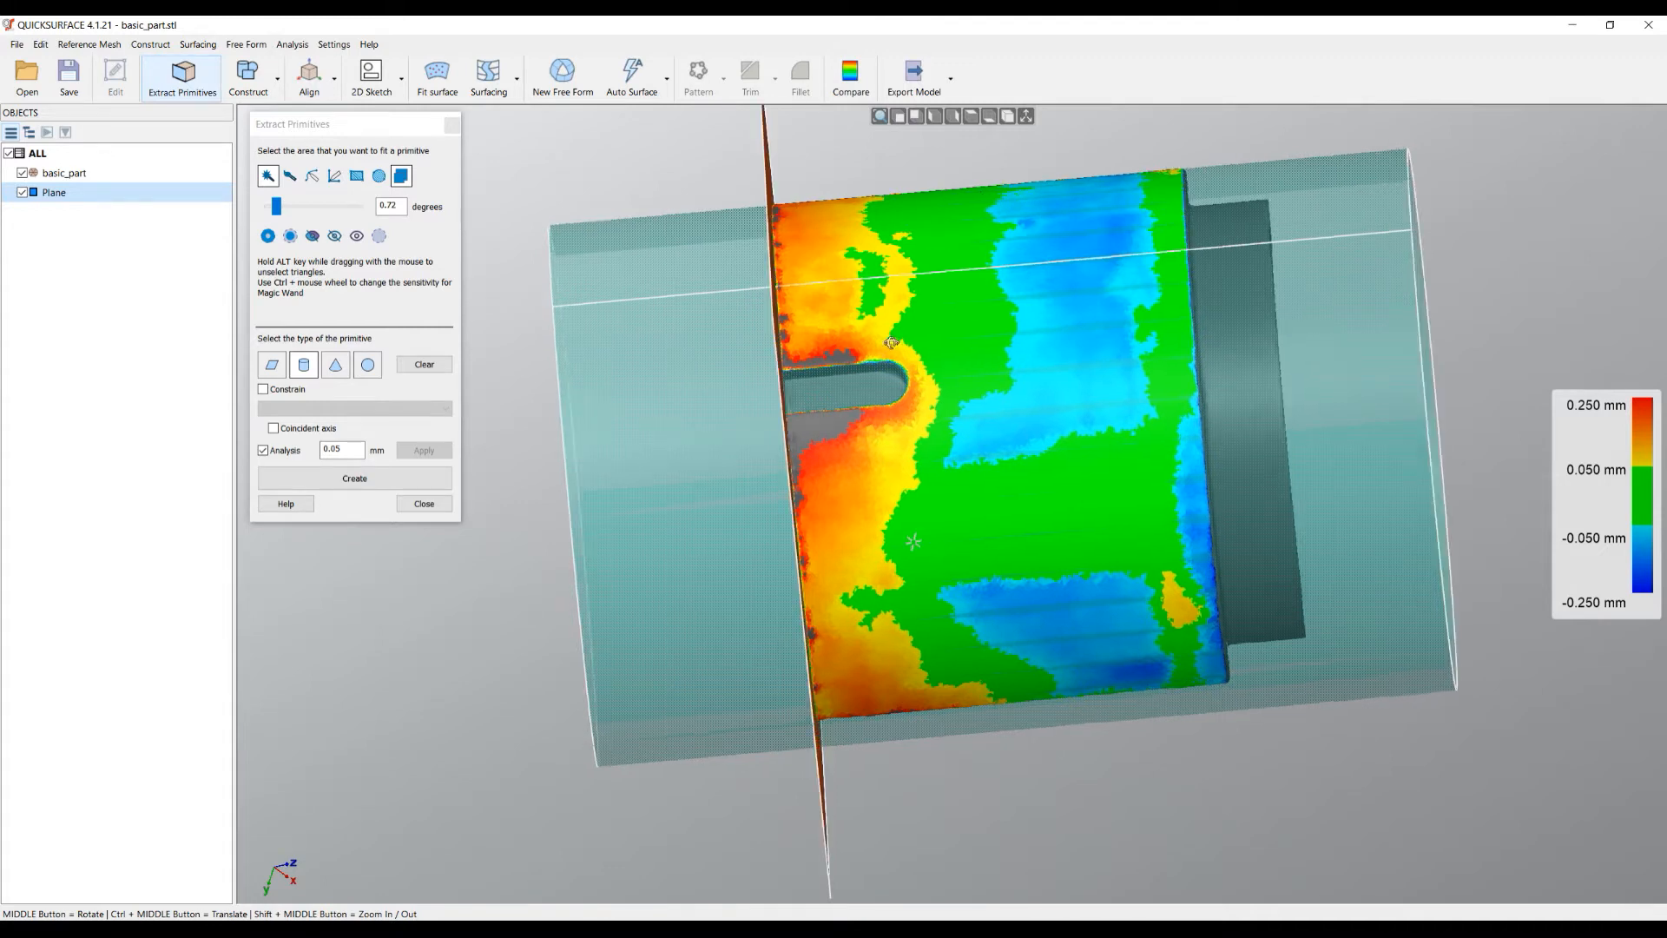
{"action": "middle_click_drag", "start_coordinate": [898, 344], "coordinate": [822, 349]}
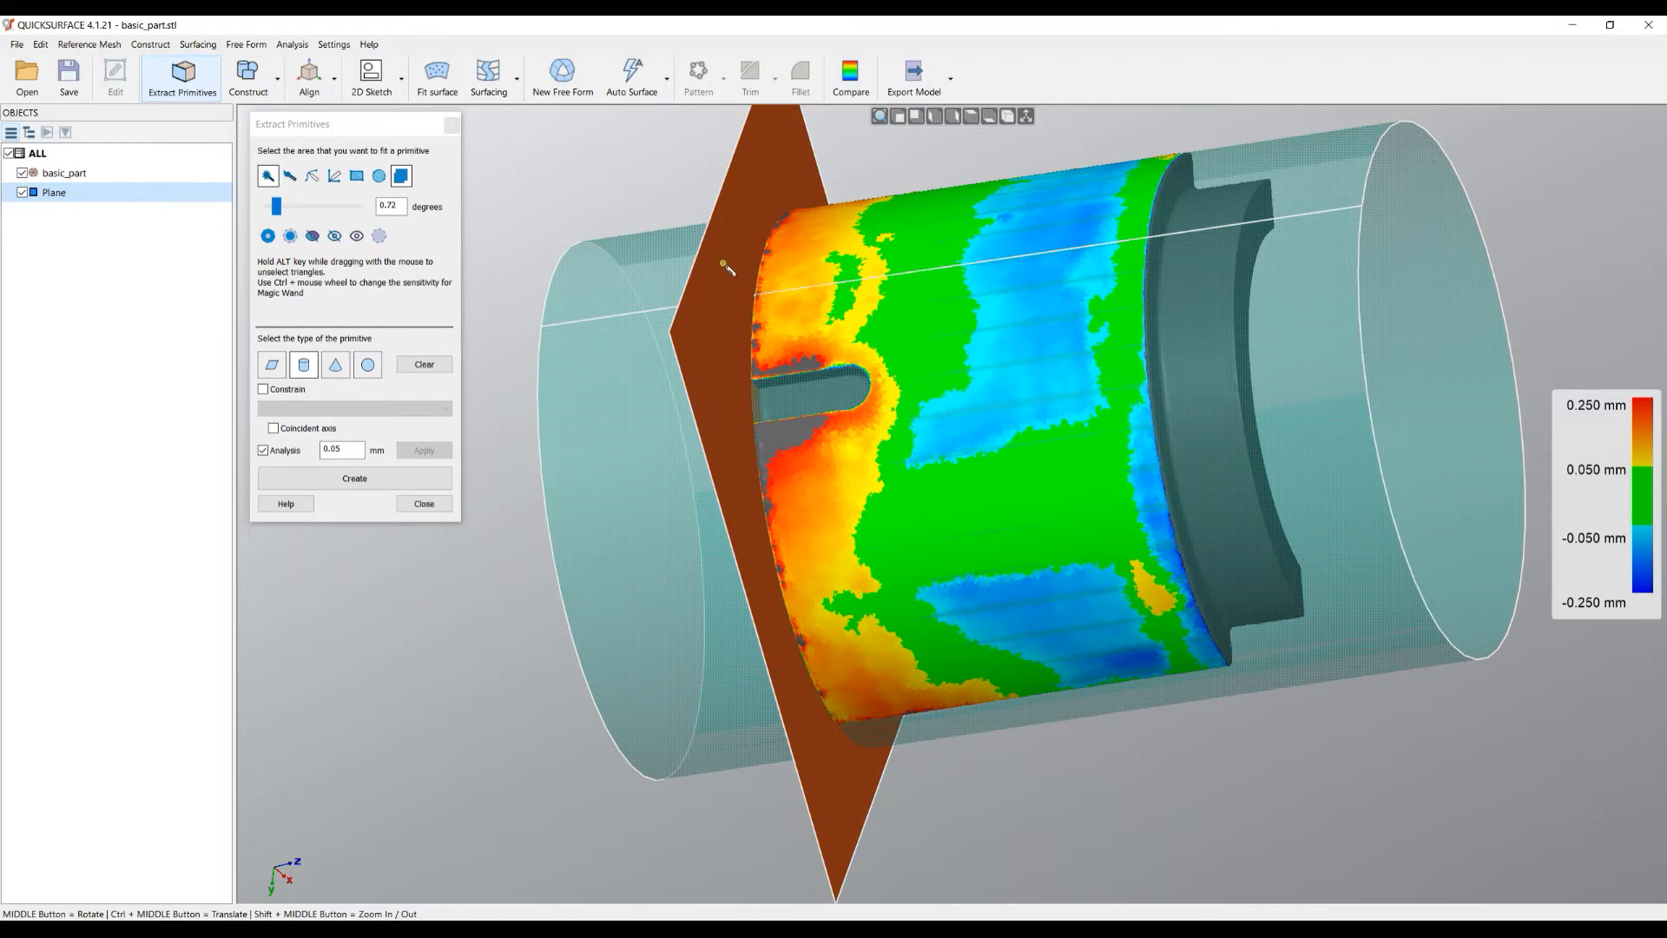
- Constrain the cylinder fit Perpendicular to Plane and create it as a Cylinder object
{"action": "left_click", "coordinate": [265, 390]}
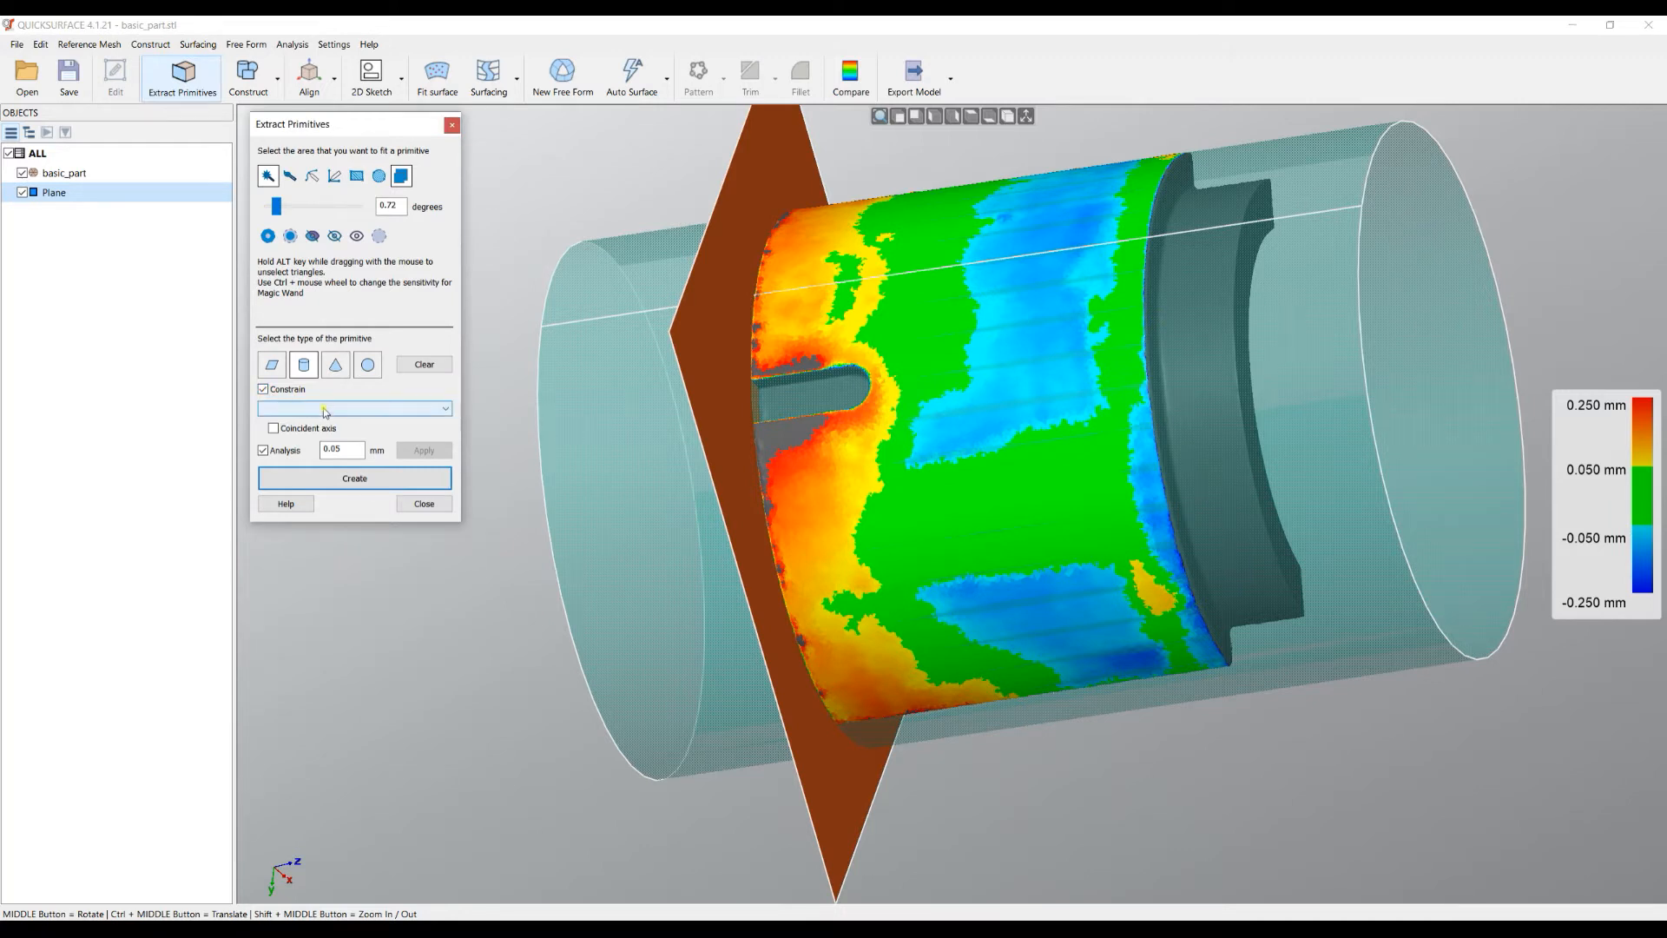
{"action": "left_click", "coordinate": [325, 409]}
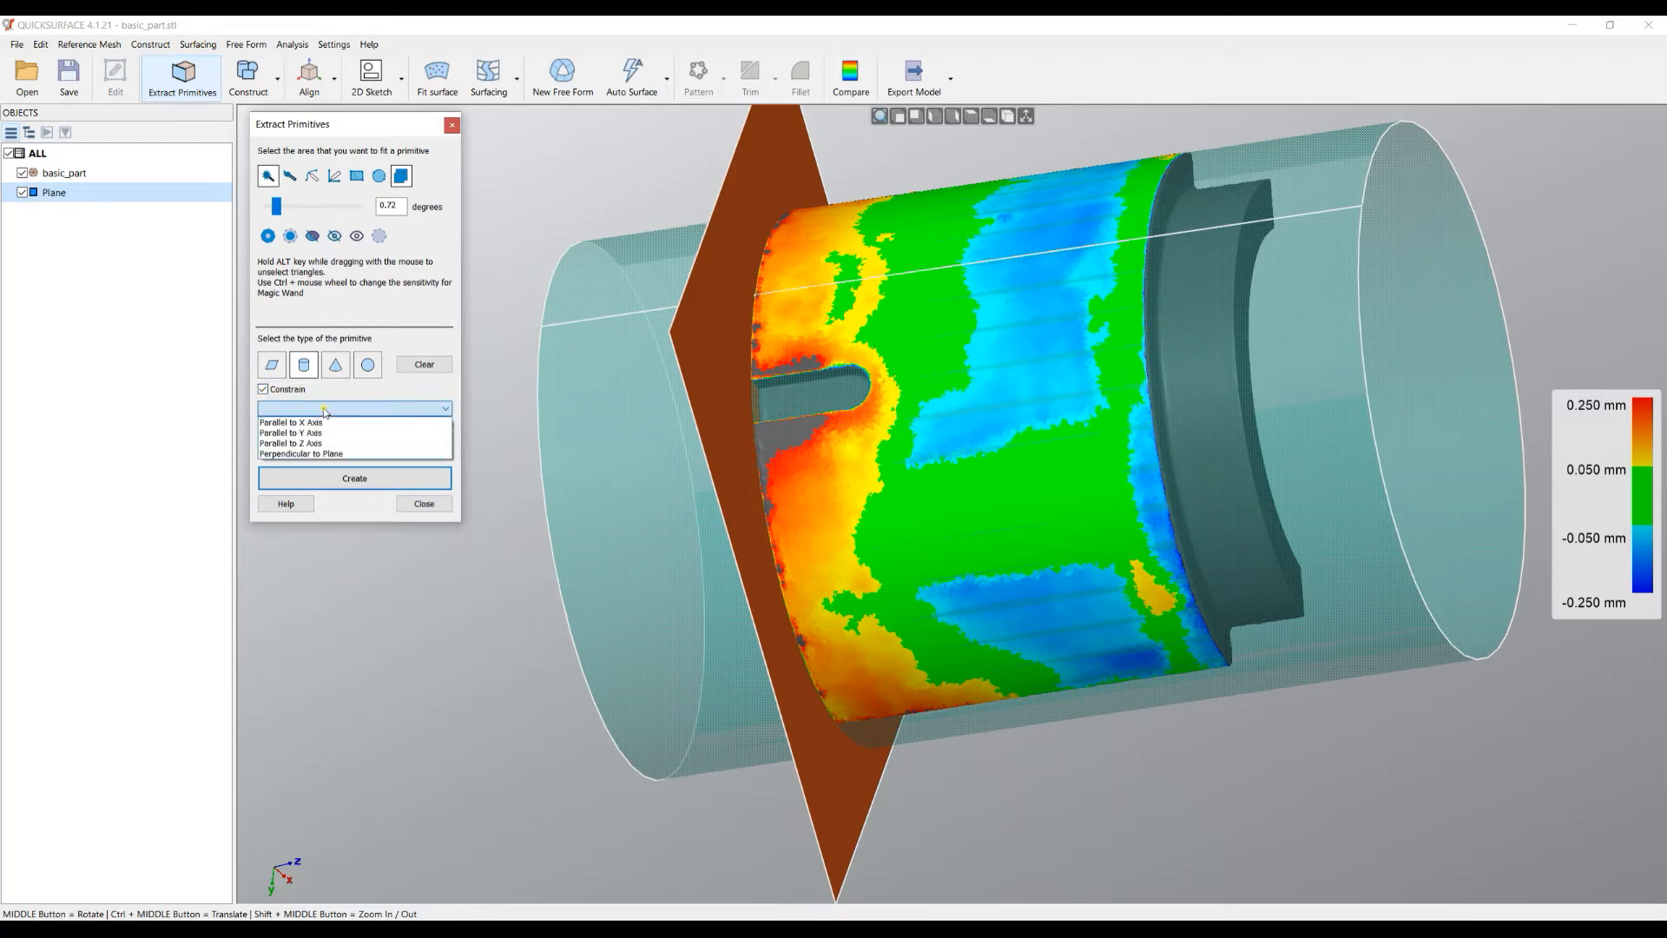
{"action": "left_click", "coordinate": [323, 454]}
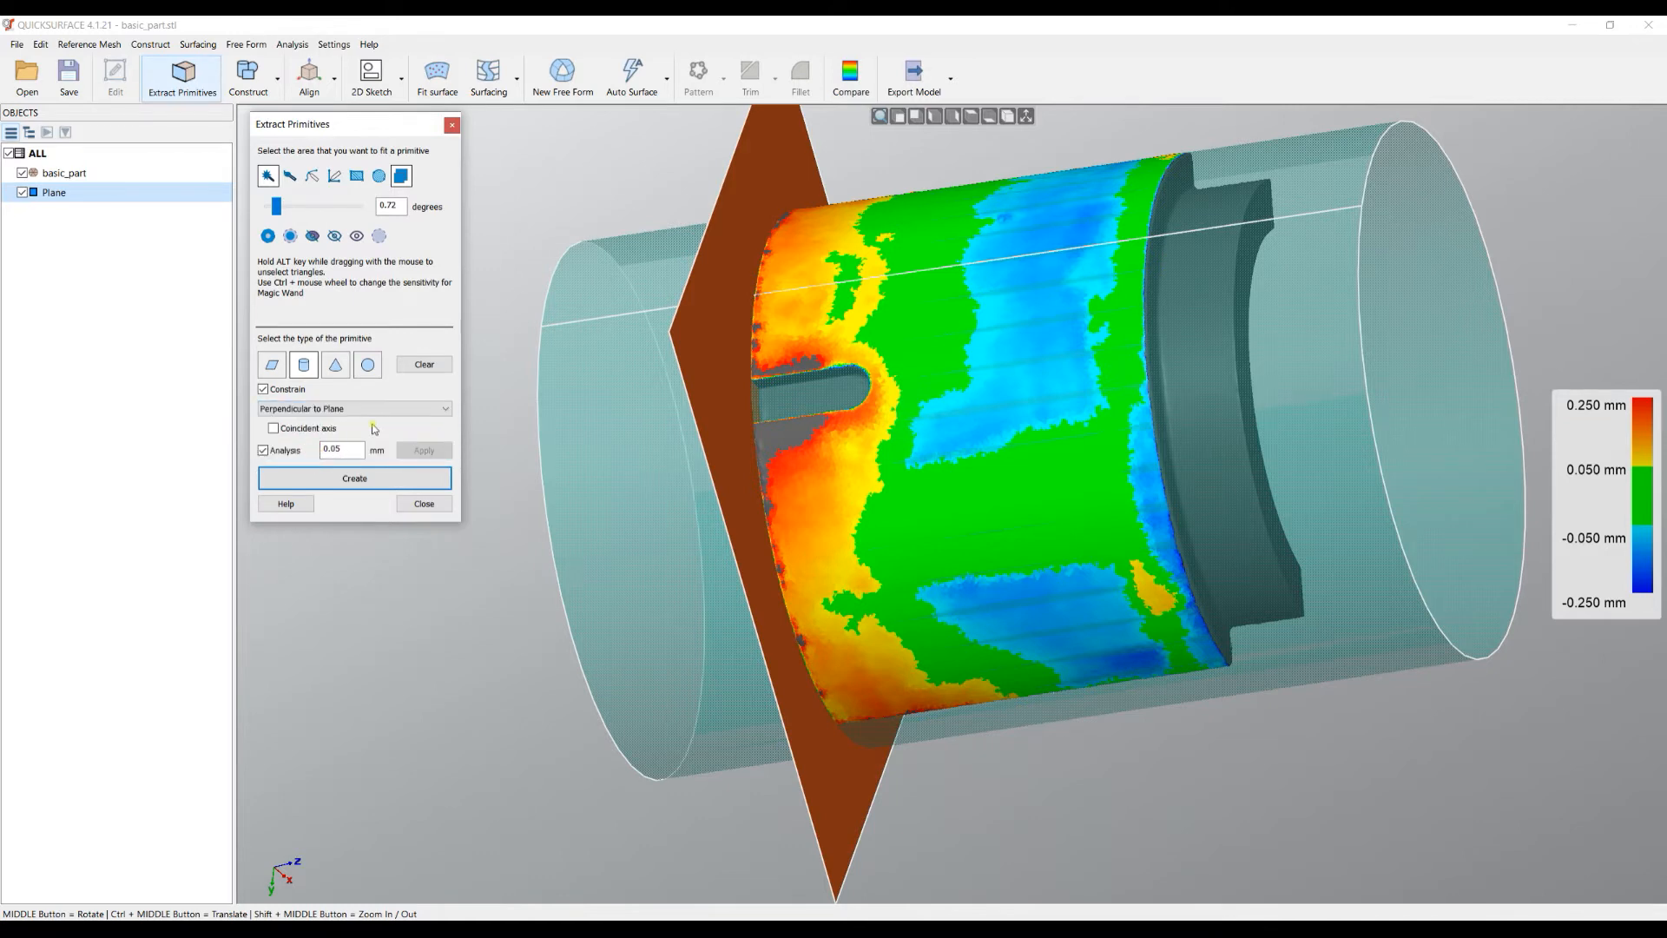
{"action": "middle_click_drag", "start_coordinate": [1018, 357], "coordinate": [903, 384]}
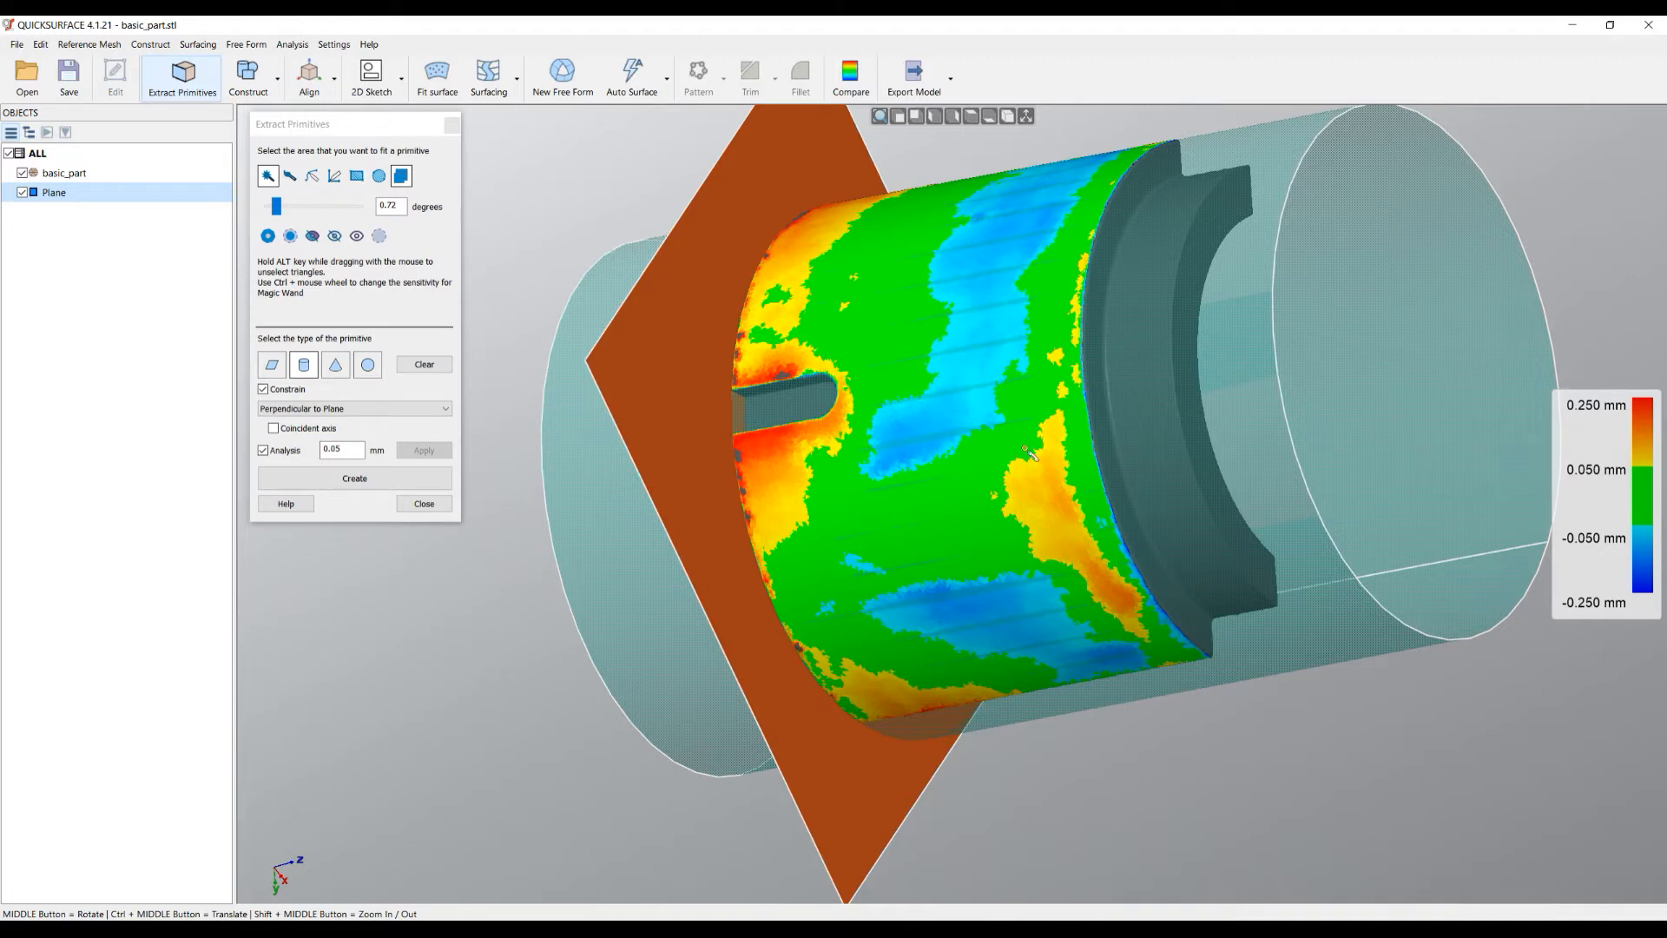
{"action": "left_click", "coordinate": [295, 408]}
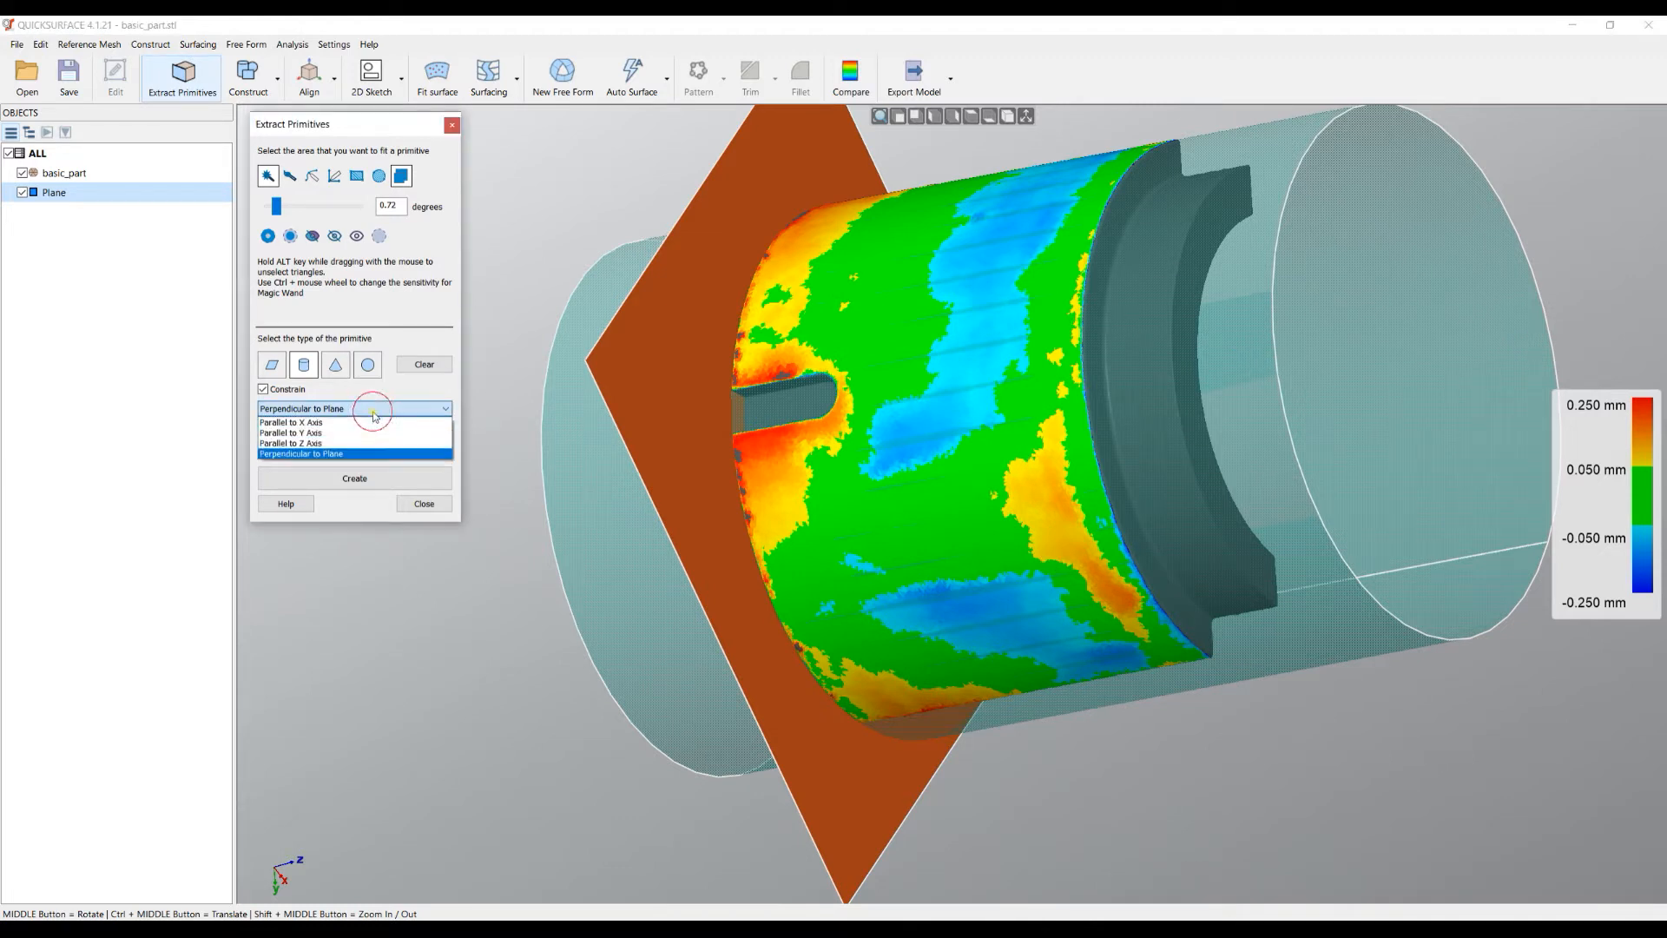
{"action": "left_click", "coordinate": [381, 412]}
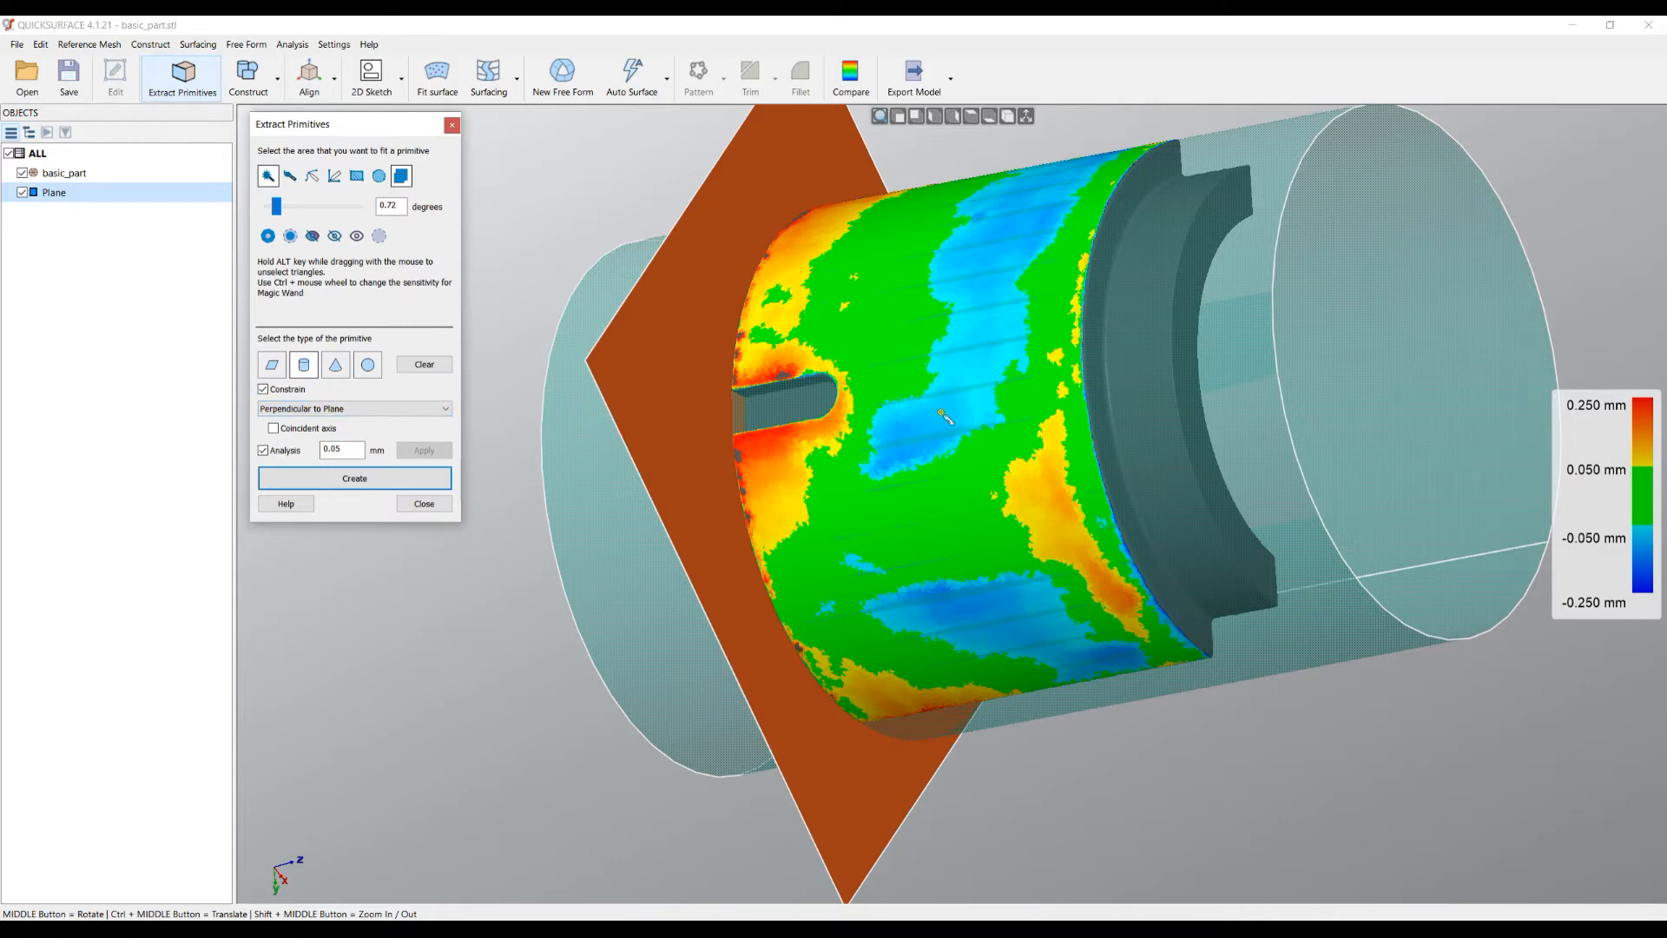
{"action": "left_click", "coordinate": [379, 487]}
{"action": "middle_click_drag", "start_coordinate": [976, 443], "coordinate": [607, 258]}
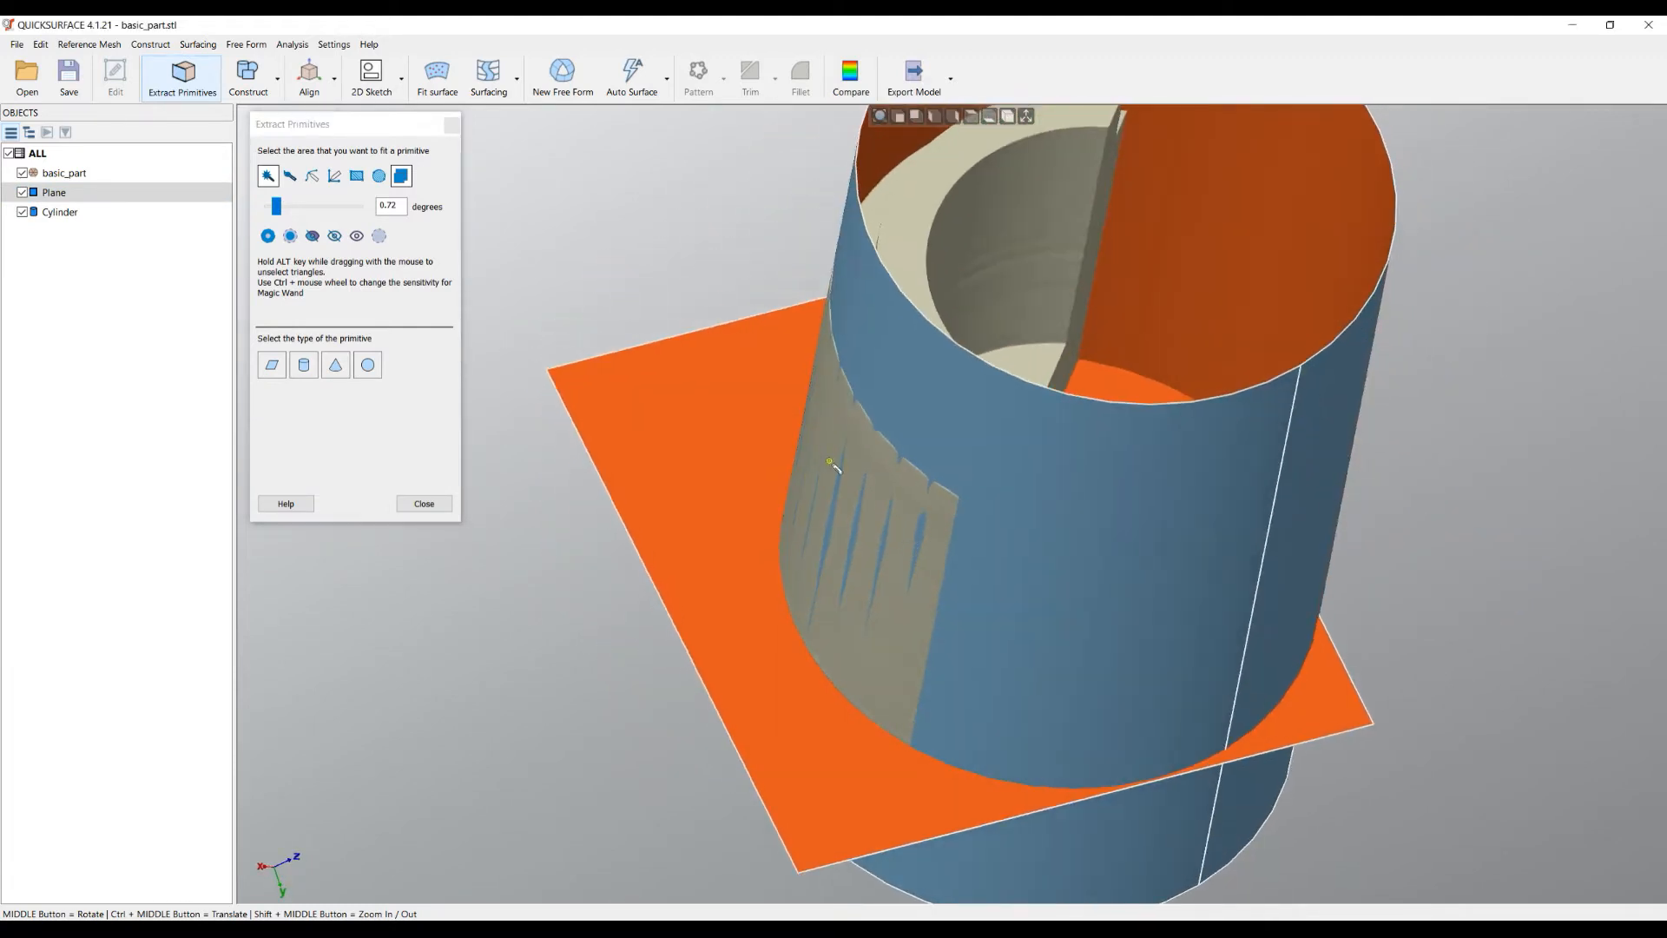
{"action": "scroll", "coordinate": [835, 467], "scroll_direction": "down", "scroll_amount": 3}
{"action": "mouse_move", "coordinate": [930, 465]}
{"action": "middle_mouse_down"}
{"action": "mouse_move", "coordinate": [786, 511]}
{"action": "mouse_move", "coordinate": [822, 469]}
{"action": "middle_mouse_up"}
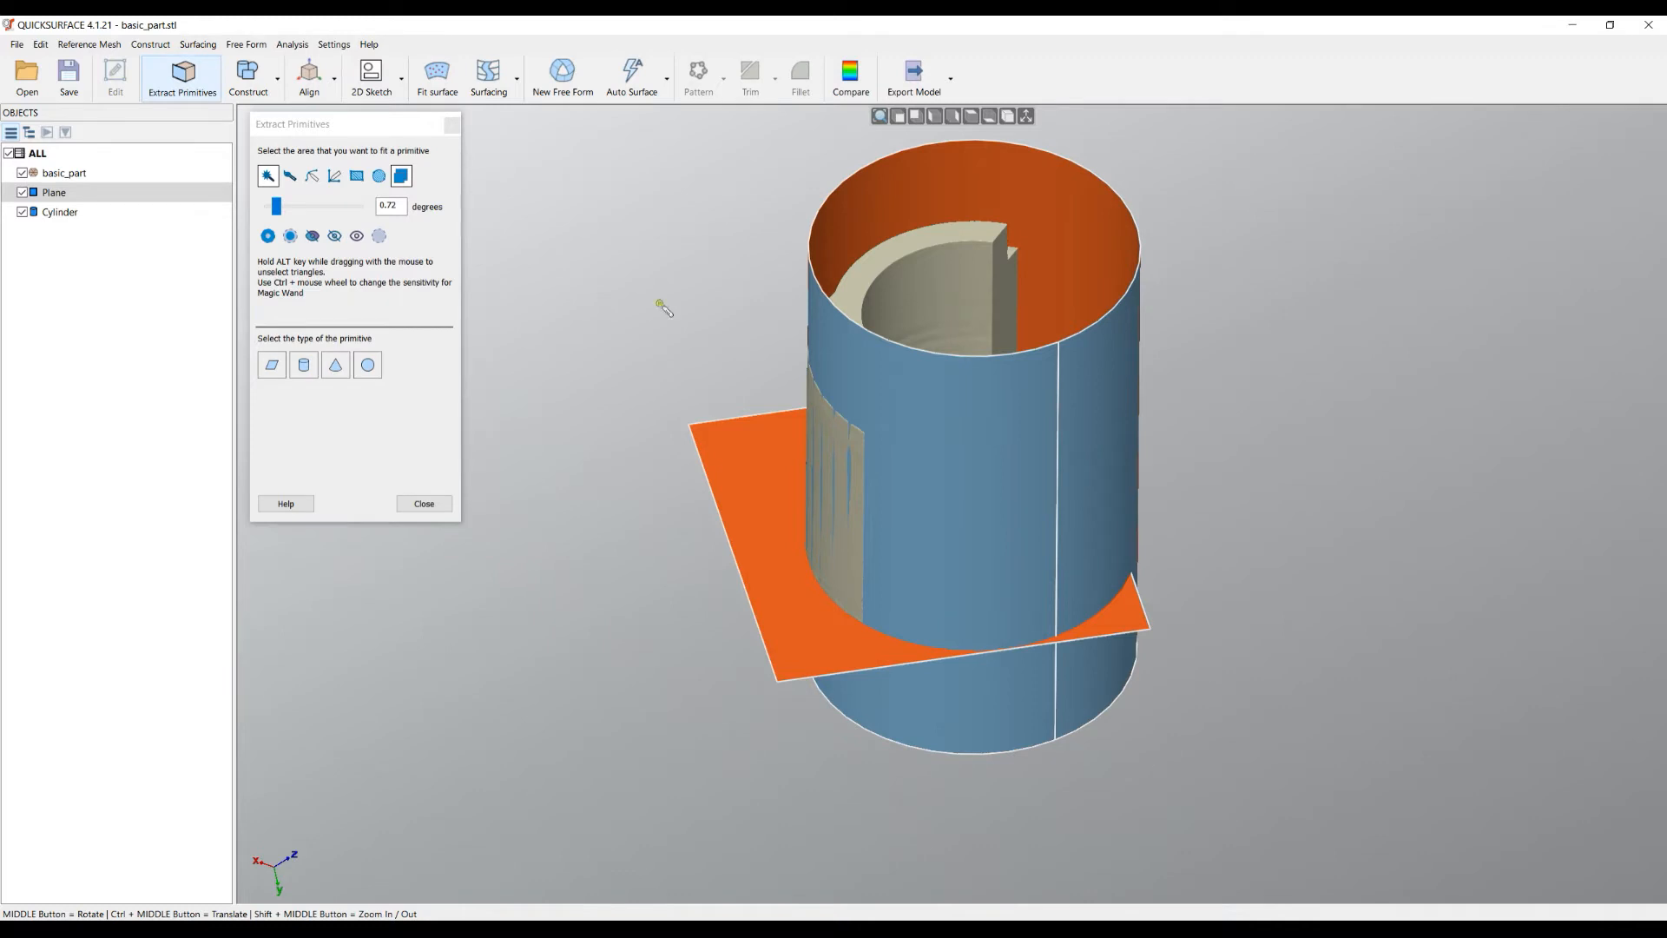
- Hide the first Cylinder and magic-wand select the part's inner cylindrical wall
{"action": "left_click", "coordinate": [22, 212]}
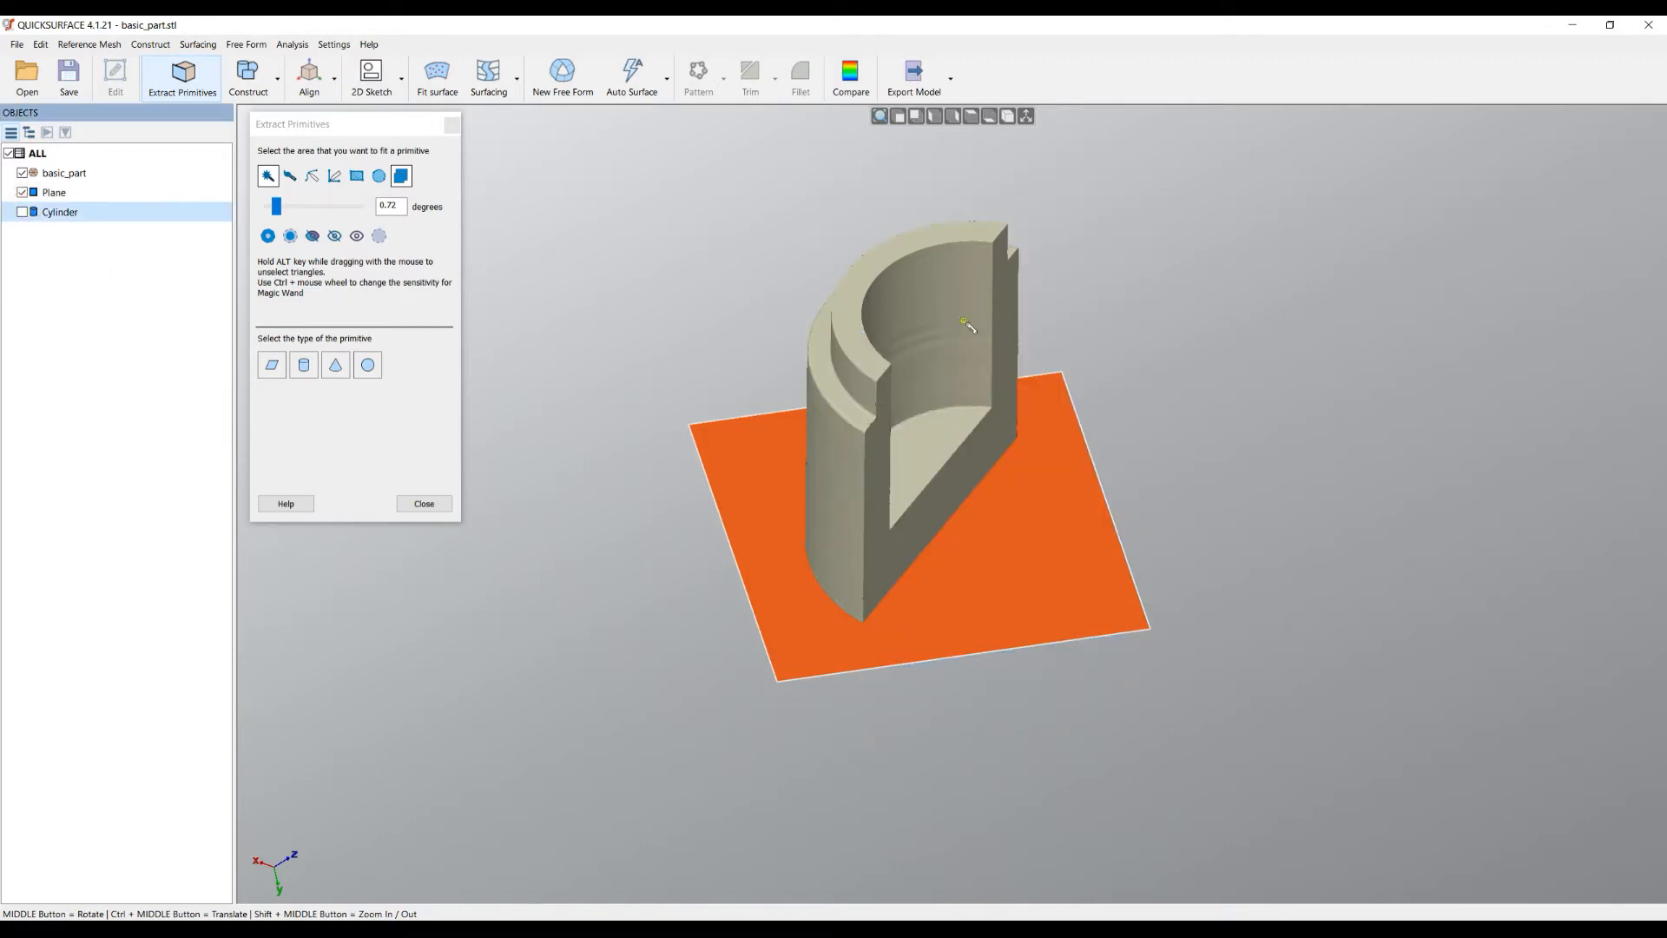
{"action": "left_click", "coordinate": [964, 294]}
{"action": "mouse_move", "coordinate": [958, 391]}
{"action": "middle_mouse_down"}
{"action": "mouse_move", "coordinate": [960, 470]}
{"action": "mouse_move", "coordinate": [1024, 434]}
{"action": "mouse_move", "coordinate": [972, 408]}
{"action": "middle_mouse_up"}
{"action": "middle_click_drag", "start_coordinate": [850, 536], "coordinate": [692, 513]}
{"action": "left_click", "coordinate": [929, 423]}
- Raise the selection angle to 0.96 degrees and preview a cylinder fit on the inner bore
{"action": "left_click_drag", "start_coordinate": [276, 209], "coordinate": [279, 211]}
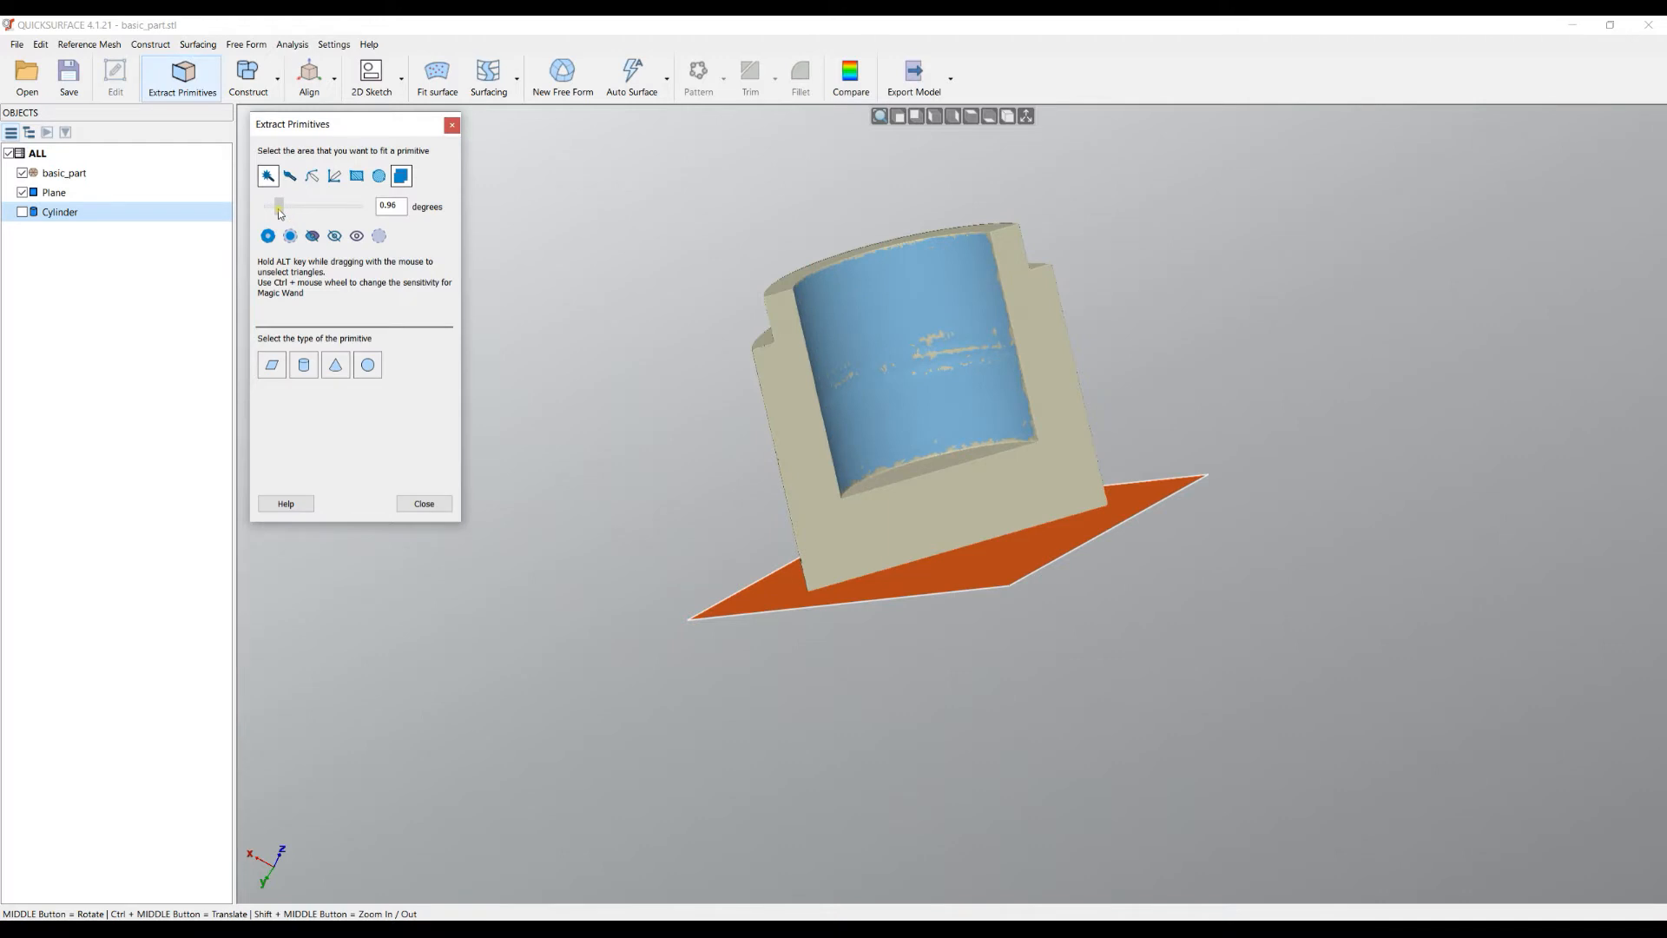
{"action": "middle_click_drag", "start_coordinate": [955, 417], "coordinate": [981, 443]}
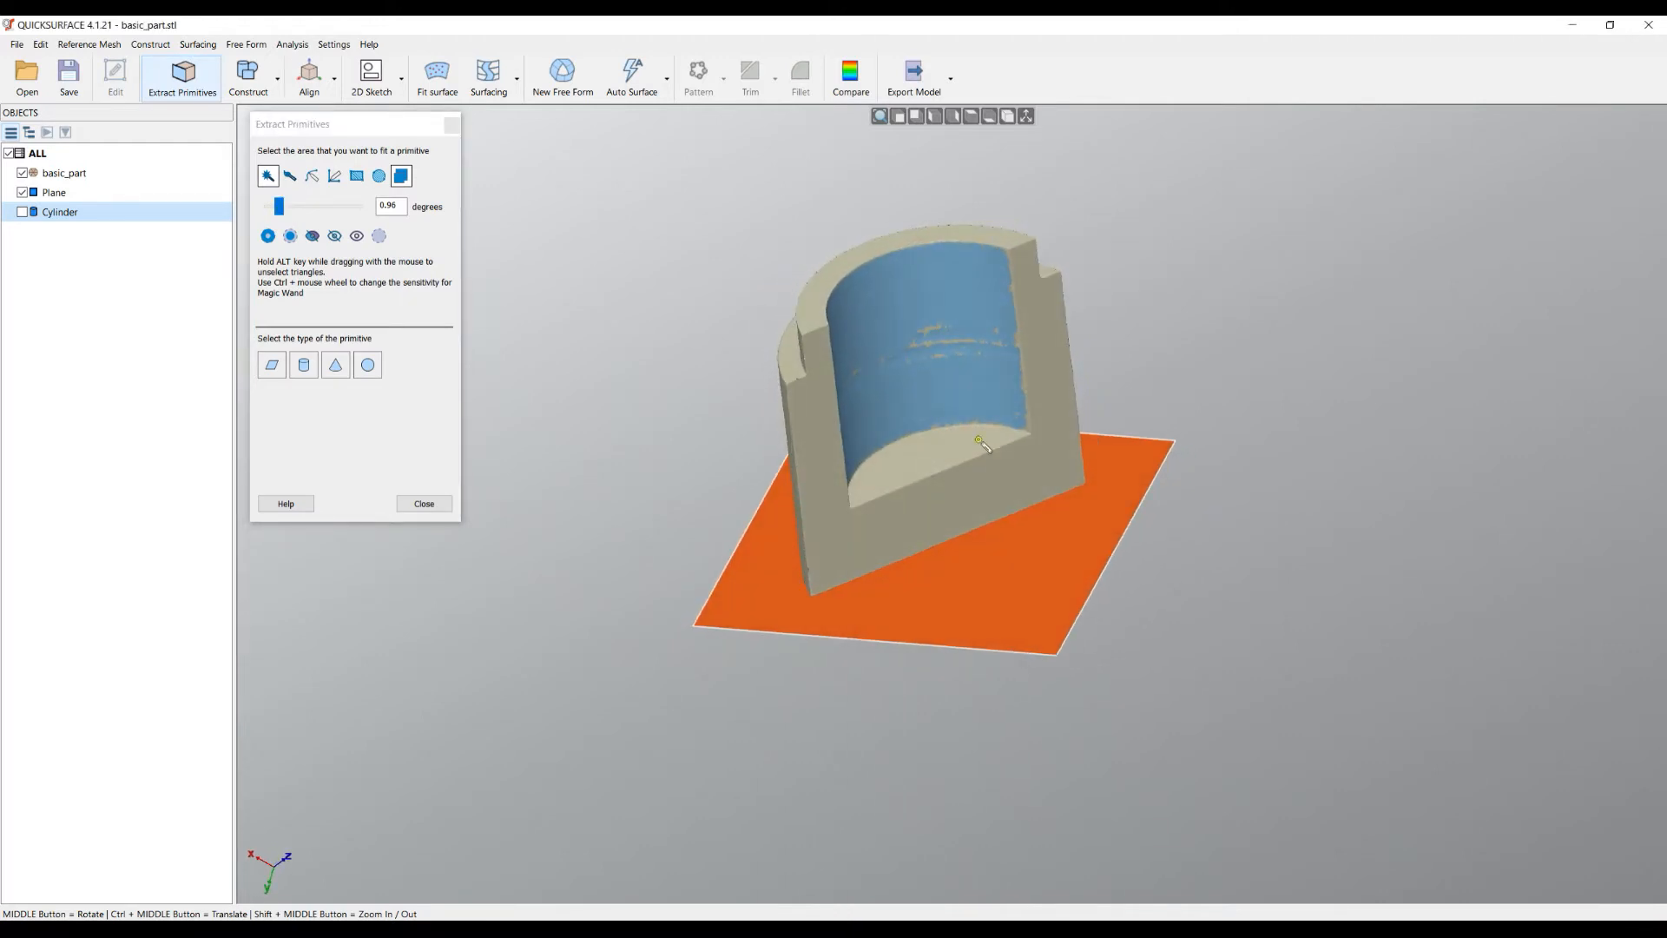
{"action": "left_click", "coordinate": [304, 365]}
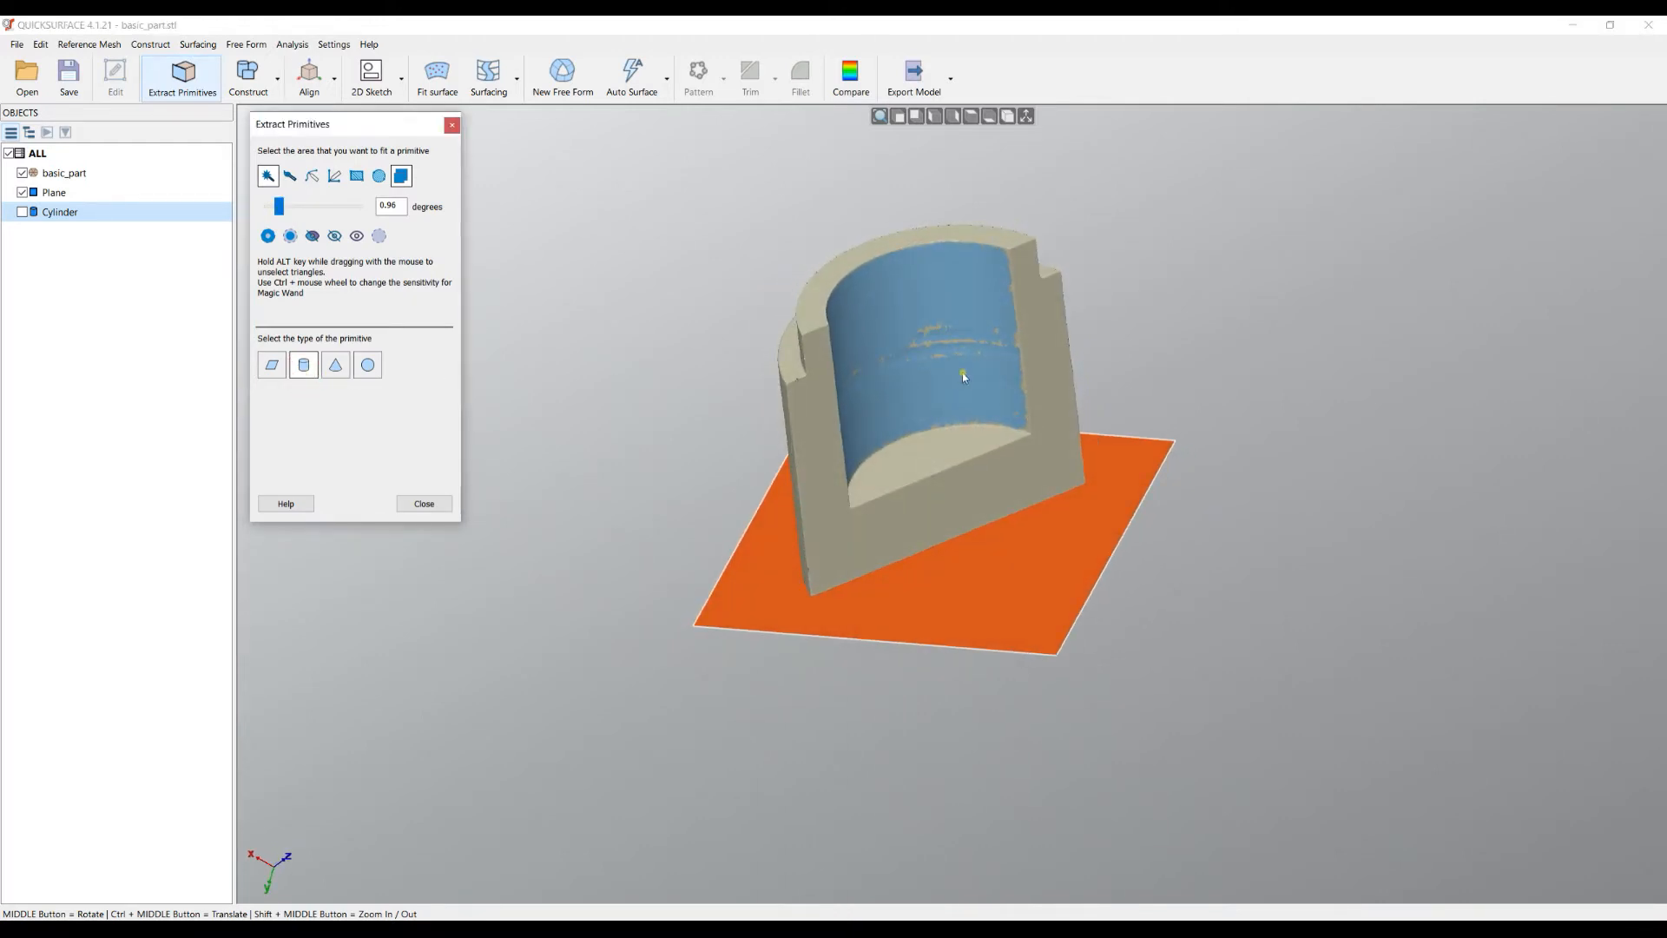
- Show the first Cylinder again and enable the deviation colour map for the inner bore fit
{"action": "left_click", "coordinate": [23, 212]}
{"action": "middle_click_drag", "start_coordinate": [879, 436], "coordinate": [918, 695]}
{"action": "scroll", "coordinate": [923, 316], "scroll_direction": "up", "scroll_amount": 3}
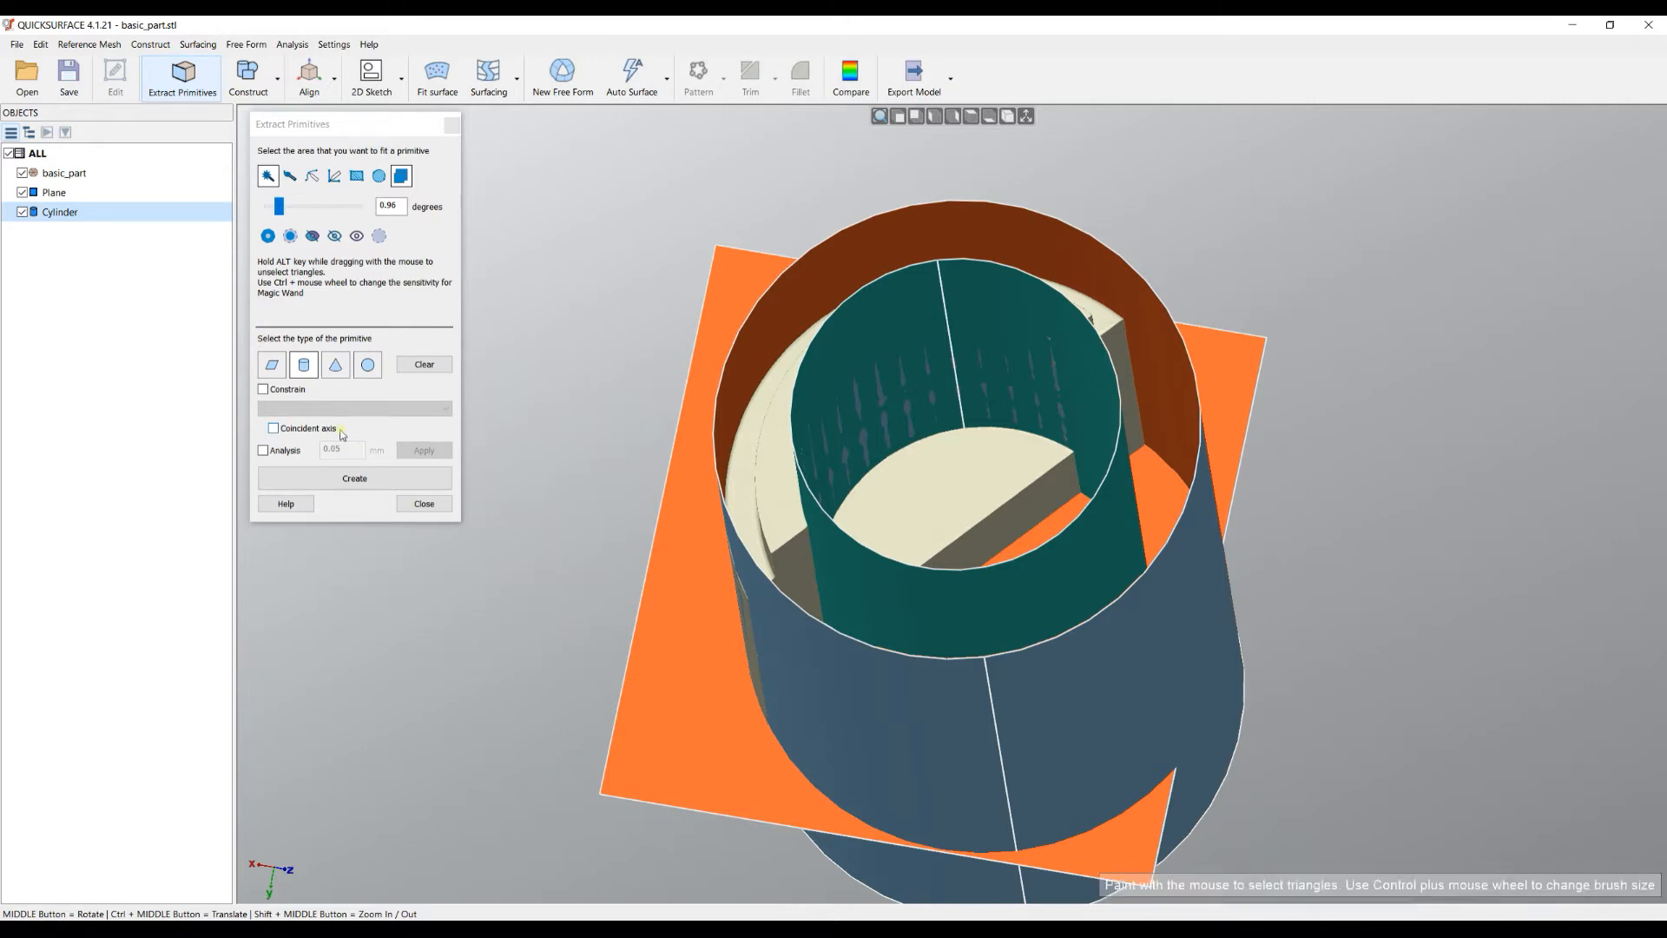
{"action": "left_click", "coordinate": [264, 450]}
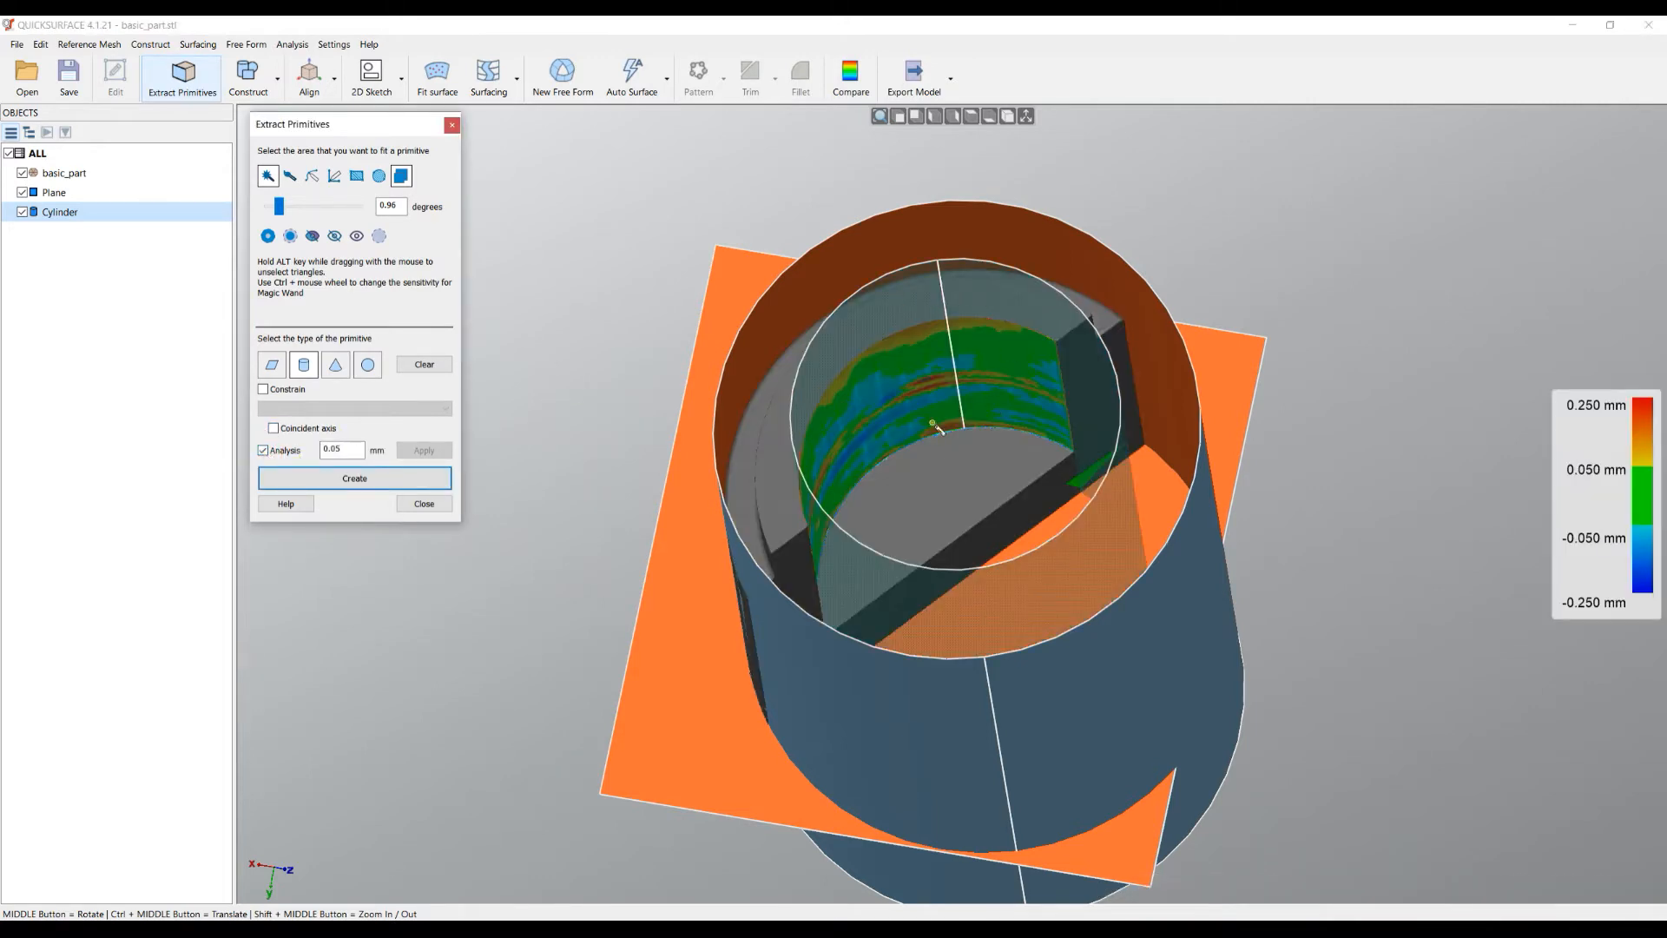
{"action": "middle_click_drag", "start_coordinate": [934, 429], "coordinate": [920, 275]}
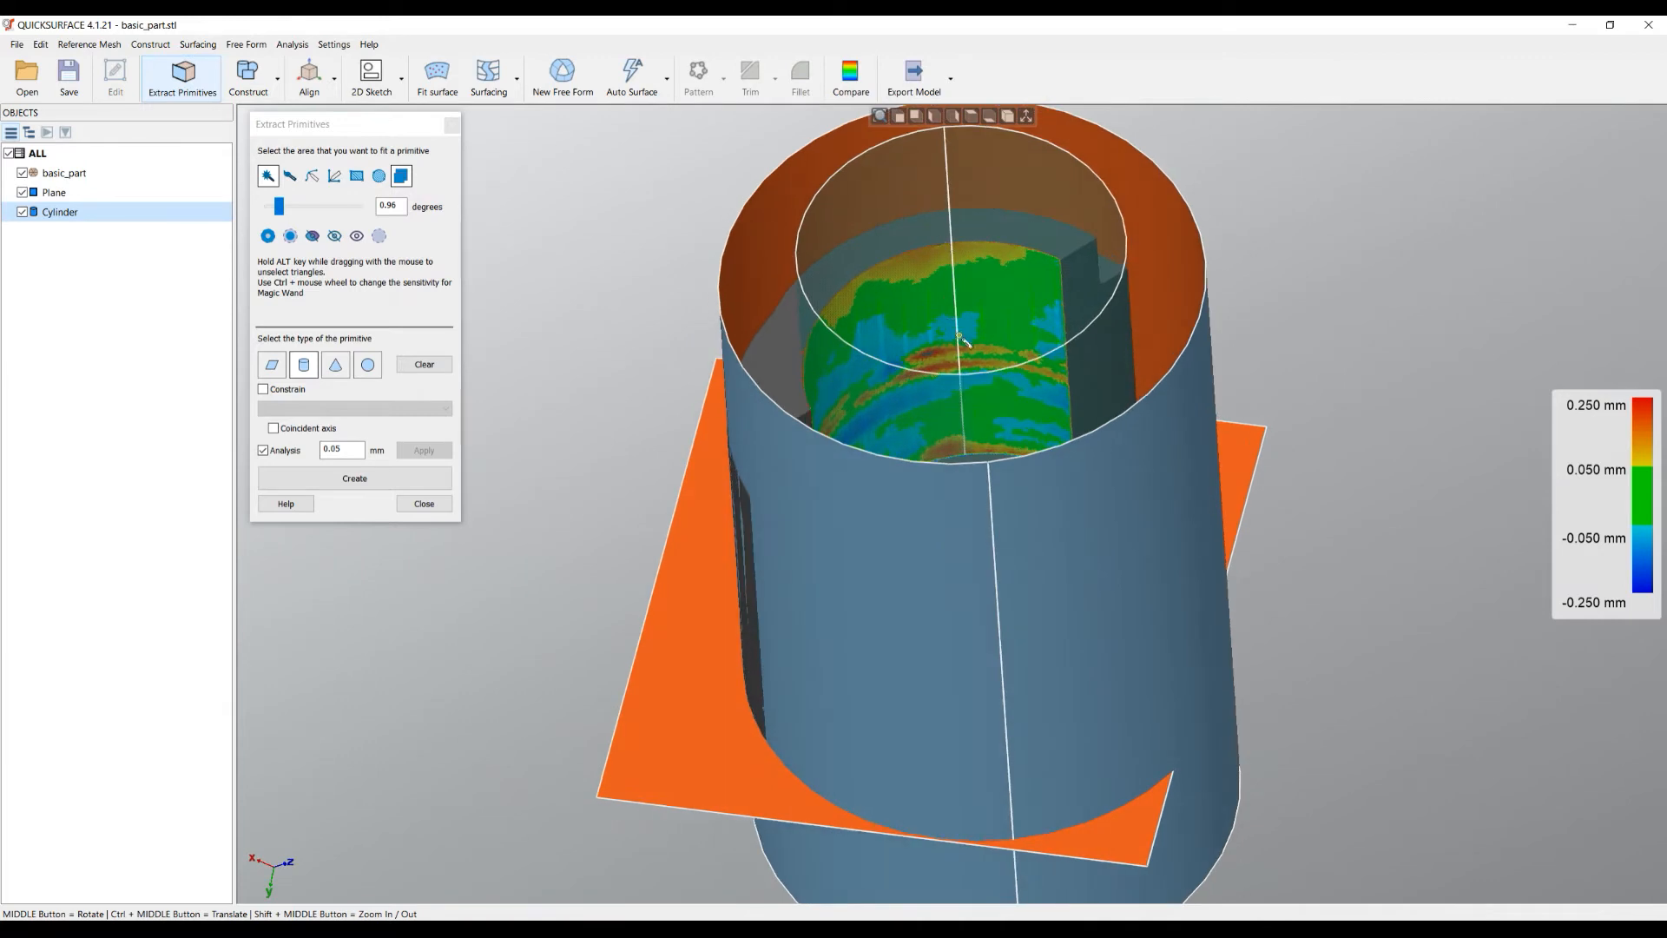
{"action": "scroll", "coordinate": [974, 509], "scroll_direction": "down", "scroll_amount": 3}
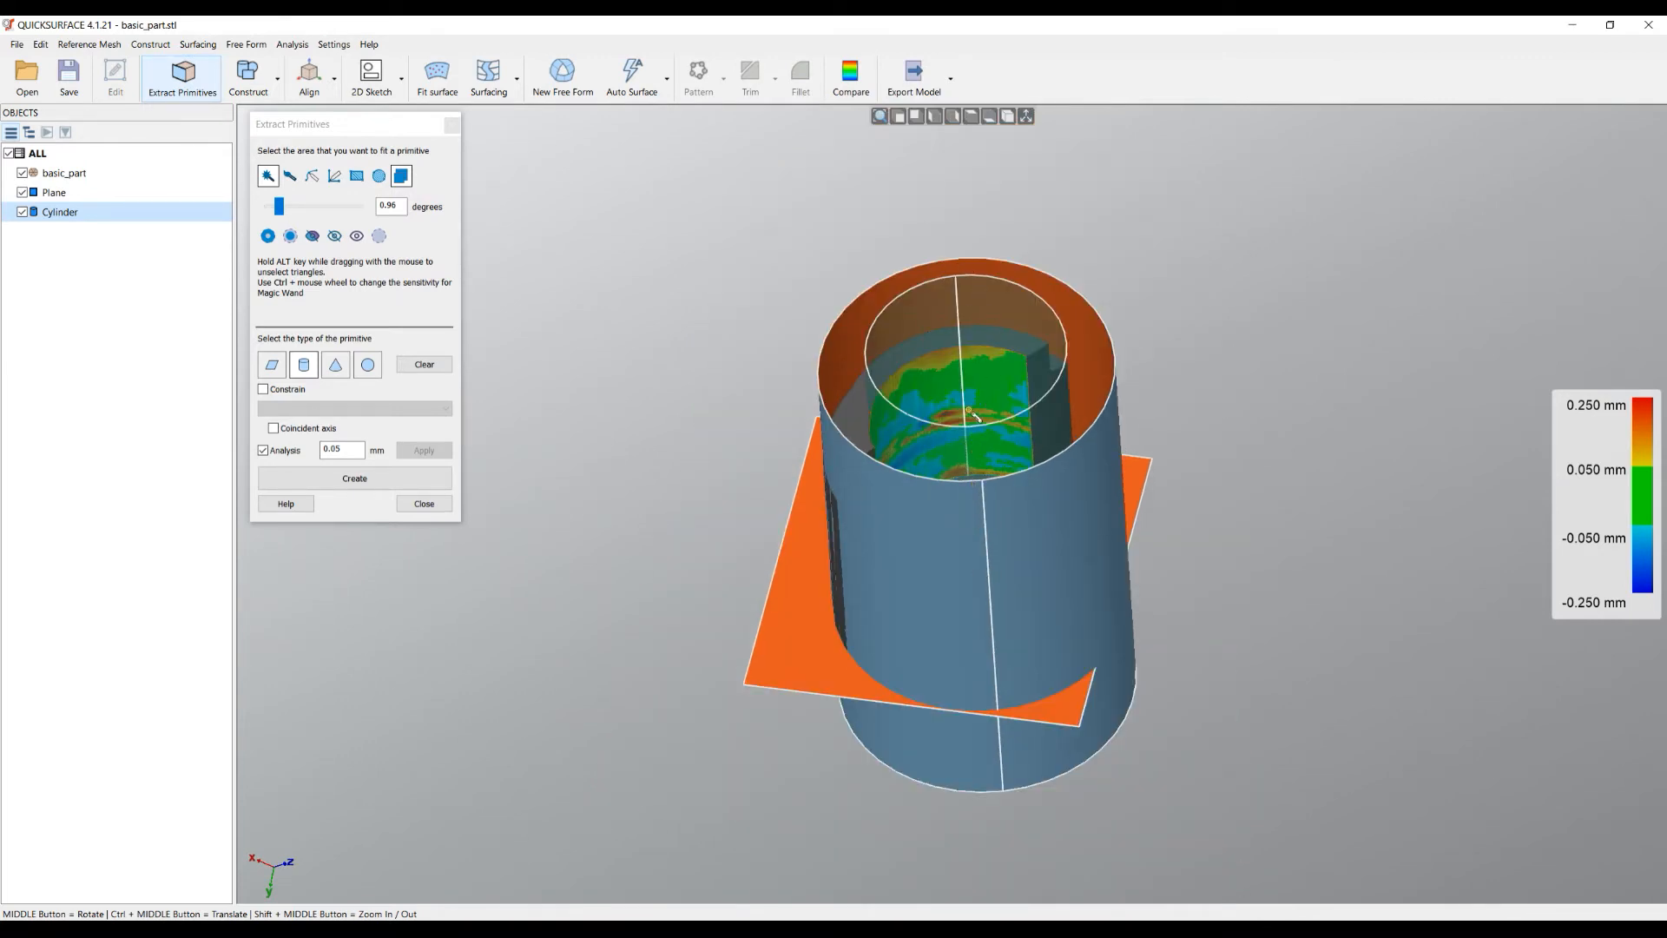
- Constrain the inner bore cylinder fit to Parallel to Cylinder
{"action": "left_click", "coordinate": [264, 390]}
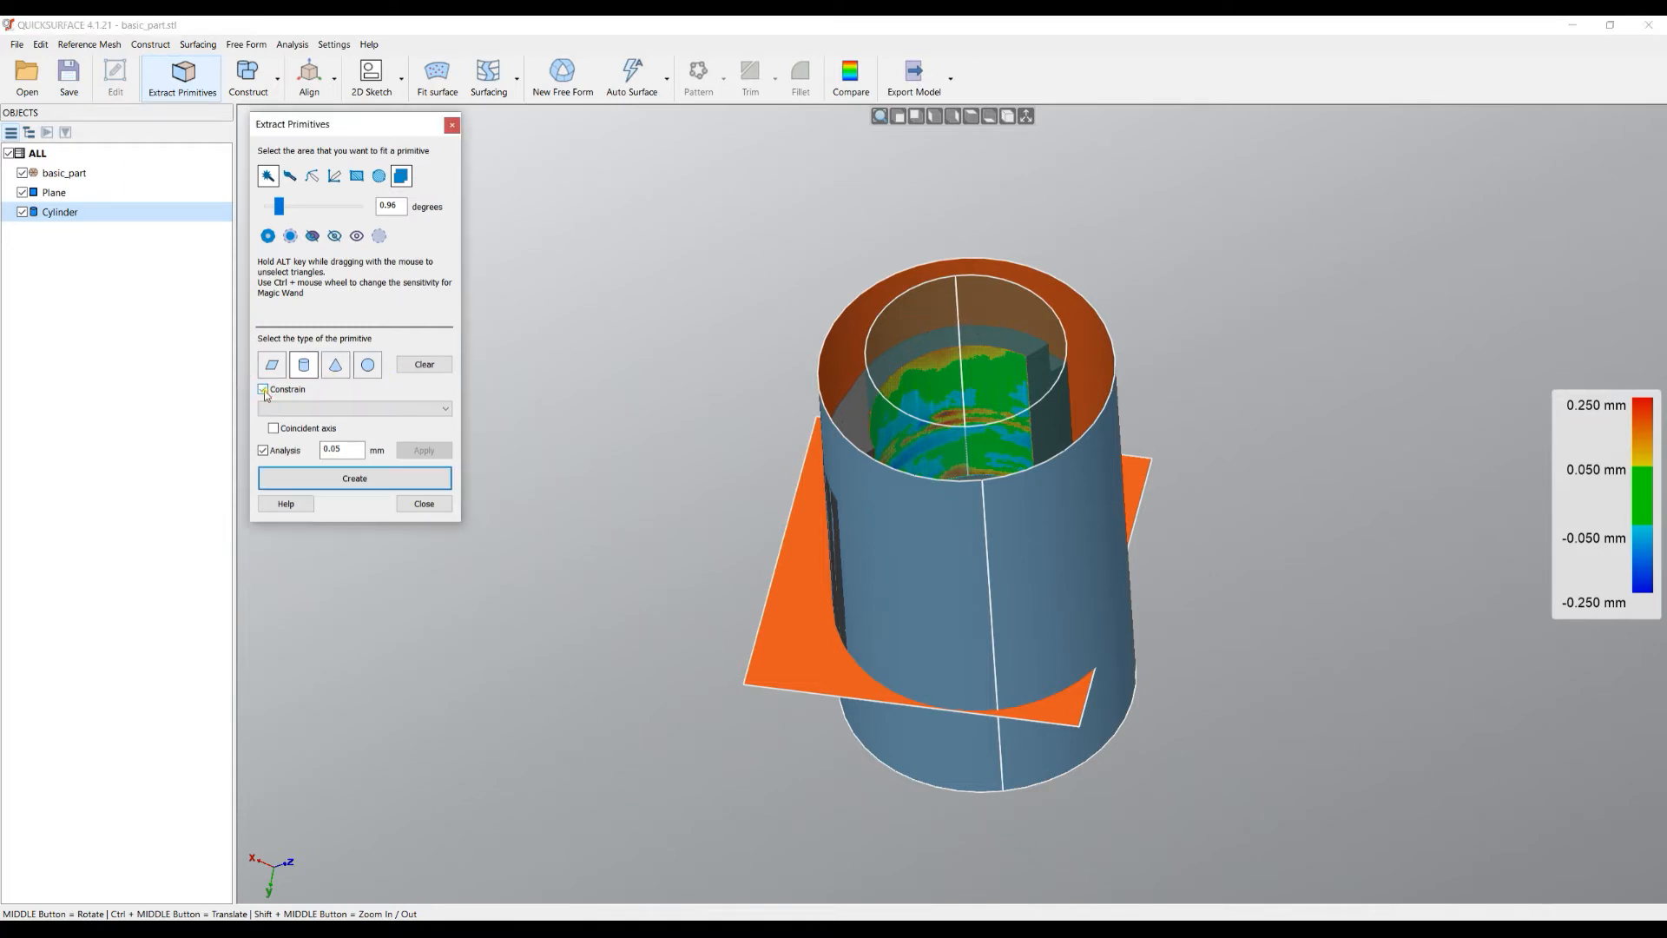
{"action": "left_click", "coordinate": [389, 409]}
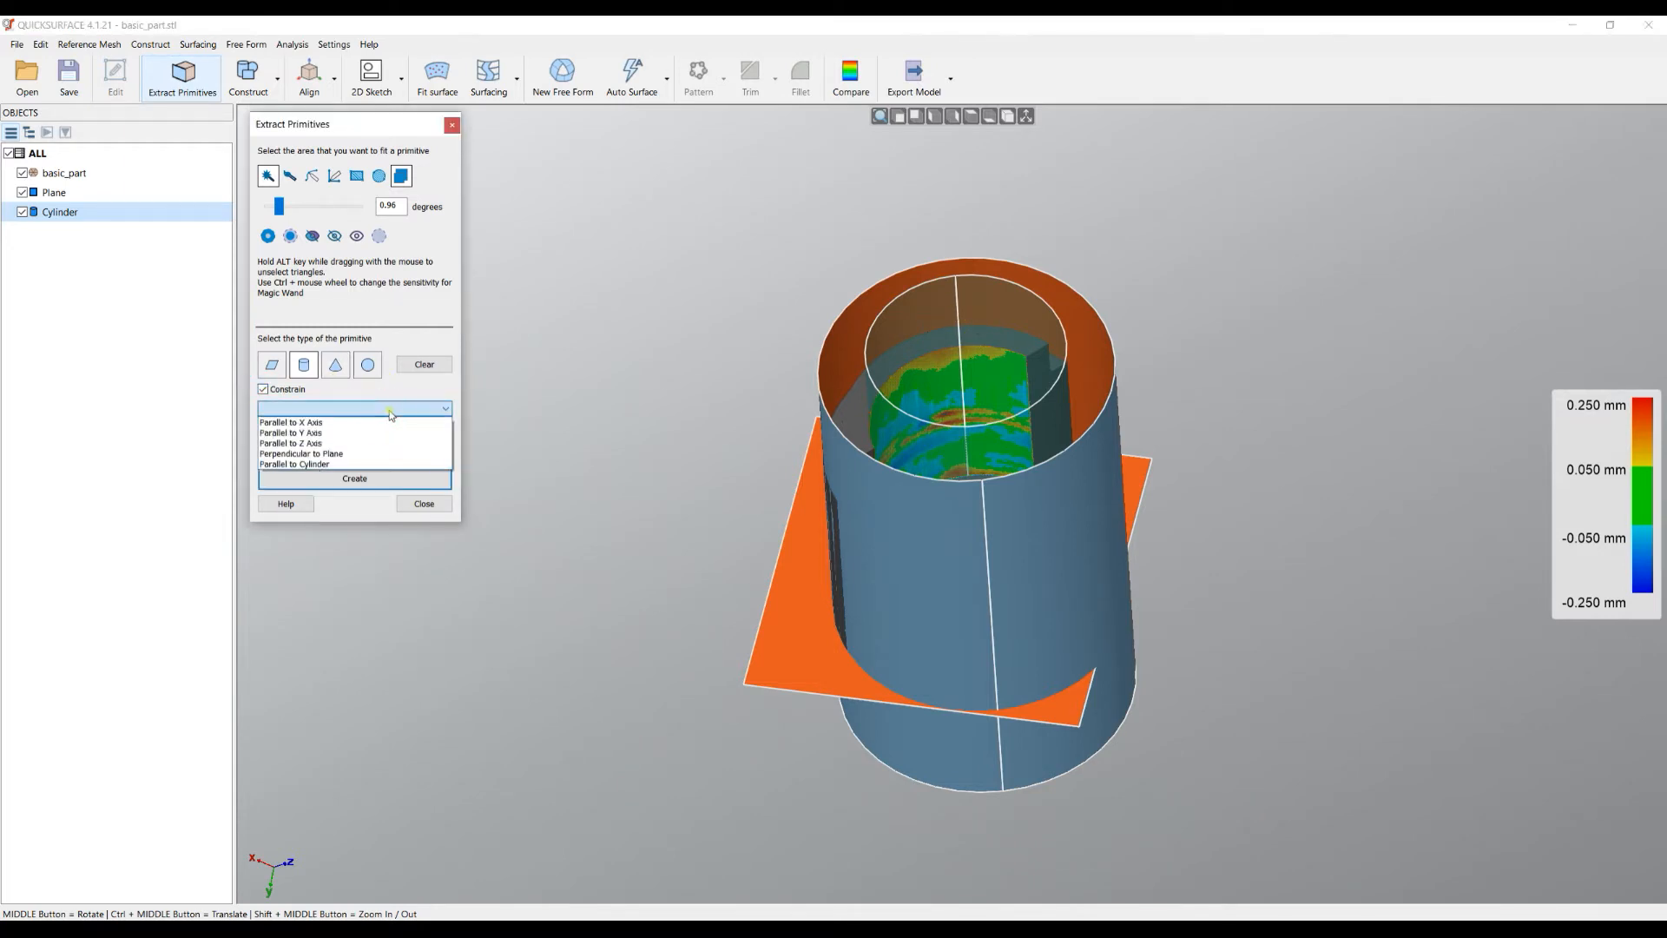
{"action": "left_click", "coordinate": [365, 465]}
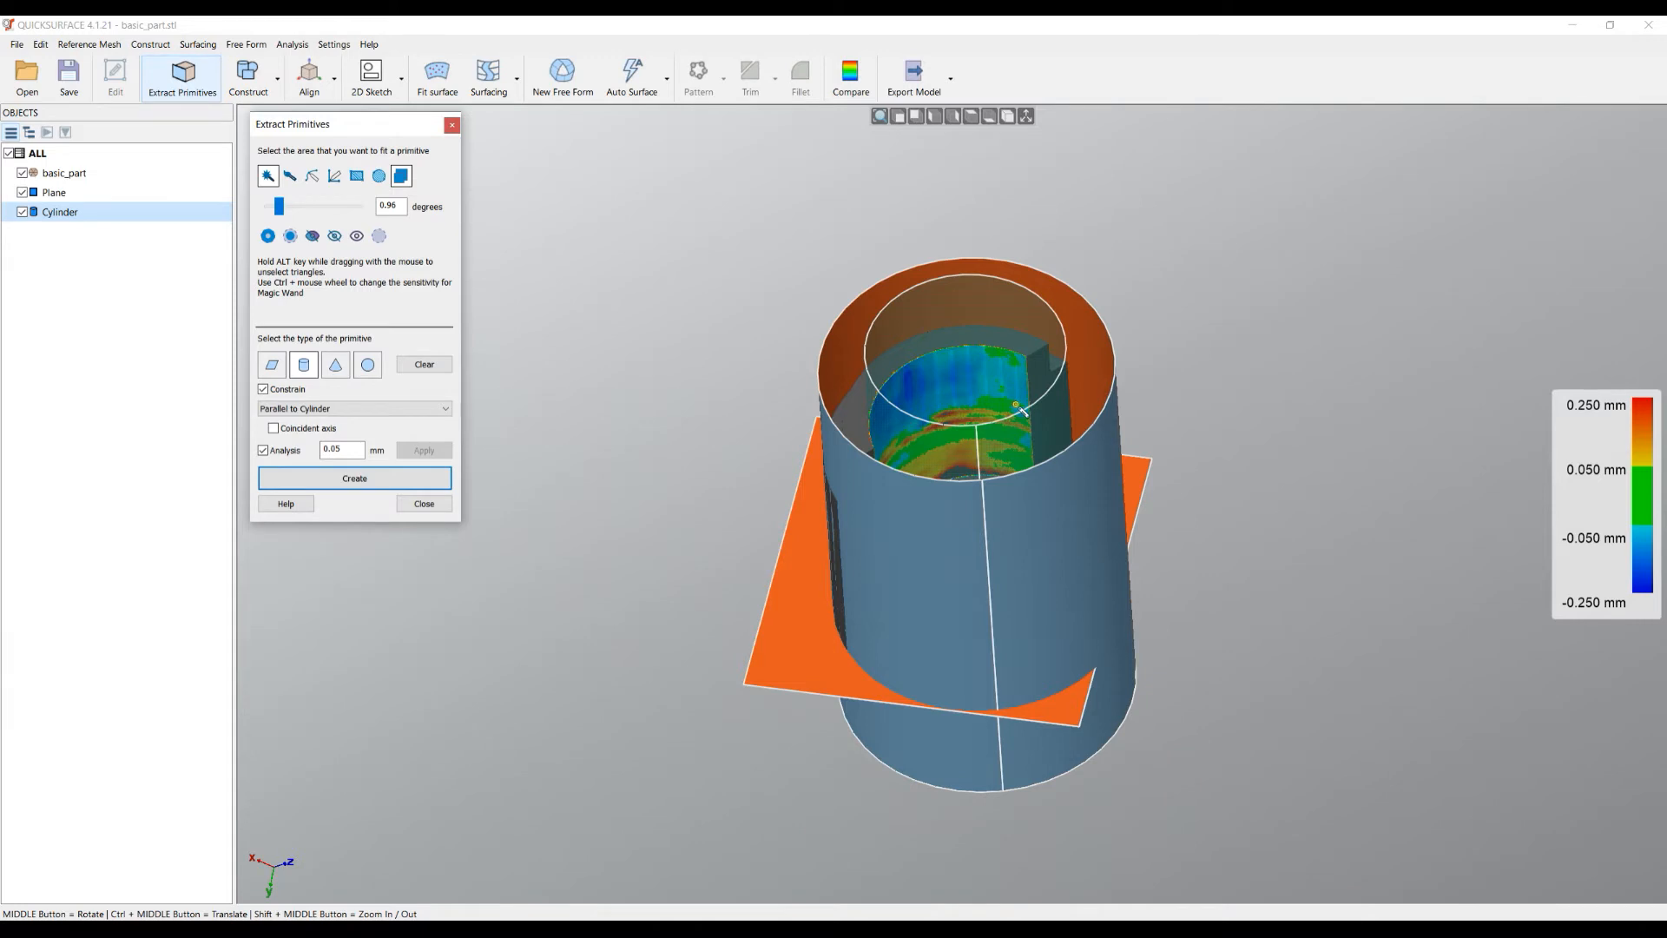
- Give the inner bore fit a coincident axis, check its deviation map, and create Cylinder(1)
{"action": "left_click", "coordinate": [273, 429]}
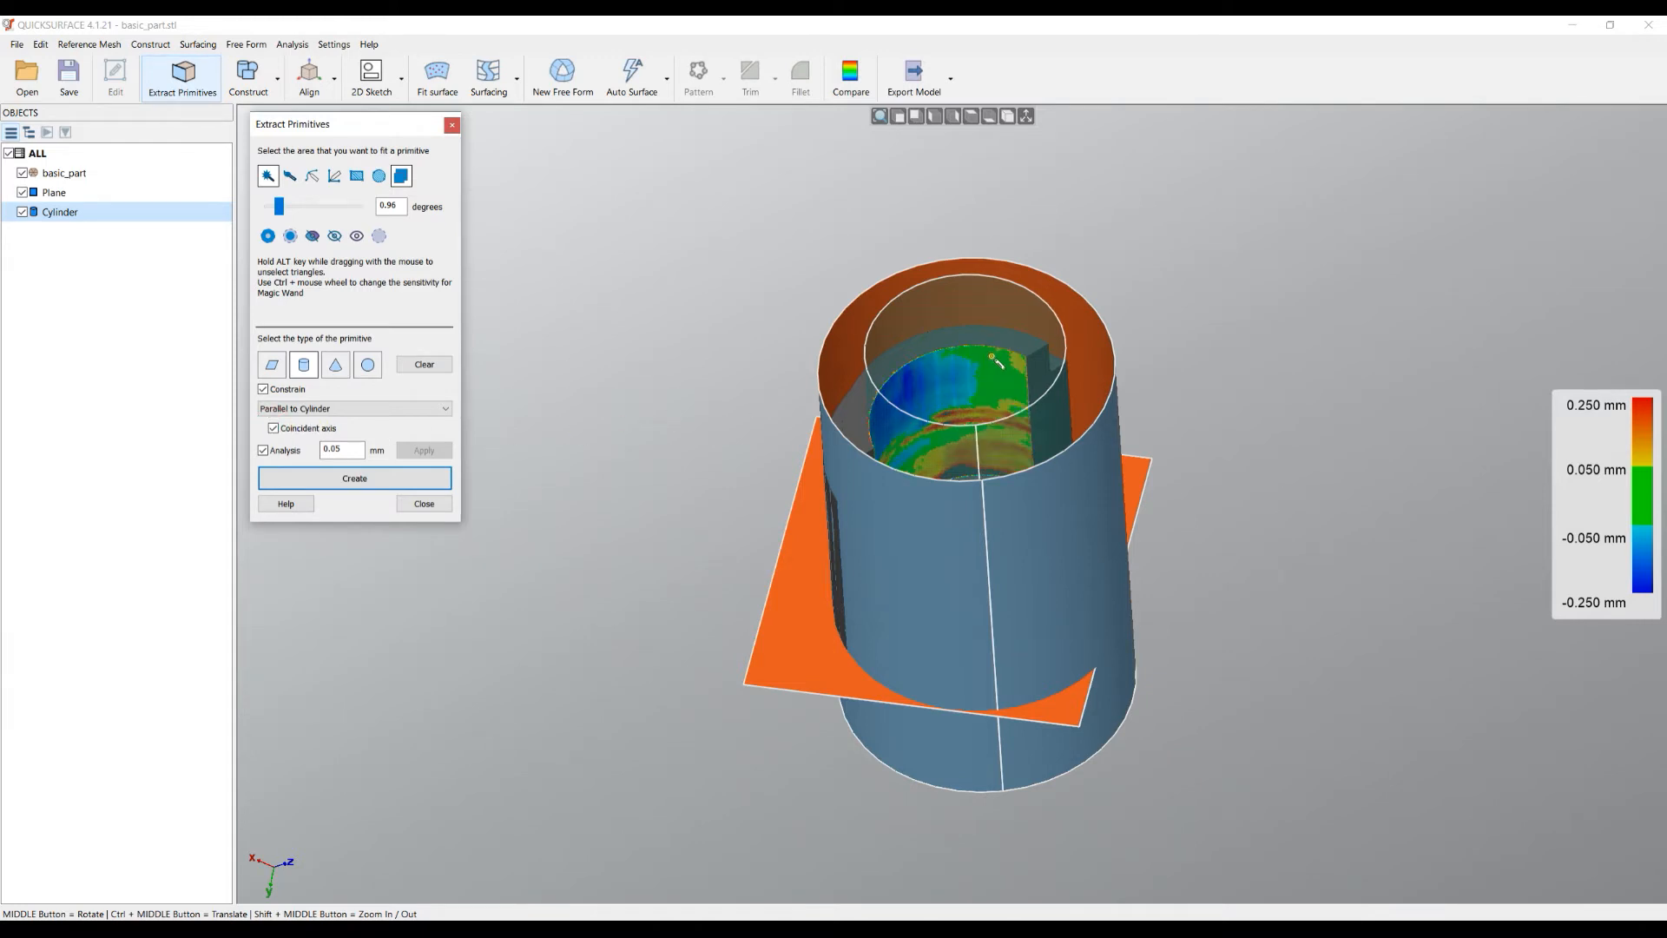
{"action": "scroll", "coordinate": [995, 354], "scroll_direction": "up", "scroll_amount": 1}
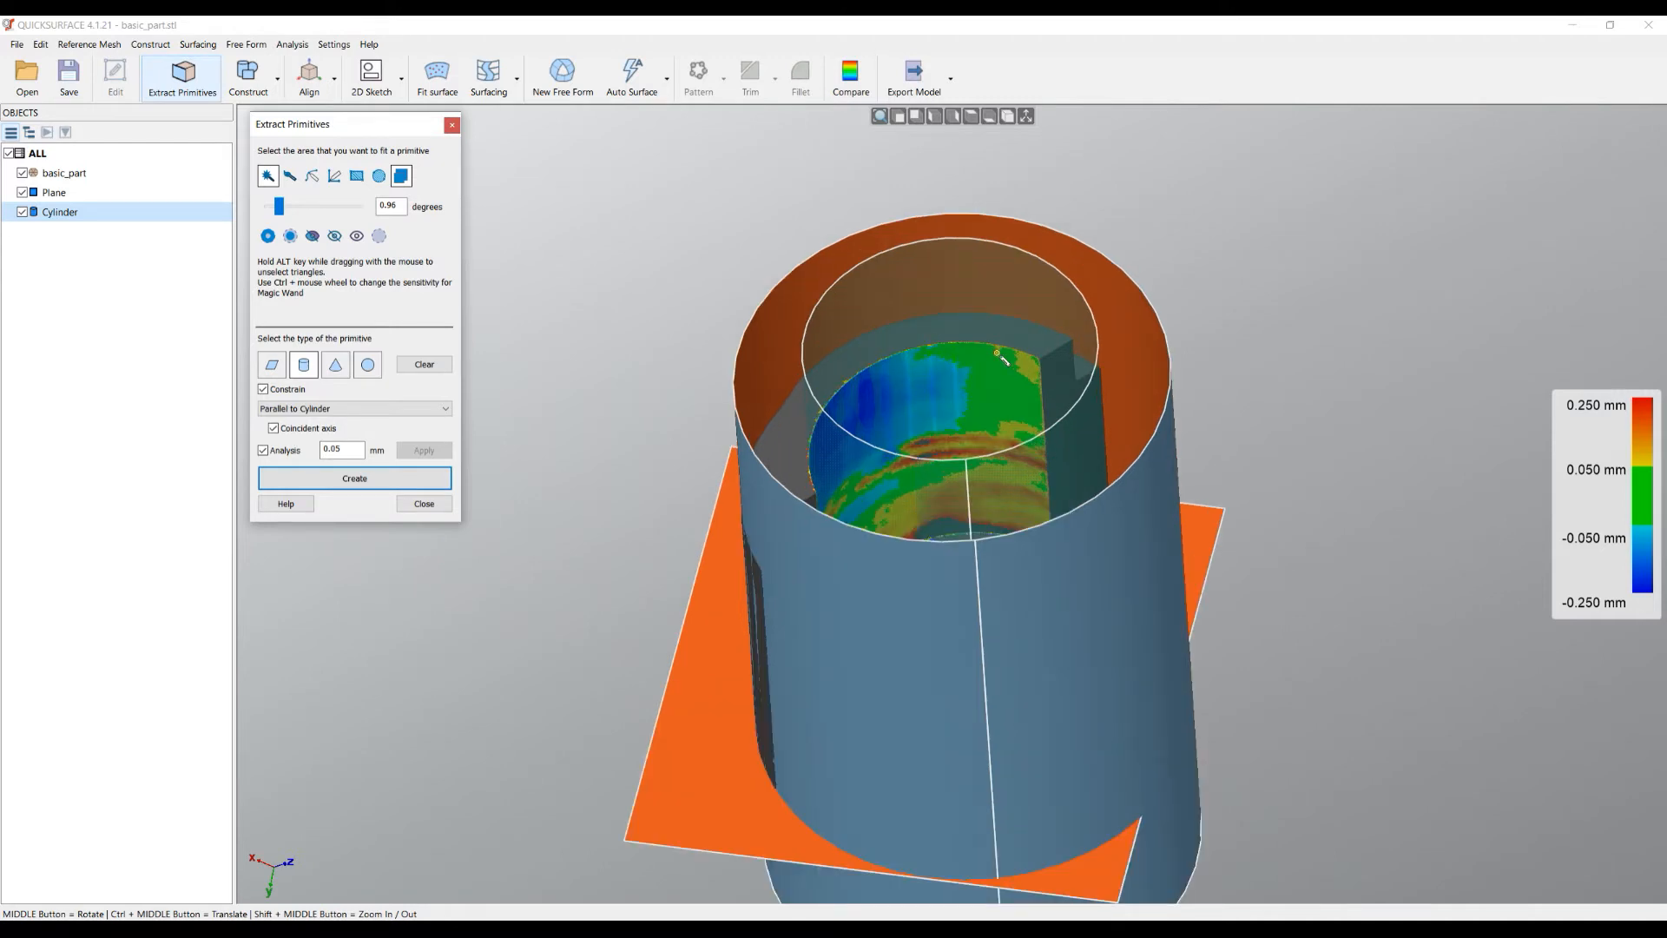
{"action": "mouse_move", "coordinate": [845, 573]}
{"action": "middle_mouse_down"}
{"action": "mouse_move", "coordinate": [767, 644]}
{"action": "mouse_move", "coordinate": [835, 764]}
{"action": "middle_mouse_up"}
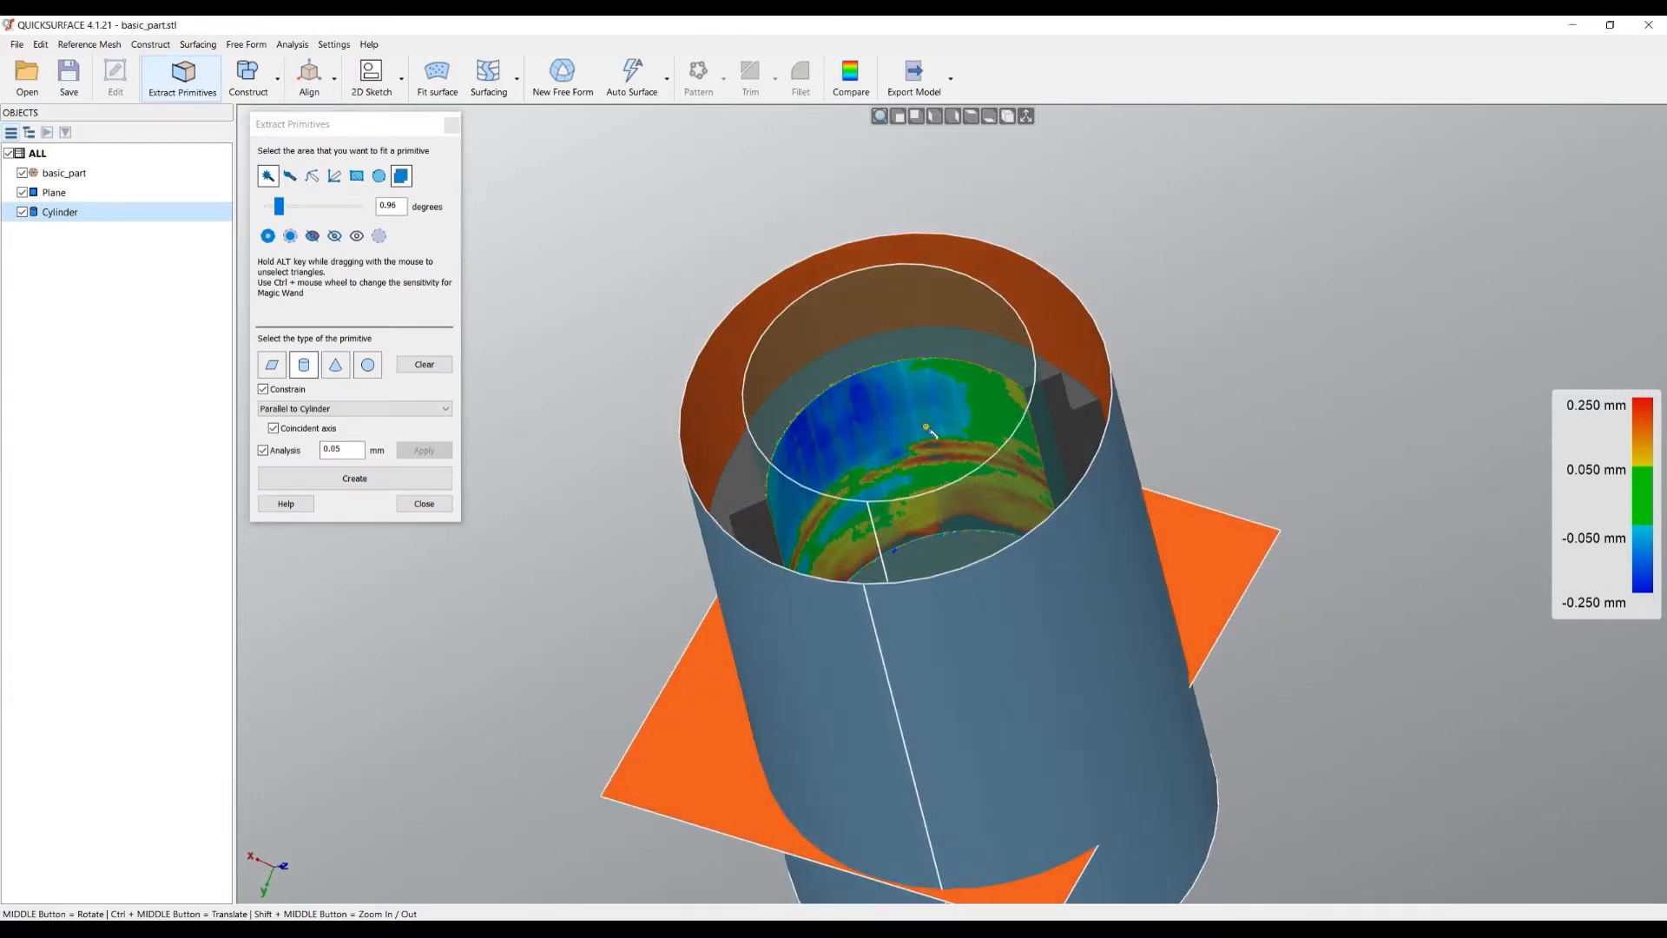
{"action": "scroll", "coordinate": [835, 417], "scroll_direction": "up", "scroll_amount": 3}
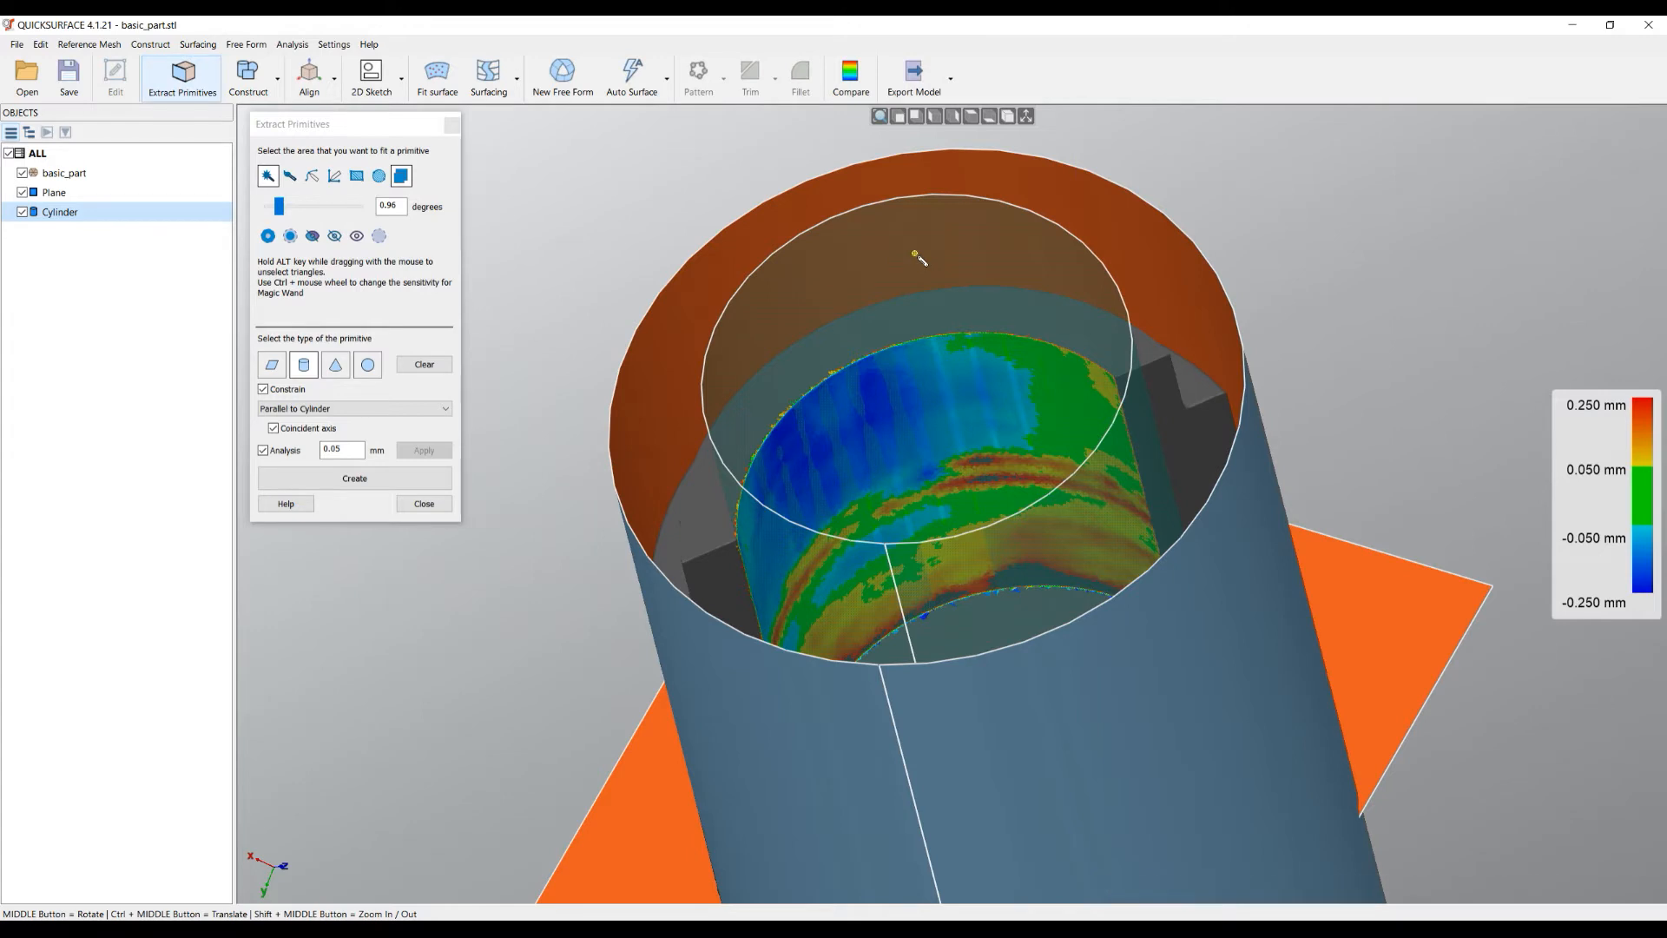
{"action": "left_click", "coordinate": [363, 486]}
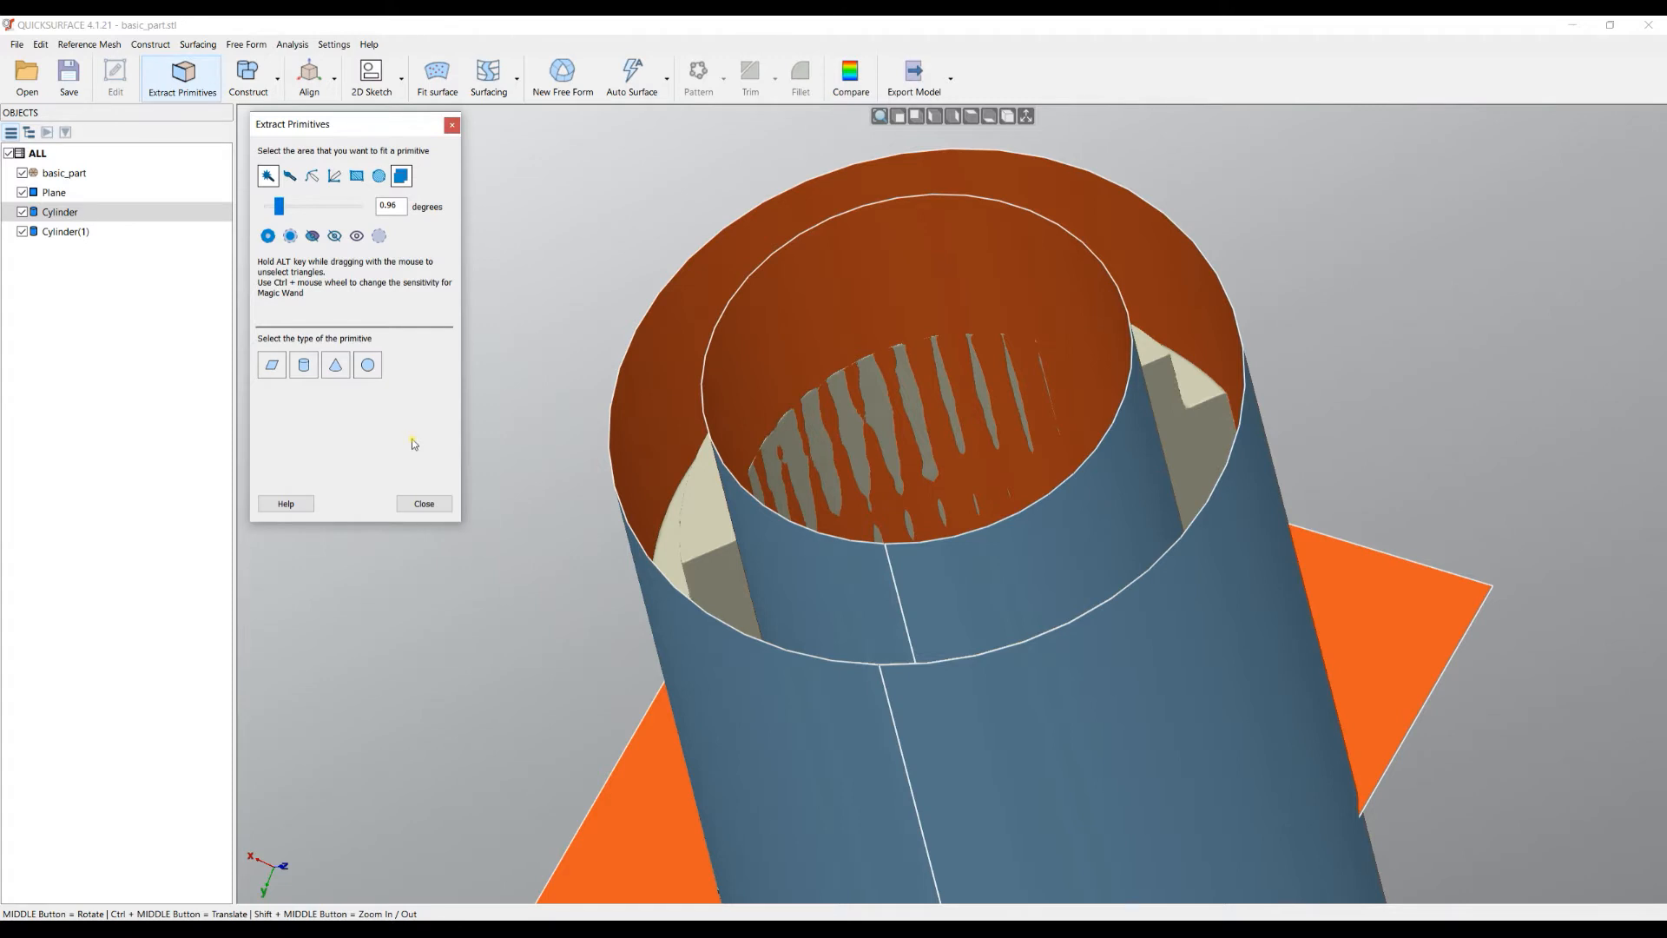
- Hide Cylinder(1) and the outer Cylinder
{"action": "scroll", "coordinate": [879, 389], "scroll_direction": "down", "scroll_amount": 2}
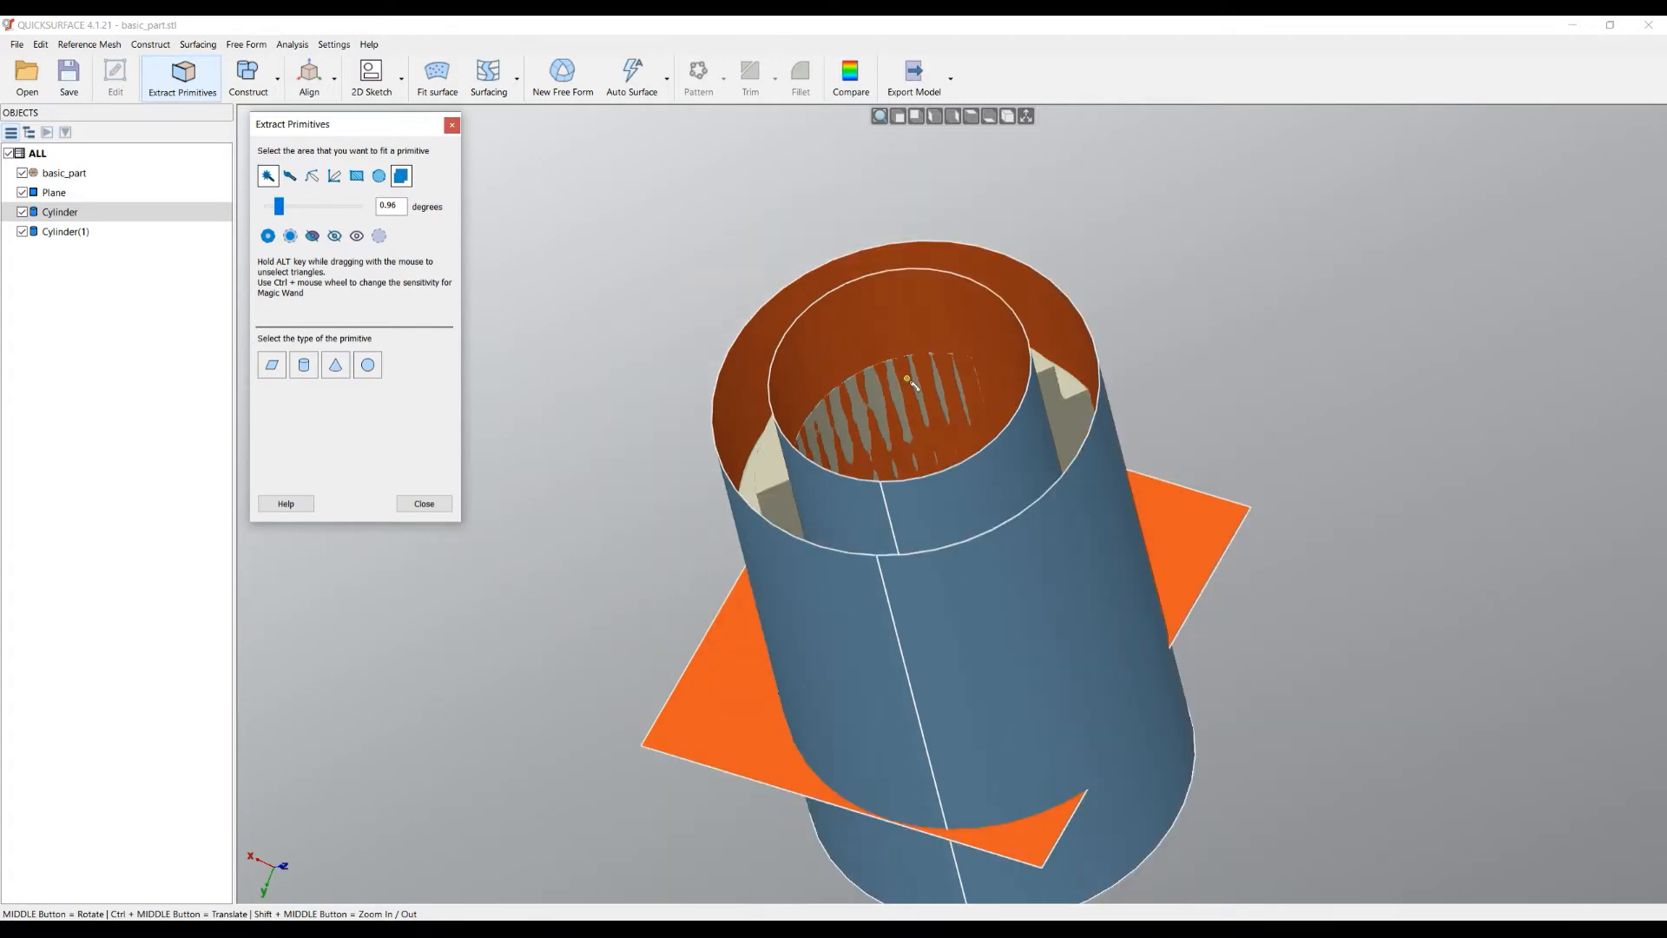
{"action": "scroll", "coordinate": [908, 380], "scroll_direction": "down", "scroll_amount": 2}
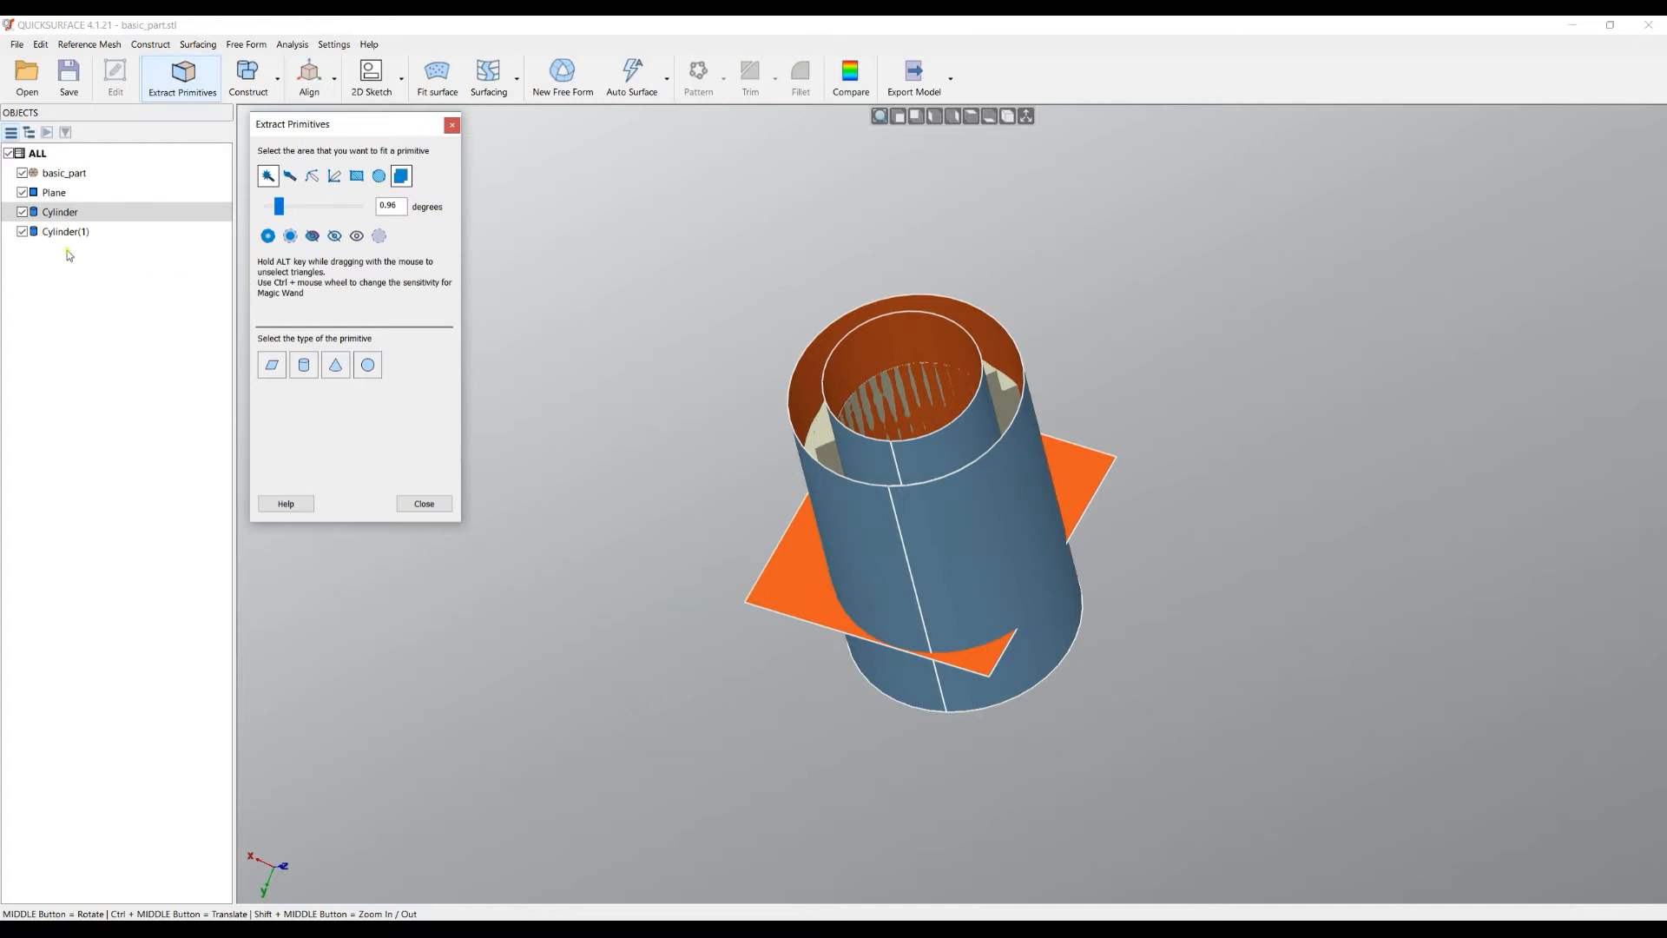
{"action": "left_click", "coordinate": [24, 231]}
{"action": "left_click", "coordinate": [24, 212]}
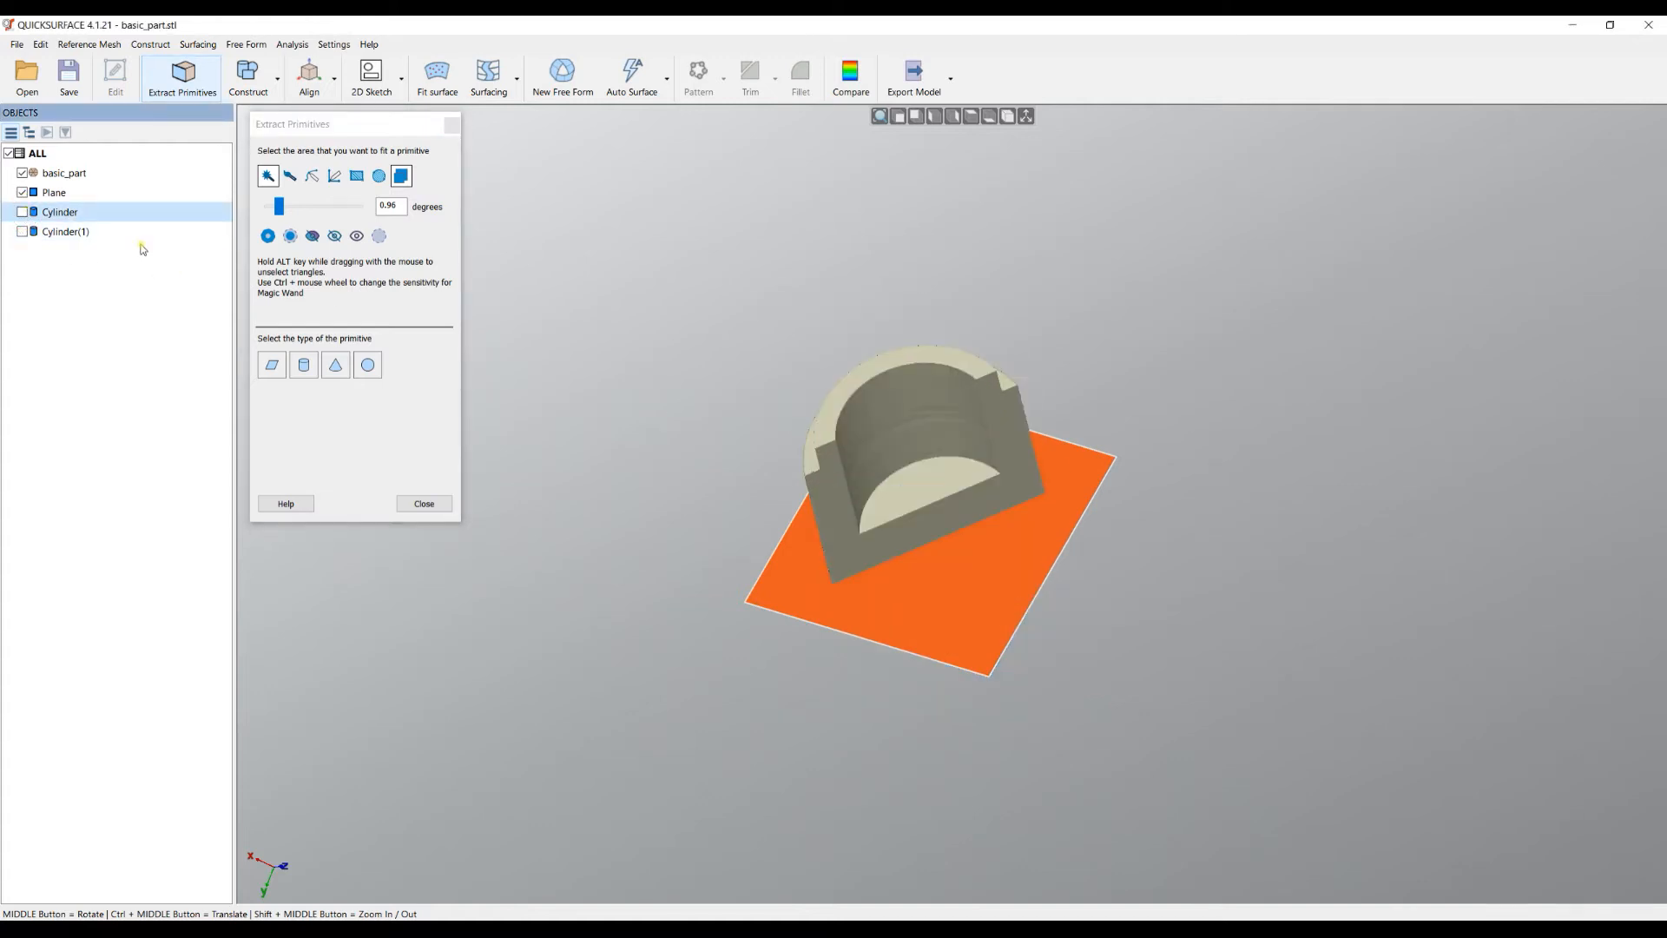
- Fit a plane to the part's flat cut side face, check its deviation colours, and create Plane(1)
{"action": "left_click", "coordinate": [968, 510]}
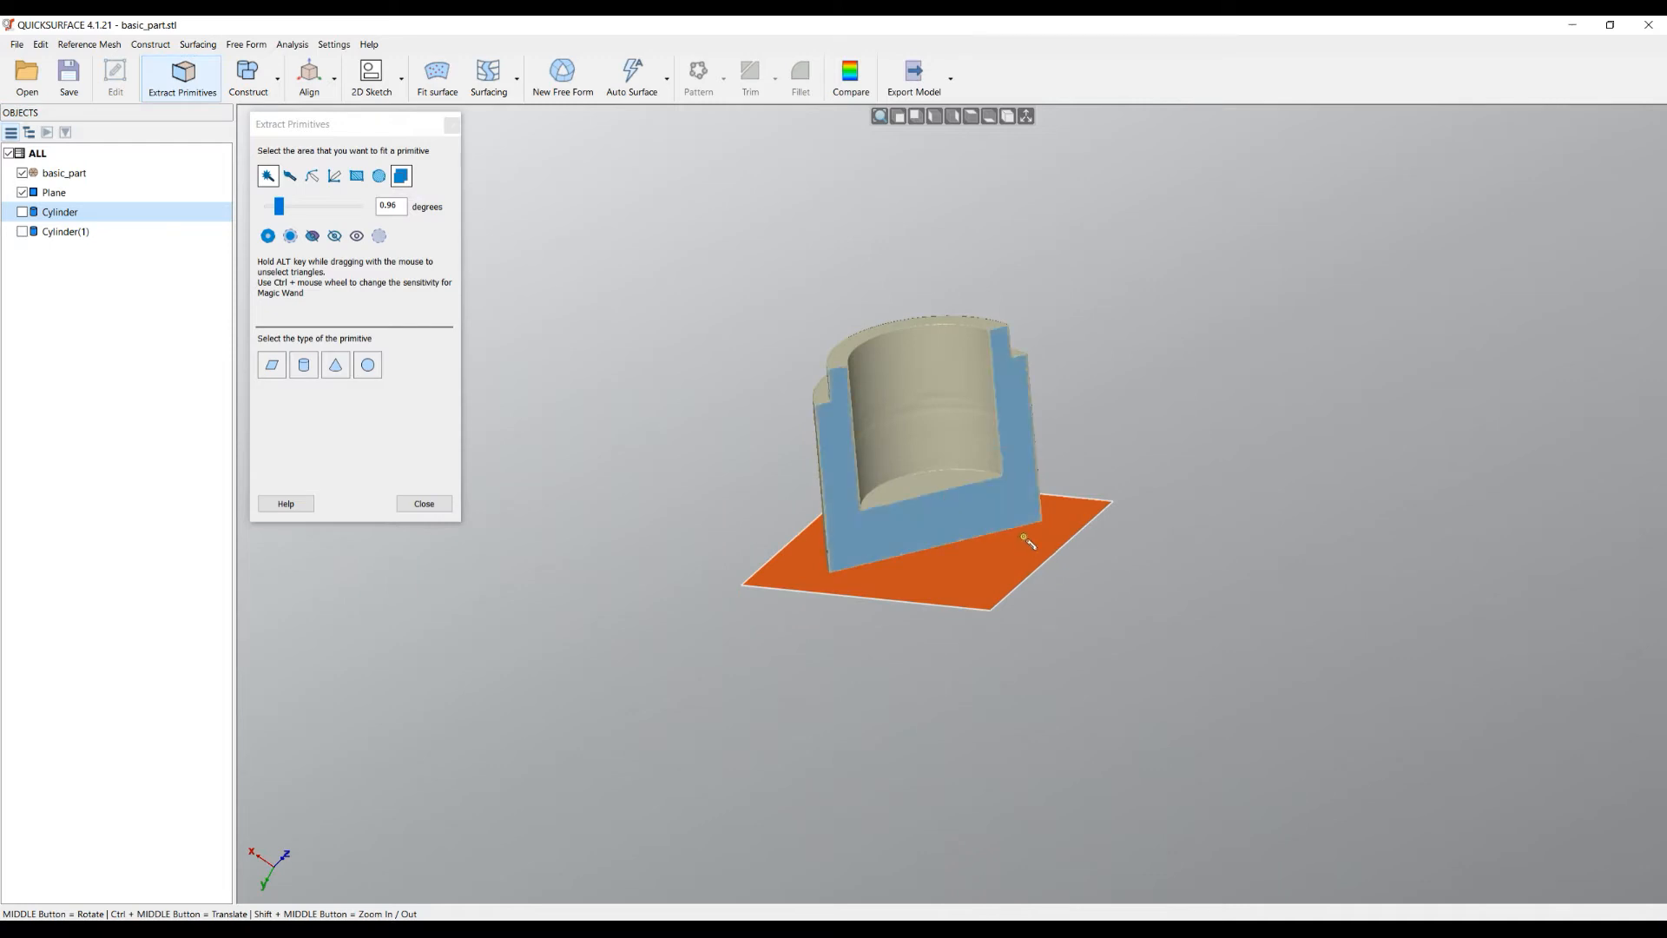
{"action": "left_click", "coordinate": [272, 365]}
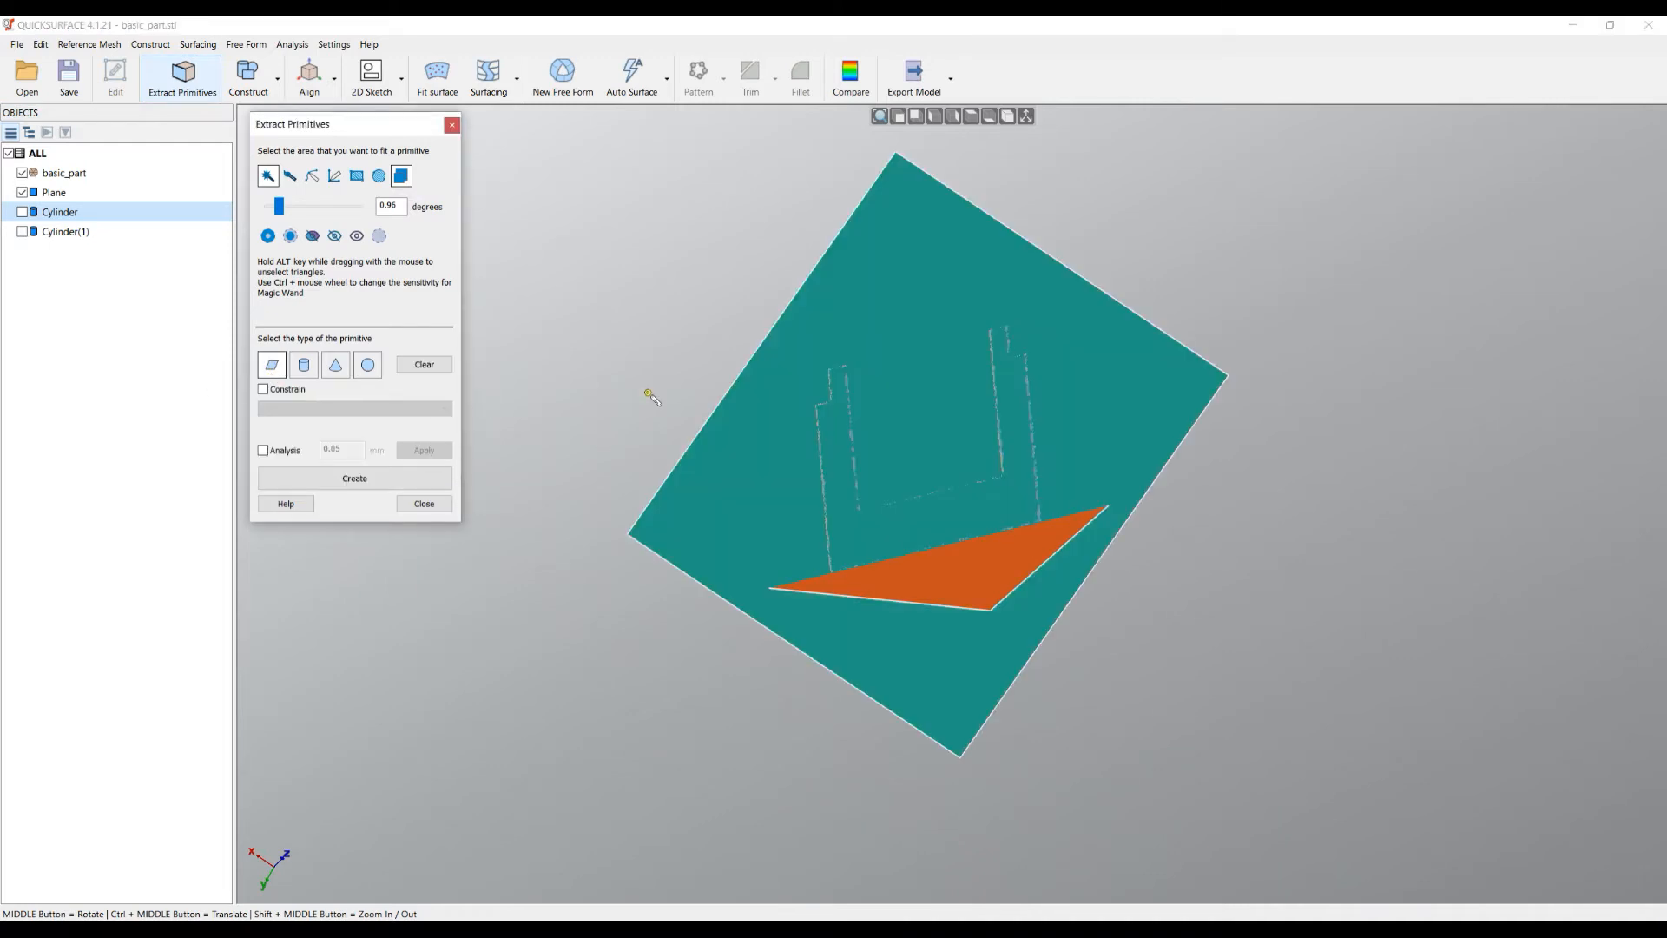
{"action": "middle_click_drag", "start_coordinate": [988, 545], "coordinate": [1146, 518]}
{"action": "left_click", "coordinate": [283, 454]}
{"action": "scroll", "coordinate": [933, 397], "scroll_direction": "up", "scroll_amount": 5}
{"action": "middle_click_drag", "start_coordinate": [1015, 534], "coordinate": [967, 389]}
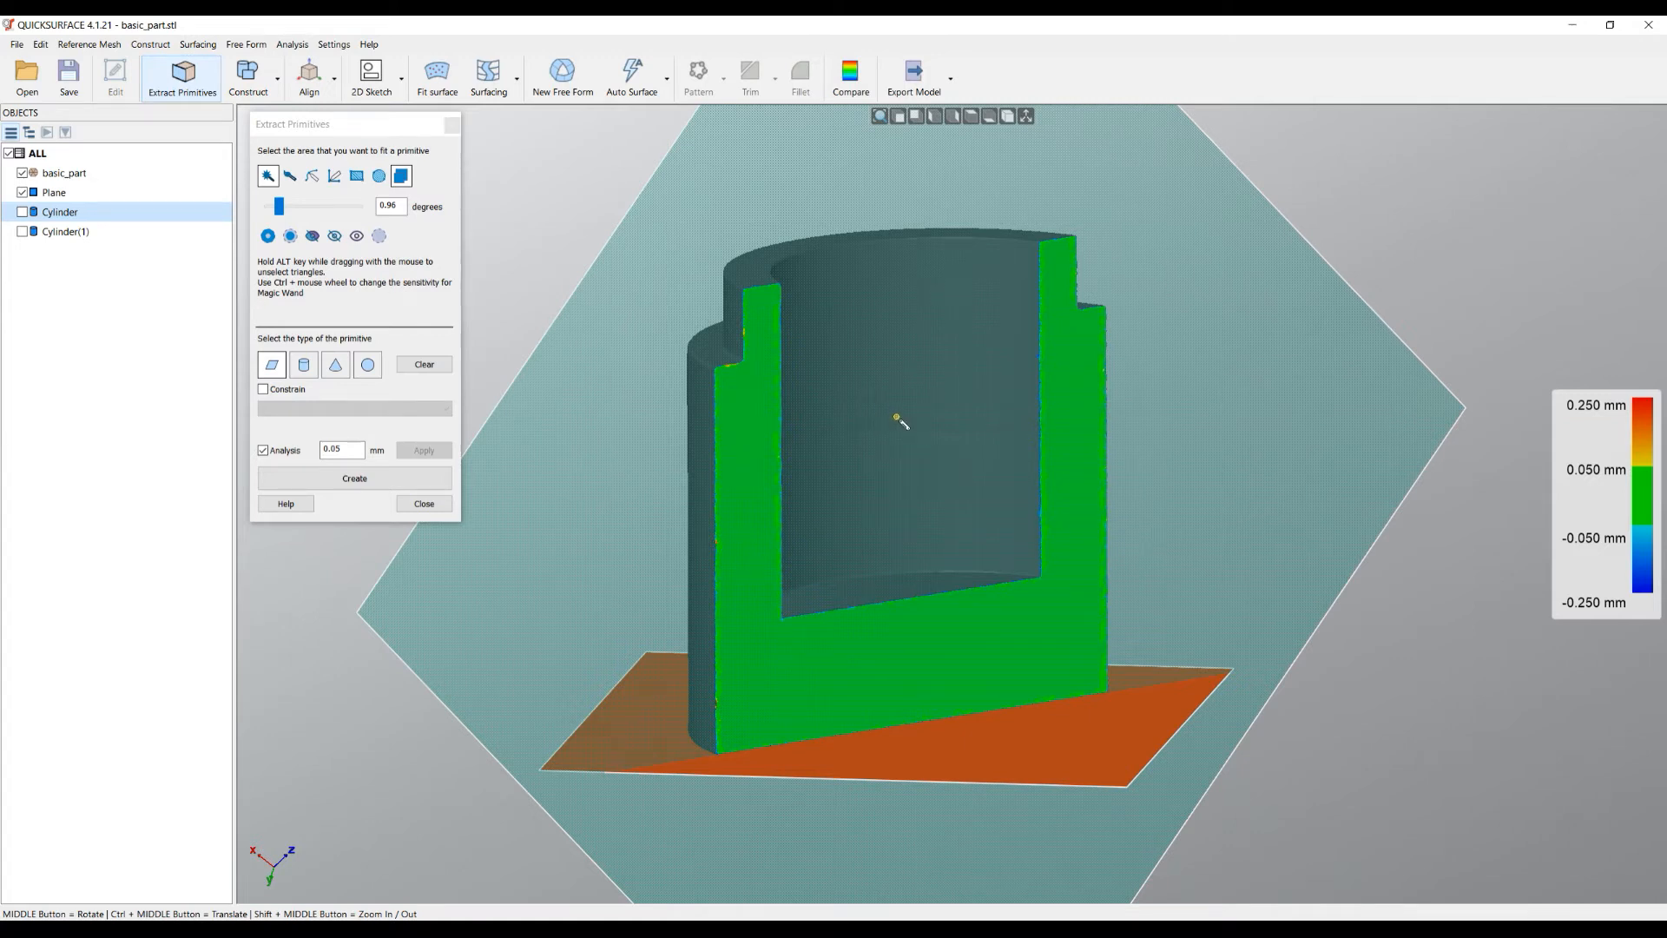
{"action": "middle_click_drag", "start_coordinate": [870, 582], "coordinate": [1239, 586]}
{"action": "left_click", "coordinate": [354, 477]}
{"action": "middle_click_drag", "start_coordinate": [877, 484], "coordinate": [899, 330]}
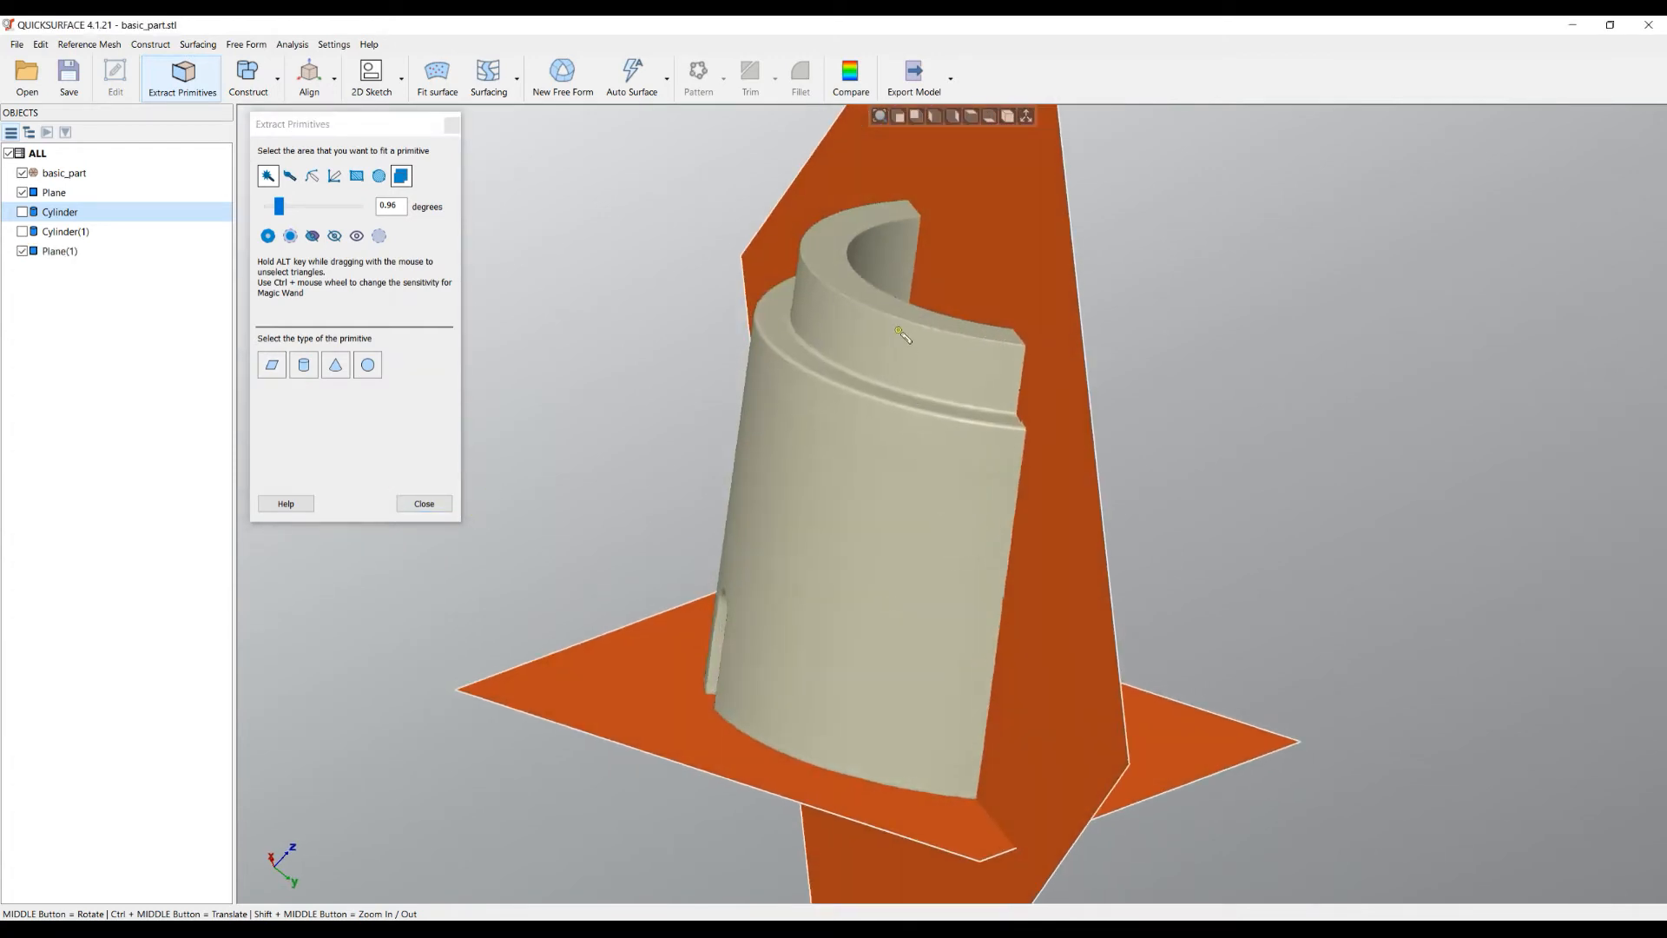
- Select the upper stepped band for a cone fit, adding then removing the main cylindrical face
{"action": "left_click", "coordinate": [834, 304]}
{"action": "left_click", "coordinate": [794, 408]}
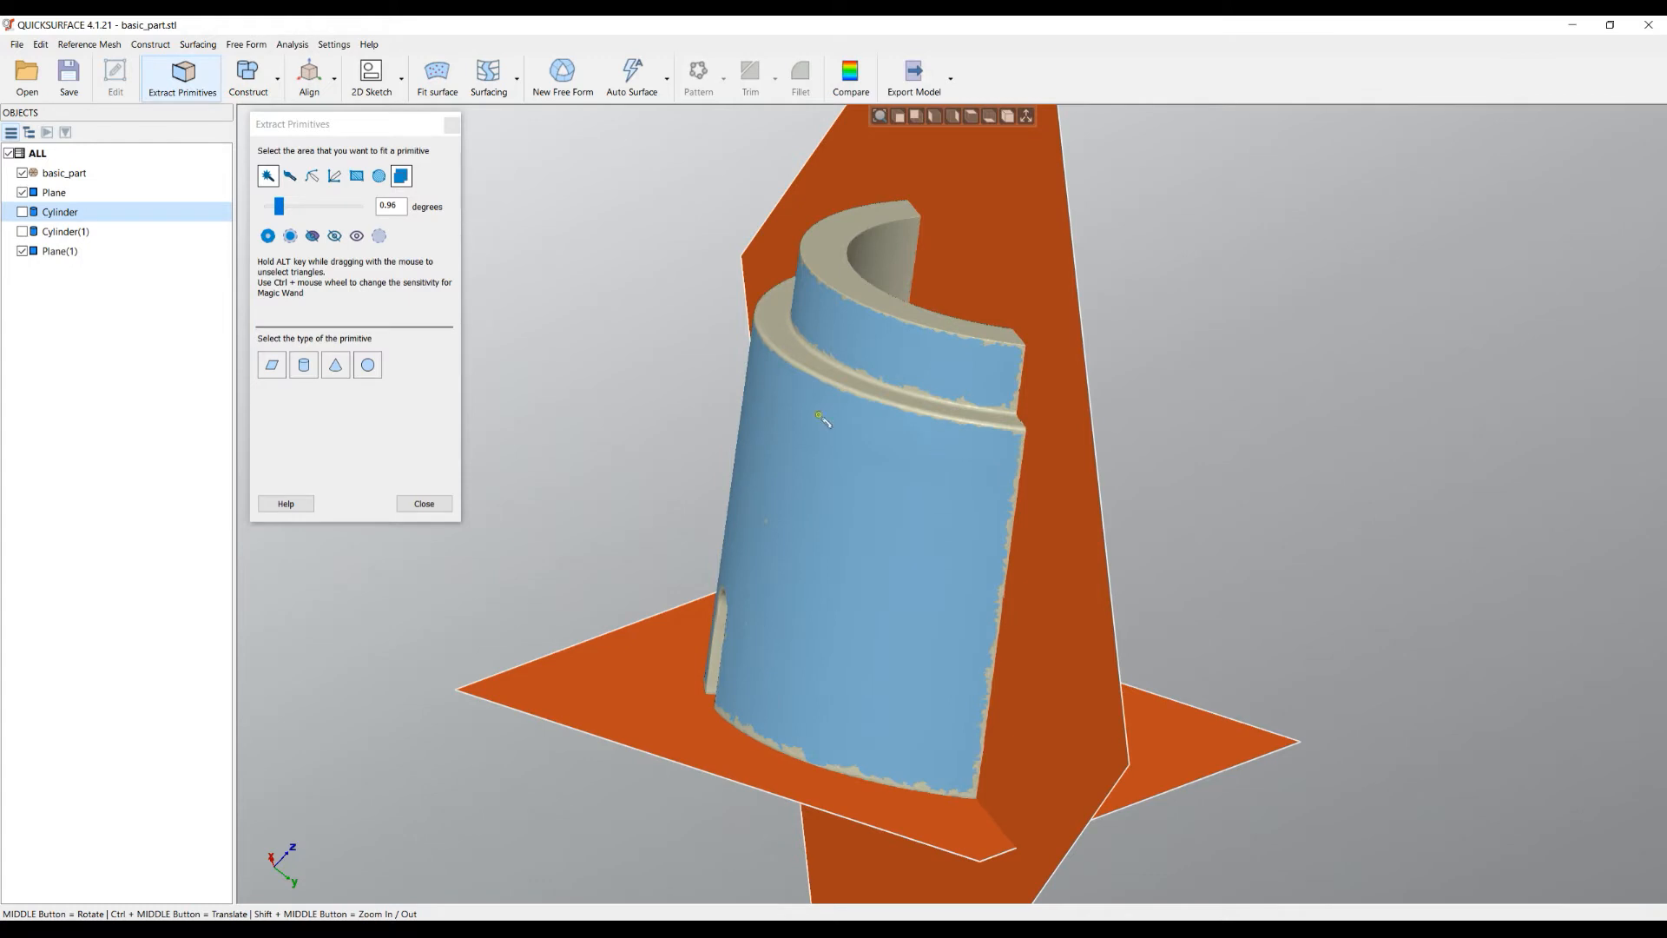
{"action": "left_click", "coordinate": [335, 365]}
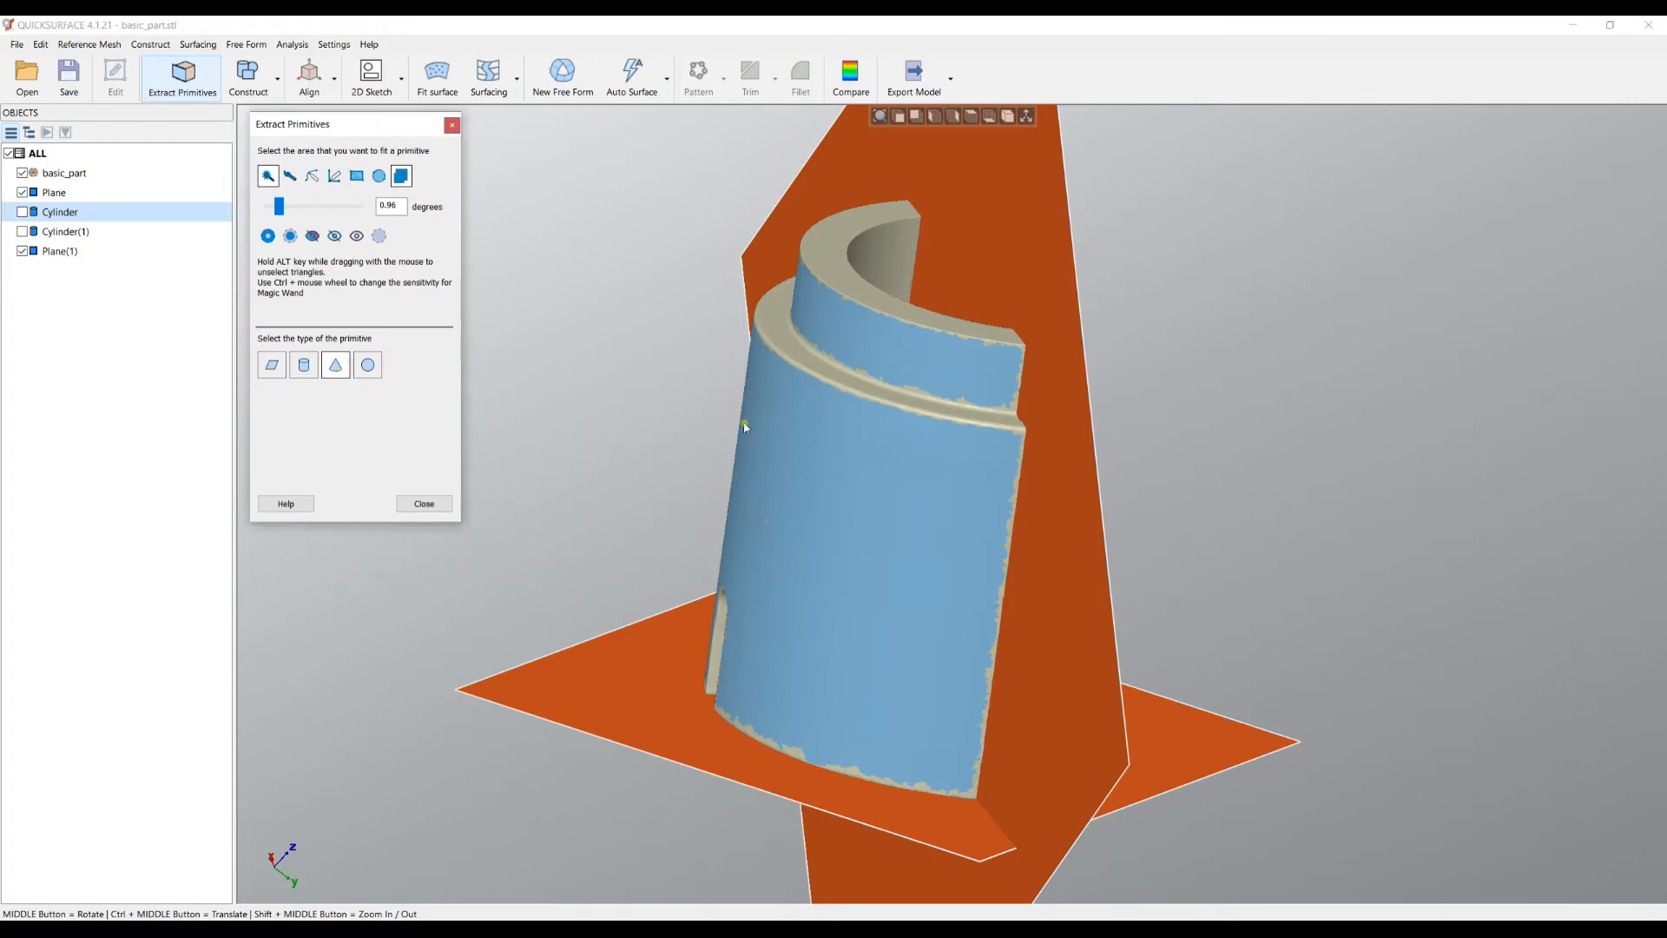
{"action": "middle_click_drag", "start_coordinate": [726, 443], "coordinate": [622, 432]}
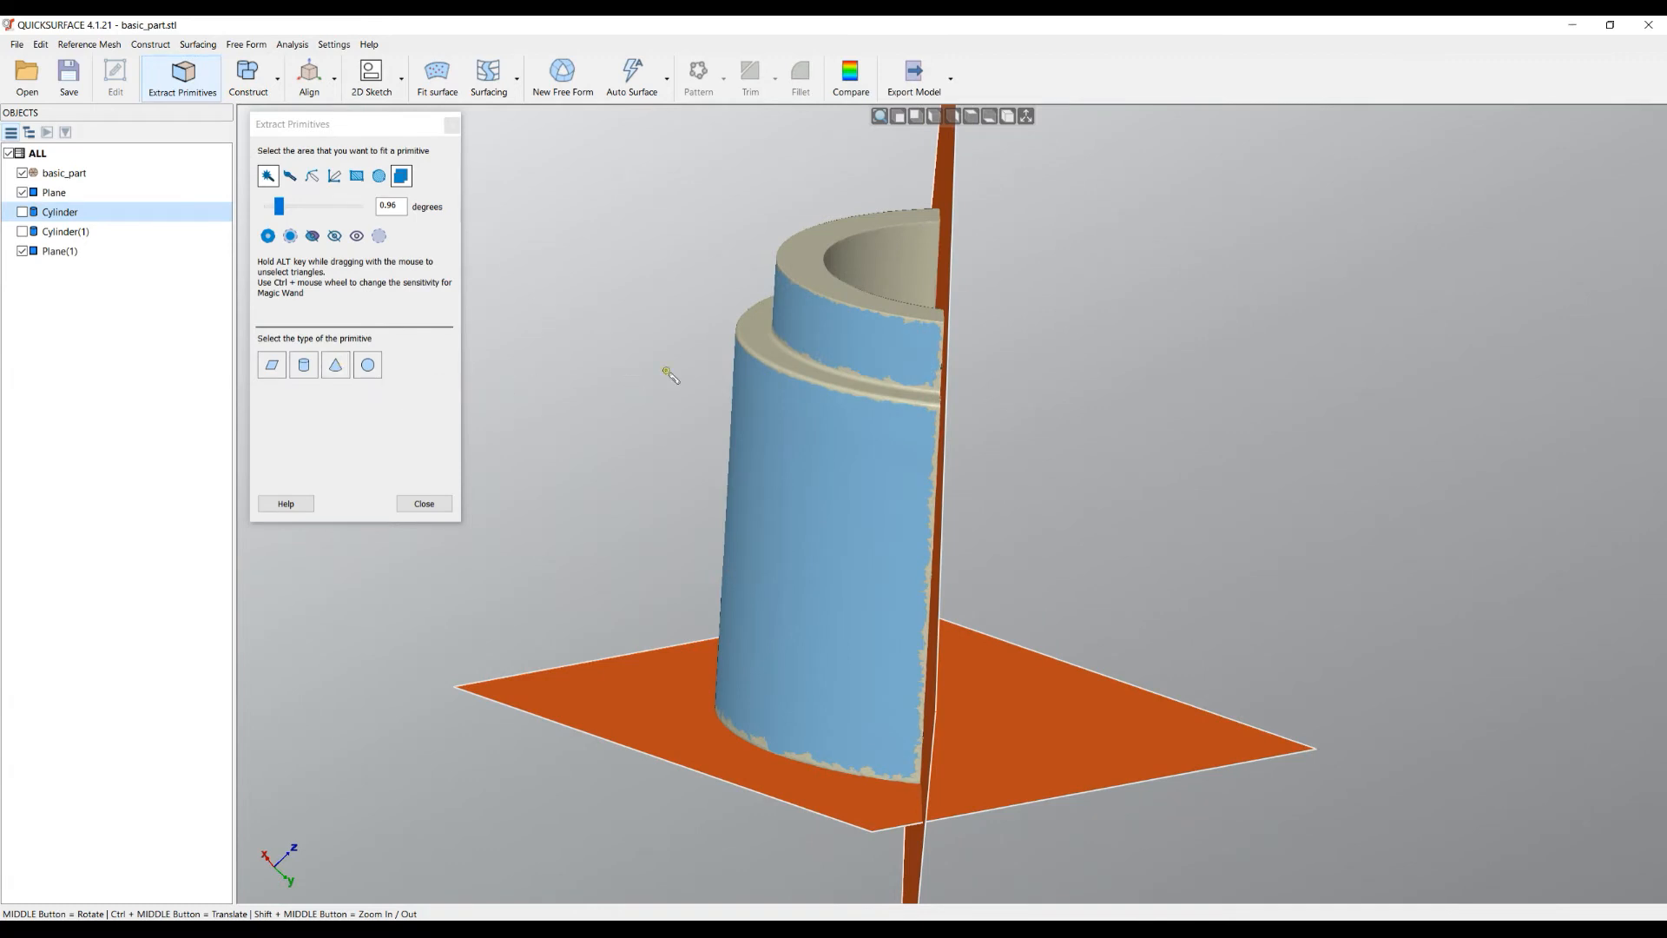
{"action": "left_click", "coordinate": [864, 449], "text": "alt"}
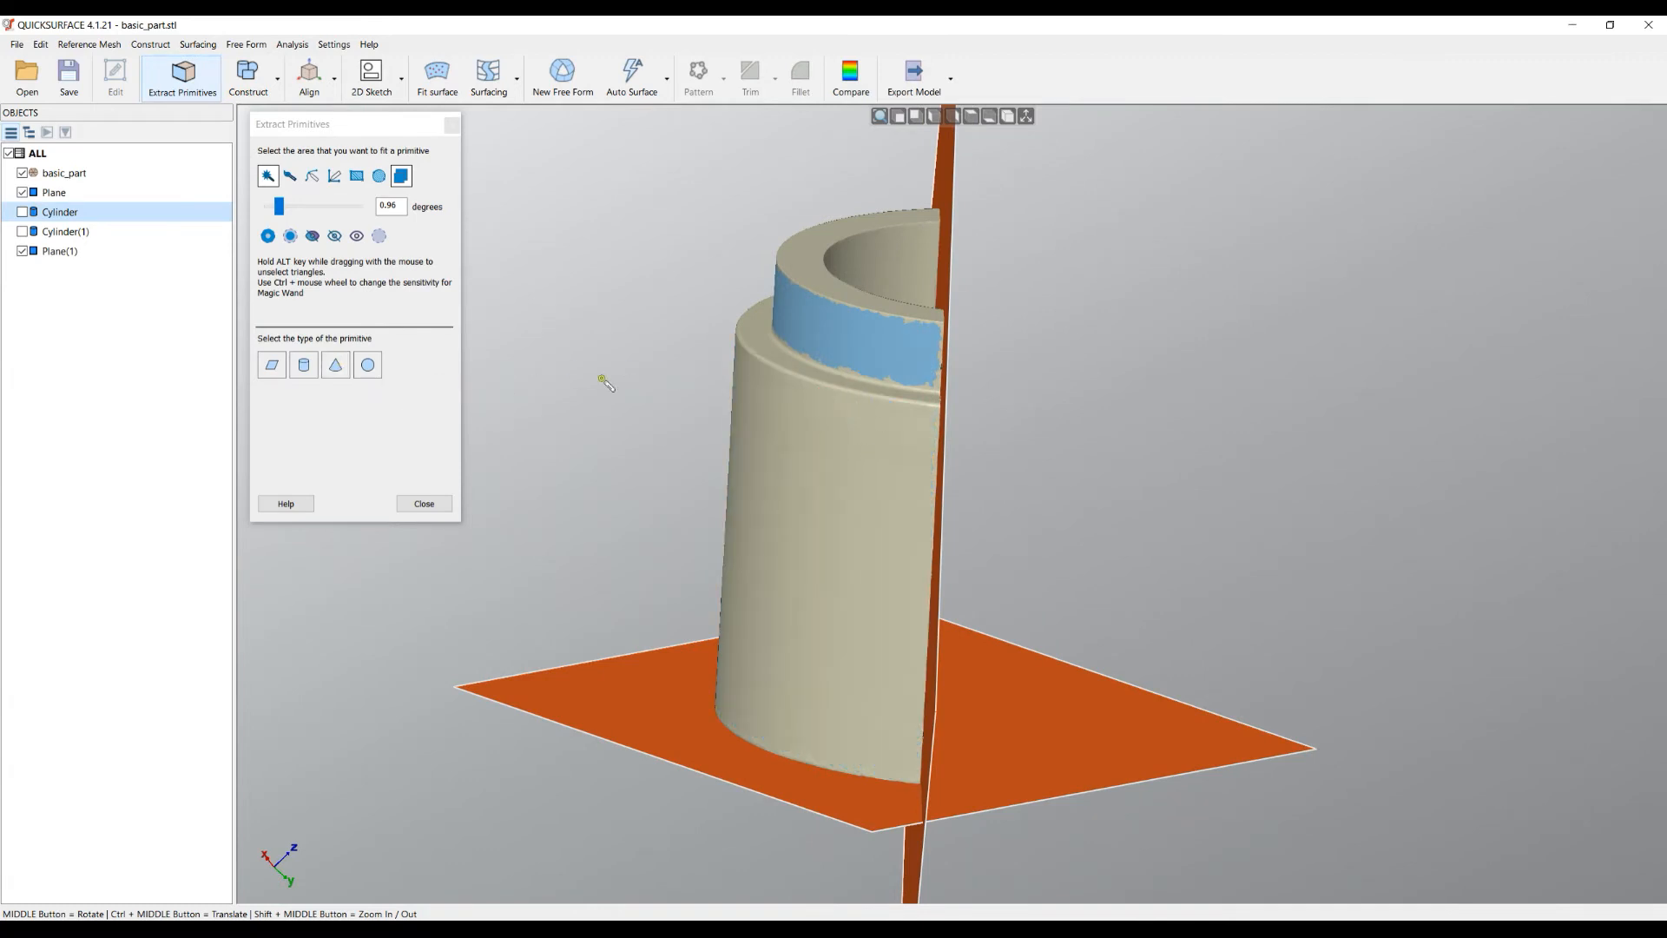
{"action": "left_click", "coordinate": [336, 363]}
{"action": "middle_click_drag", "start_coordinate": [786, 452], "coordinate": [749, 449]}
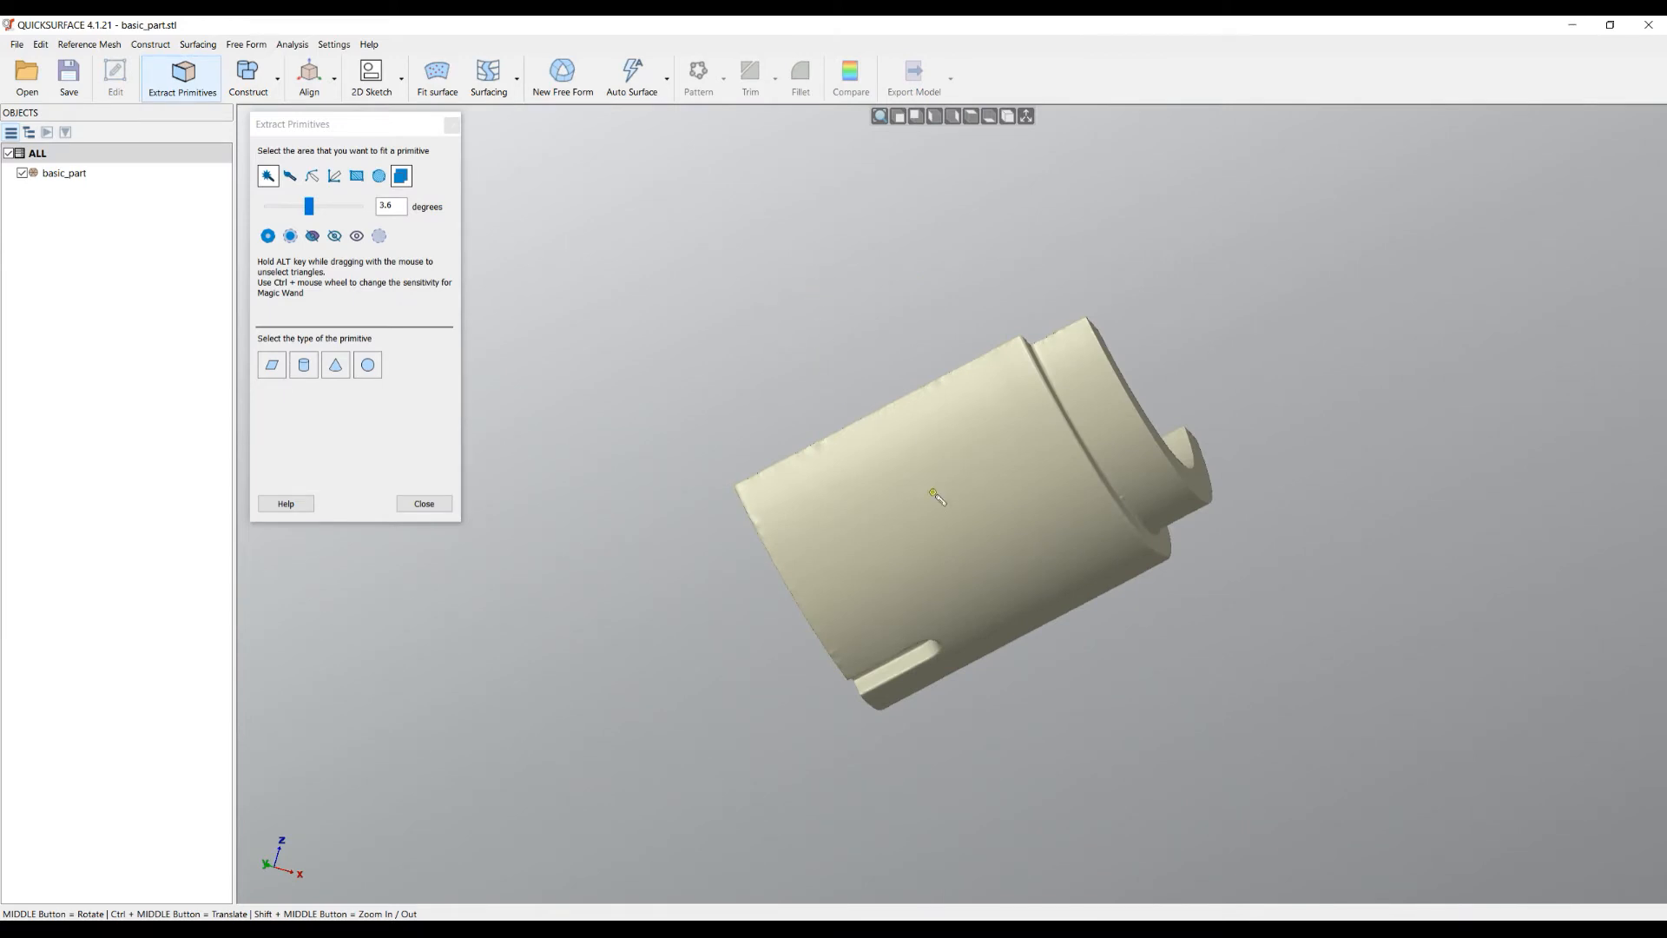
- Switch to Magic Wand and select the part's large curved outer face at 3.6 degrees
{"action": "middle_click_drag", "start_coordinate": [946, 512], "coordinate": [954, 505]}
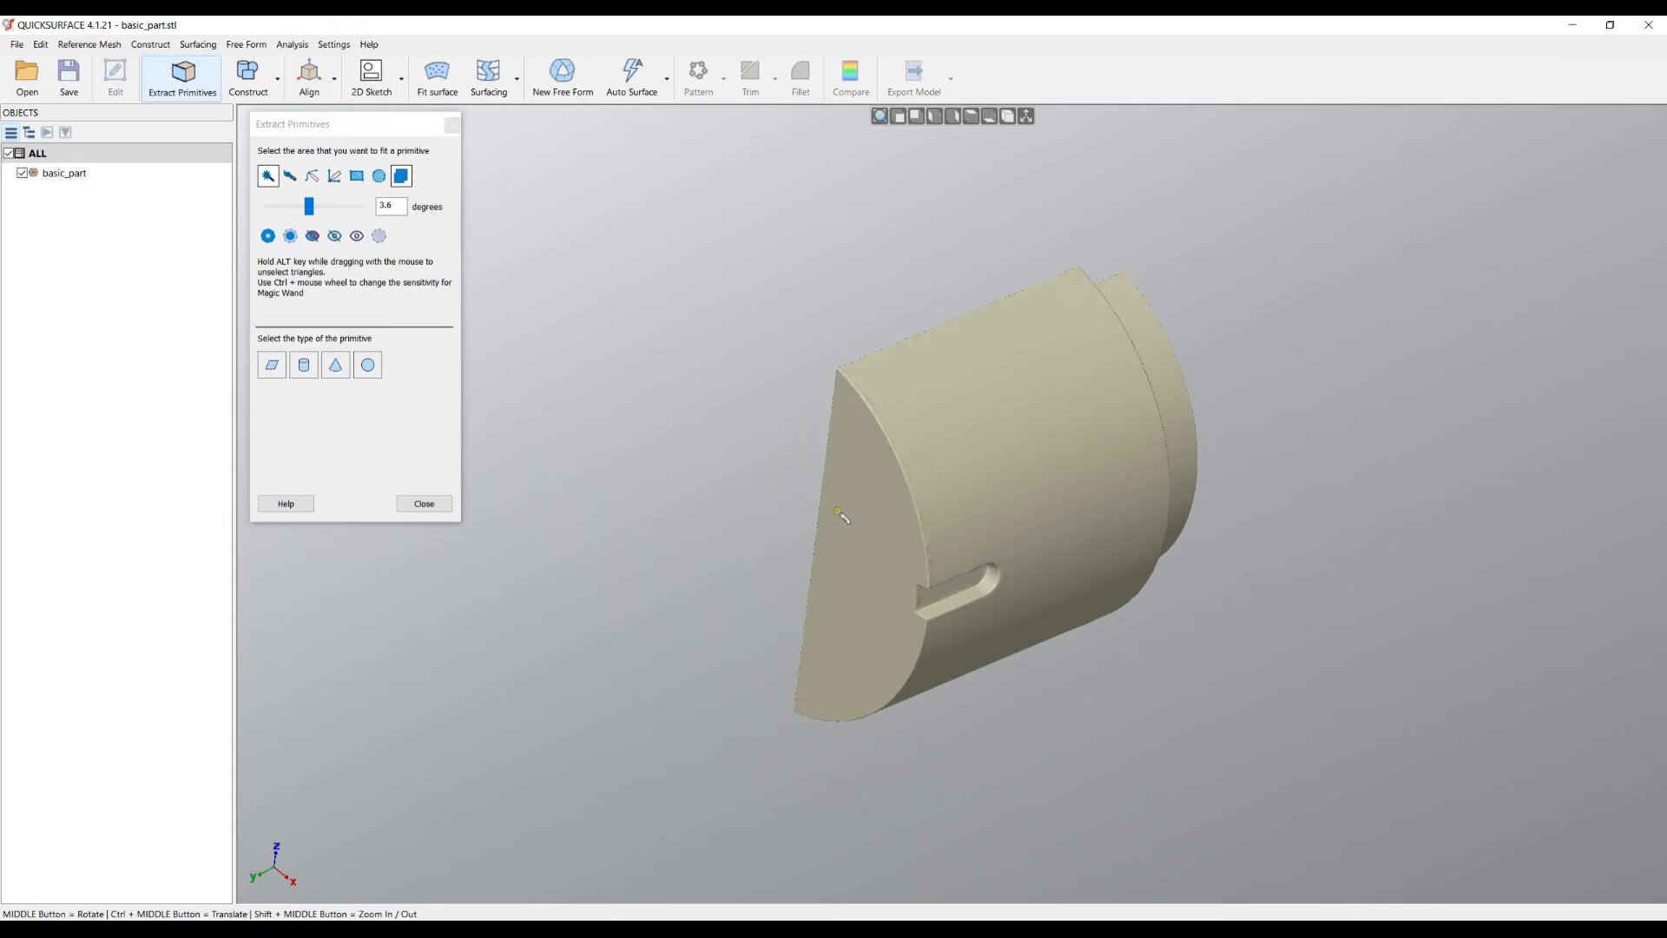
{"action": "scroll", "coordinate": [882, 580], "scroll_direction": "up", "scroll_amount": 2}
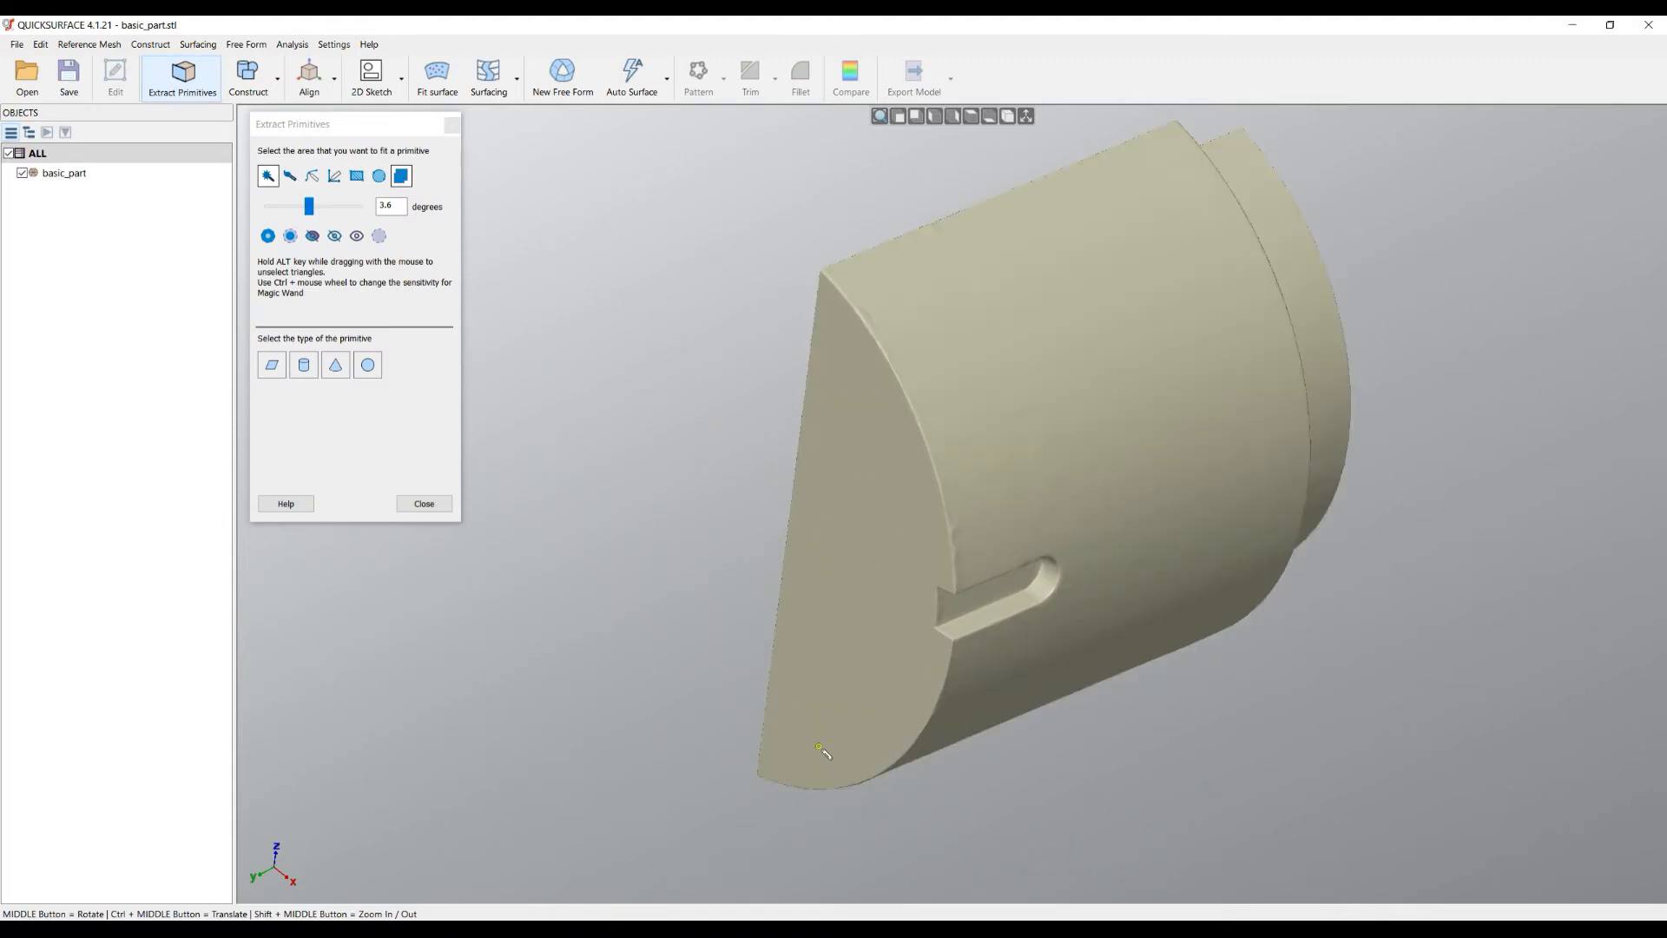
{"action": "middle_click_drag", "start_coordinate": [871, 565], "coordinate": [758, 540]}
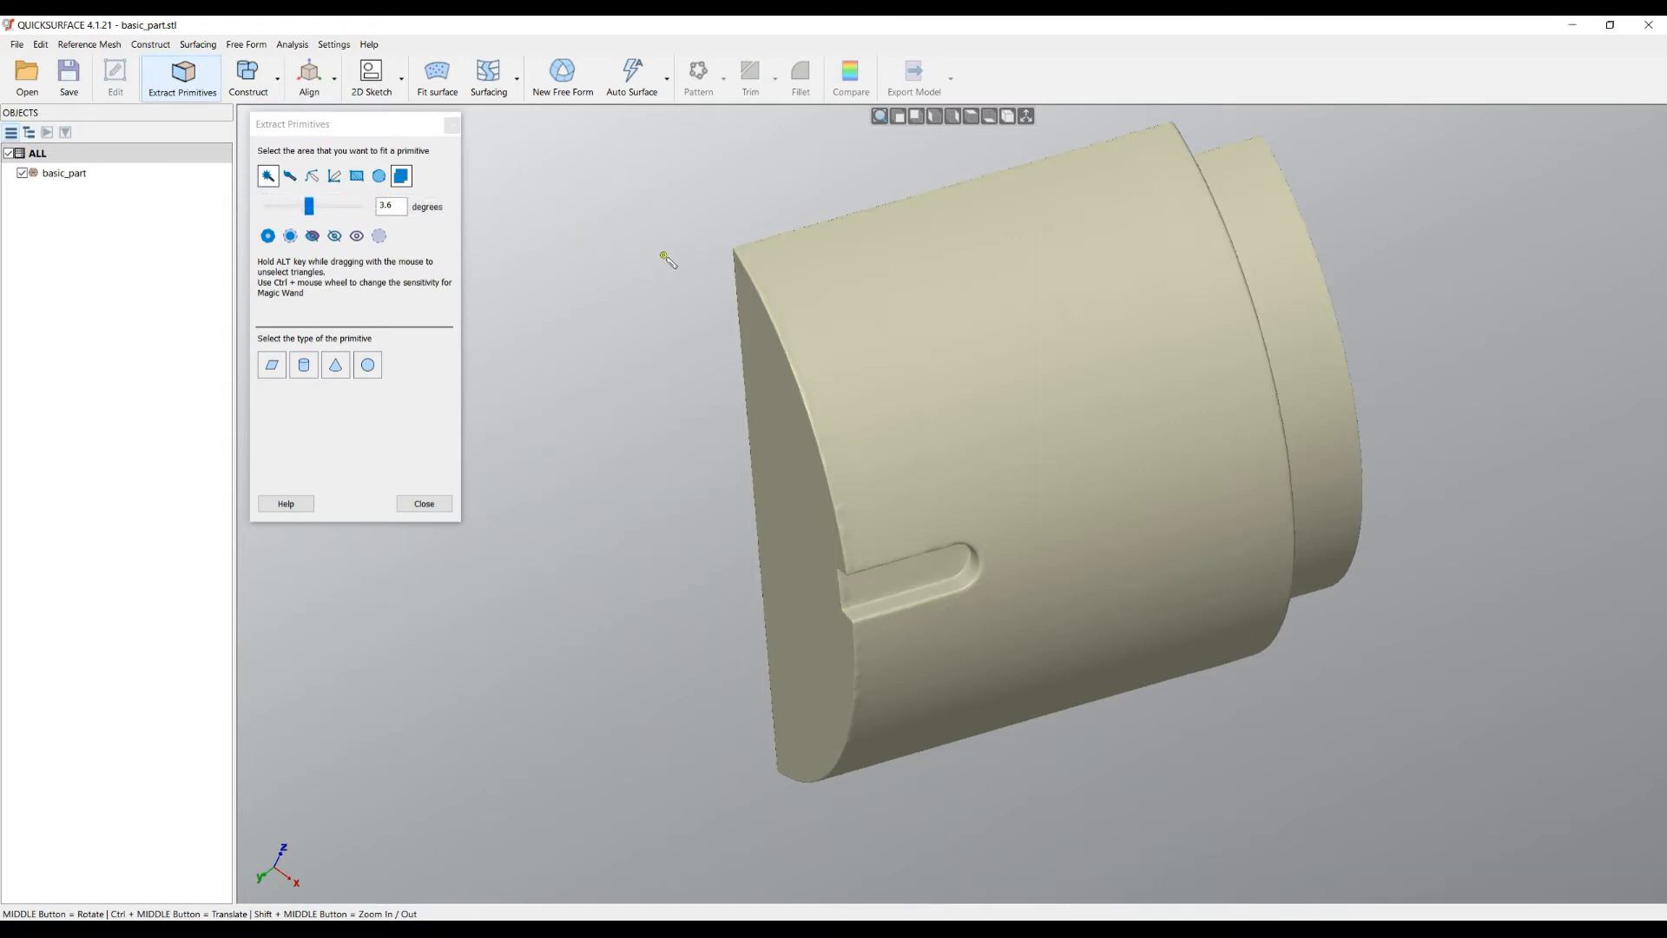
{"action": "left_click", "coordinate": [266, 178]}
{"action": "left_click", "coordinate": [890, 279]}
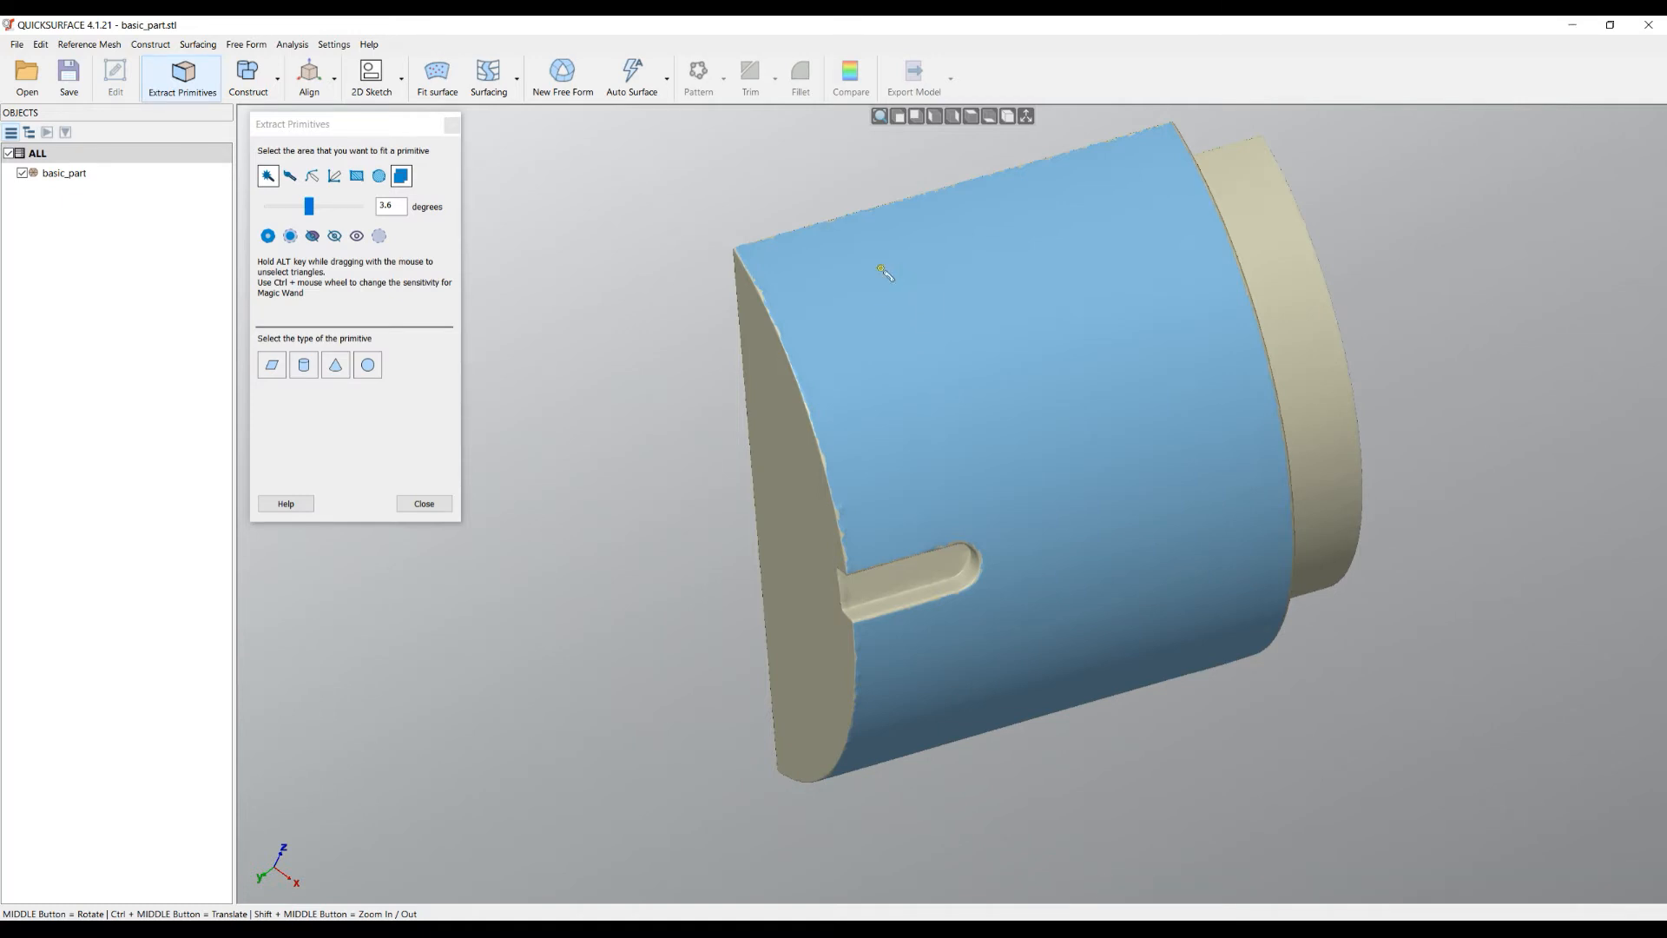
{"action": "scroll", "coordinate": [777, 261], "scroll_direction": "up", "scroll_amount": 3}
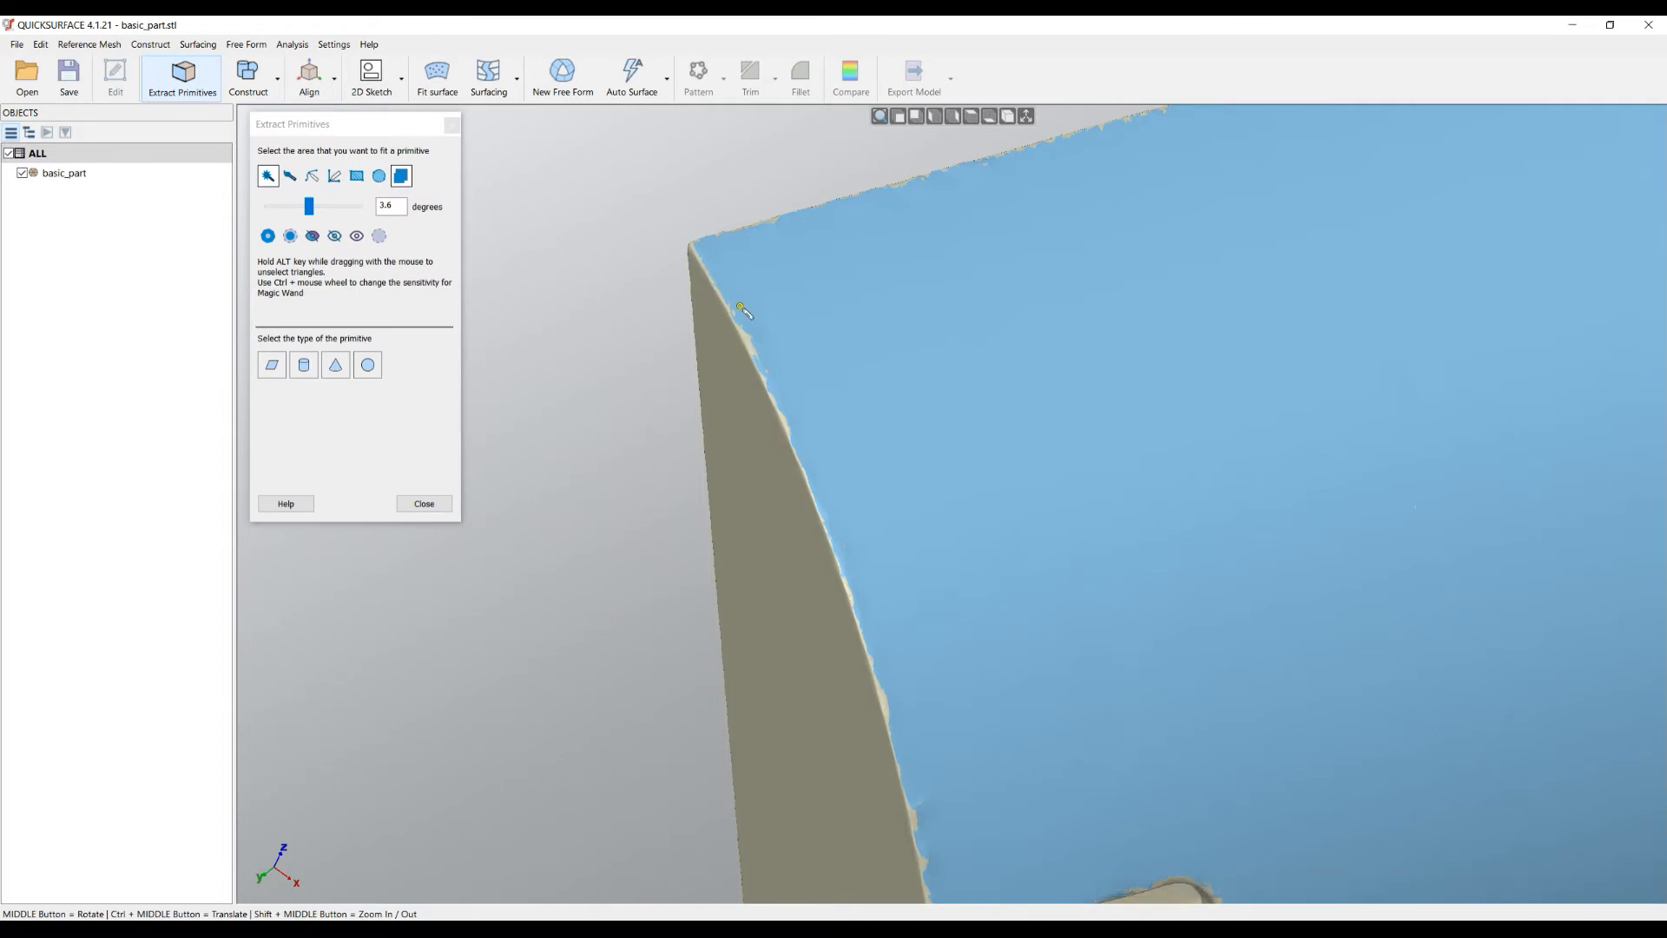
- Lower the Magic Wand angle tolerance to 0.72 degrees so the flange drops out
{"action": "scroll", "coordinate": [744, 311], "scroll_direction": "down", "scroll_amount": 5}
{"action": "middle_click_drag", "start_coordinate": [1066, 379], "coordinate": [814, 254]}
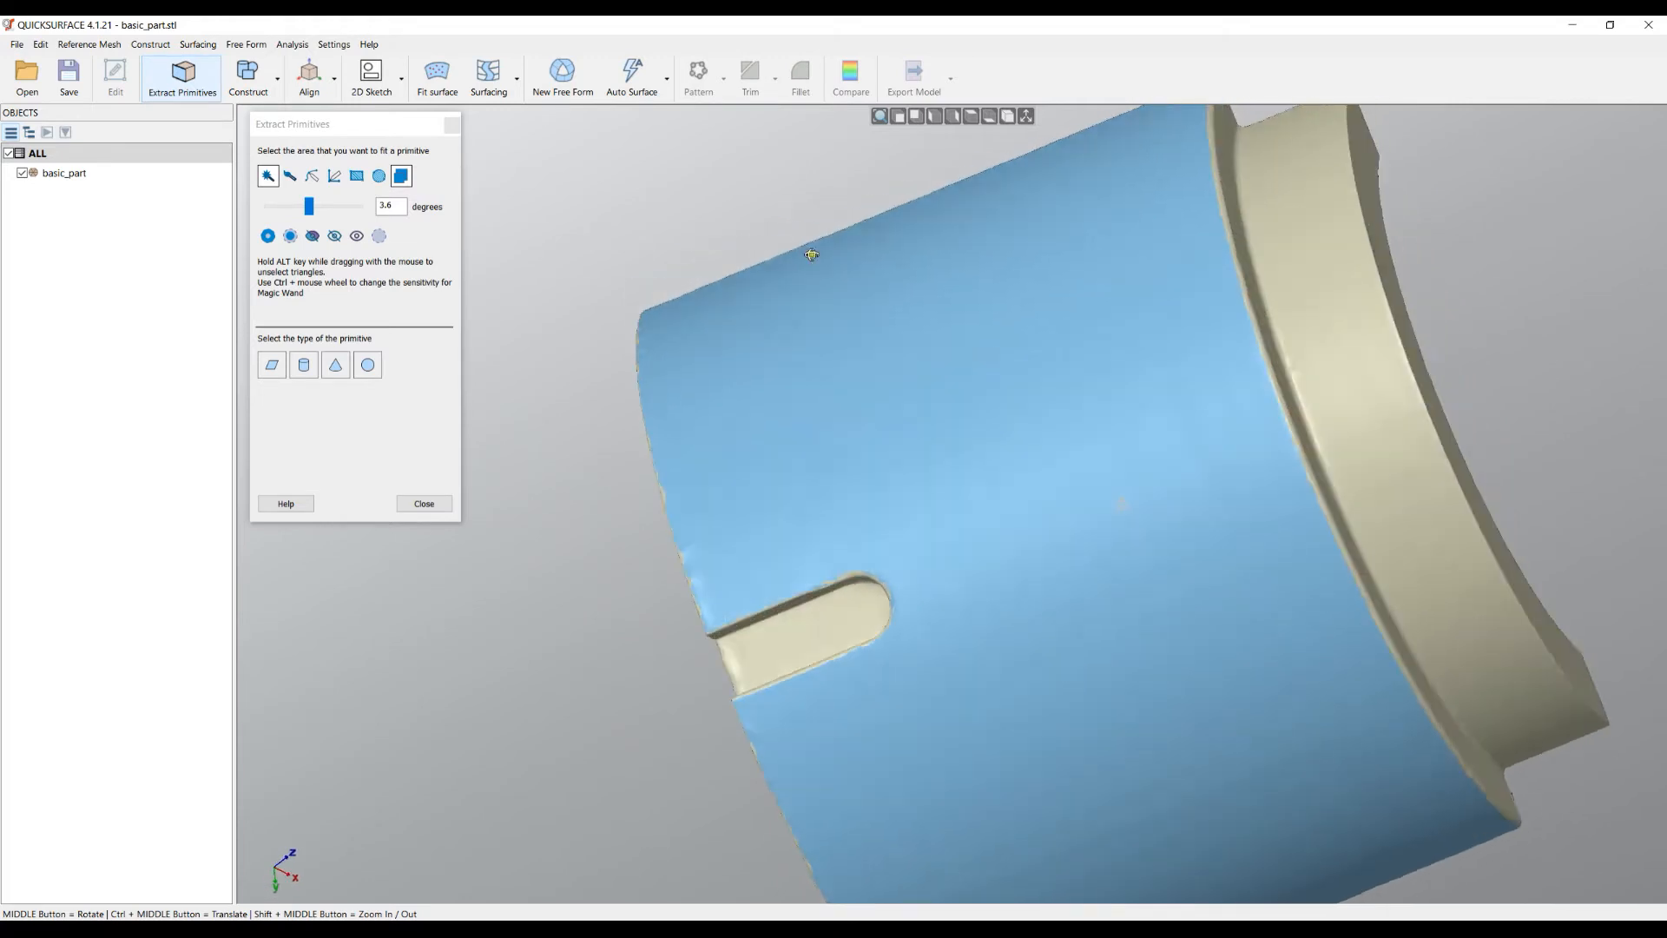
{"action": "scroll", "coordinate": [877, 325], "scroll_direction": "down", "scroll_amount": 3}
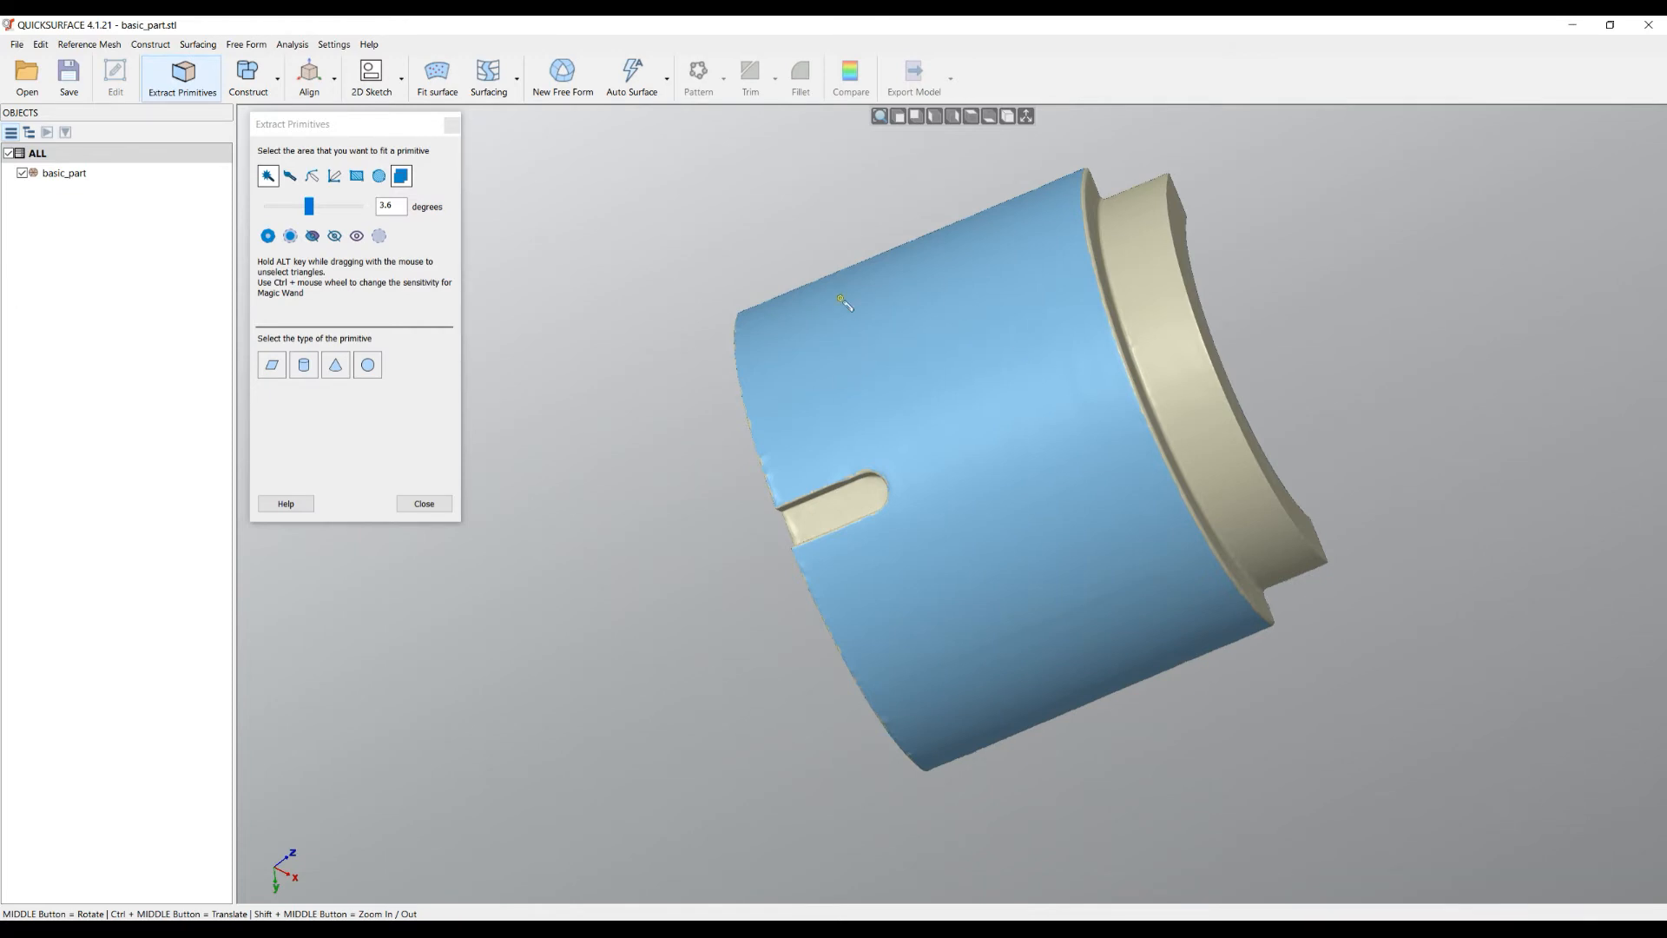
{"action": "left_click_drag", "start_coordinate": [309, 206], "coordinate": [328, 212]}
{"action": "middle_click_drag", "start_coordinate": [799, 311], "coordinate": [663, 336]}
{"action": "left_click_drag", "start_coordinate": [323, 211], "coordinate": [281, 211]}
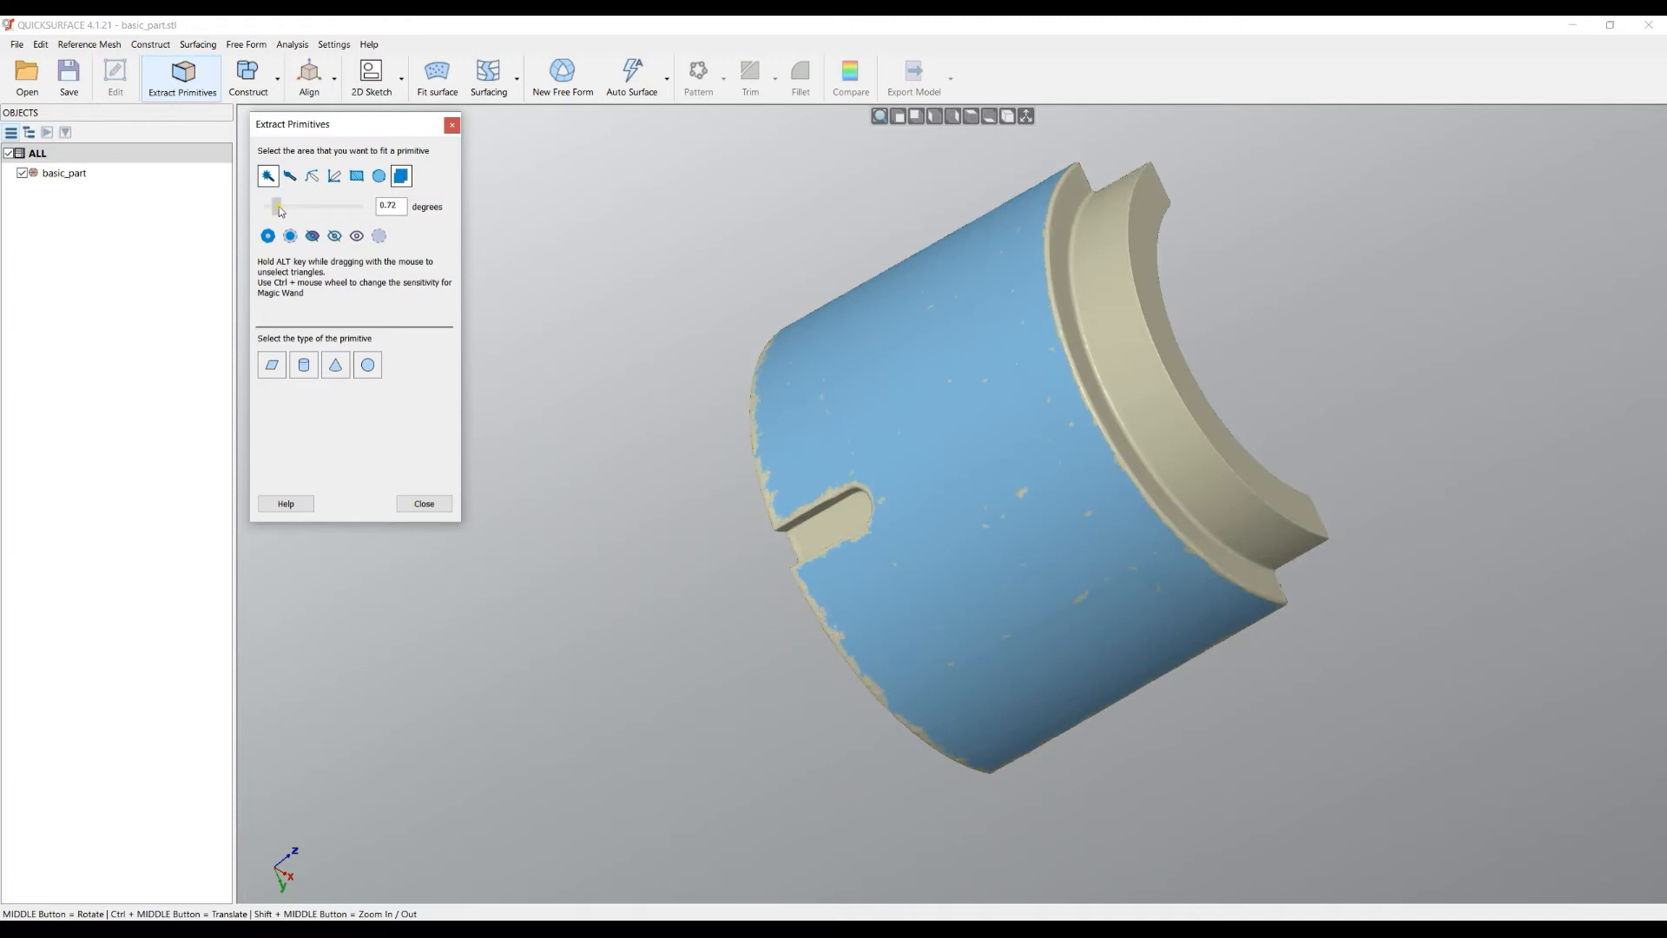
- Orbit and zoom around the part to check the 0.72-degree selection up to the upper edge
{"action": "scroll", "coordinate": [1026, 508], "scroll_direction": "up", "scroll_amount": 3}
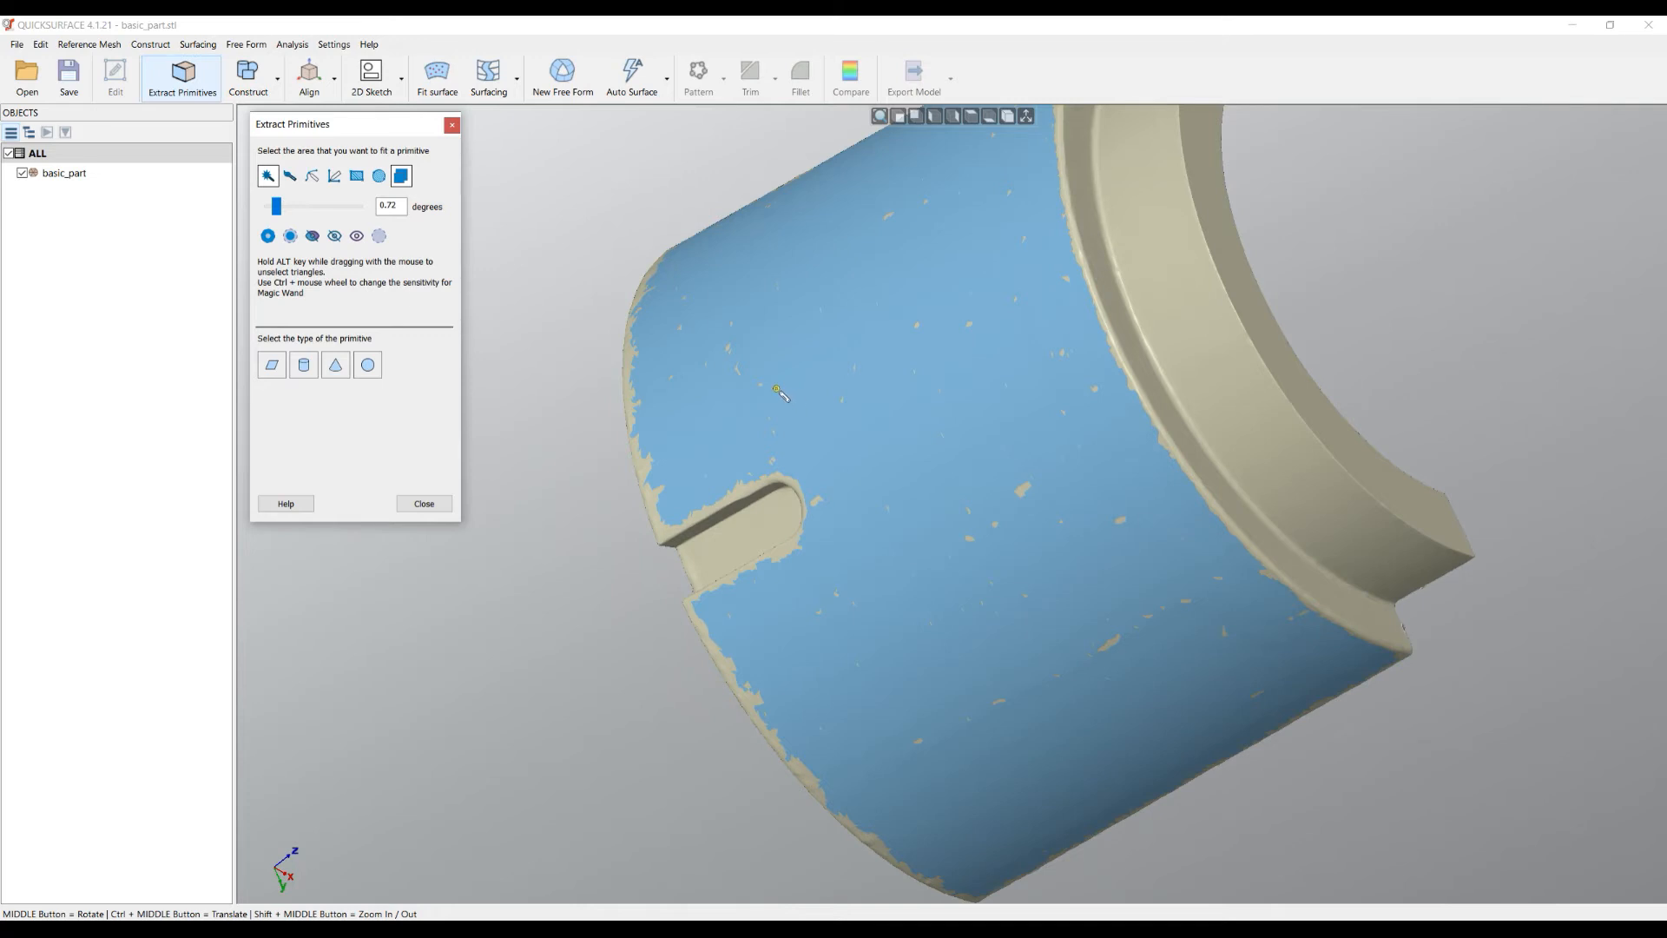
{"action": "middle_click_drag", "start_coordinate": [926, 480], "coordinate": [1099, 461]}
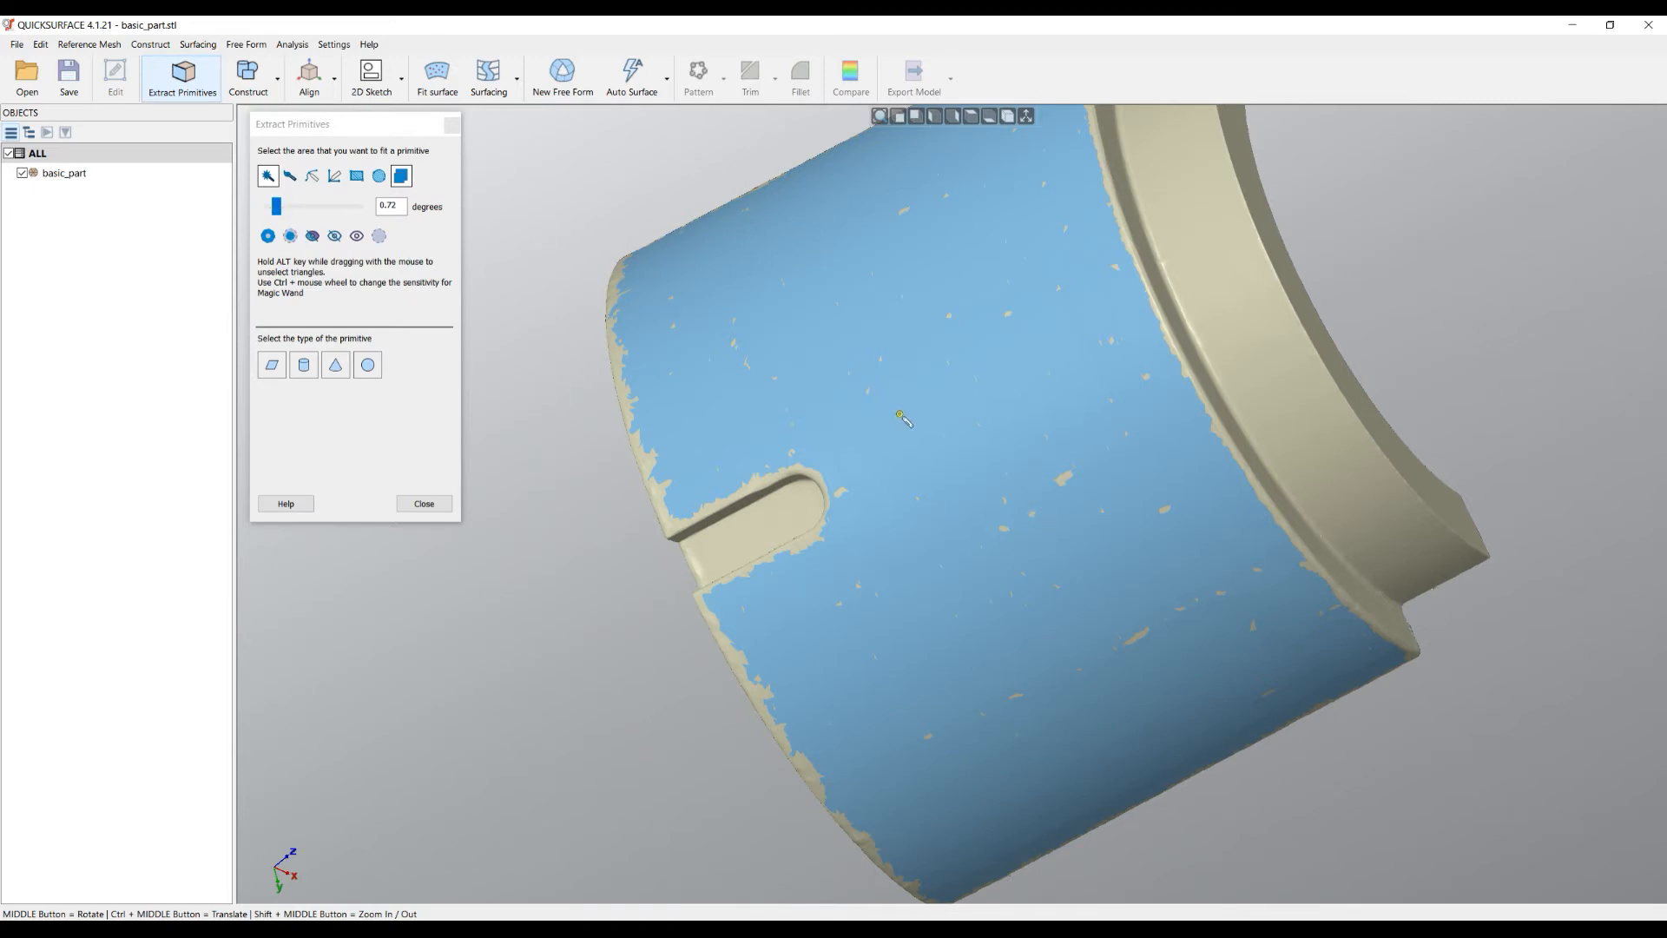
{"action": "scroll", "coordinate": [903, 418], "scroll_direction": "down", "scroll_amount": 2, "text": "ctrl"}
{"action": "scroll", "coordinate": [903, 419], "scroll_direction": "up", "scroll_amount": 2, "text": "ctrl"}
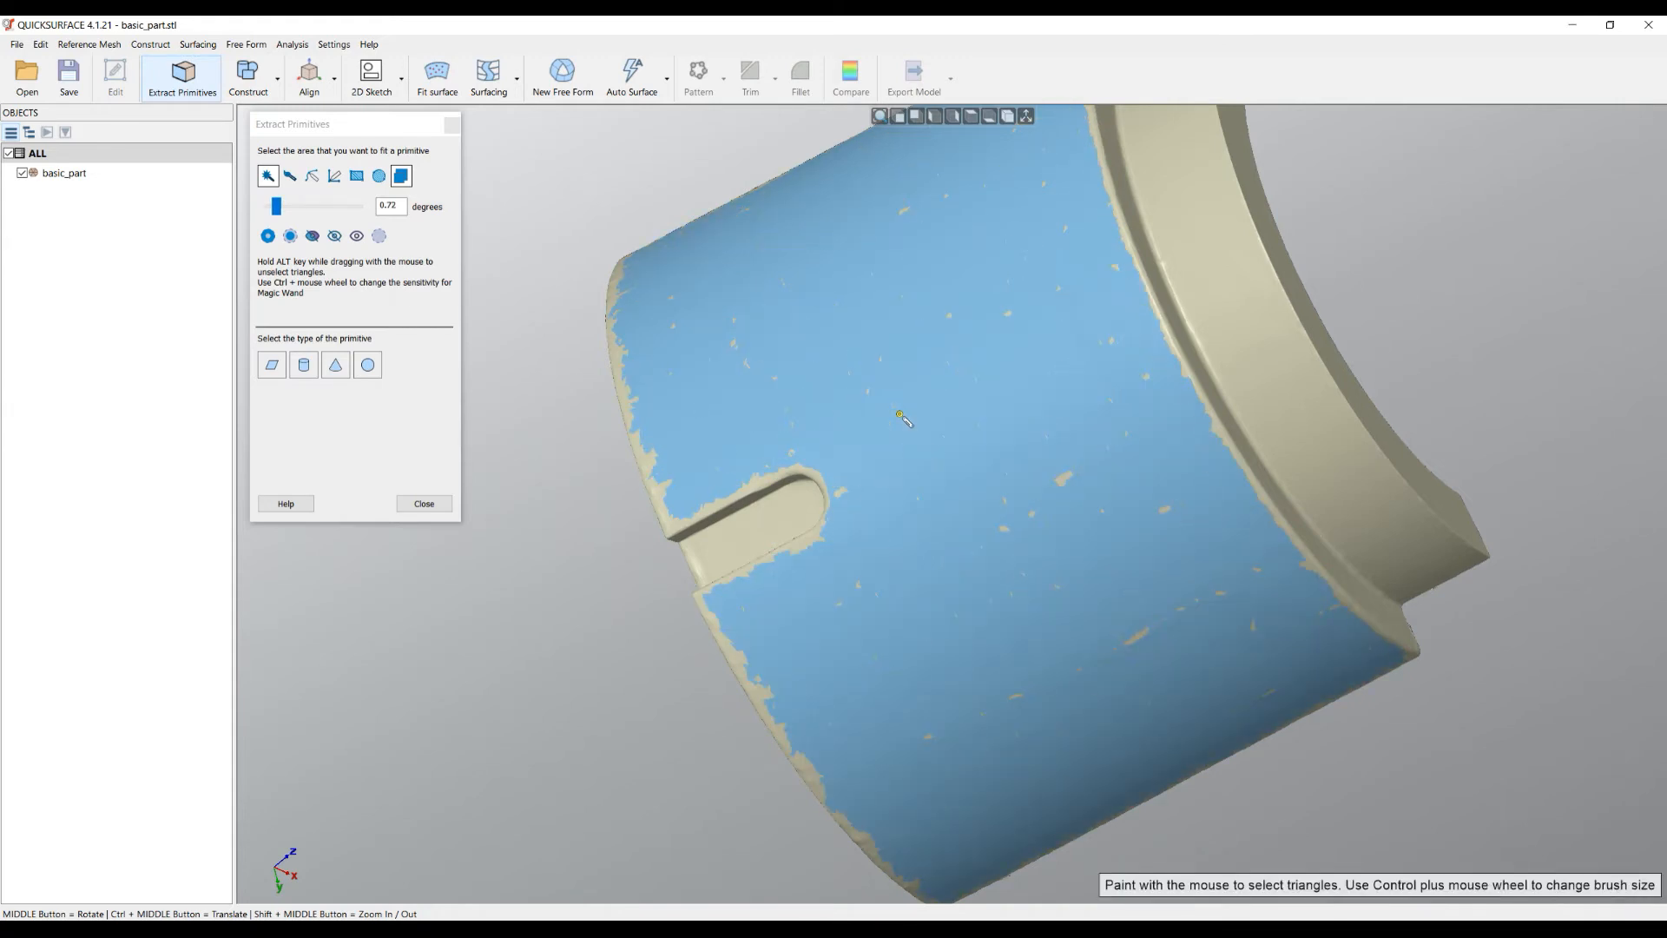
{"action": "middle_click_drag", "start_coordinate": [967, 443], "coordinate": [941, 342]}
{"action": "middle_click_drag", "start_coordinate": [773, 324], "coordinate": [831, 227]}
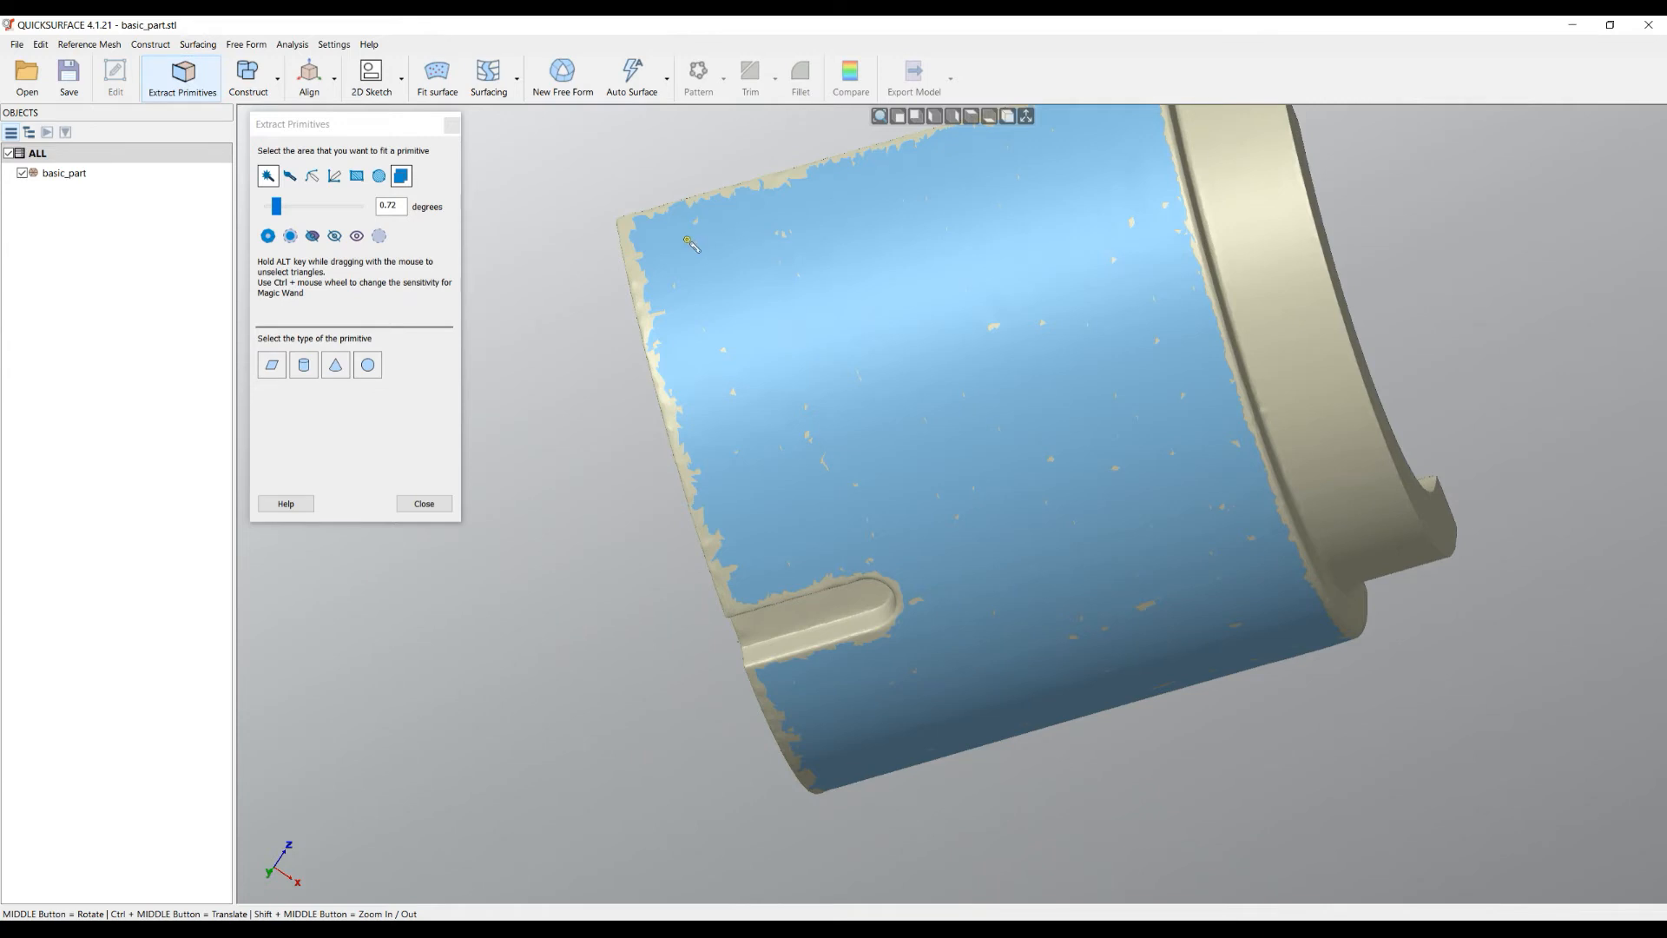
{"action": "scroll", "coordinate": [690, 245], "scroll_direction": "up", "scroll_amount": 4}
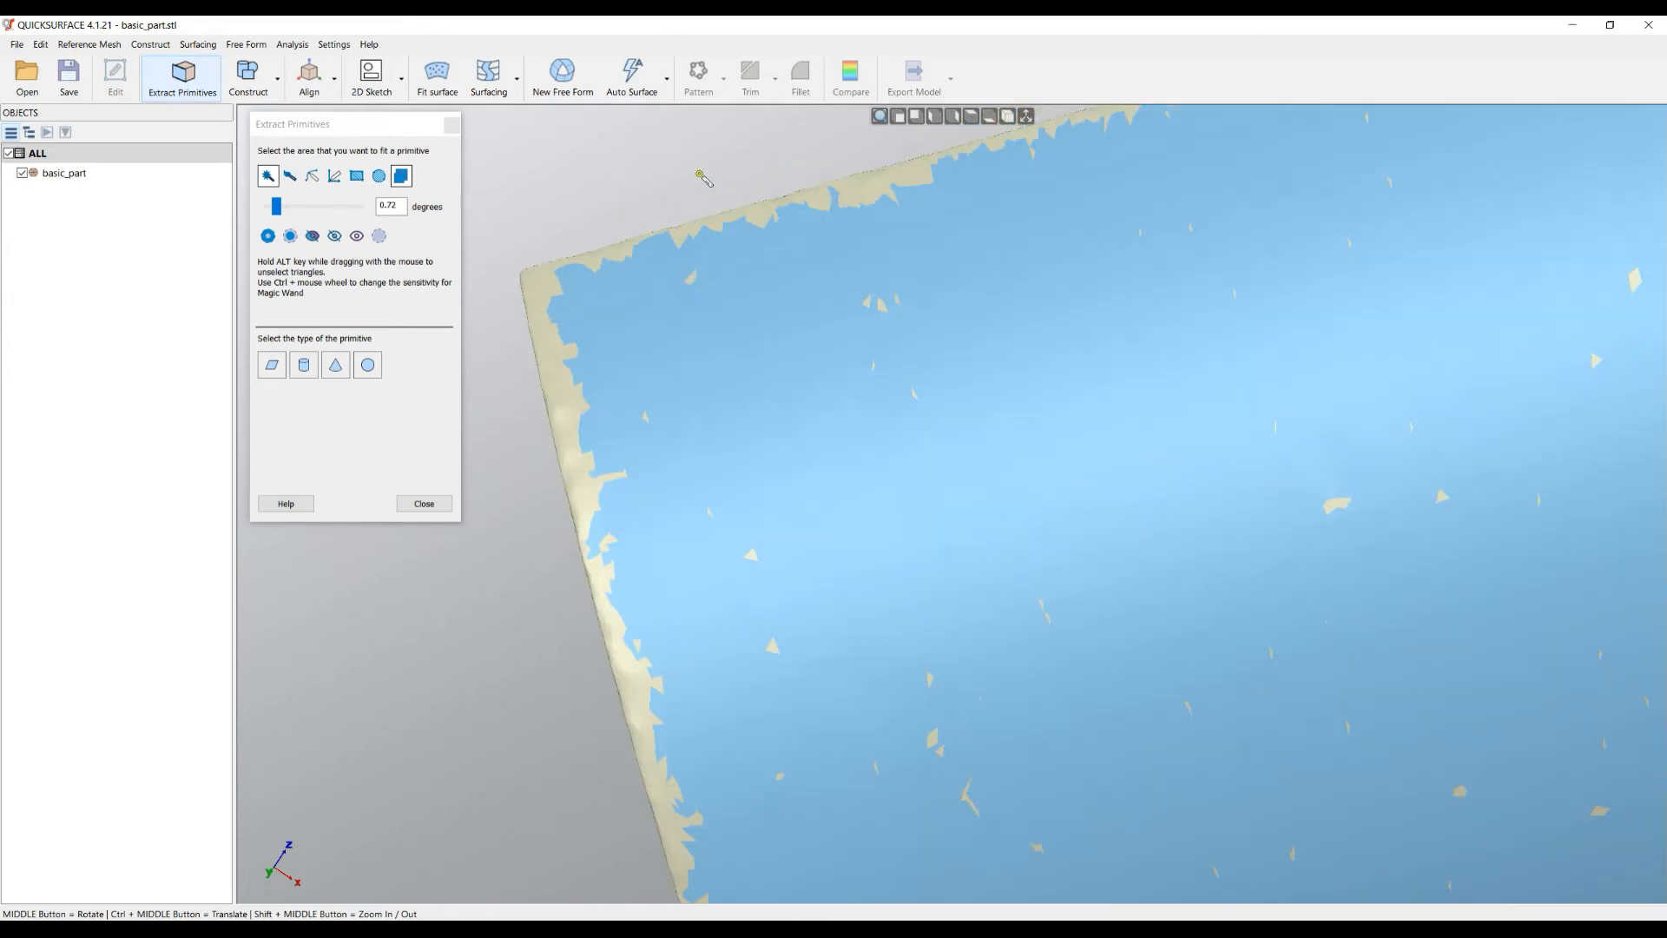
- Brush-fill the top-edge gaps with Free Hand (Filled) selection, then turn off Select Through
{"action": "left_click", "coordinate": [289, 177]}
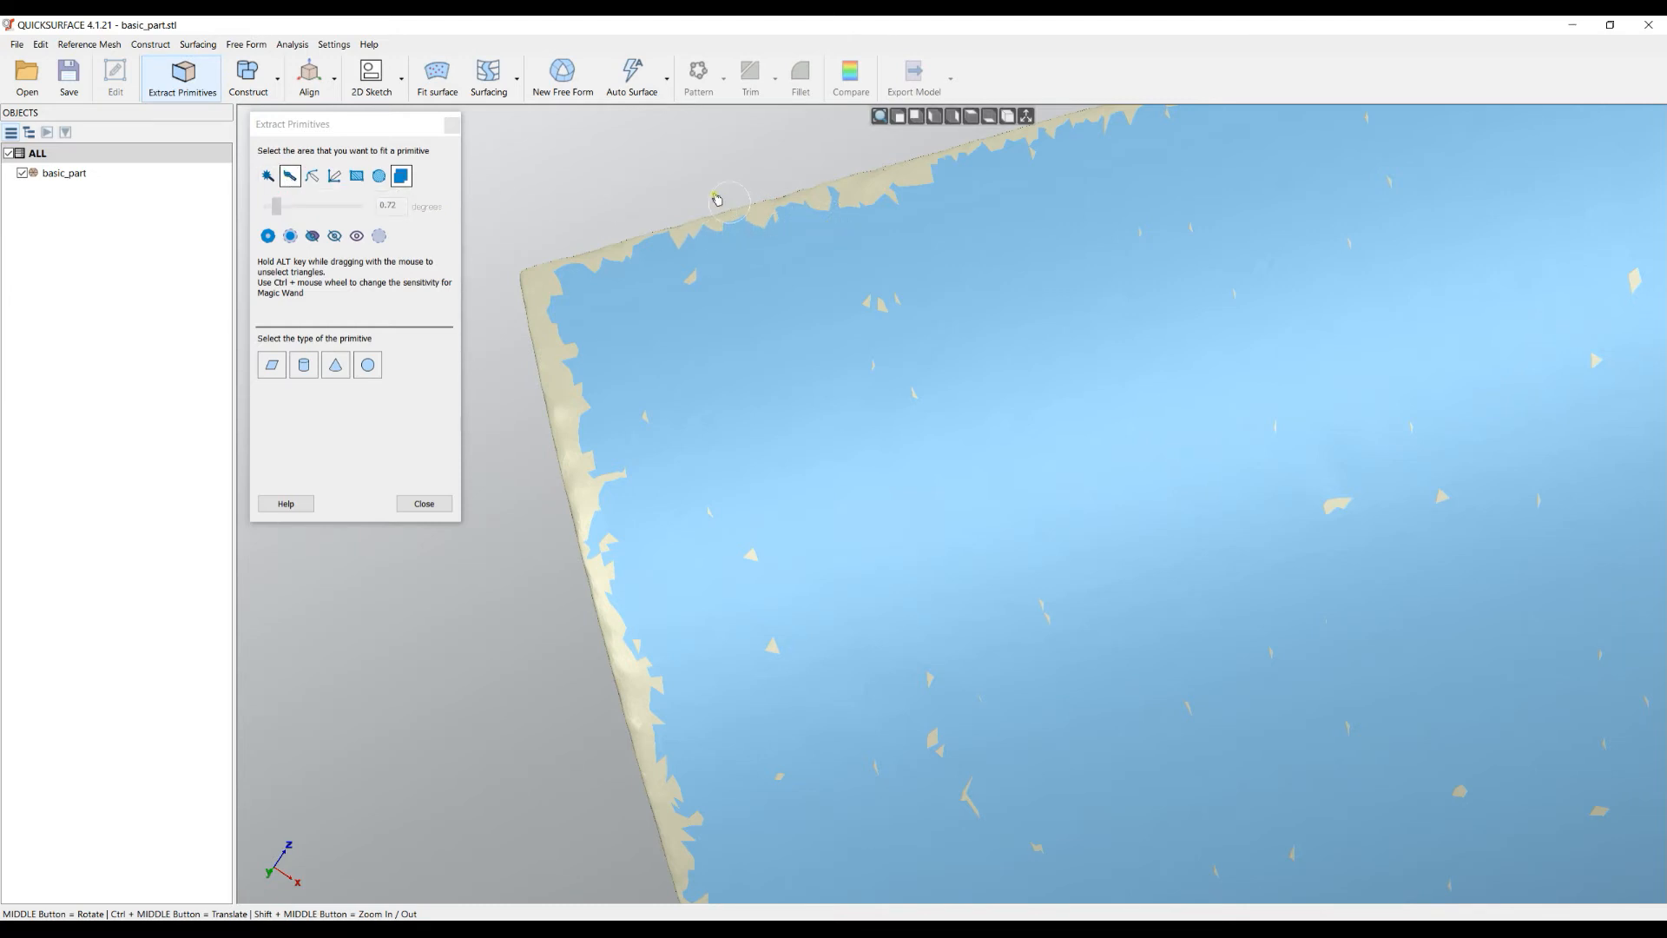
{"action": "mouse_move", "coordinate": [745, 247]}
{"action": "left_mouse_down"}
{"action": "mouse_move", "coordinate": [773, 233]}
{"action": "mouse_move", "coordinate": [743, 243]}
{"action": "left_mouse_up"}
{"action": "mouse_move", "coordinate": [590, 284]}
{"action": "left_mouse_down"}
{"action": "mouse_move", "coordinate": [559, 328]}
{"action": "mouse_move", "coordinate": [672, 625]}
{"action": "mouse_move", "coordinate": [855, 627]}
{"action": "mouse_move", "coordinate": [971, 368]}
{"action": "mouse_move", "coordinate": [912, 205]}
{"action": "mouse_move", "coordinate": [912, 354]}
{"action": "left_mouse_up"}
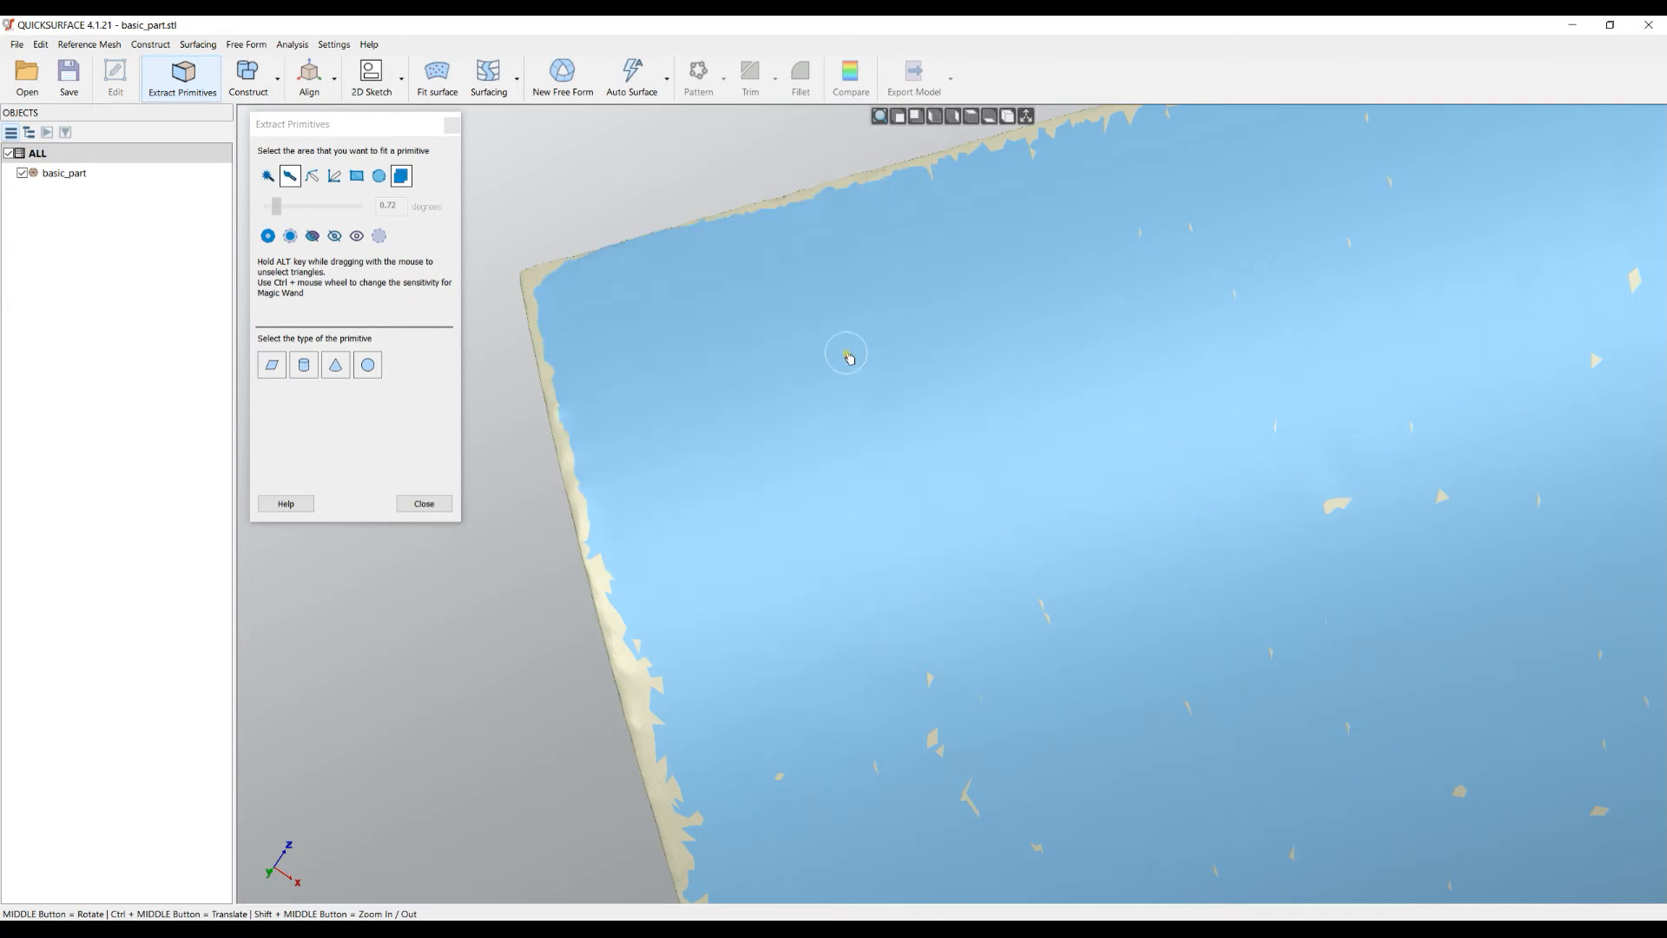
{"action": "middle_click_drag", "start_coordinate": [846, 356], "coordinate": [1416, 442]}
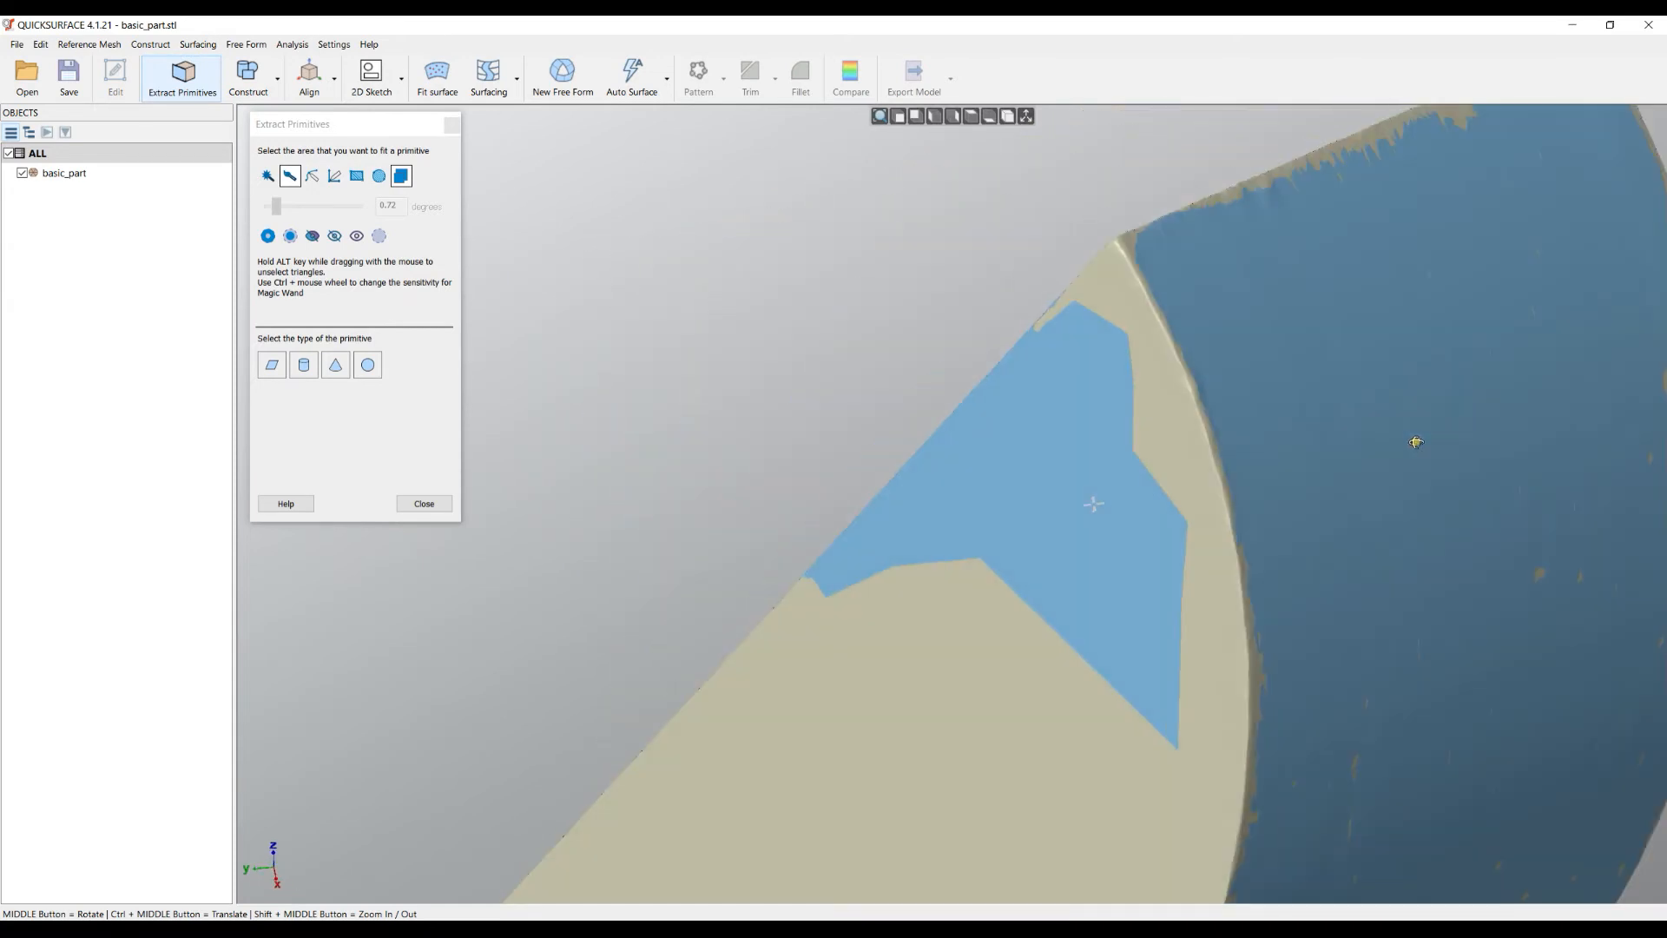
{"action": "scroll", "coordinate": [969, 380], "scroll_direction": "down", "scroll_amount": 5}
{"action": "middle_click_drag", "start_coordinate": [1077, 457], "coordinate": [672, 385]}
{"action": "scroll", "coordinate": [685, 361], "scroll_direction": "up", "scroll_amount": 3}
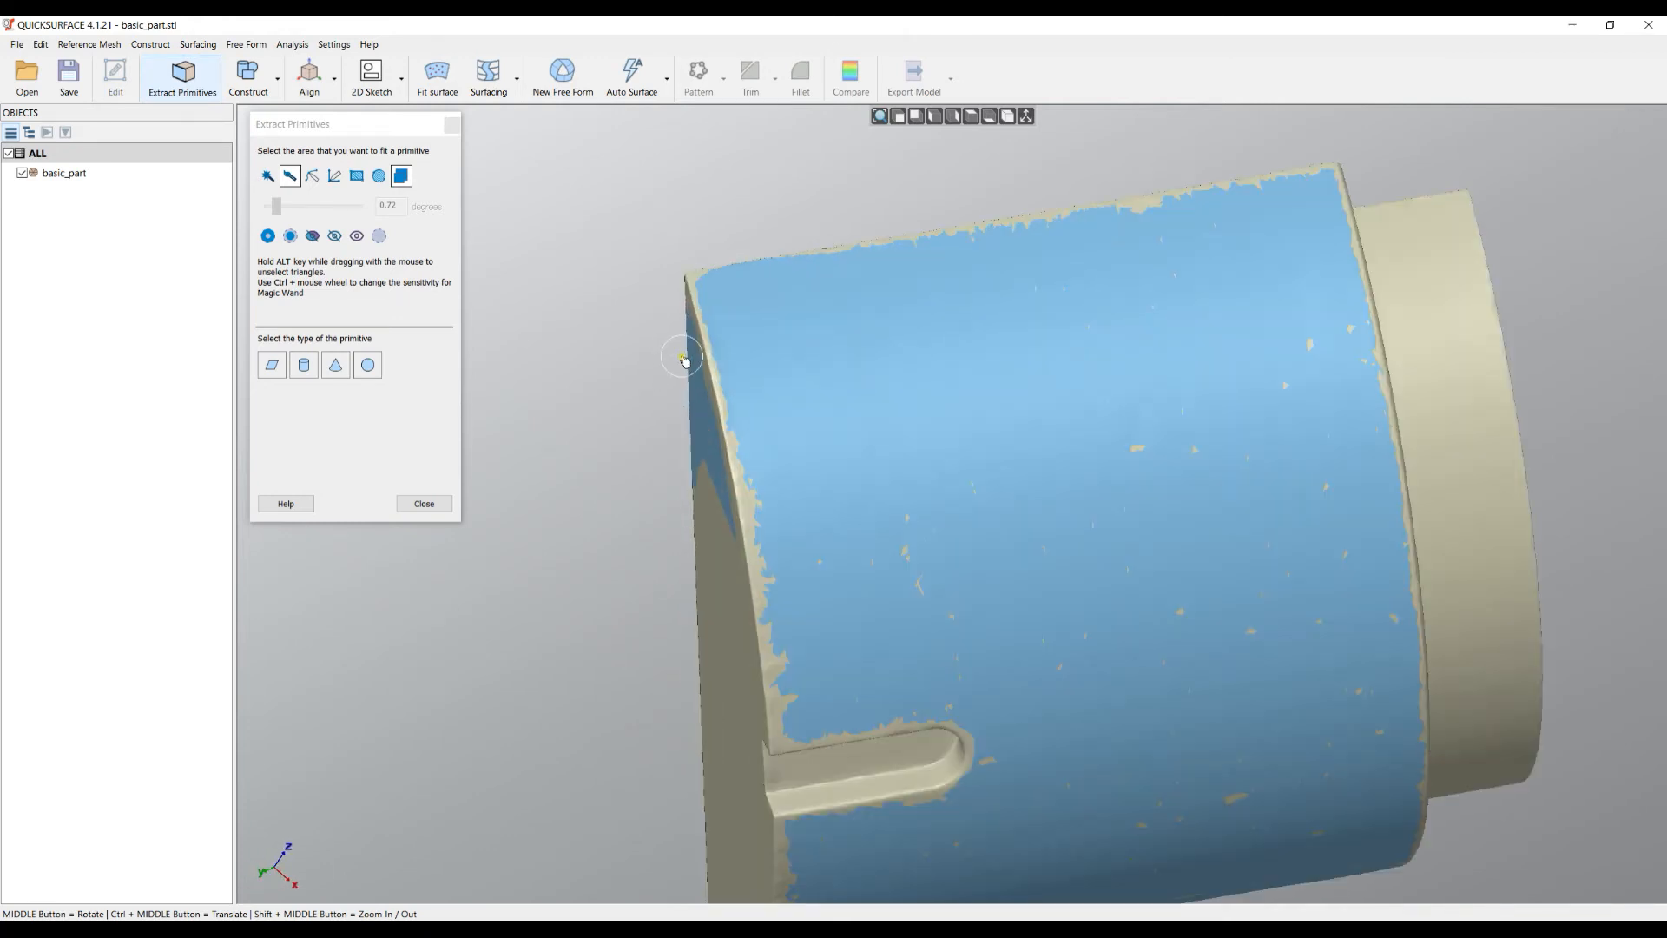
{"action": "left_click", "coordinate": [403, 178]}
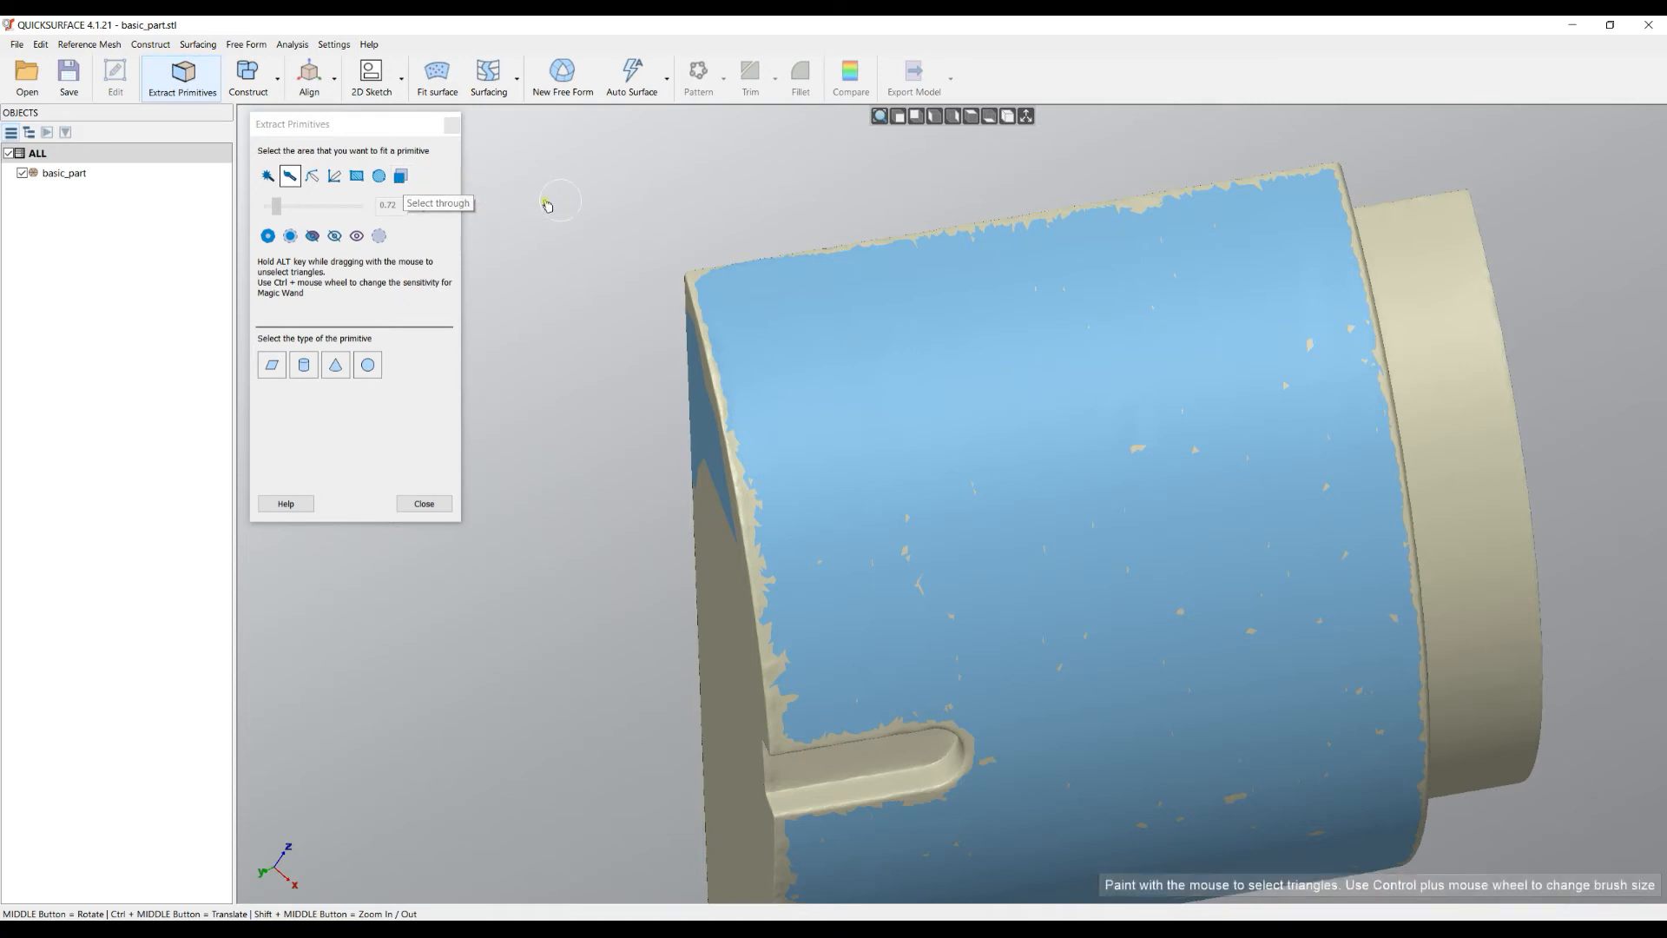
- Paint a selected strip down the cylindrical body from a steep viewing angle
{"action": "right_click", "coordinate": [677, 228]}
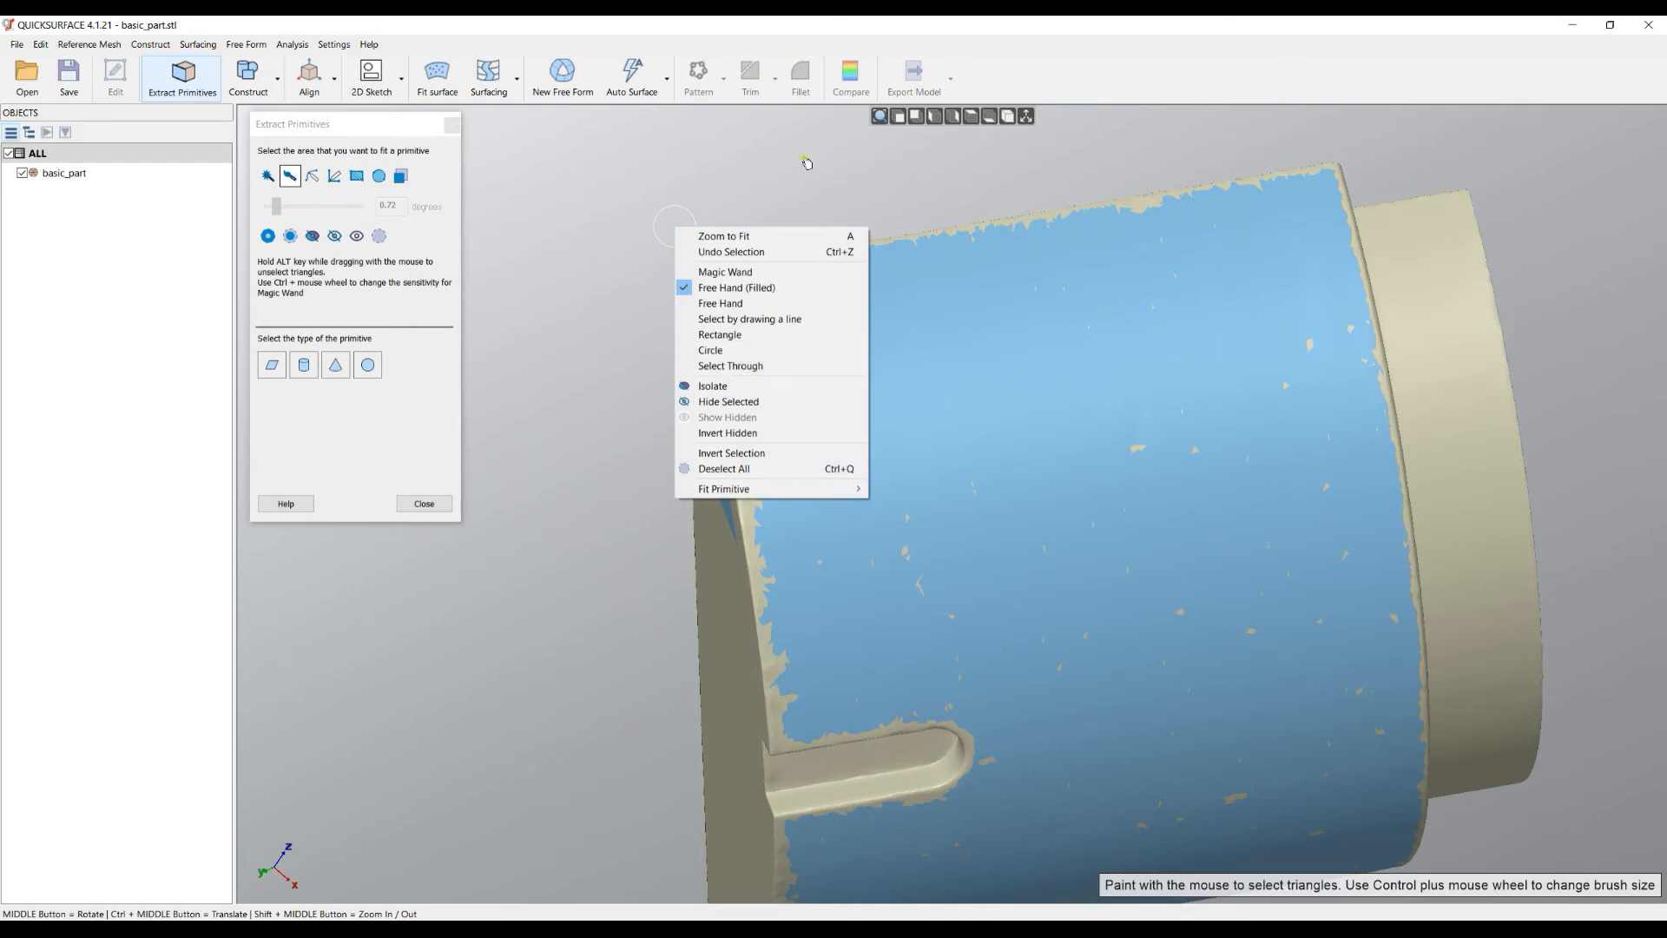
{"action": "left_click", "coordinate": [987, 78]}
{"action": "mouse_move", "coordinate": [1120, 404]}
{"action": "middle_mouse_down"}
{"action": "mouse_move", "coordinate": [990, 394]}
{"action": "mouse_move", "coordinate": [1379, 471]}
{"action": "middle_mouse_up"}
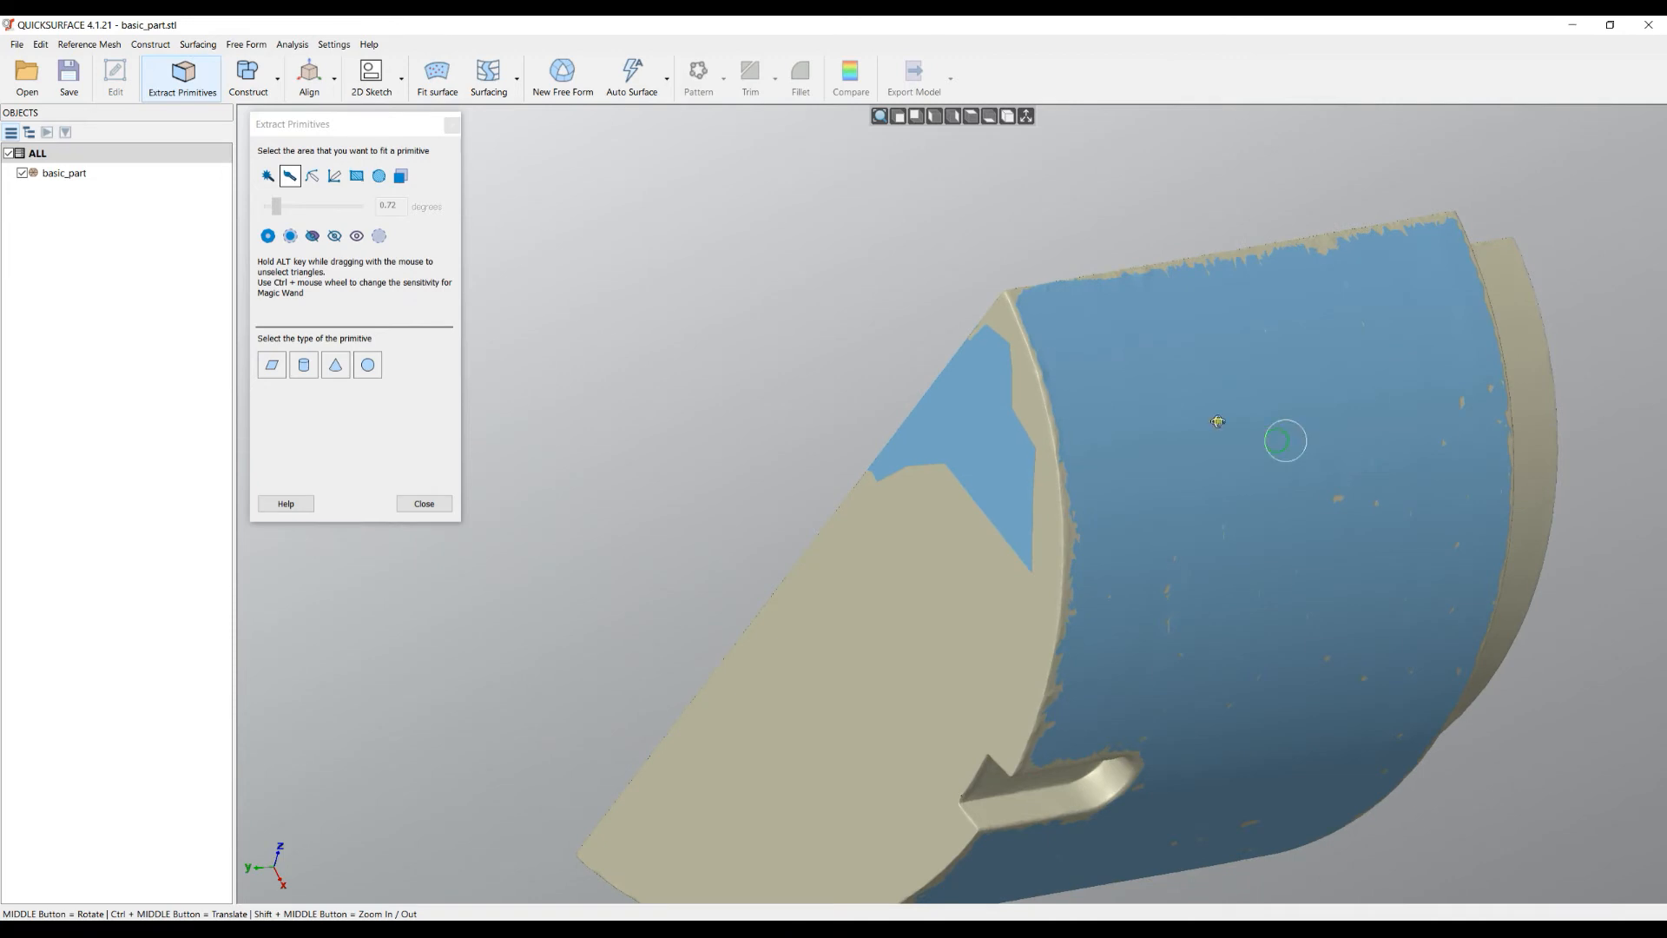
{"action": "middle_click_drag", "start_coordinate": [1284, 440], "coordinate": [1061, 420]}
{"action": "mouse_move", "coordinate": [1196, 549]}
{"action": "middle_mouse_down"}
{"action": "mouse_move", "coordinate": [1016, 513]}
{"action": "mouse_move", "coordinate": [1043, 527]}
{"action": "middle_mouse_up"}
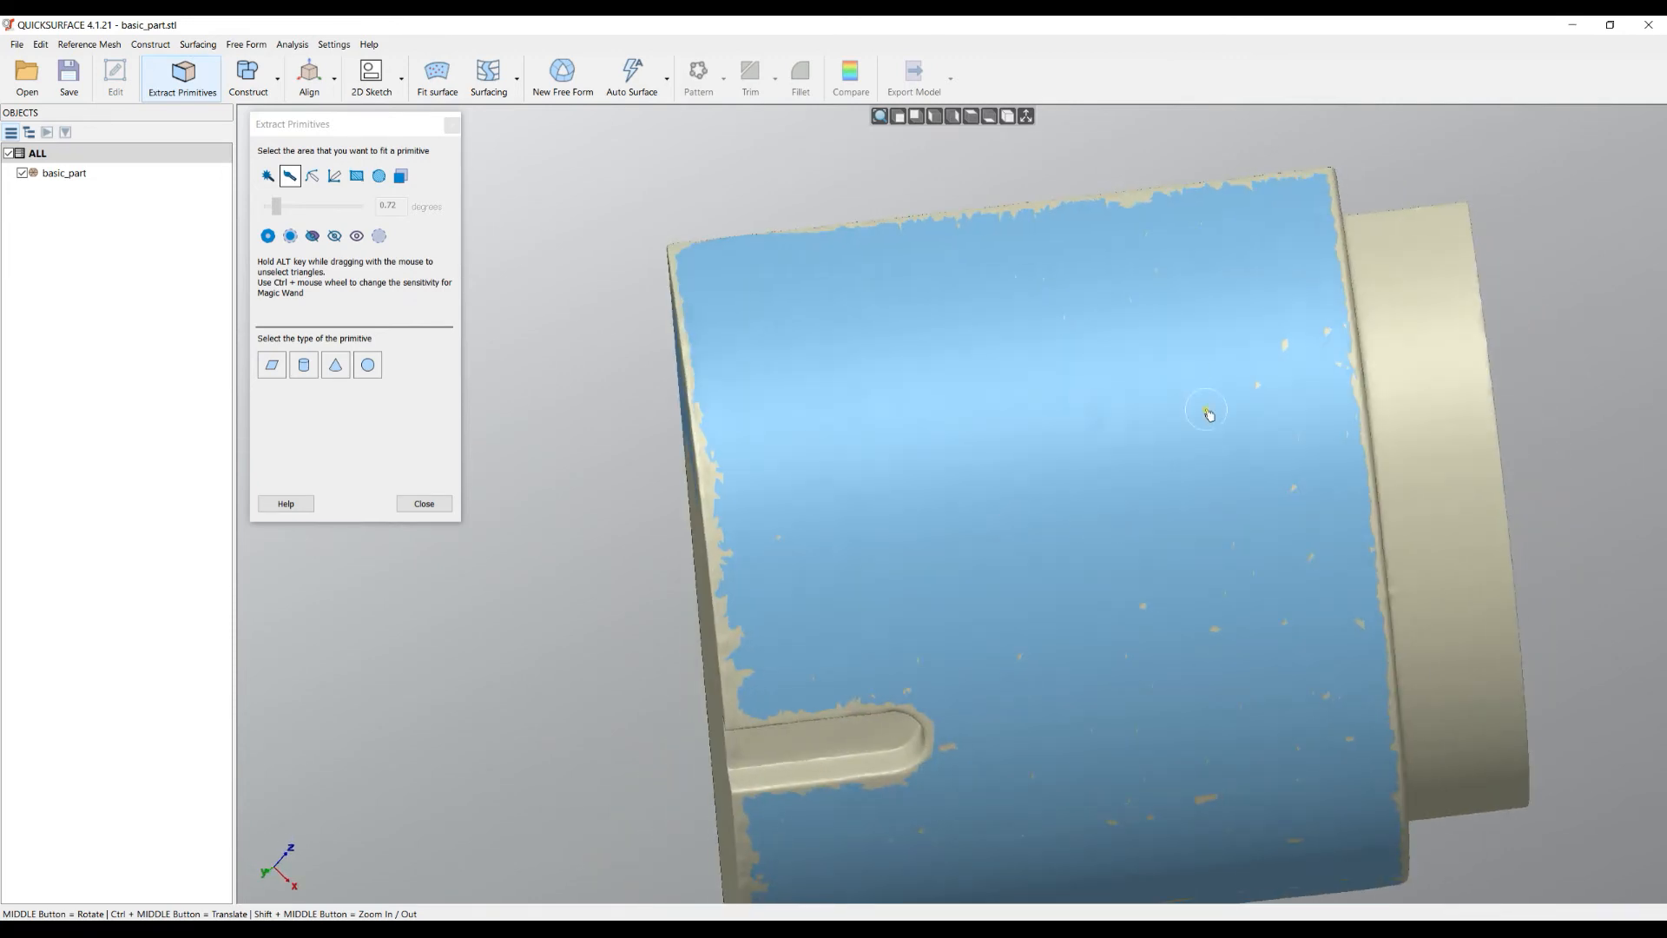
{"action": "middle_click_drag", "start_coordinate": [931, 448], "coordinate": [1447, 601]}
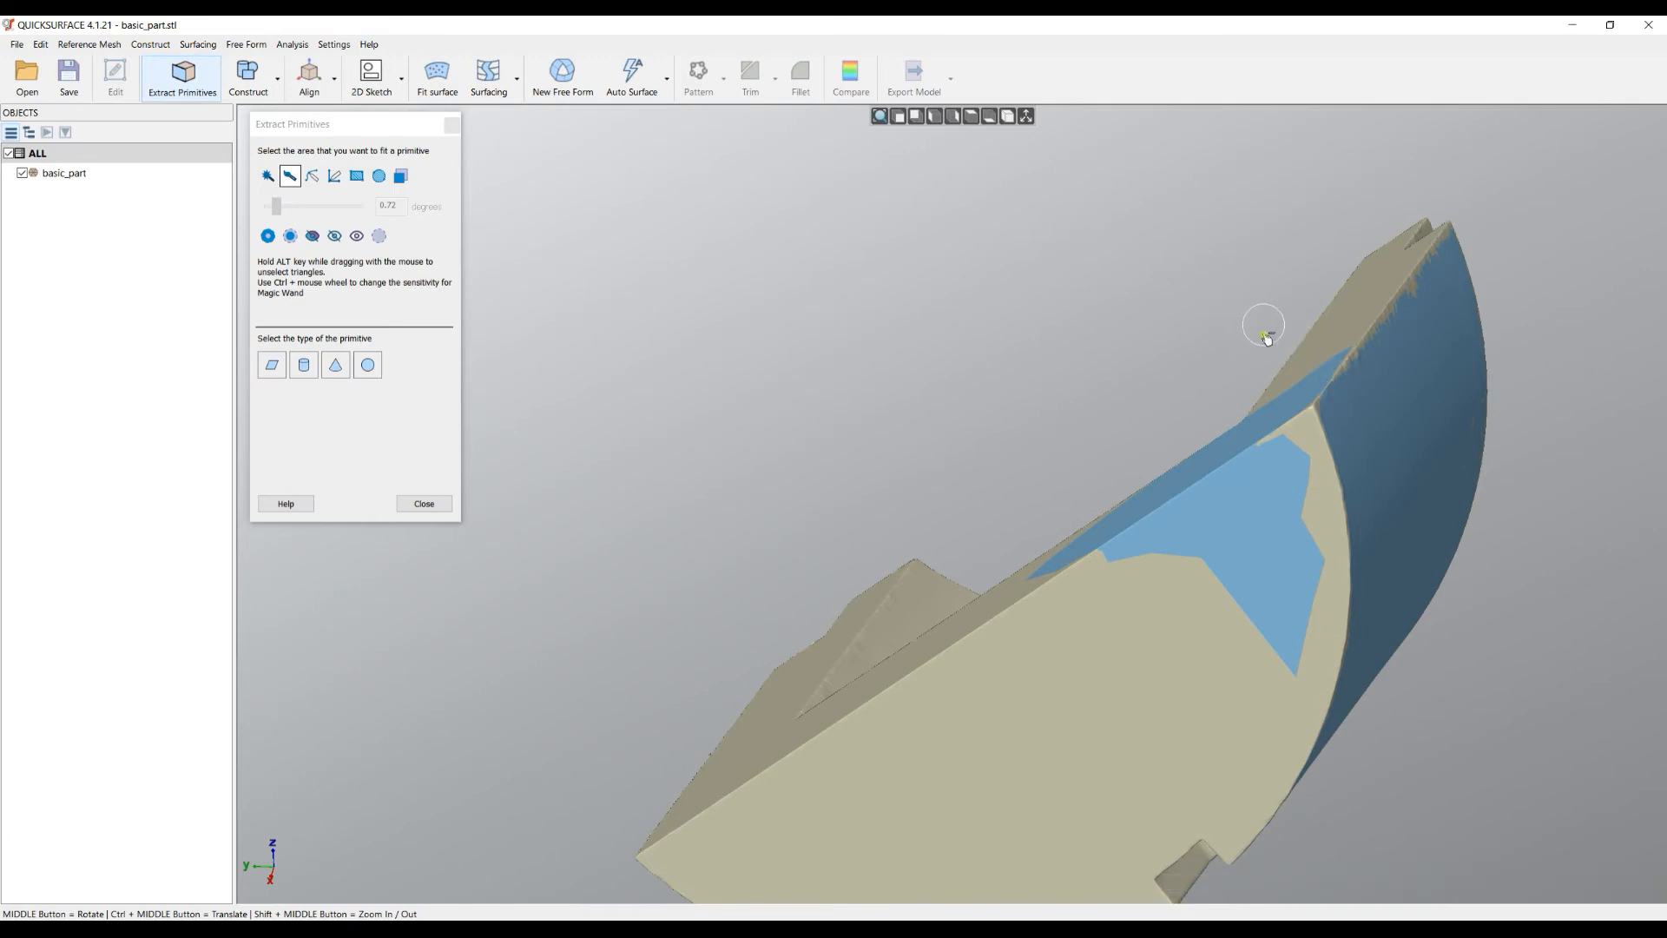
{"action": "mouse_move", "coordinate": [1265, 361]}
{"action": "left_mouse_down"}
{"action": "mouse_move", "coordinate": [1273, 565]}
{"action": "mouse_move", "coordinate": [1060, 604]}
{"action": "mouse_move", "coordinate": [1001, 581]}
{"action": "left_mouse_up"}
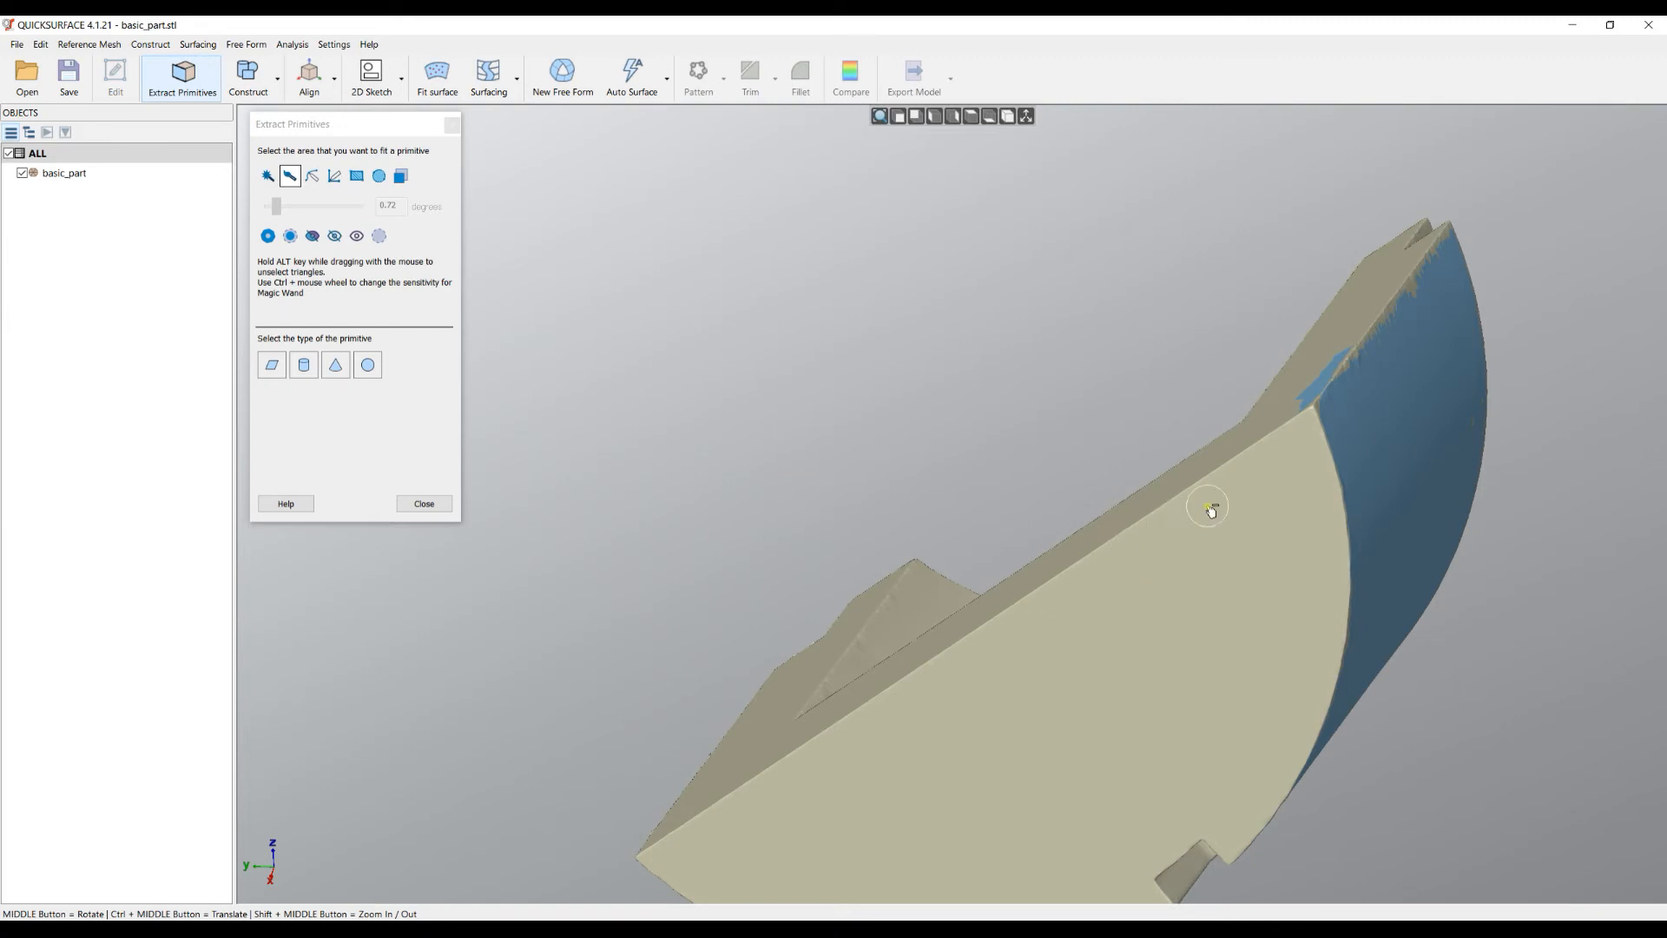
- Unselect the stray patch on the end face and check the cylinder side and slot
{"action": "scroll", "coordinate": [1333, 350], "scroll_direction": "up", "scroll_amount": 3}
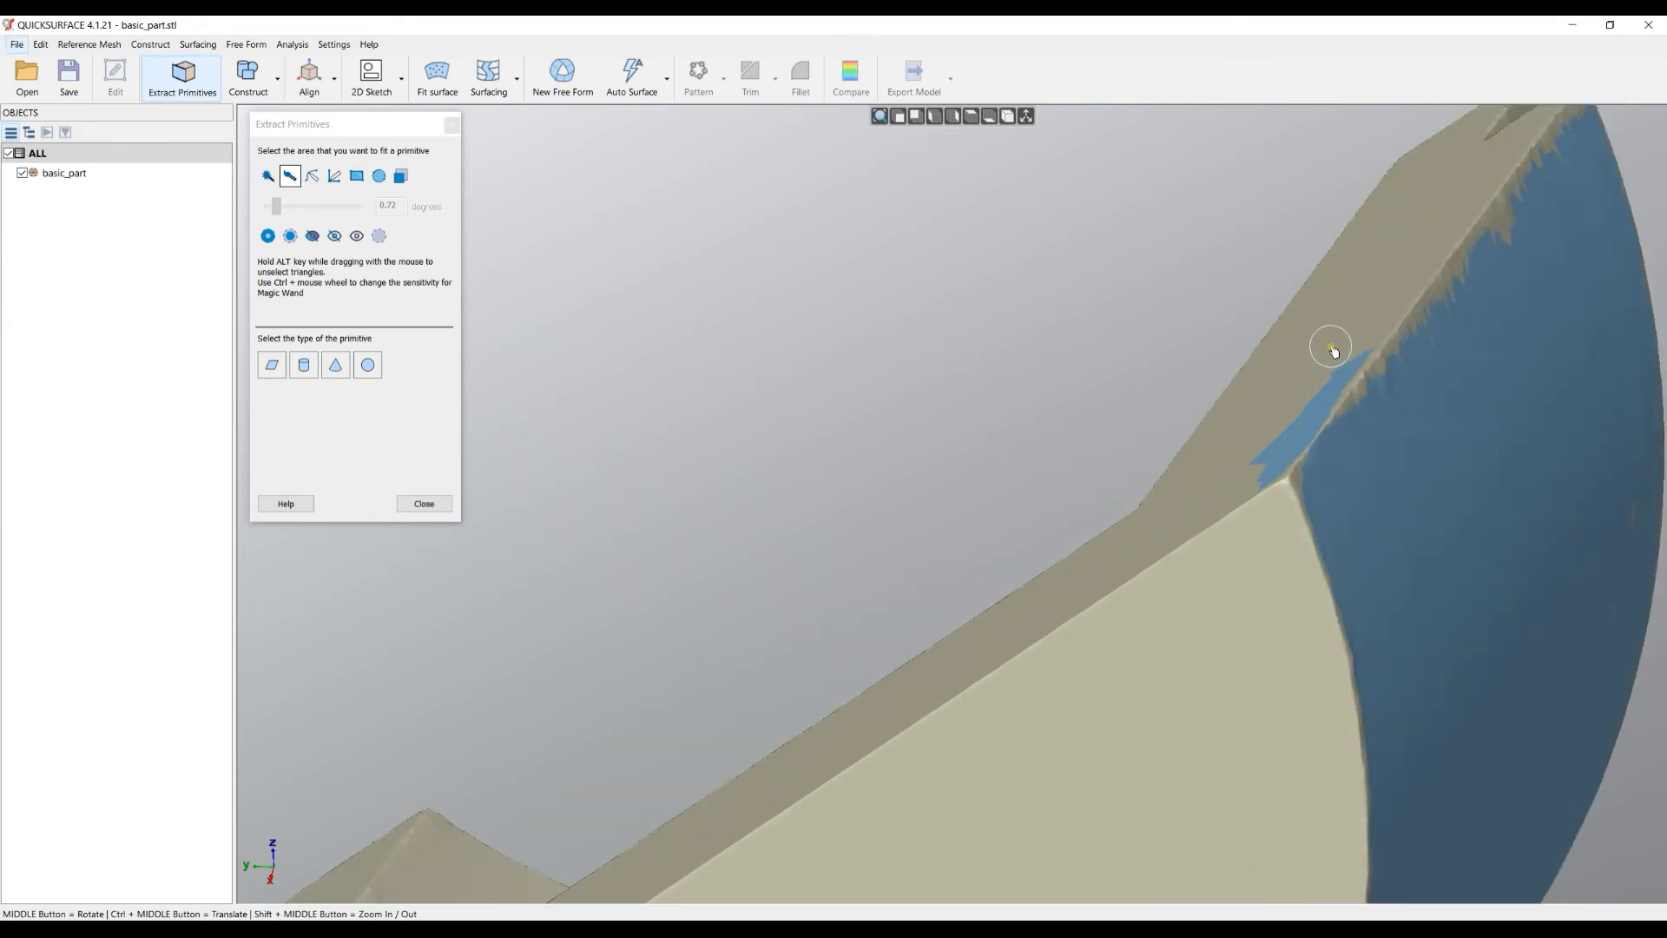
{"action": "mouse_move", "coordinate": [1369, 341]}
{"action": "left_mouse_down", "text": "alt"}
{"action": "mouse_move", "coordinate": [1233, 502]}
{"action": "mouse_move", "coordinate": [1138, 504]}
{"action": "left_mouse_up", "text": "alt"}
{"action": "scroll", "coordinate": [988, 373], "scroll_direction": "down", "scroll_amount": 6}
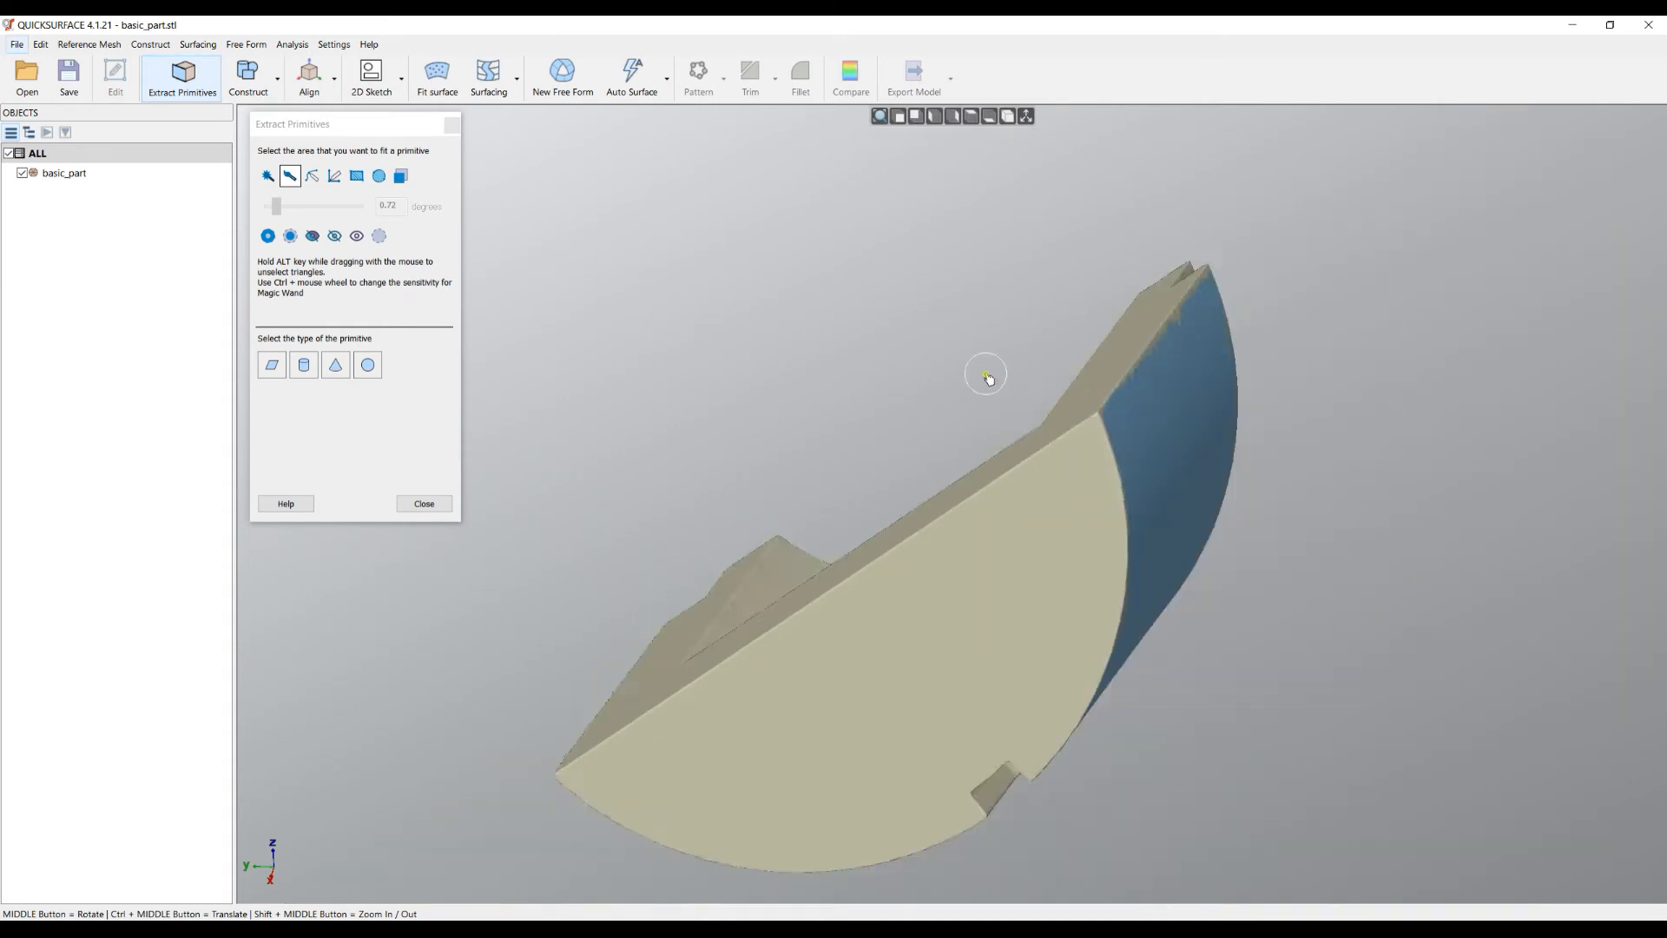
{"action": "middle_click_drag", "start_coordinate": [932, 504], "coordinate": [705, 478]}
{"action": "scroll", "coordinate": [769, 519], "scroll_direction": "up", "scroll_amount": 2}
{"action": "middle_click_drag", "start_coordinate": [1097, 457], "coordinate": [888, 336]}
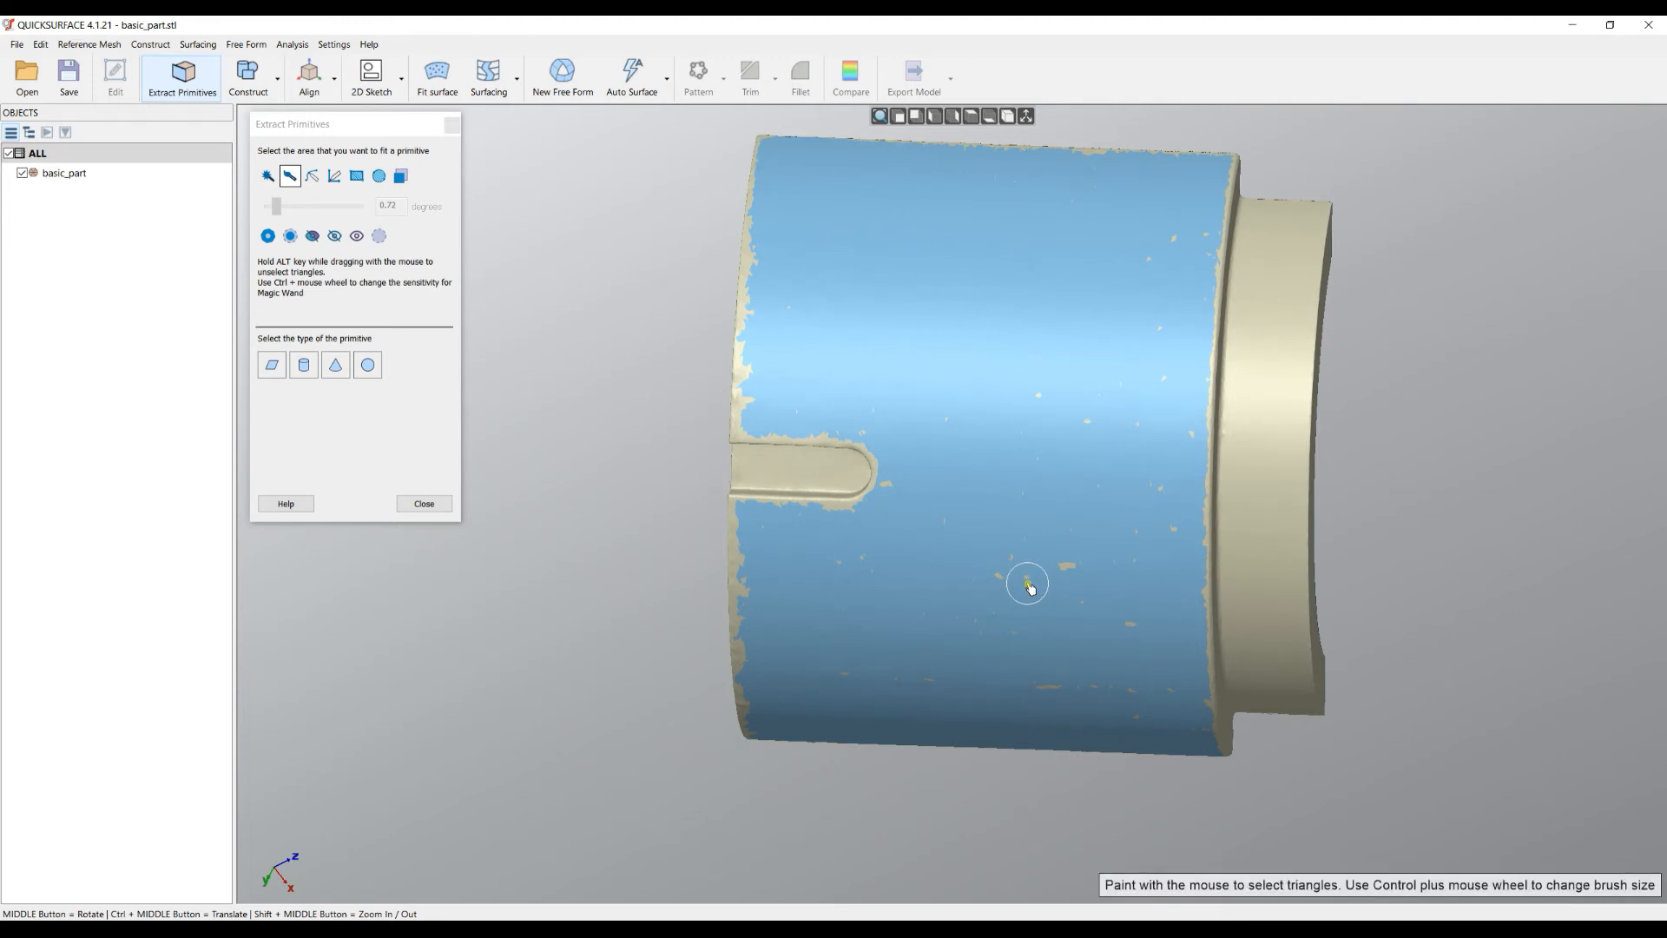
- Add a freehand-painted flange patch and a straight line of triangles onto the flange
{"action": "left_click", "coordinate": [313, 176]}
{"action": "mouse_move", "coordinate": [1294, 251]}
{"action": "left_mouse_down"}
{"action": "mouse_move", "coordinate": [1268, 401]}
{"action": "mouse_move", "coordinate": [1292, 512]}
{"action": "mouse_move", "coordinate": [1266, 590]}
{"action": "mouse_move", "coordinate": [1280, 619]}
{"action": "left_mouse_up"}
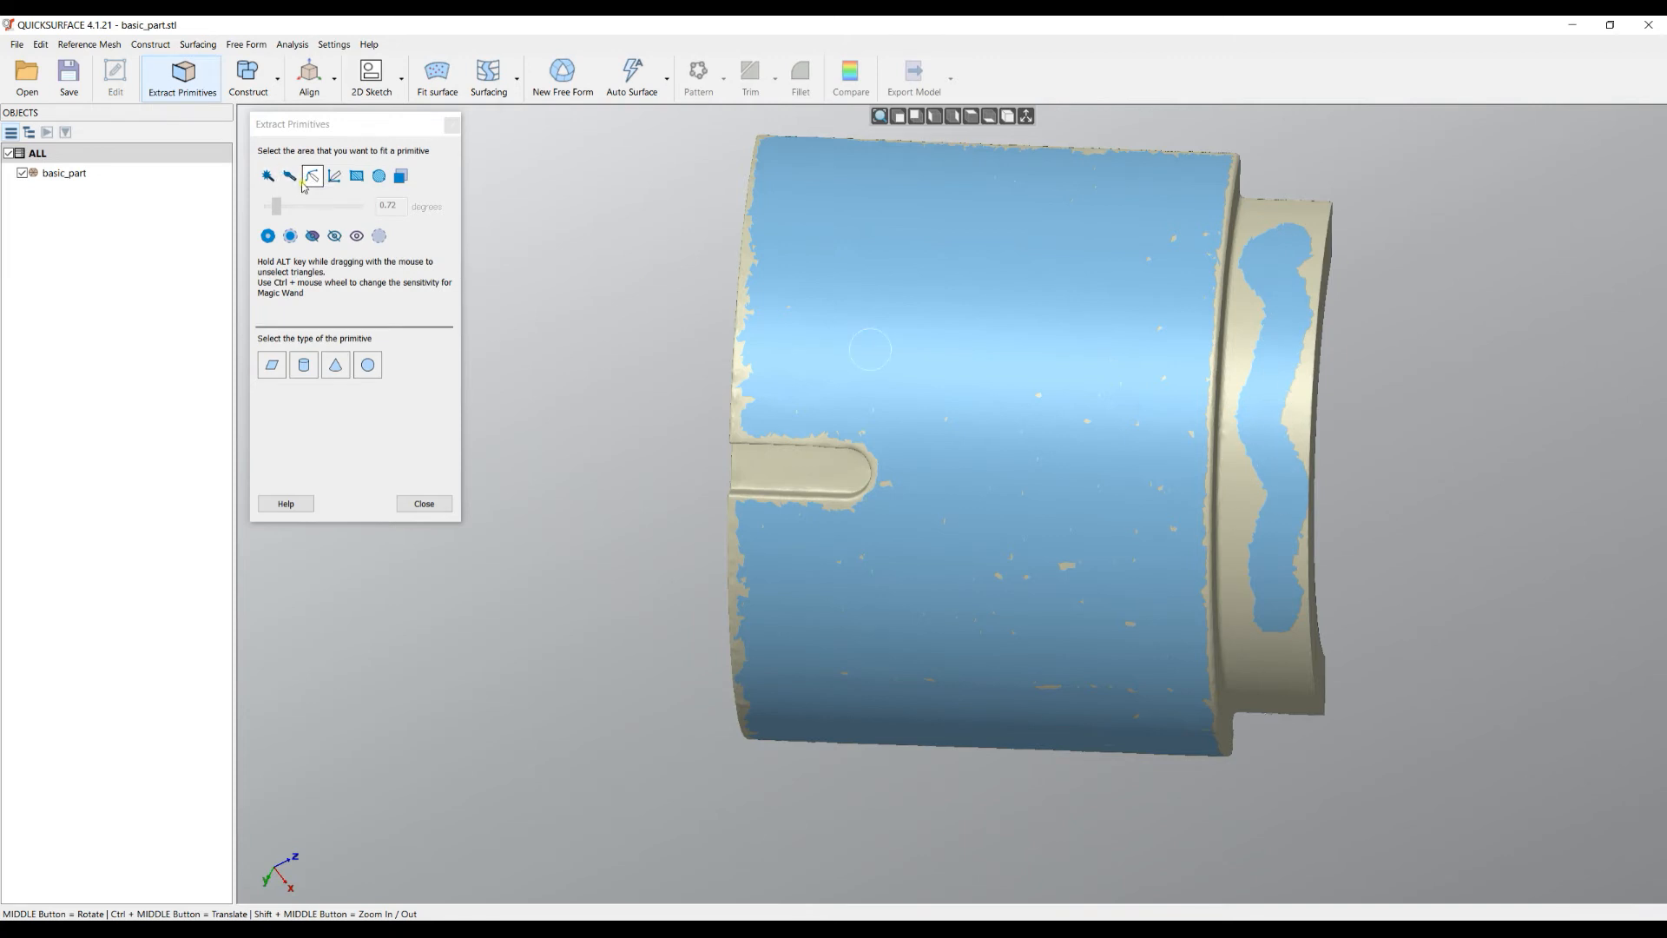
{"action": "left_click", "coordinate": [332, 181]}
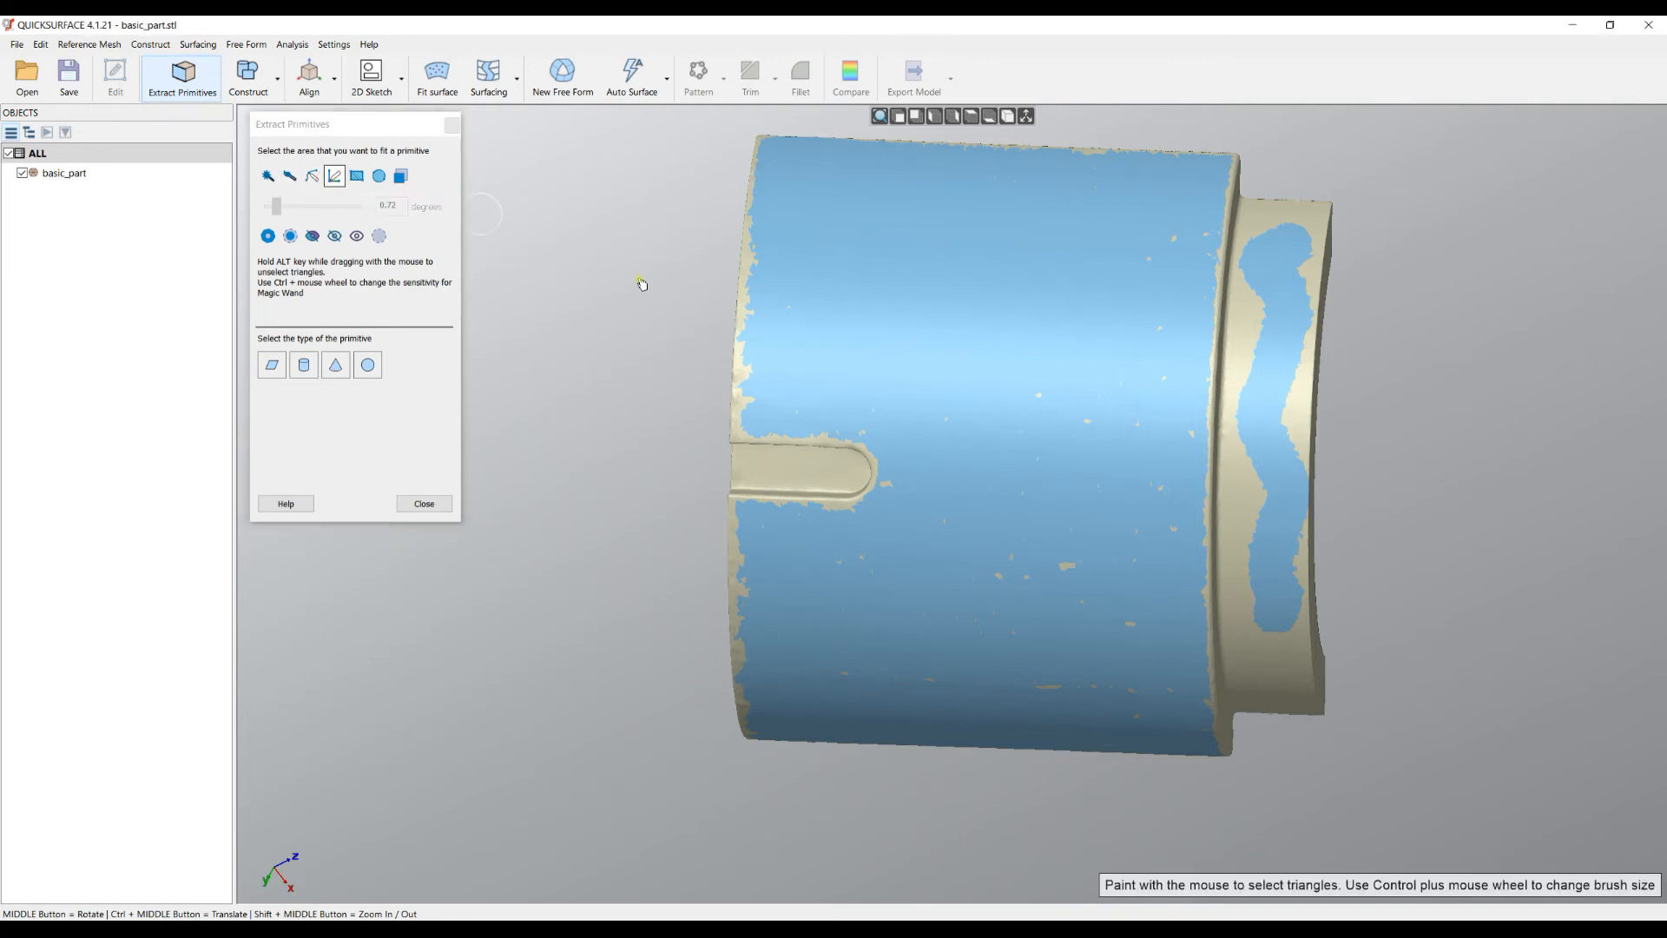
{"action": "left_click_drag", "start_coordinate": [647, 324], "coordinate": [1381, 515]}
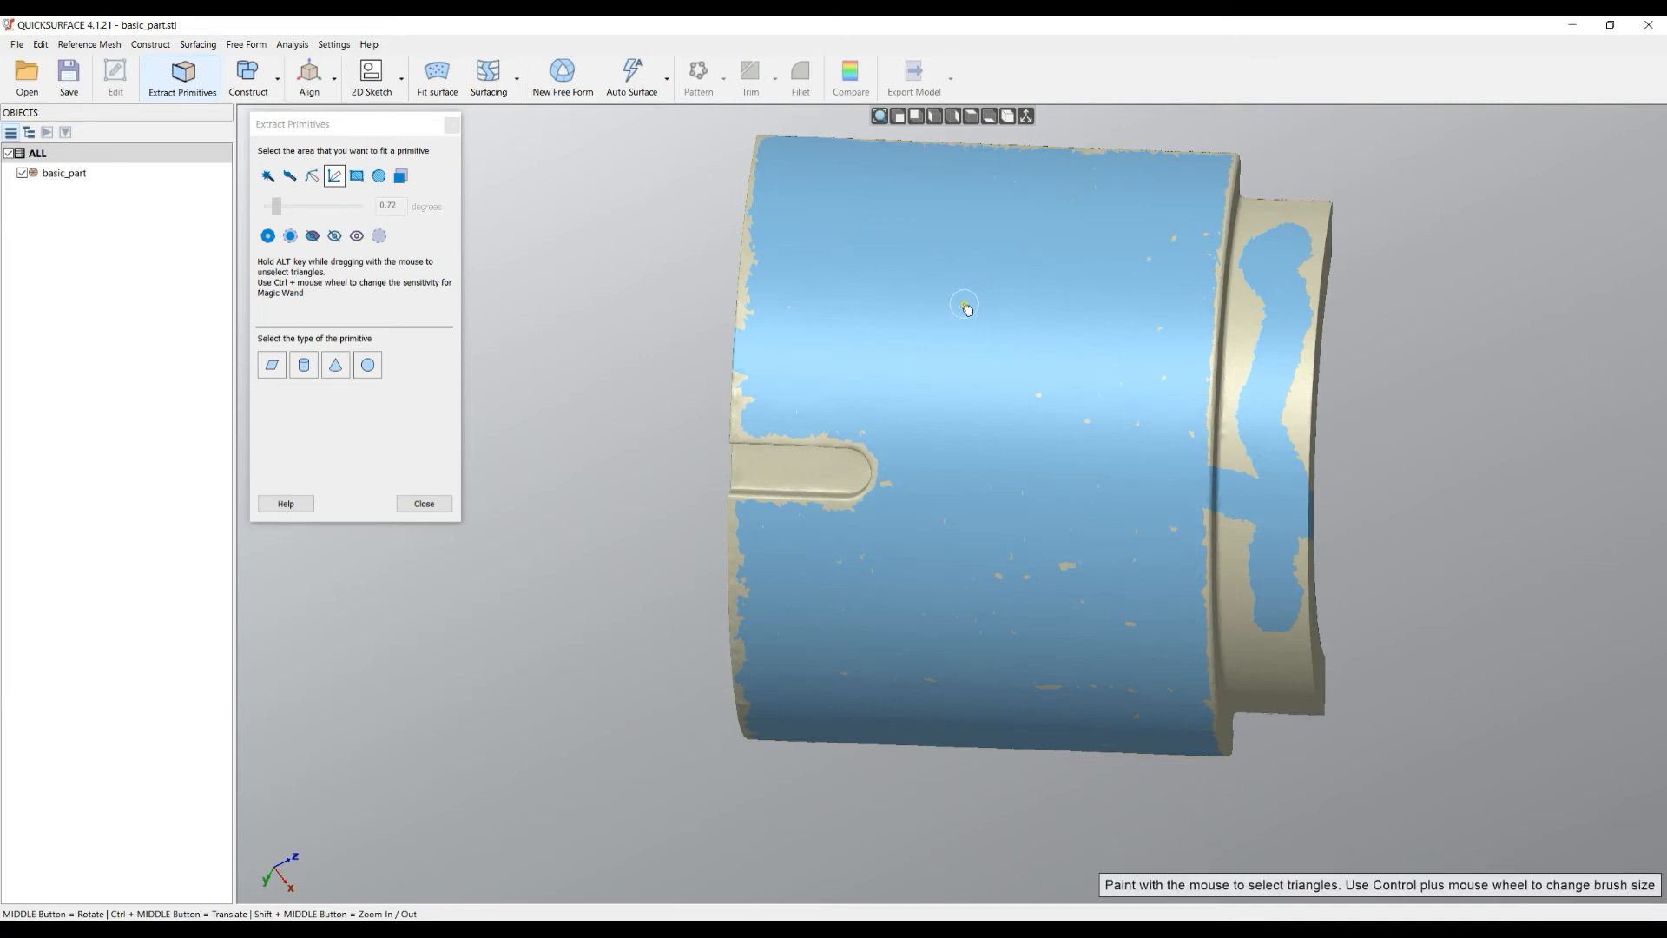
{"action": "scroll", "coordinate": [967, 308], "scroll_direction": "up", "scroll_amount": 5, "text": "ctrl"}
{"action": "scroll", "coordinate": [966, 307], "scroll_direction": "down", "scroll_amount": 2, "text": "ctrl"}
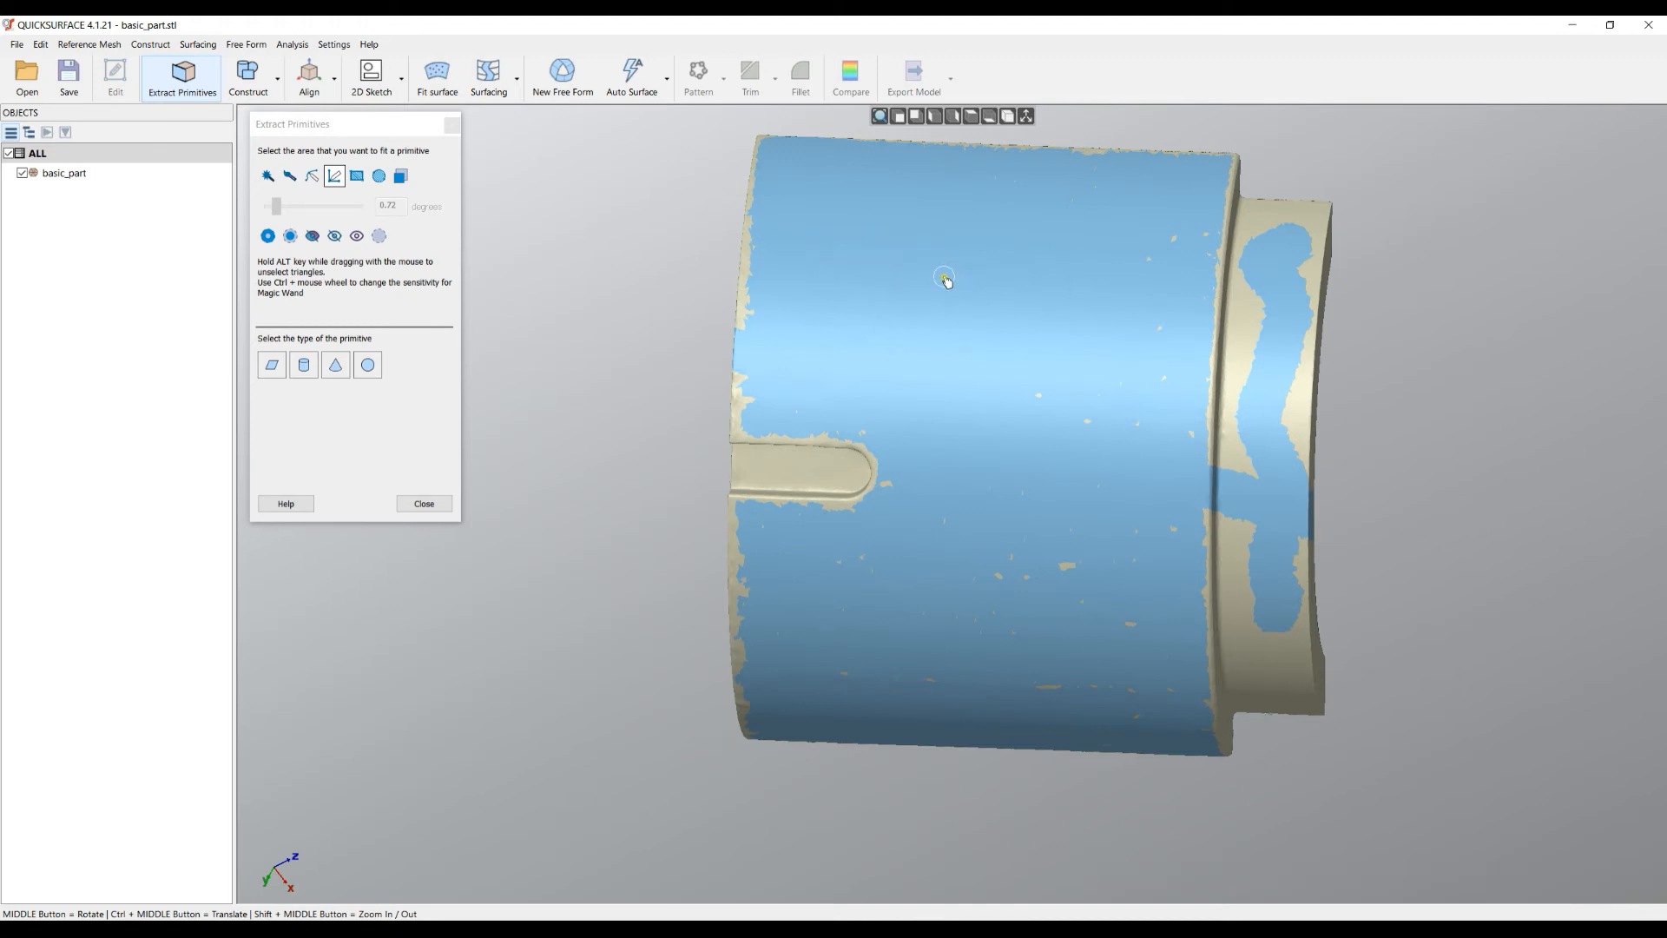
{"action": "middle_click_drag", "start_coordinate": [968, 284], "coordinate": [719, 298]}
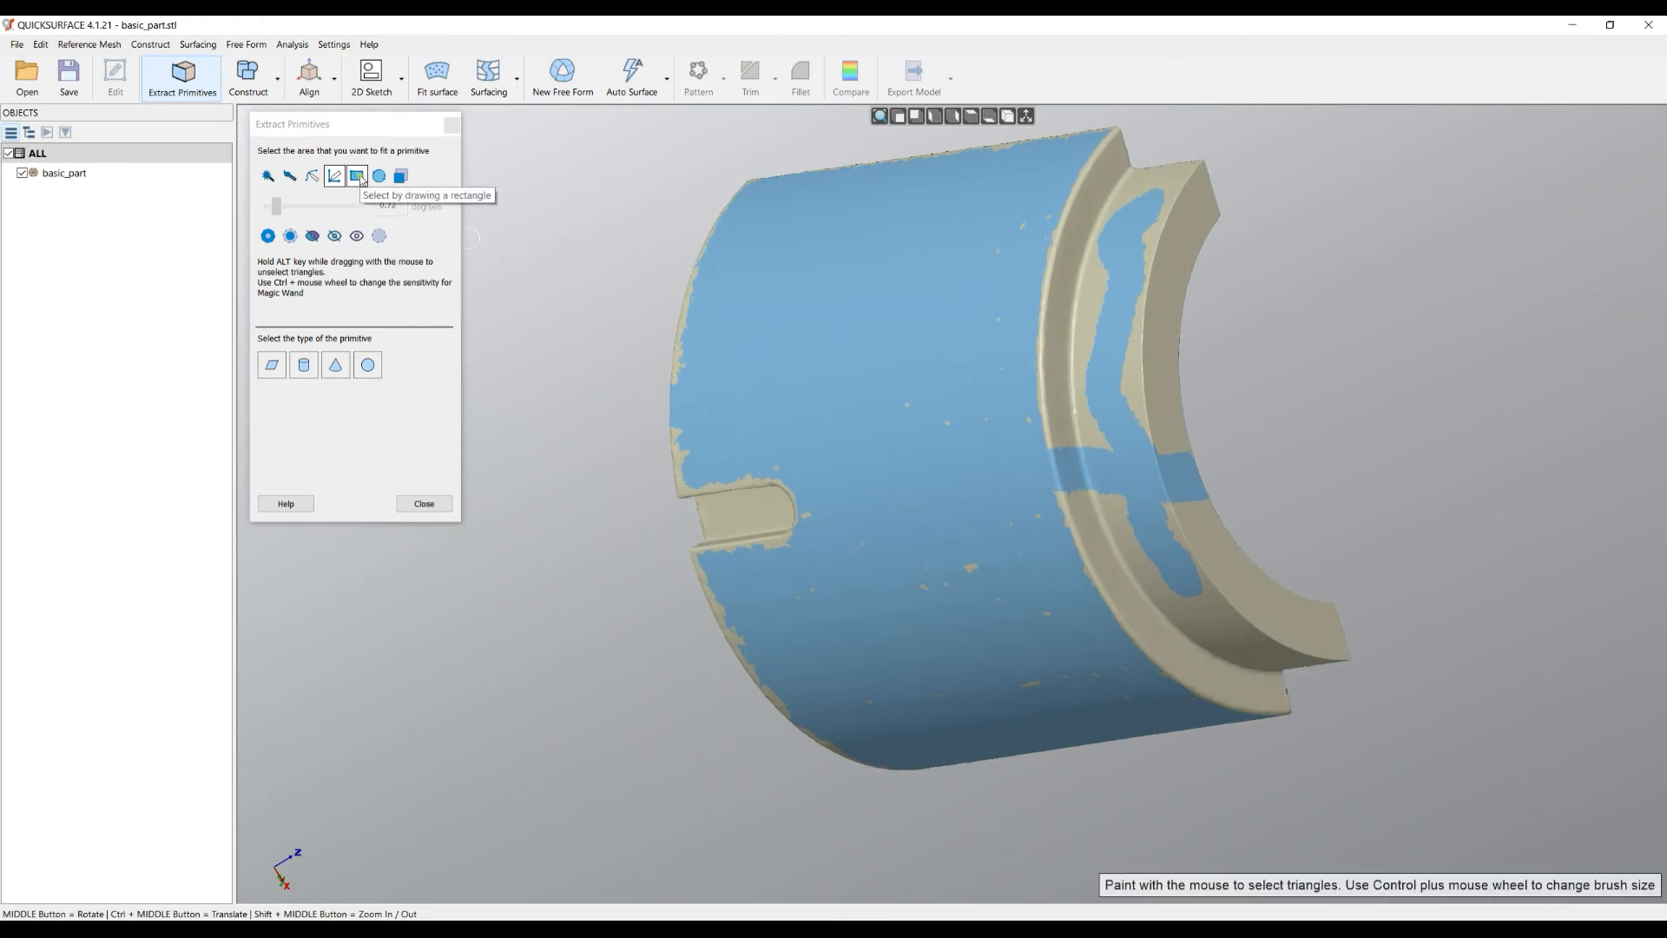
- Add a rectangle of flange-ring triangles to the selection and view the inner flange face-on
{"action": "left_click", "coordinate": [357, 176]}
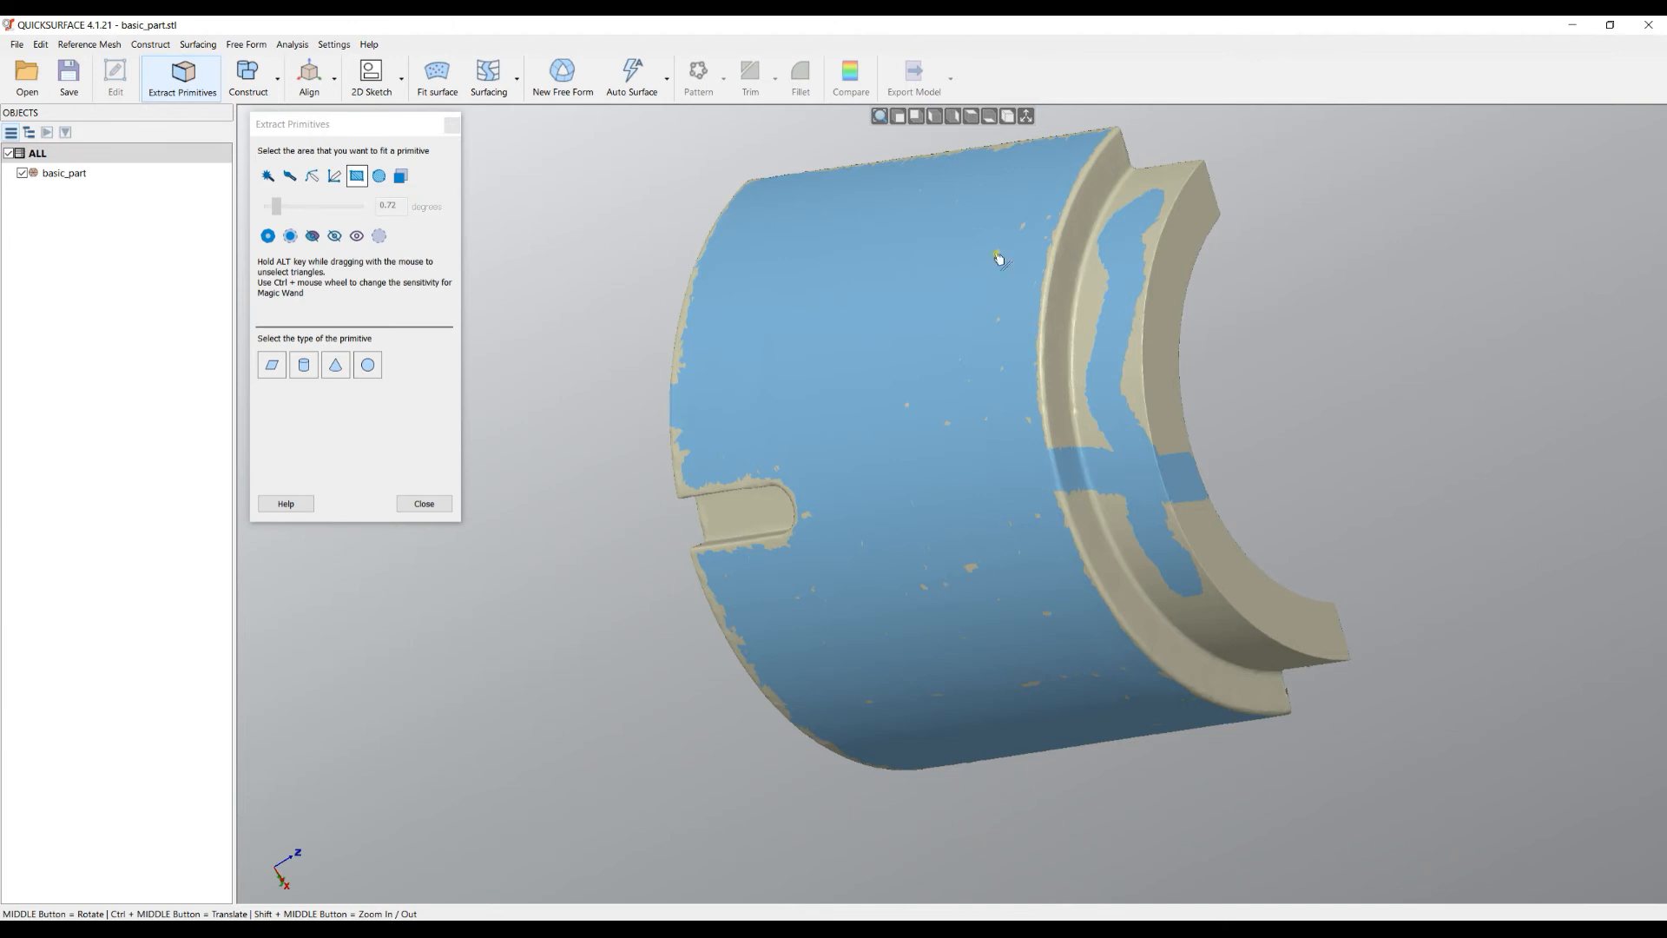
{"action": "left_click_drag", "start_coordinate": [984, 230], "coordinate": [1448, 451]}
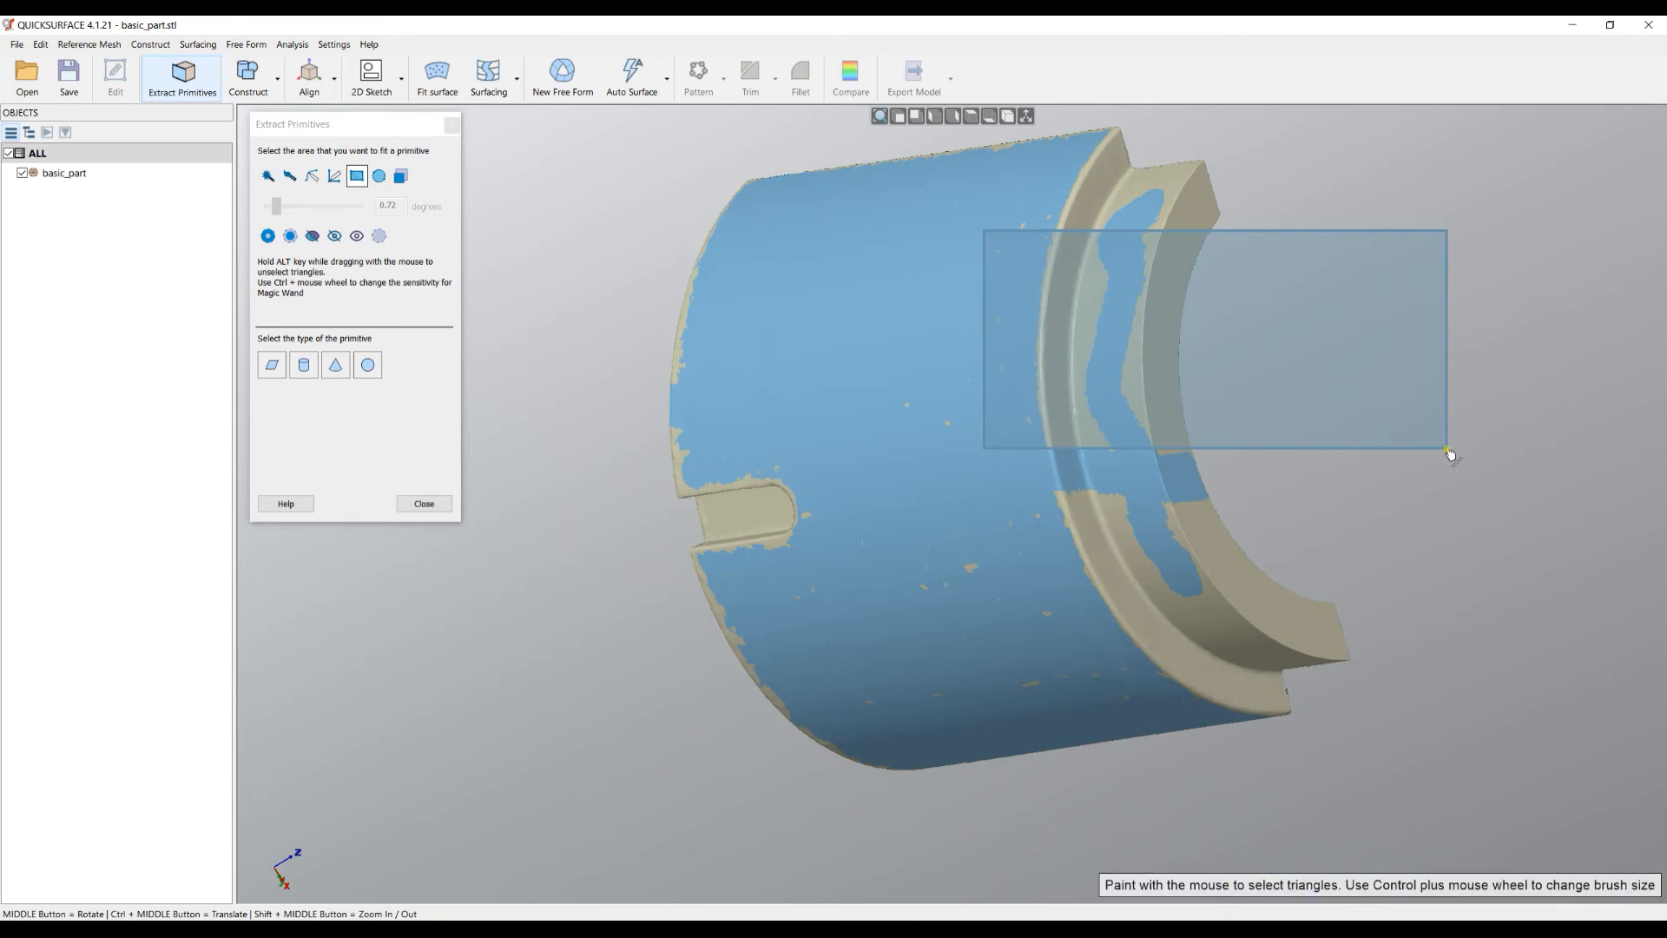
{"action": "left_click_drag", "start_coordinate": [1450, 453], "coordinate": [1450, 452]}
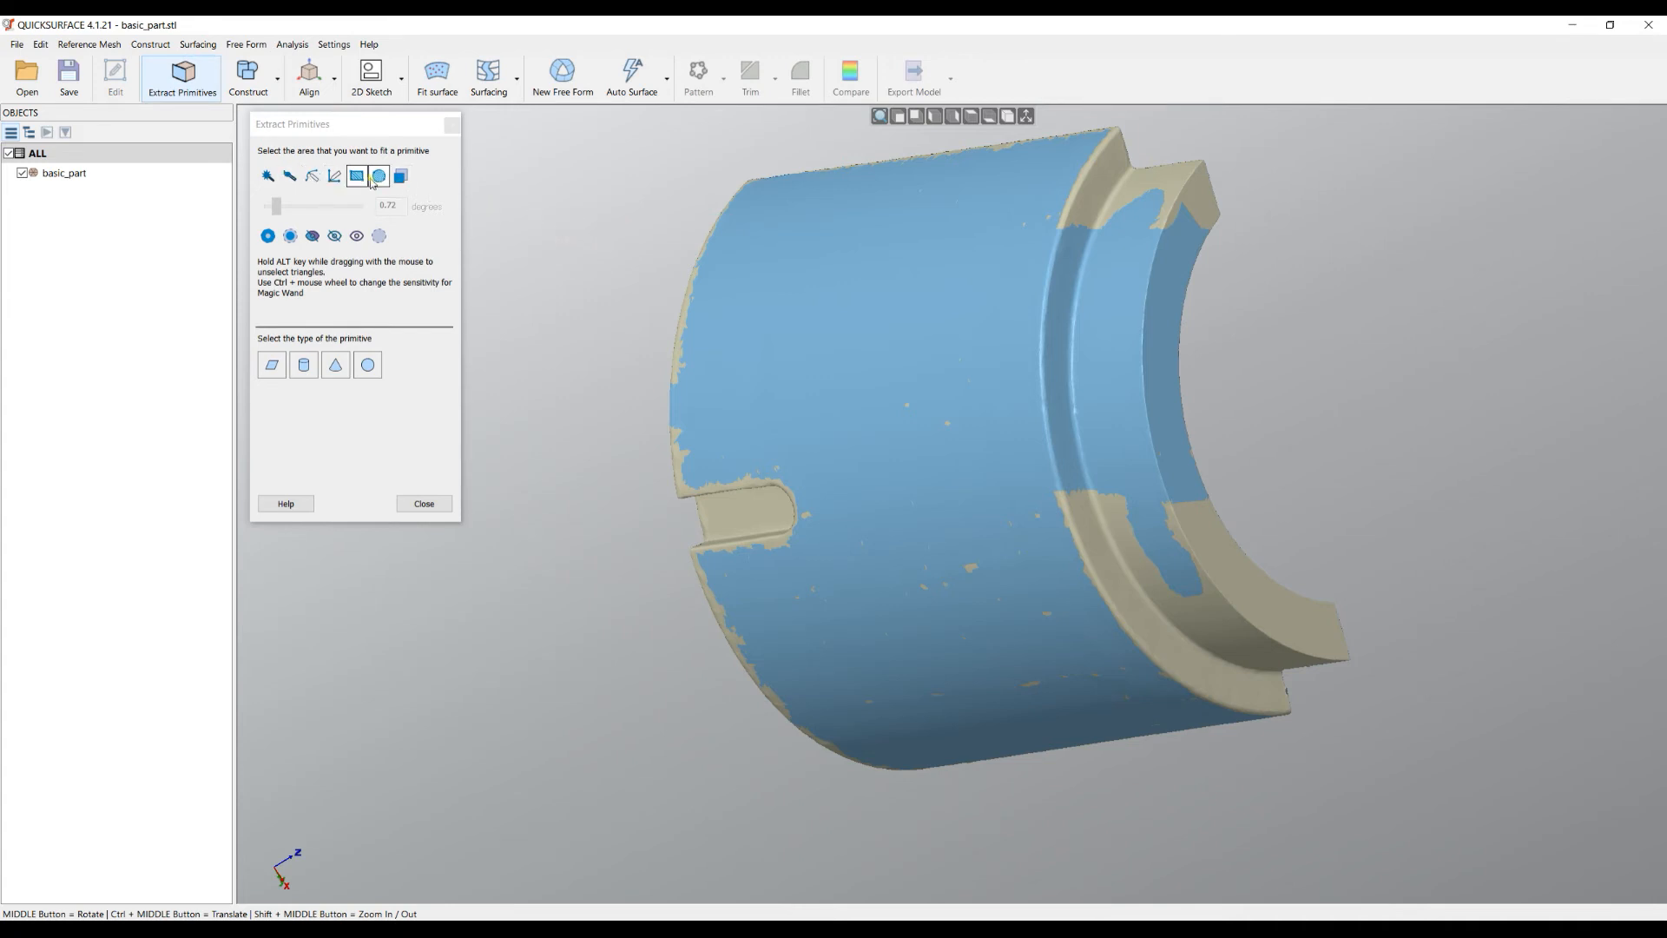
{"action": "middle_click_drag", "start_coordinate": [1060, 327], "coordinate": [999, 307]}
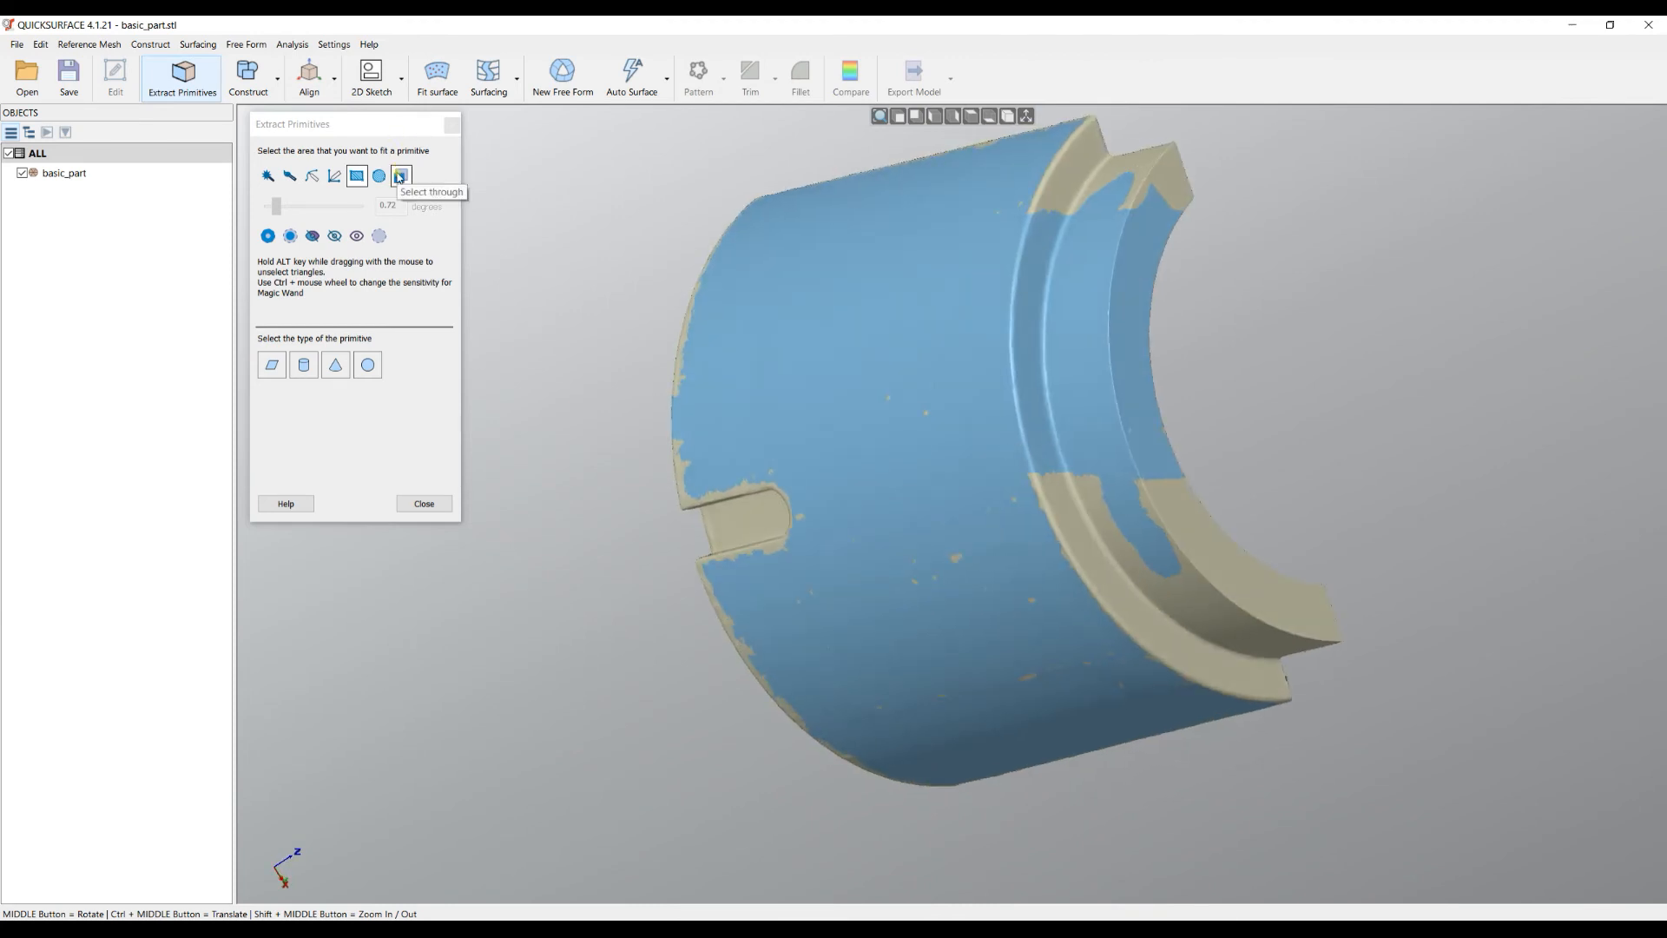
{"action": "middle_click_drag", "start_coordinate": [1090, 389], "coordinate": [790, 518]}
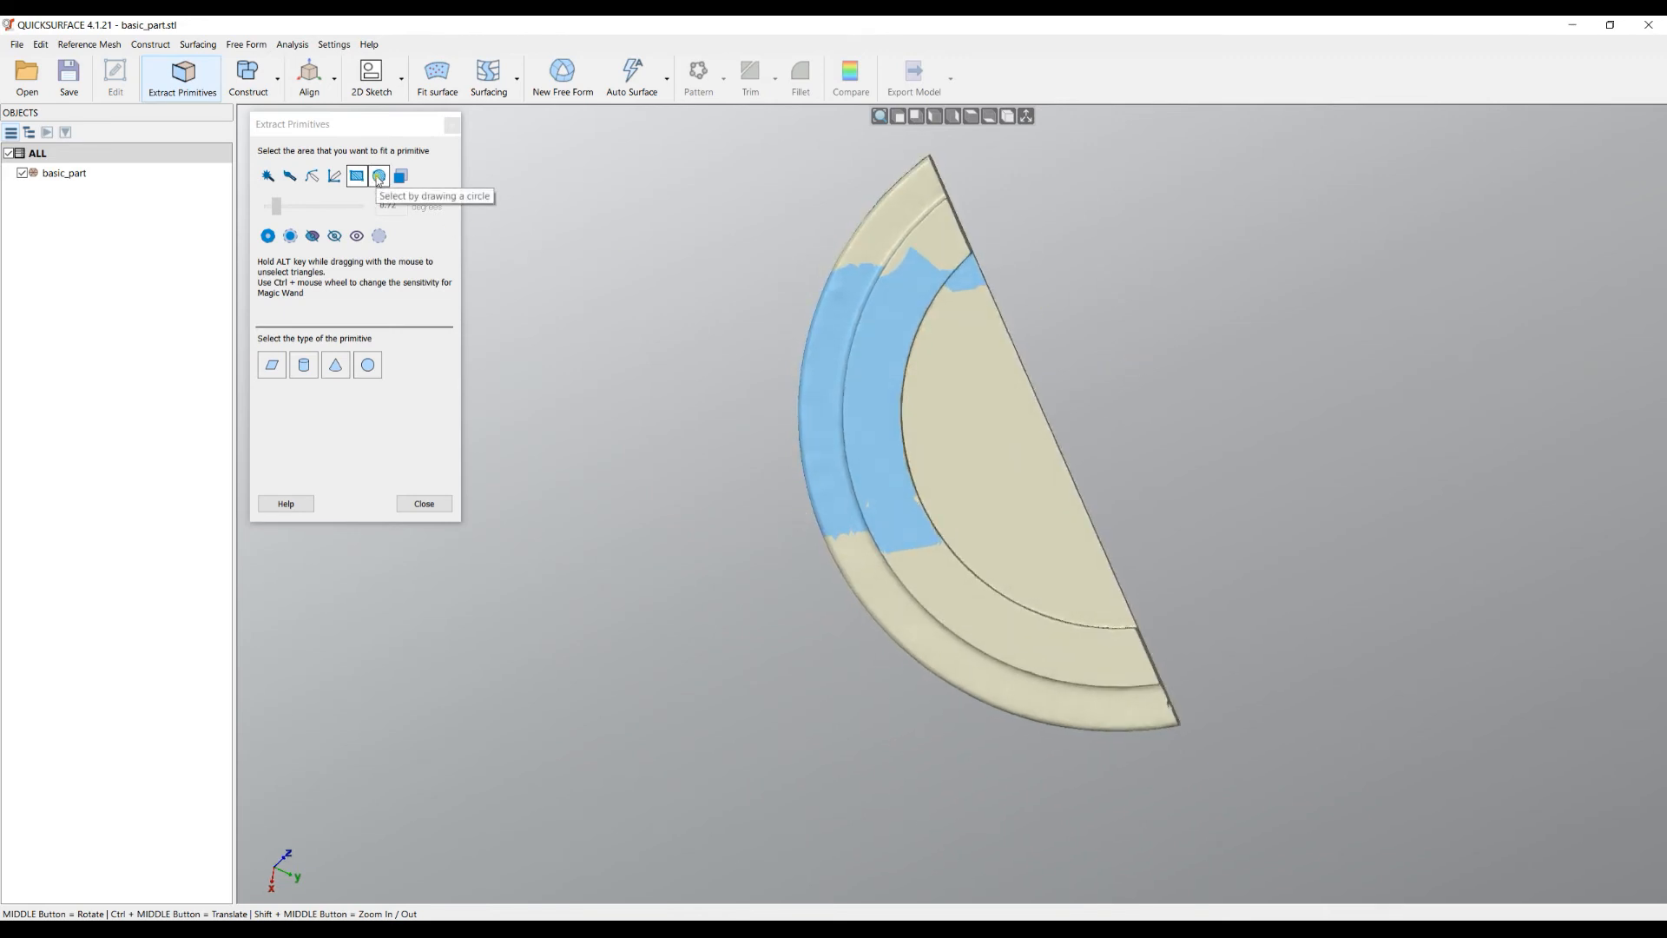
- Use circle selection to unselect the flange end-face triangles, keeping the curved face painted
{"action": "left_click", "coordinate": [378, 177]}
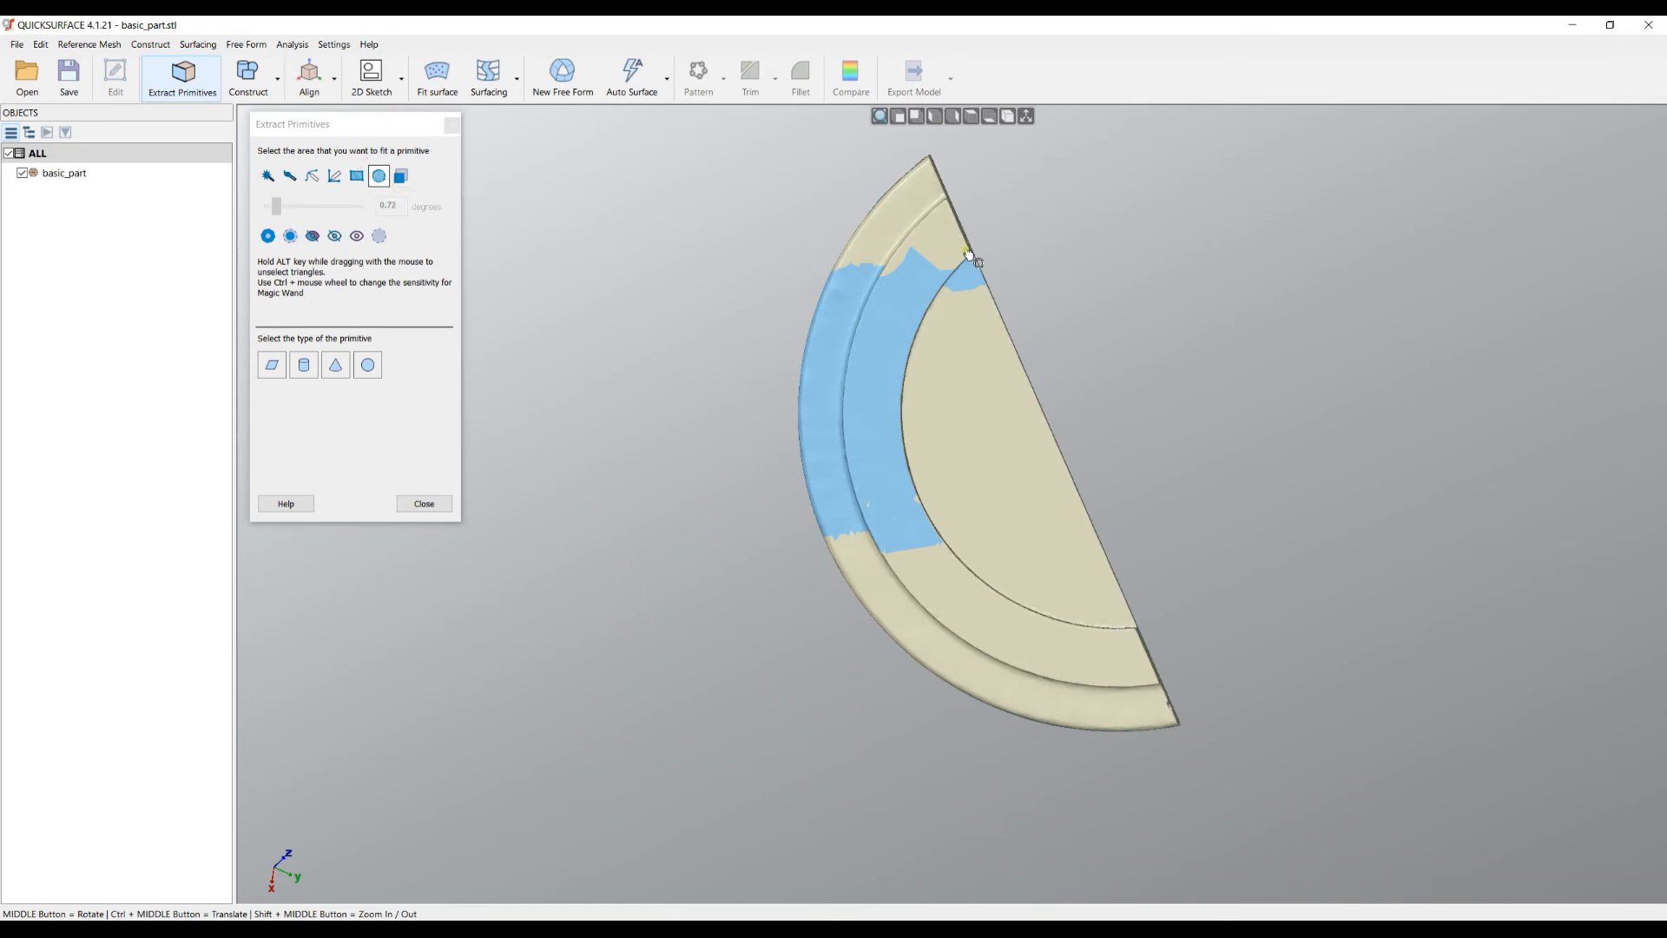
{"action": "mouse_move", "coordinate": [965, 249]}
{"action": "left_mouse_down"}
{"action": "mouse_move", "coordinate": [1232, 532]}
{"action": "mouse_move", "coordinate": [1395, 391]}
{"action": "mouse_move", "coordinate": [1060, 588]}
{"action": "mouse_move", "coordinate": [1172, 616]}
{"action": "mouse_move", "coordinate": [1308, 469]}
{"action": "mouse_move", "coordinate": [1269, 585]}
{"action": "left_mouse_up"}
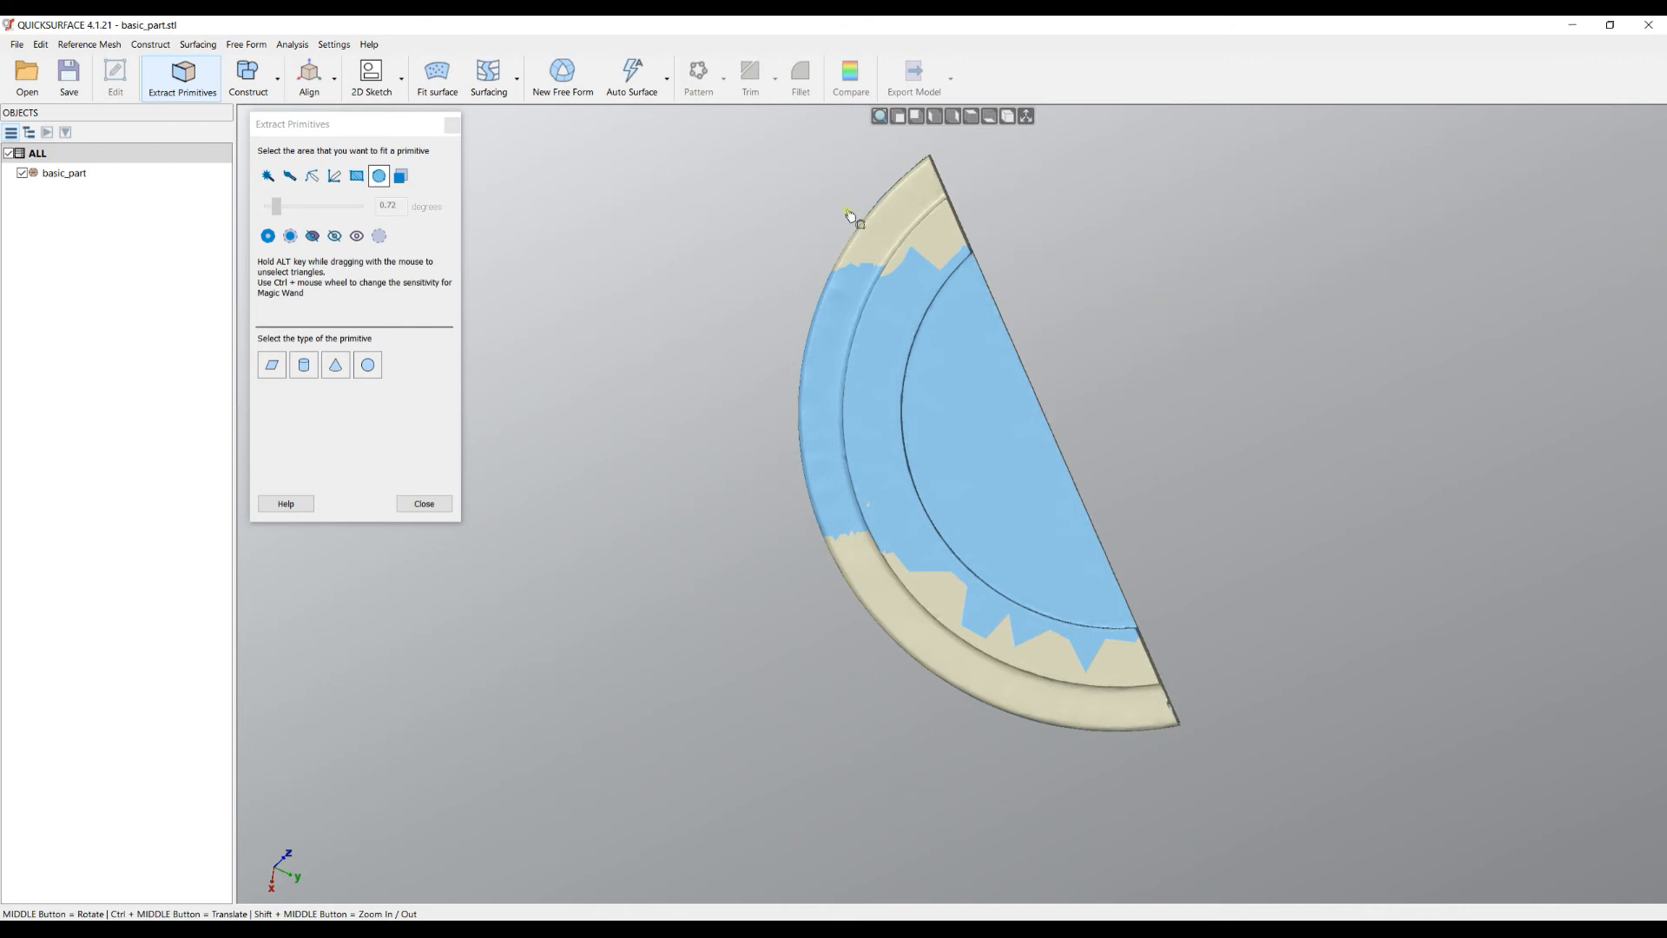
{"action": "left_click_drag", "start_coordinate": [740, 156], "coordinate": [1280, 669], "text": "alt"}
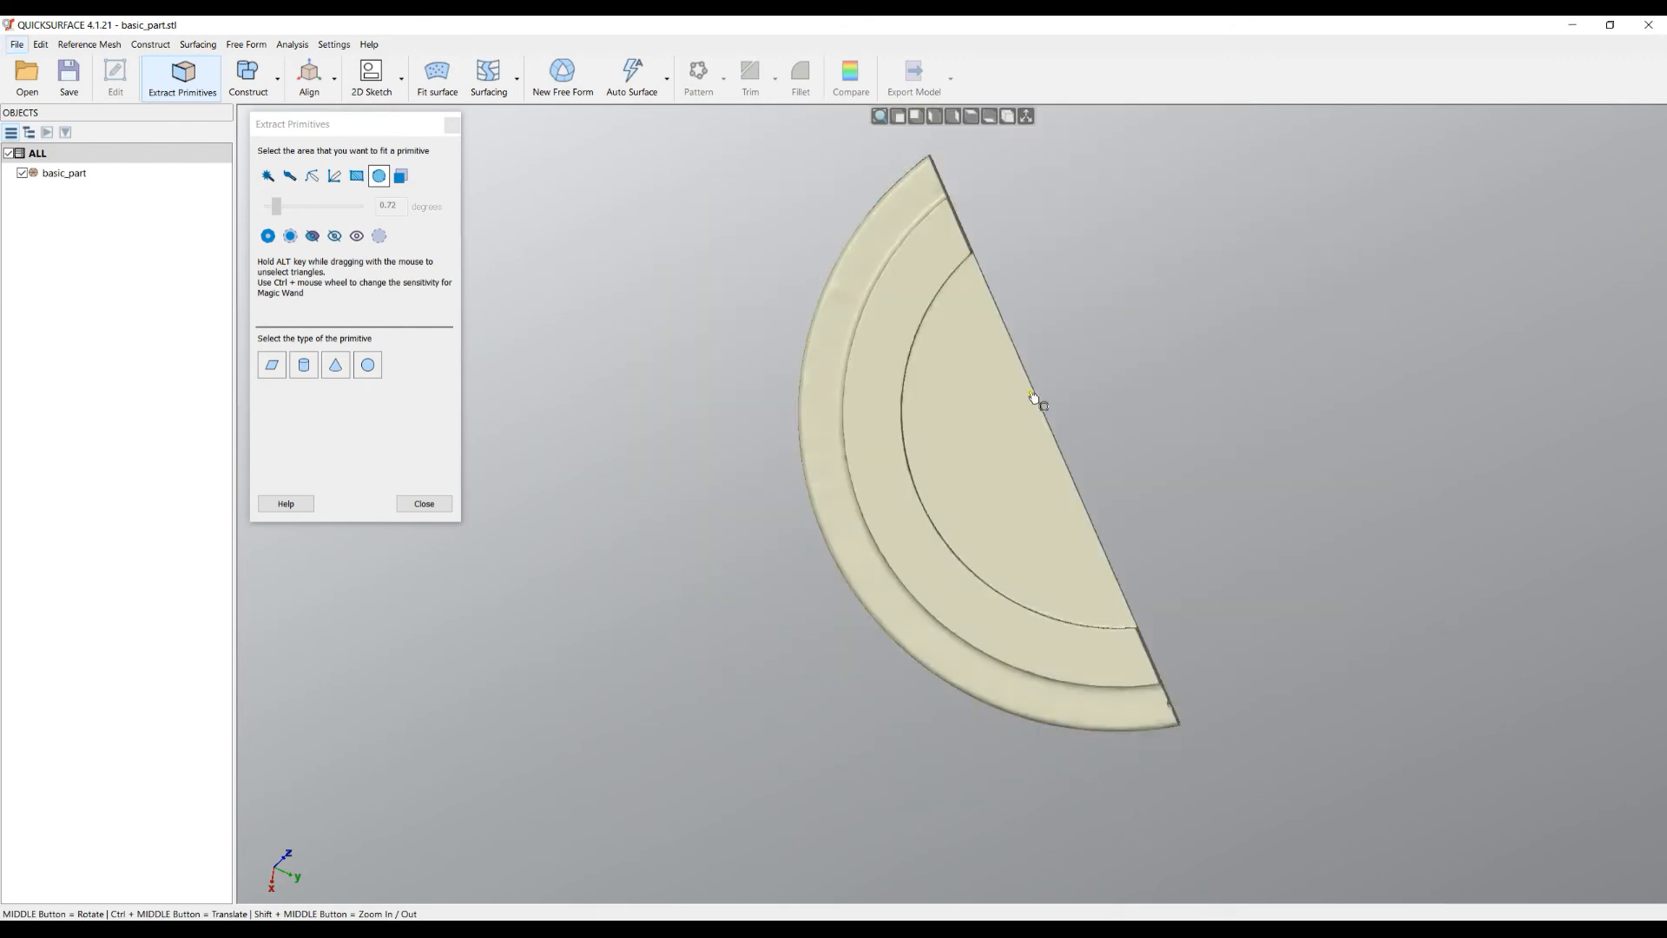
{"action": "scroll", "coordinate": [1038, 402], "scroll_direction": "down", "scroll_amount": 3}
{"action": "middle_click_drag", "start_coordinate": [1086, 432], "coordinate": [1396, 437]}
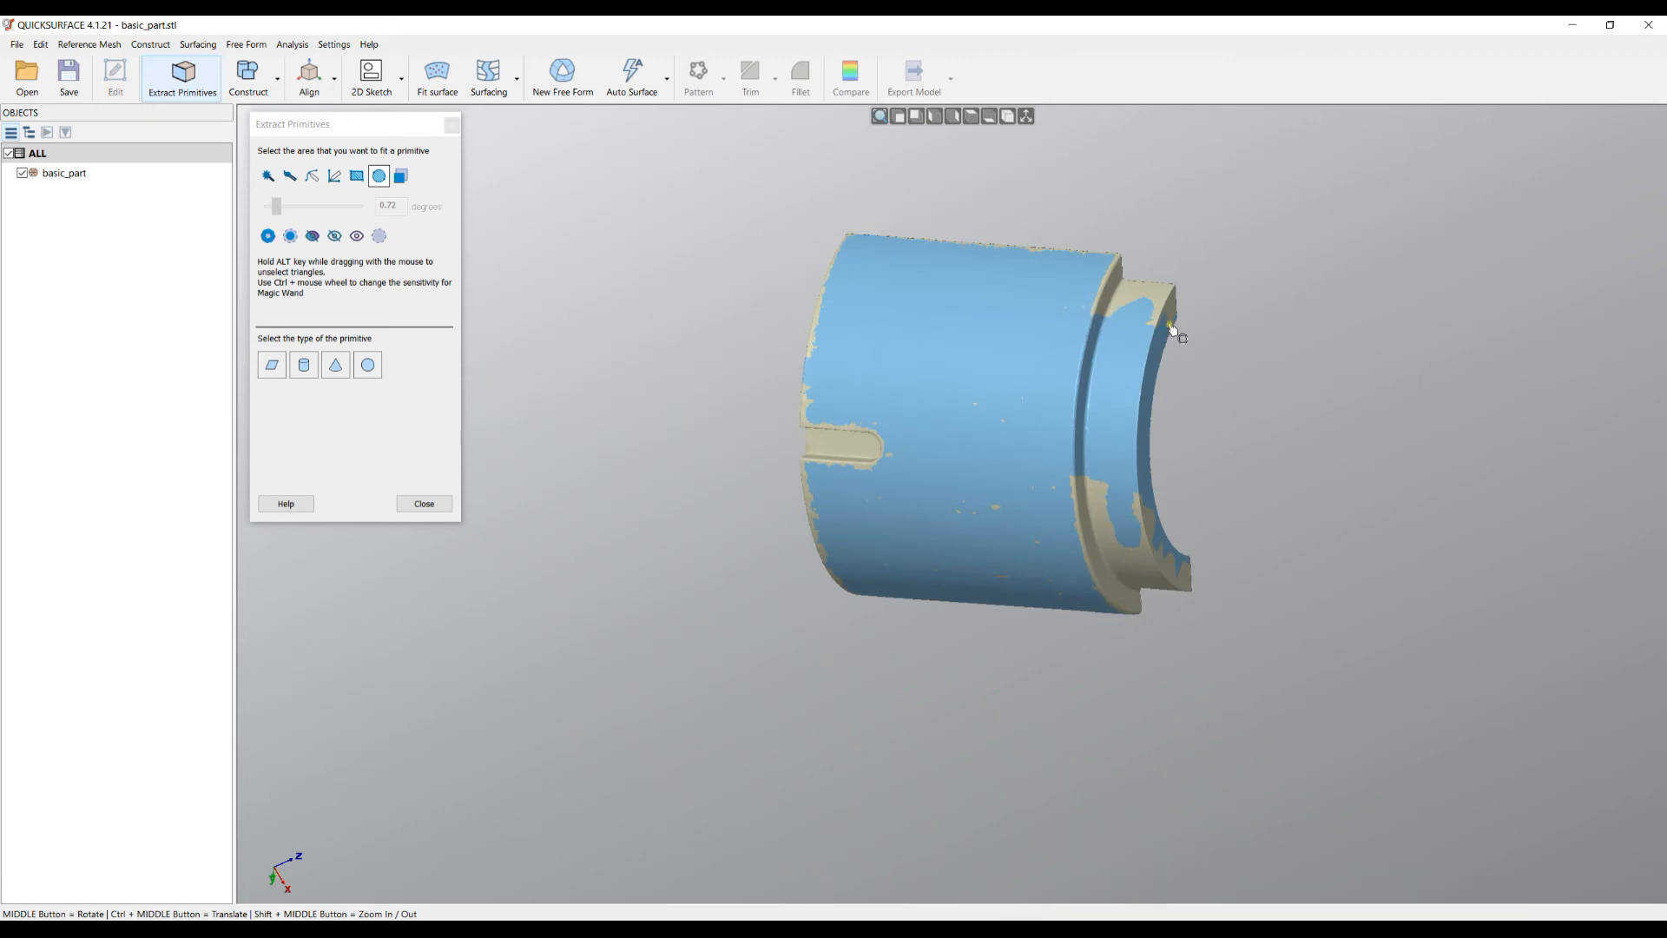
- Undo the last selection change, then deselect all triangles on basic_part
{"action": "left_click", "coordinate": [41, 44]}
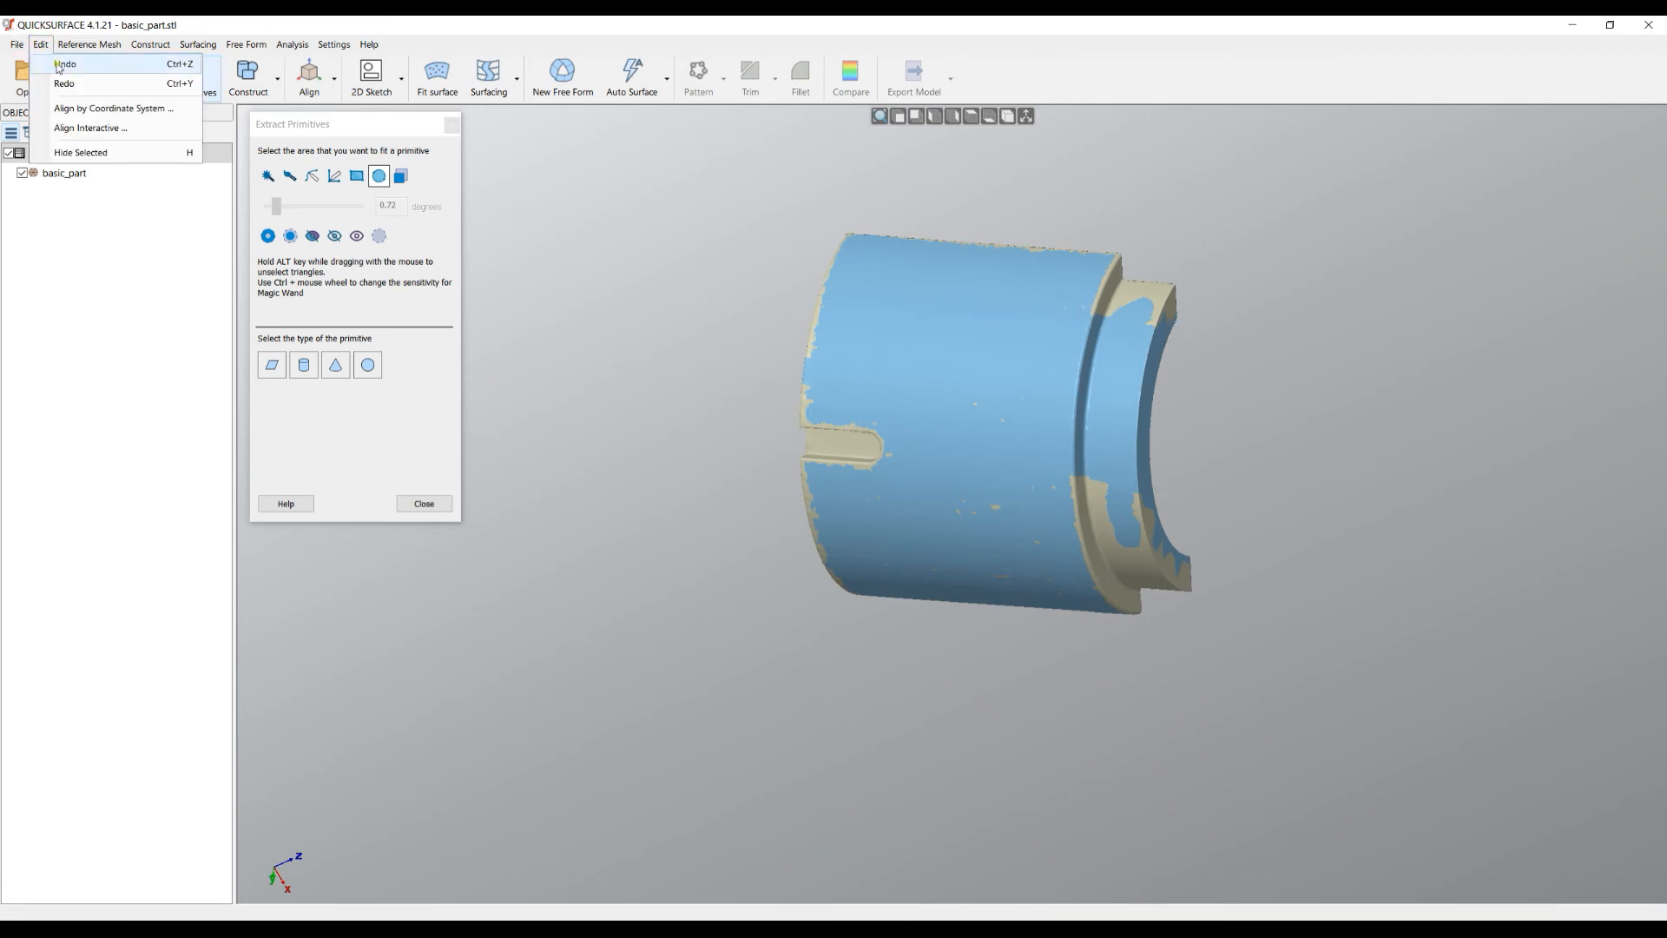
{"action": "left_click", "coordinate": [57, 65]}
{"action": "middle_click_drag", "start_coordinate": [998, 410], "coordinate": [1092, 420]}
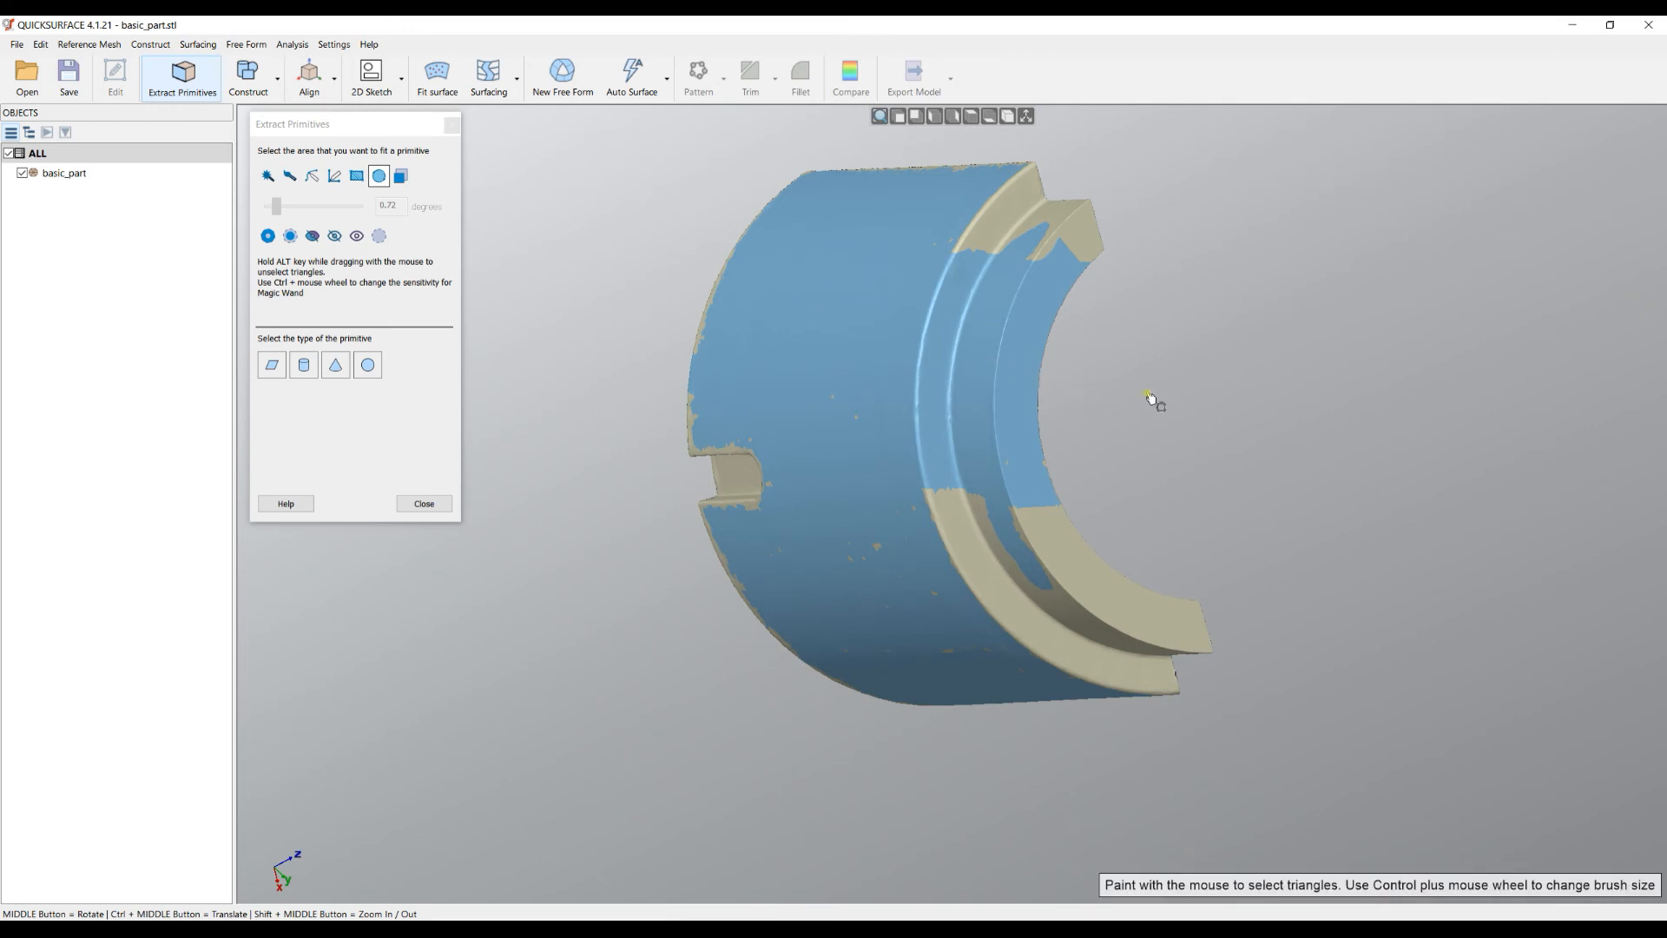
{"action": "left_click", "coordinate": [385, 240]}
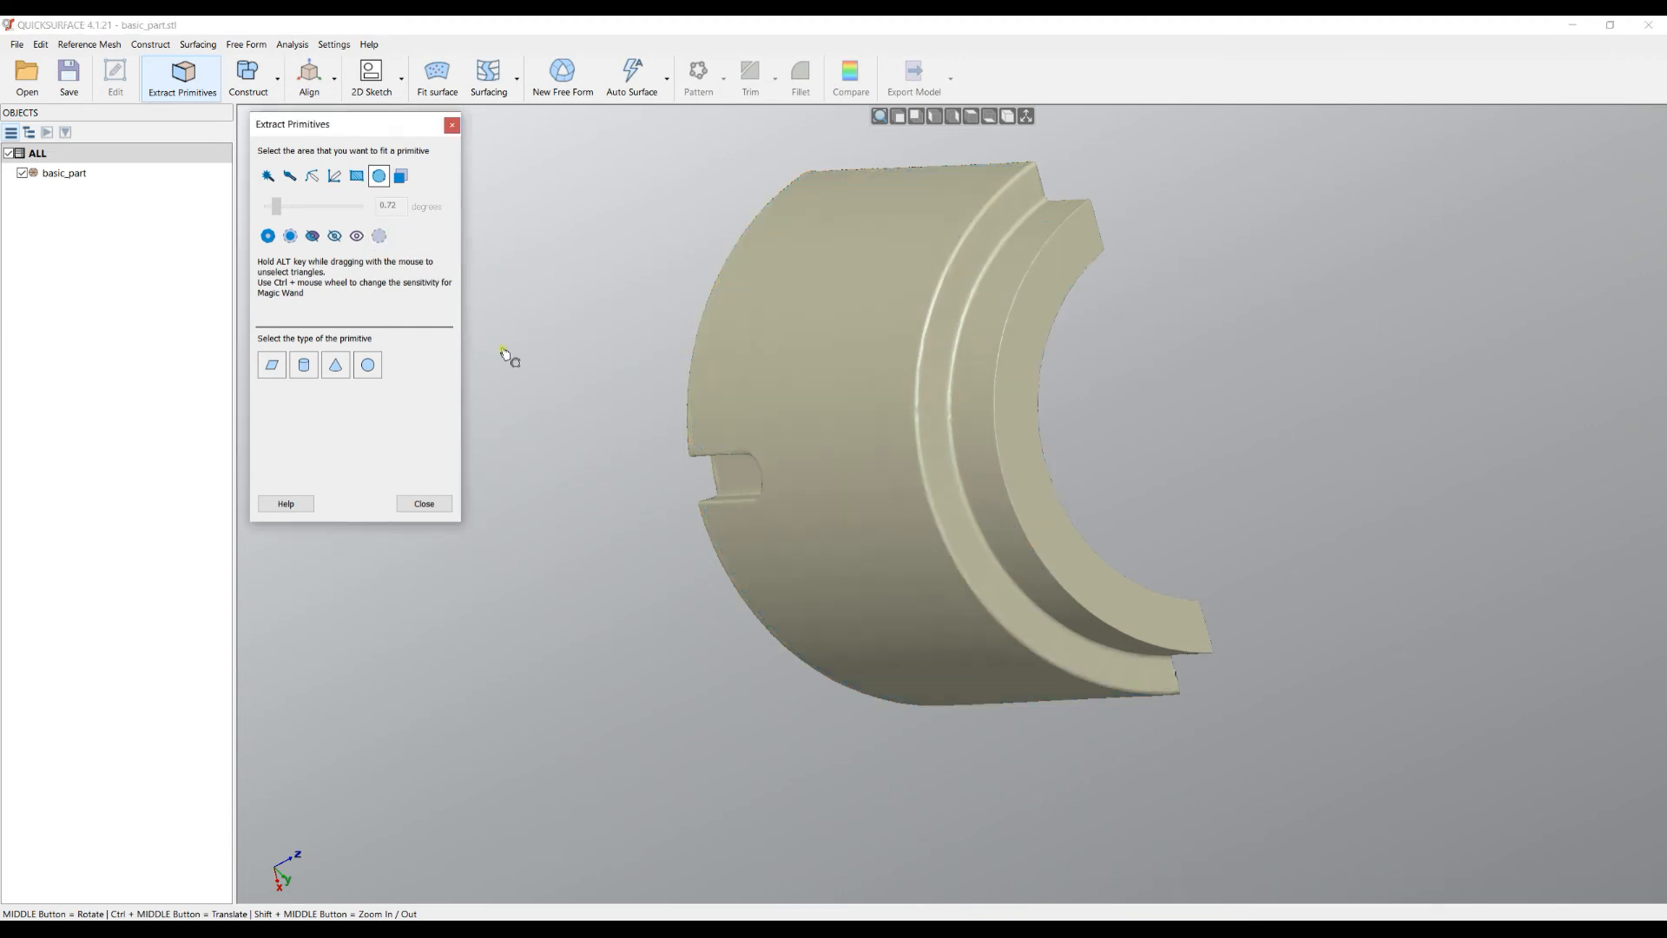
{"action": "middle_click_drag", "start_coordinate": [899, 451], "coordinate": [1363, 414]}
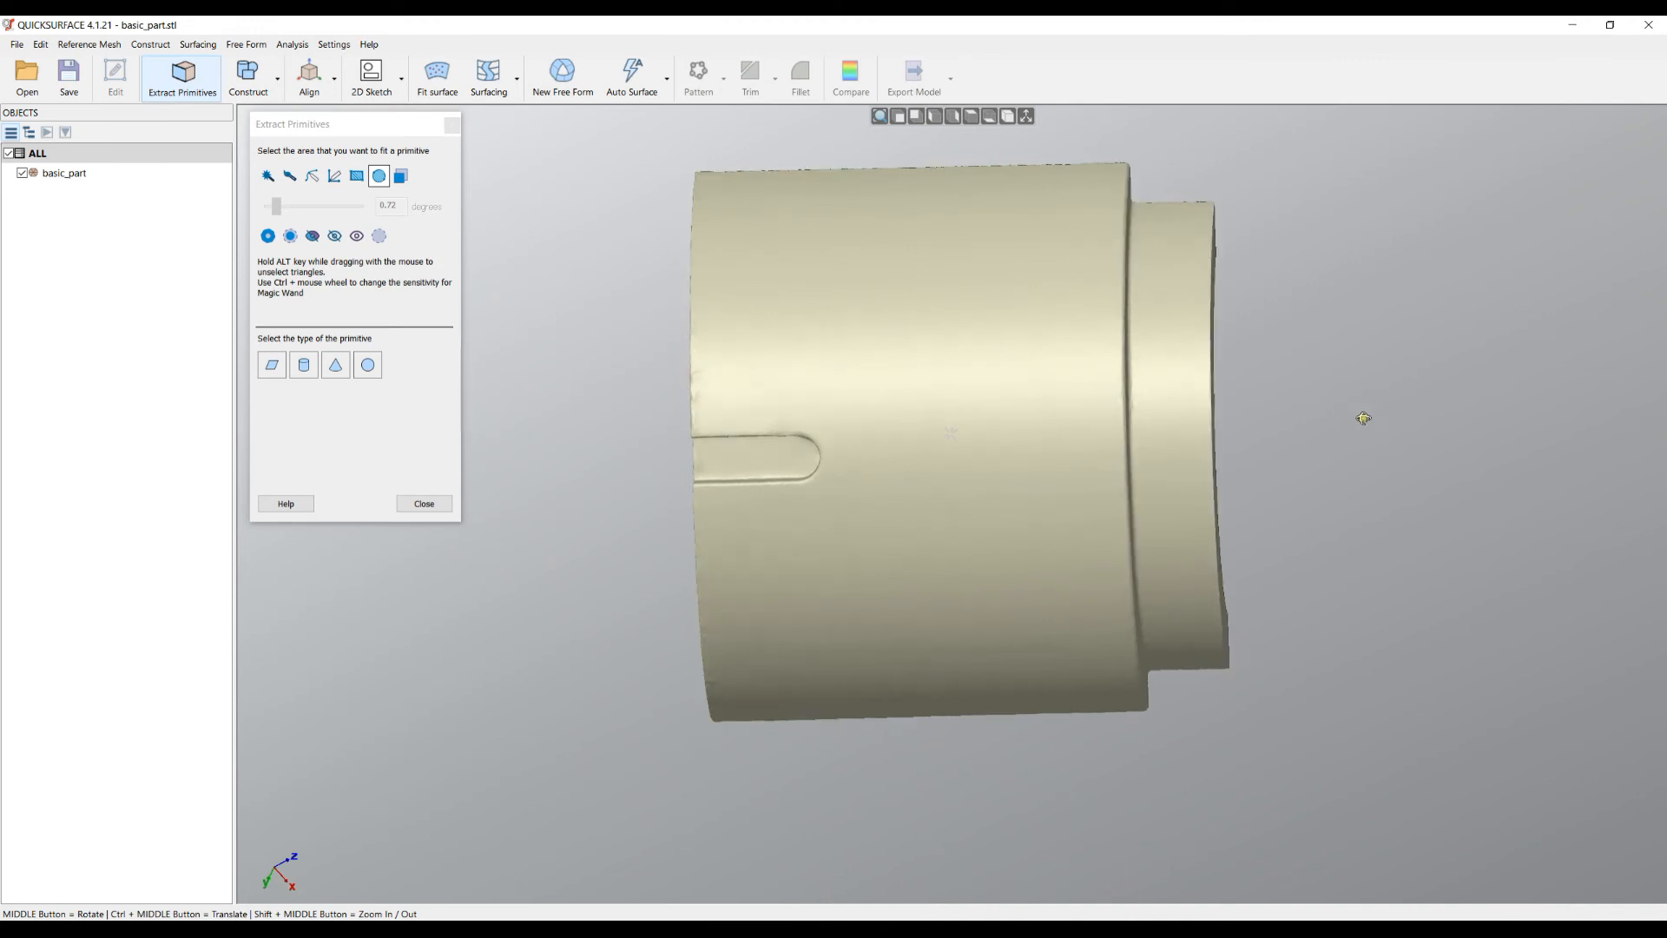
- Magic-wand select the whole cylindrical face and fill the holes in the selection
{"action": "left_click", "coordinate": [267, 175]}
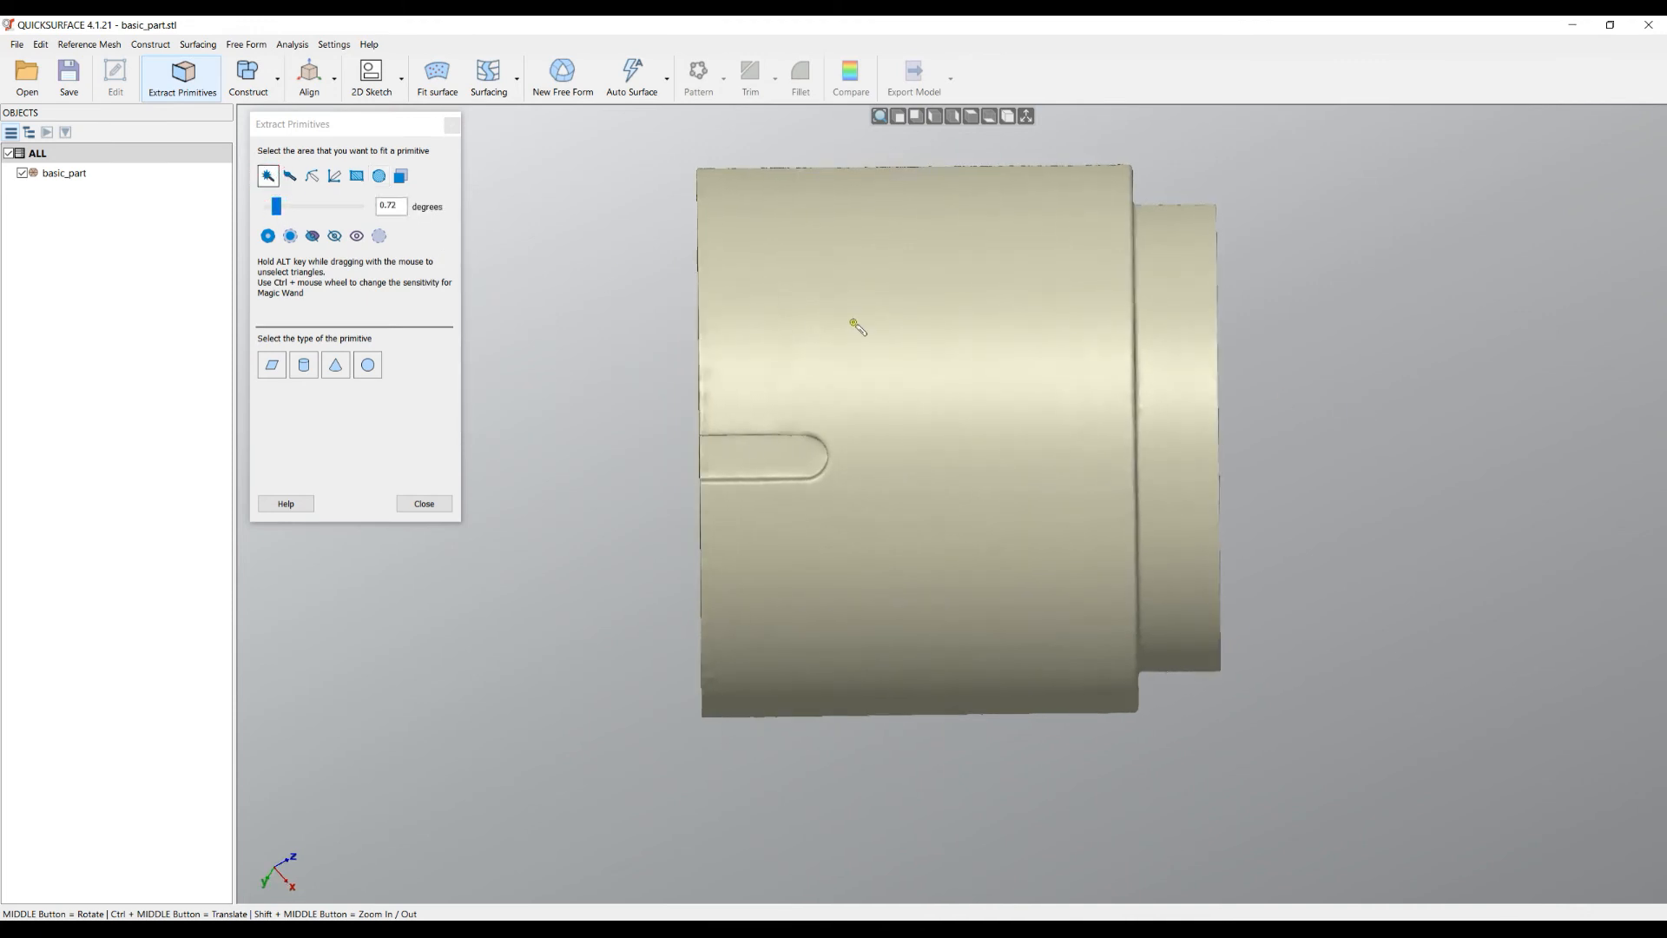
{"action": "left_click", "coordinate": [938, 446]}
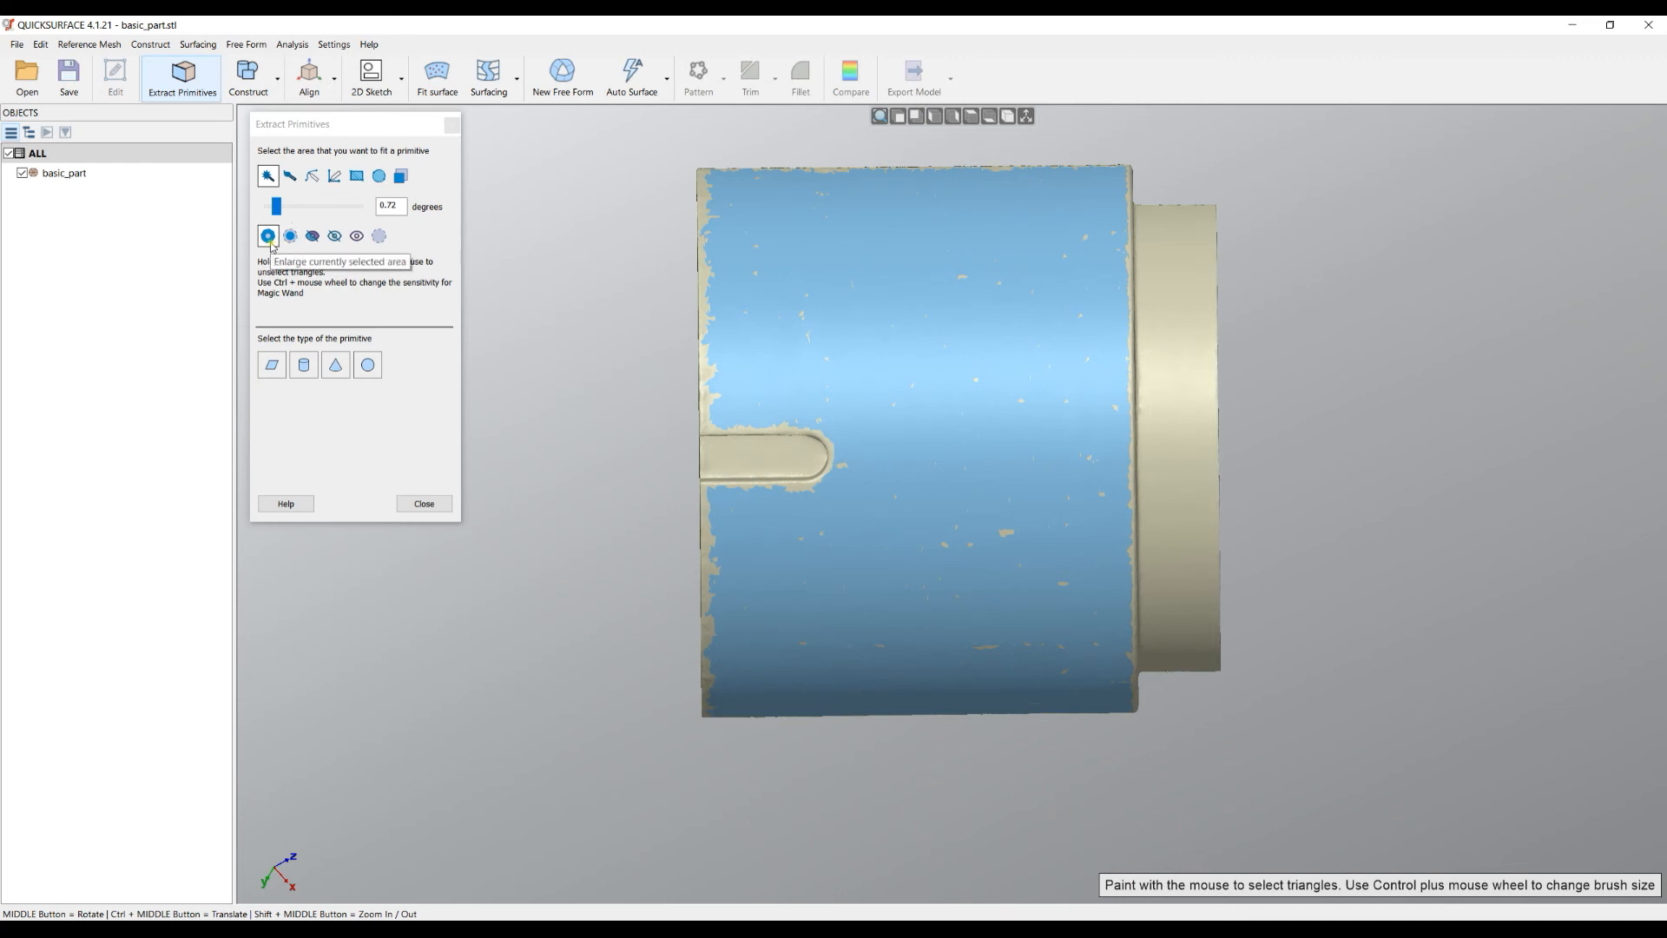
{"action": "scroll", "coordinate": [961, 267], "scroll_direction": "up", "scroll_amount": 2}
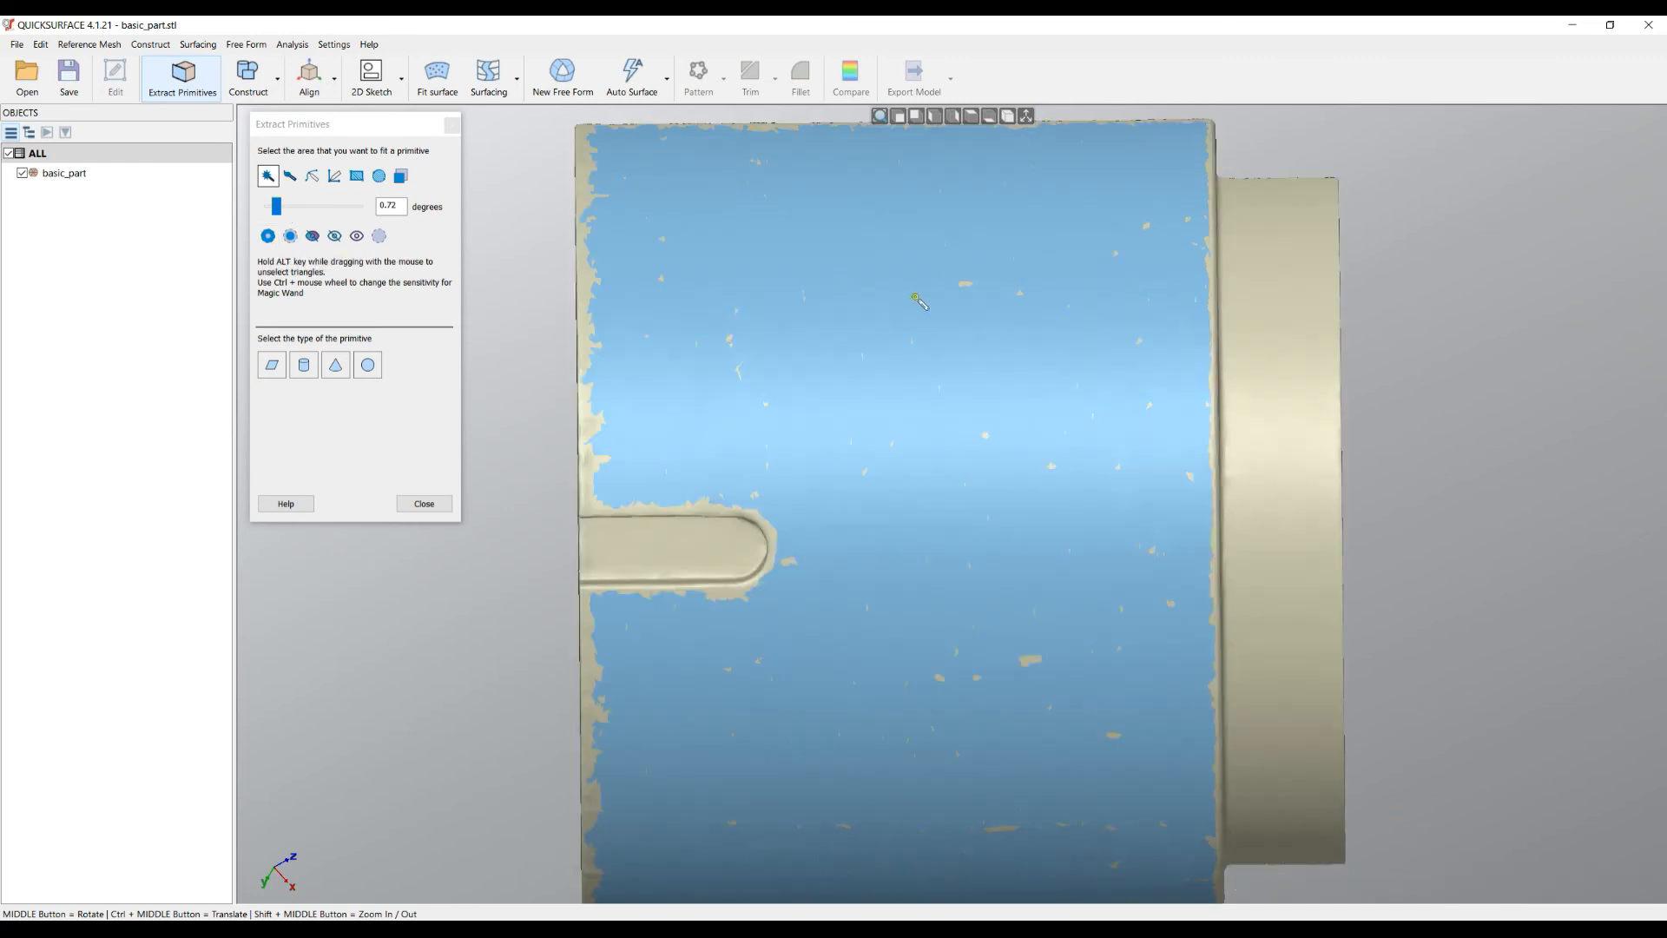
{"action": "left_click", "coordinate": [270, 238]}
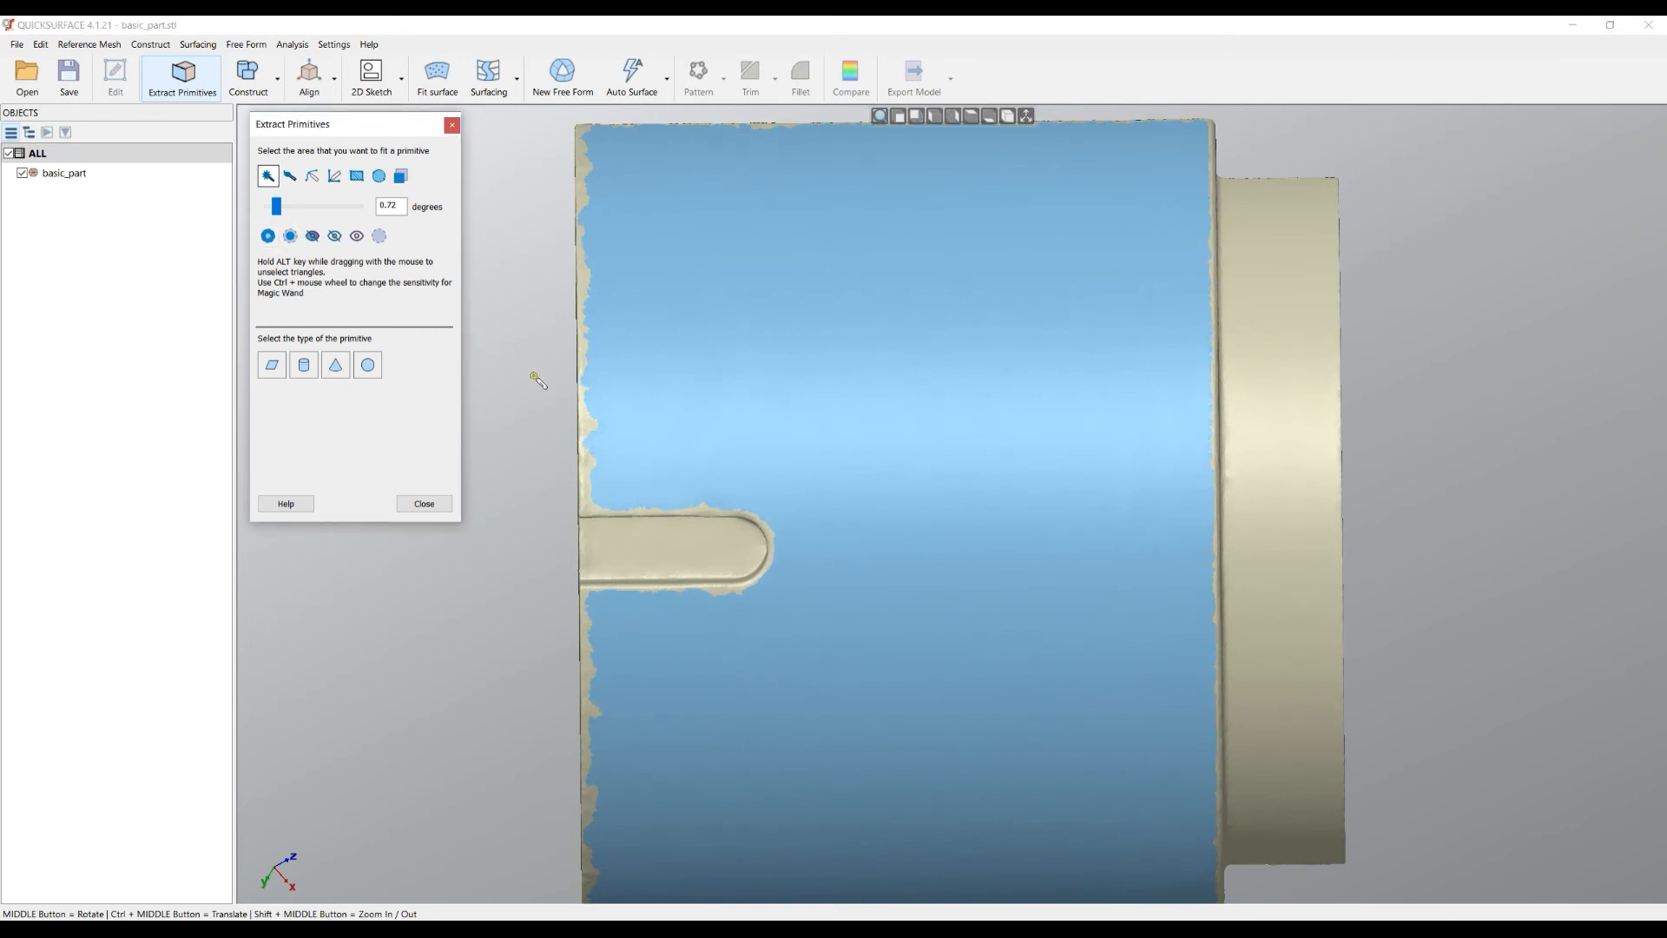
- Enlarge the selection twice, then shrink it five times to pull it back from the borders
{"action": "scroll", "coordinate": [556, 363], "scroll_direction": "up", "scroll_amount": 3}
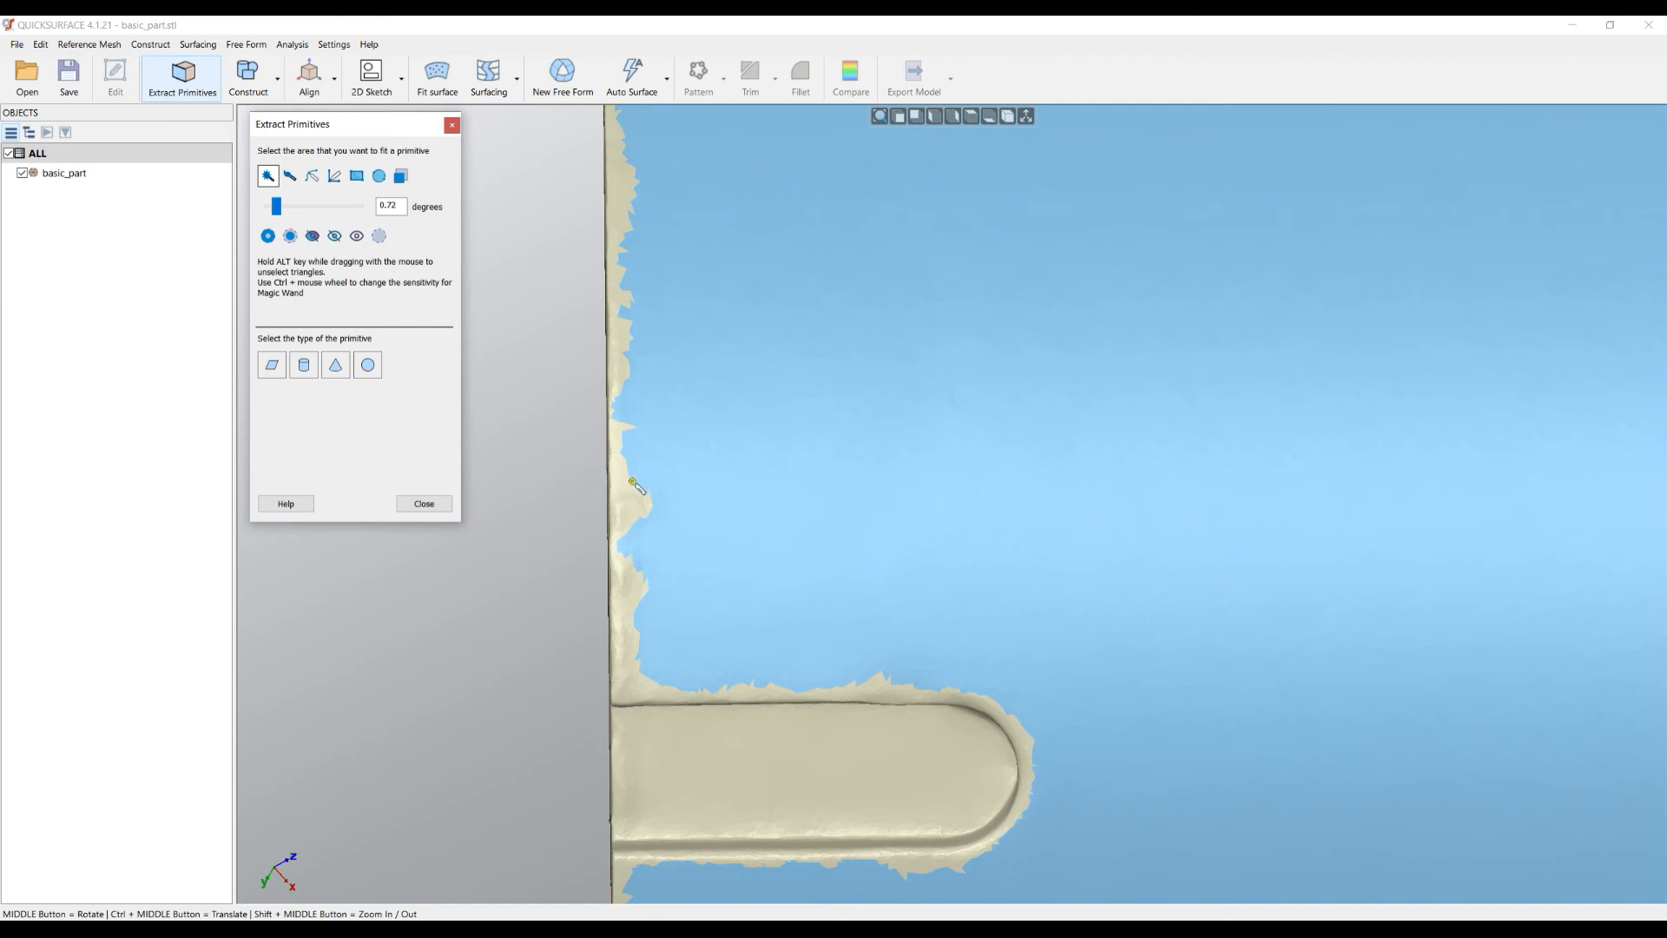
{"action": "left_click", "coordinate": [271, 240]}
{"action": "left_click", "coordinate": [271, 241]}
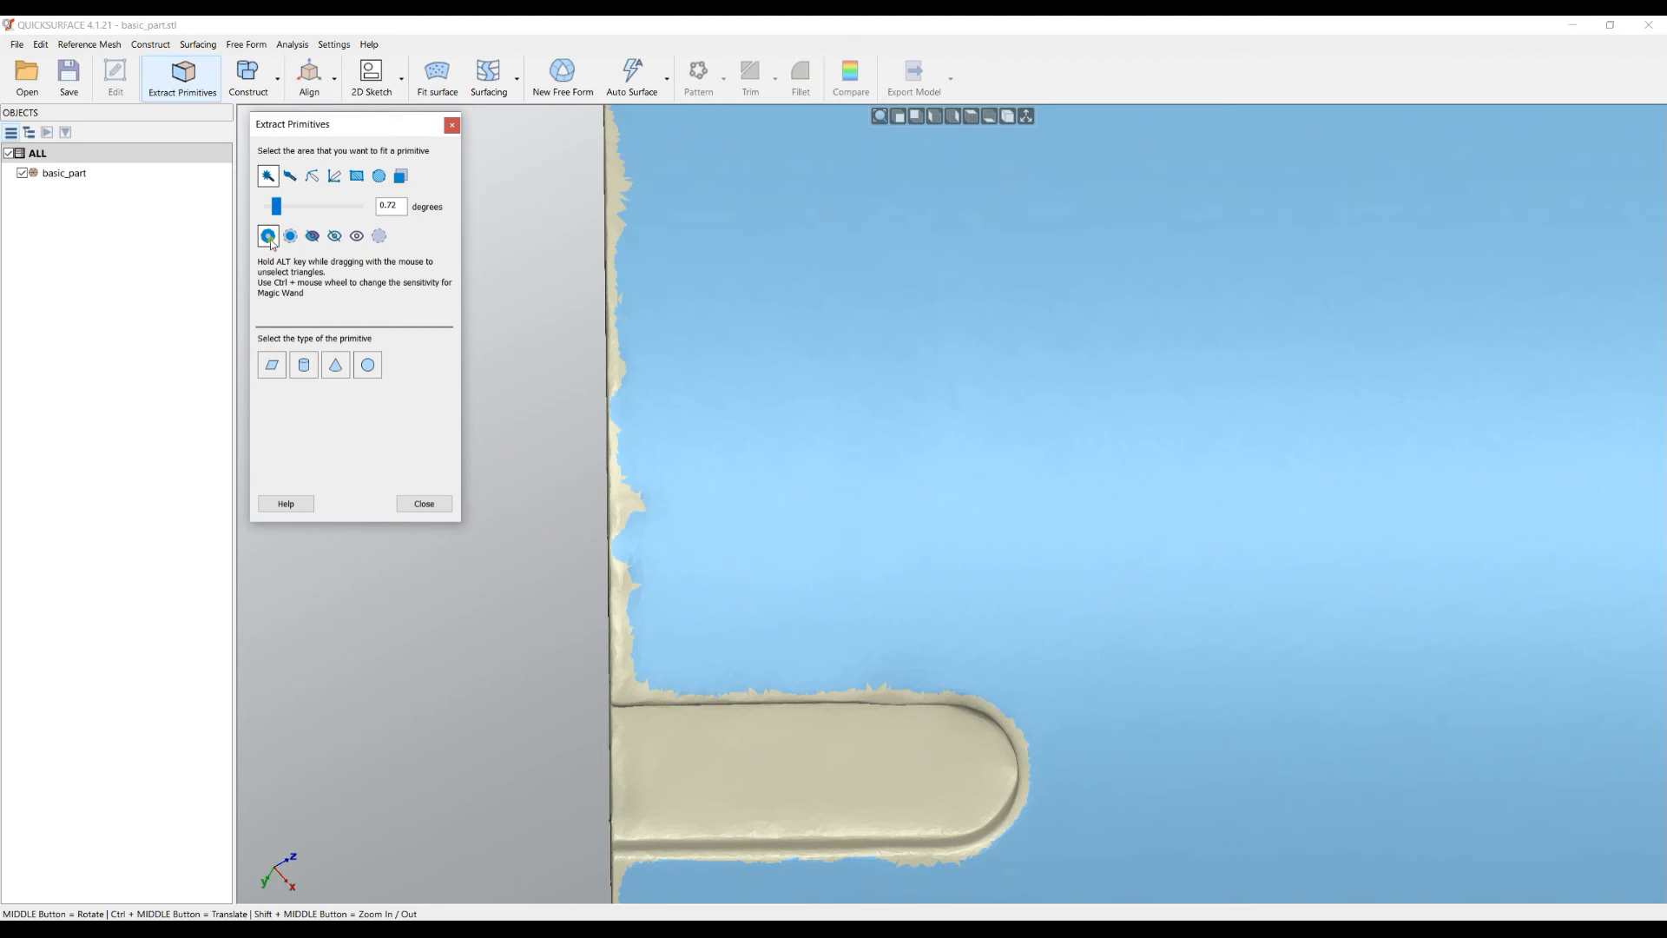
{"action": "left_click", "coordinate": [291, 236]}
{"action": "left_click", "coordinate": [290, 237]}
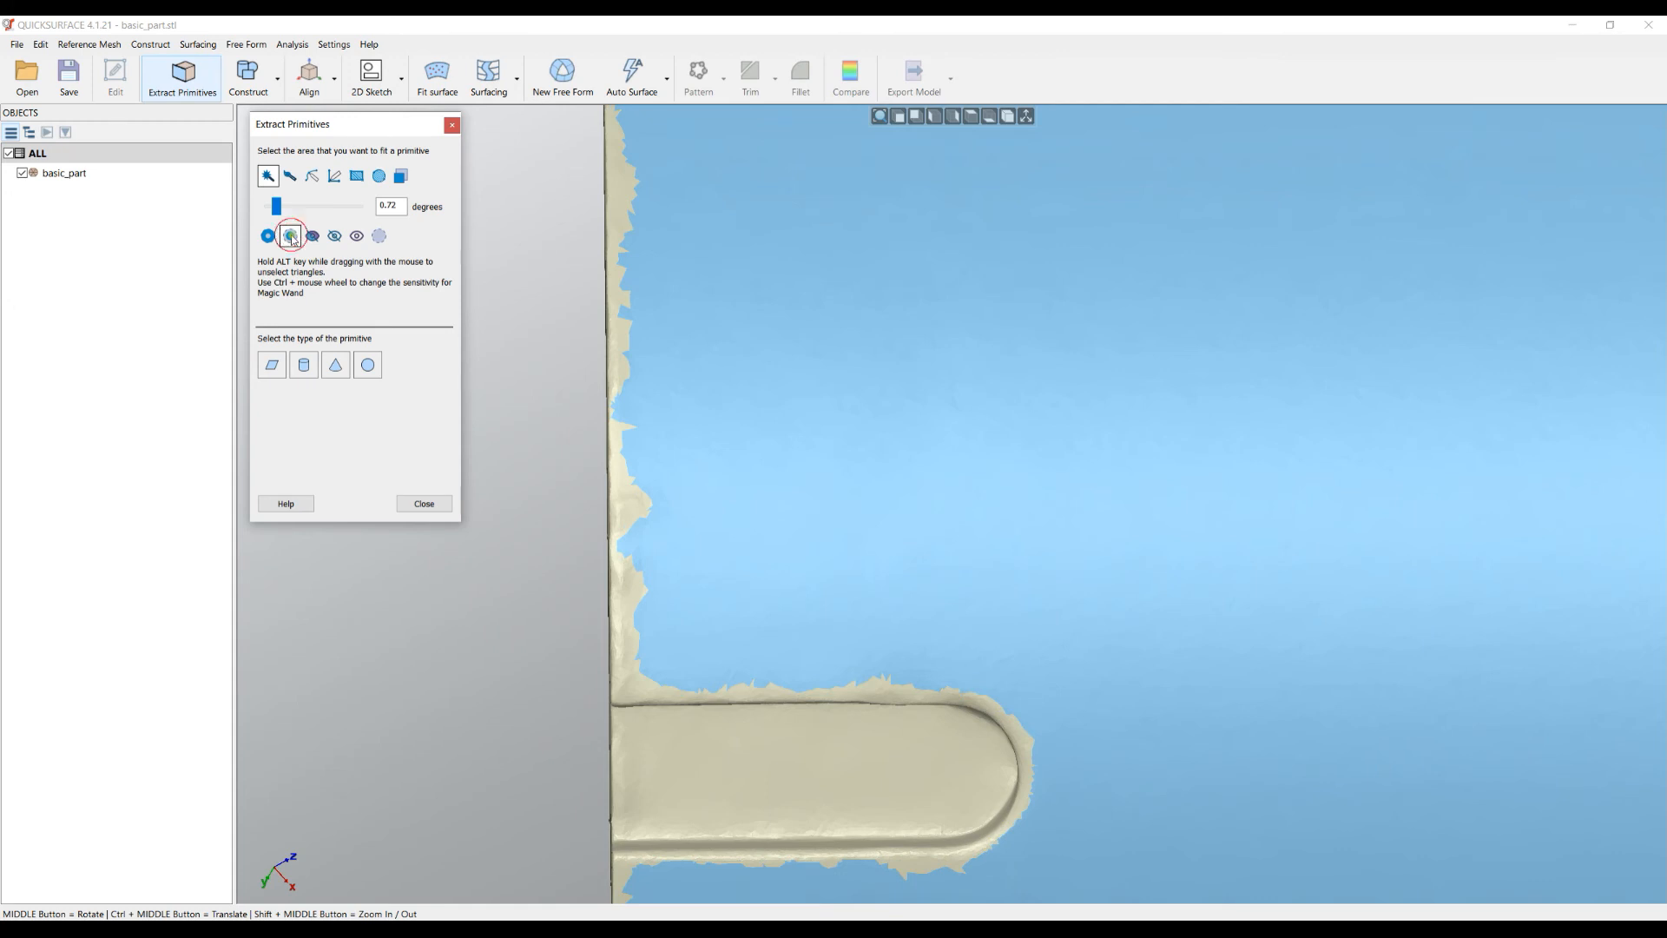
{"action": "left_click", "coordinate": [291, 236]}
{"action": "left_click", "coordinate": [291, 236]}
{"action": "left_click", "coordinate": [291, 236]}
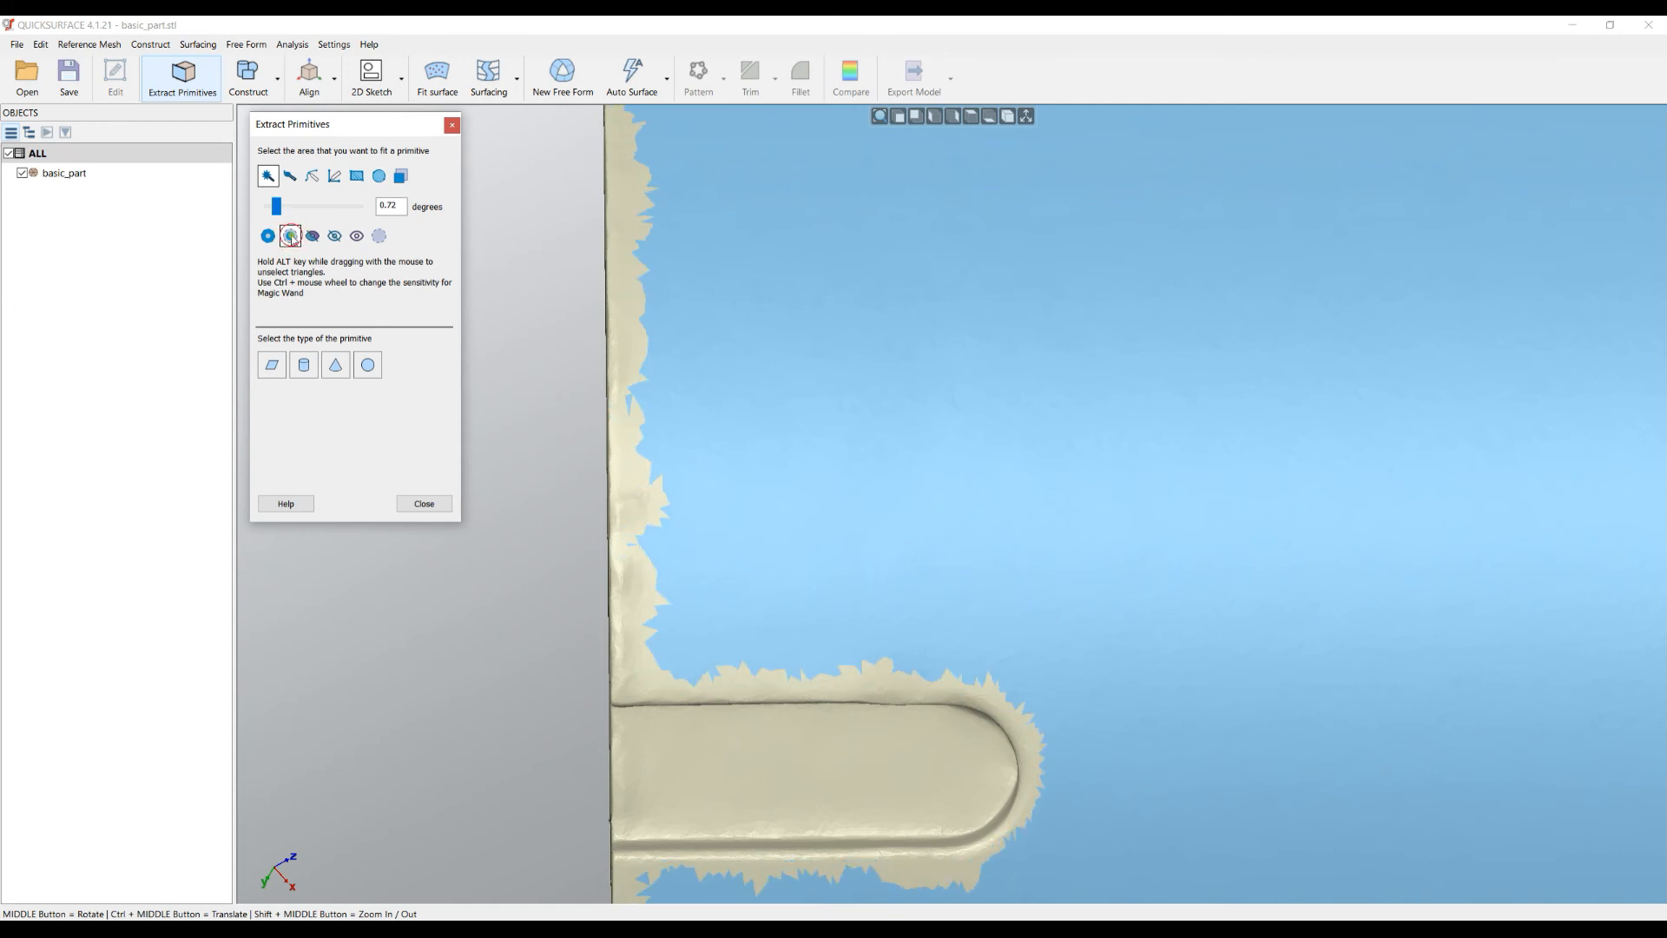
{"action": "scroll", "coordinate": [804, 375], "scroll_direction": "down", "scroll_amount": 5}
{"action": "middle_click_drag", "start_coordinate": [961, 381], "coordinate": [895, 324]}
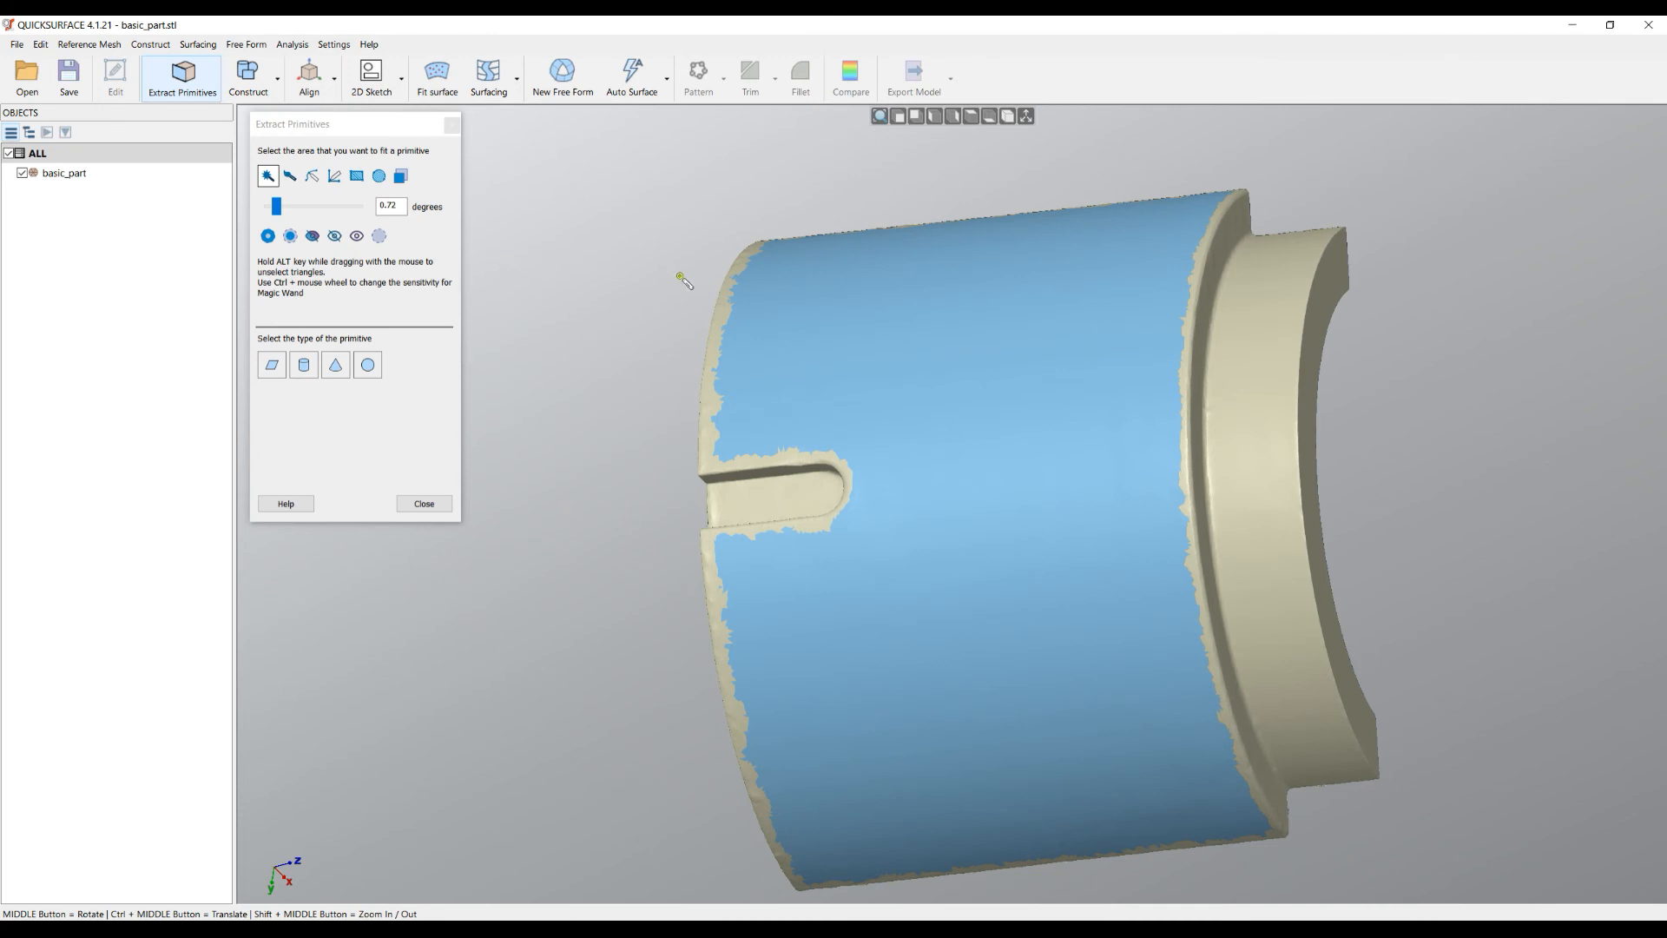
- Orbit and zoom in to view the part's left end face and the slot area
{"action": "middle_click_drag", "start_coordinate": [746, 372], "coordinate": [860, 466]}
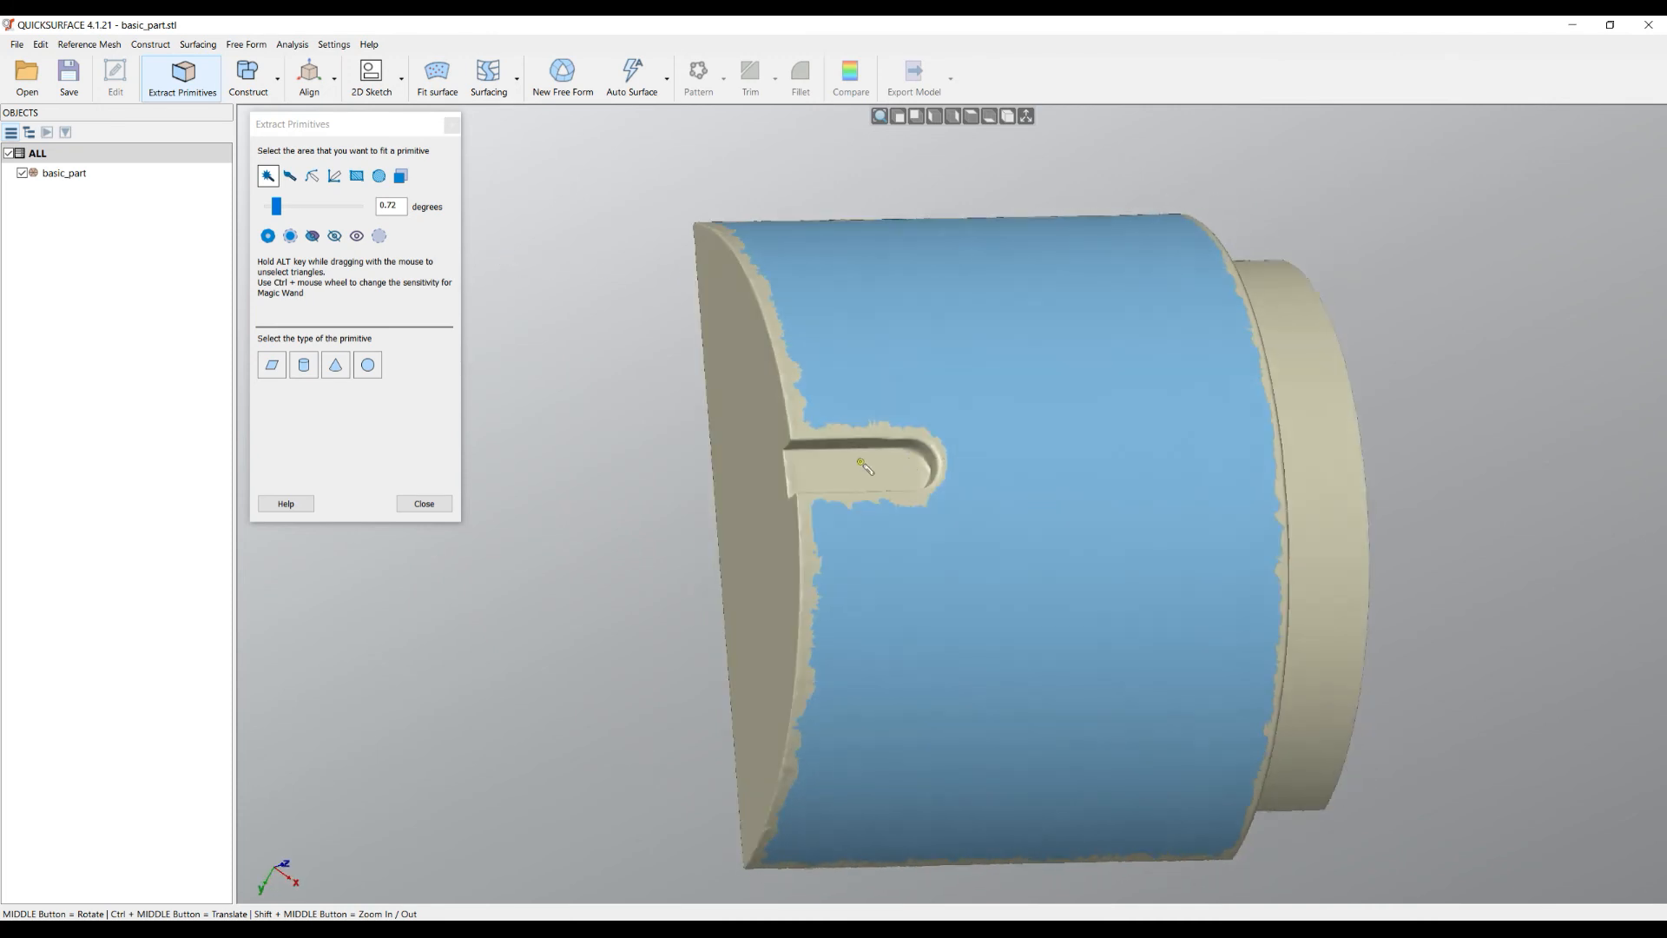
{"action": "scroll", "coordinate": [860, 466], "scroll_direction": "up", "scroll_amount": 3}
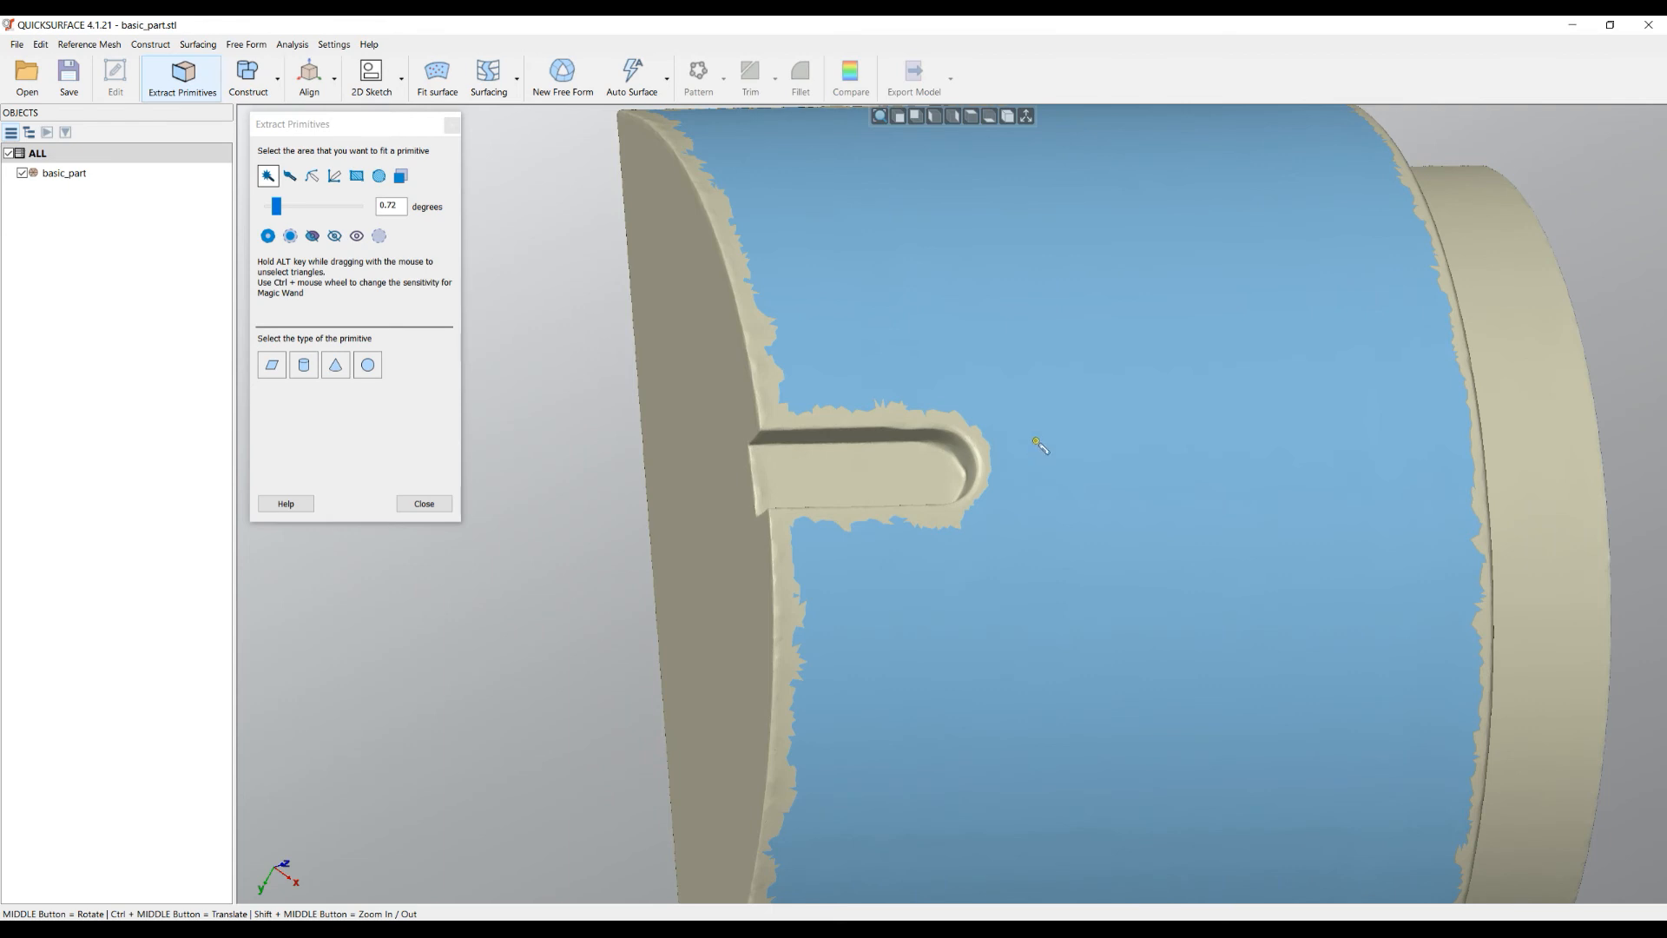
{"action": "scroll", "coordinate": [752, 452], "scroll_direction": "up", "scroll_amount": 2}
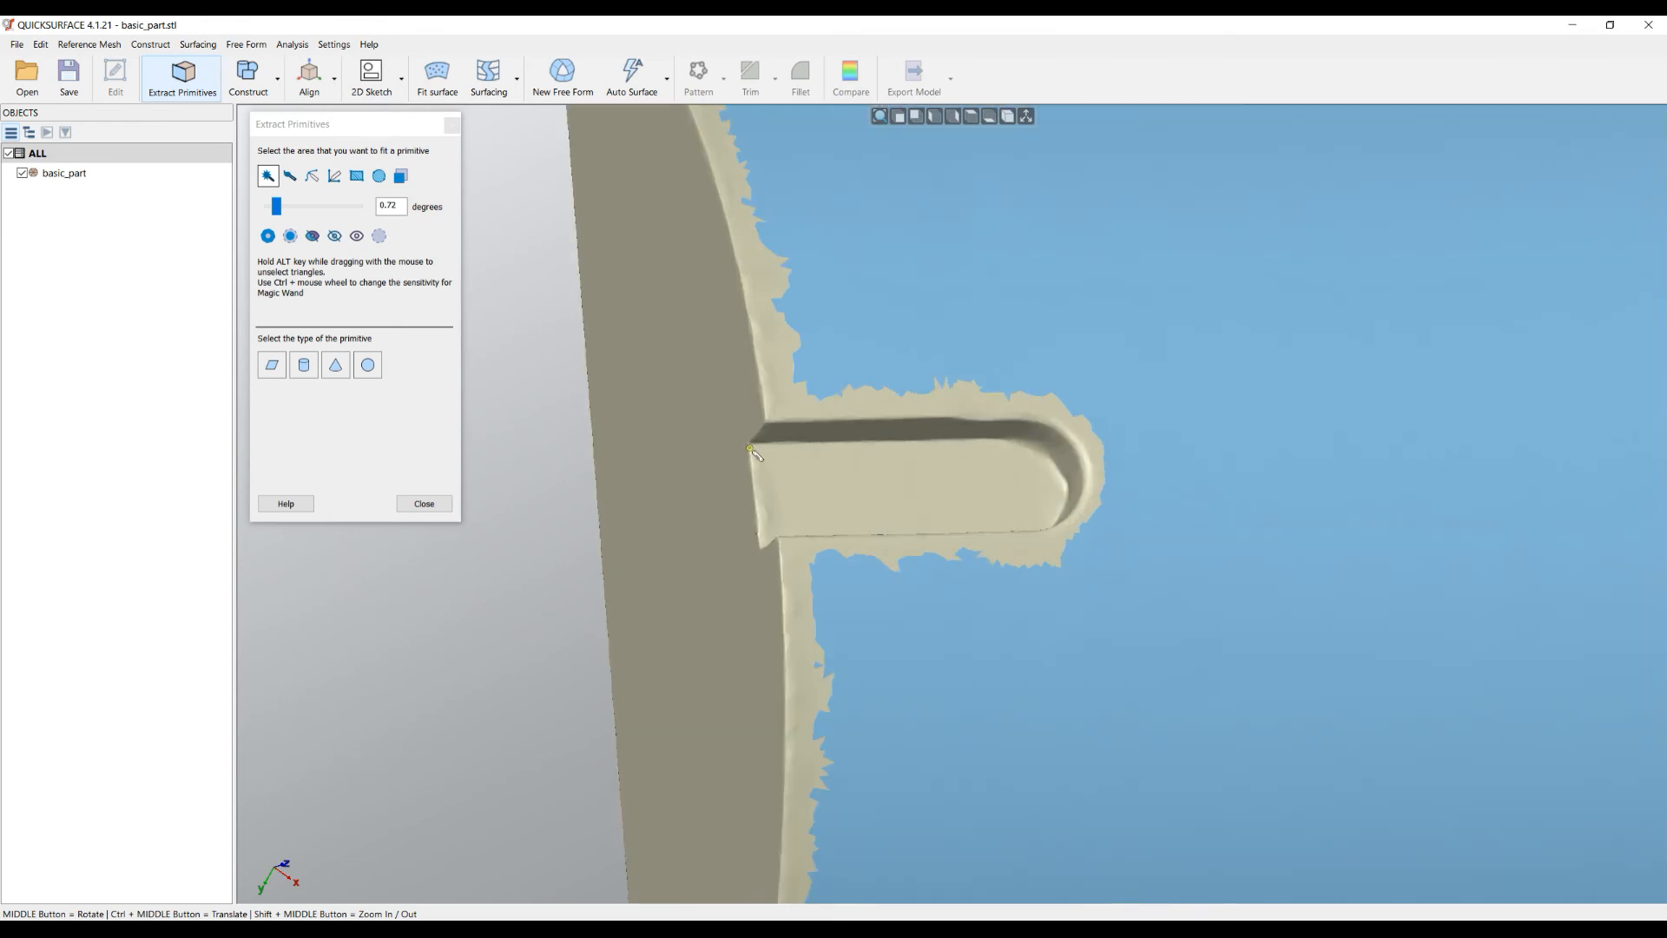
- Deselect all, then rectangle-select a patch around the slot with select-through enabled
{"action": "left_click", "coordinate": [385, 240]}
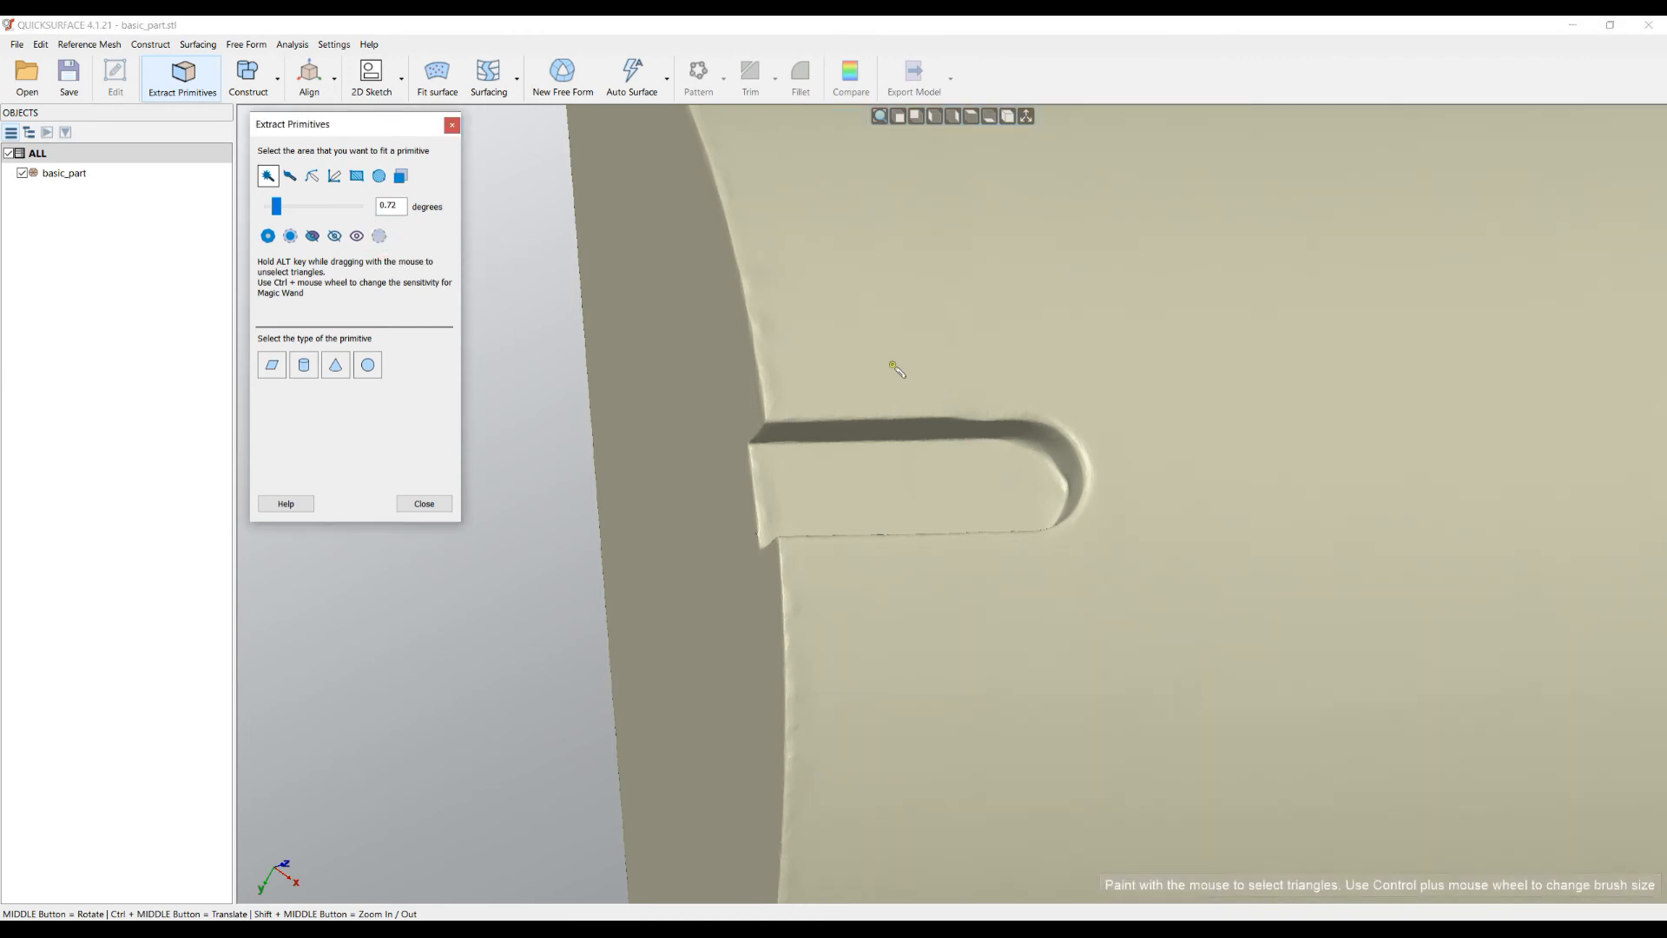
{"action": "left_click", "coordinate": [356, 176]}
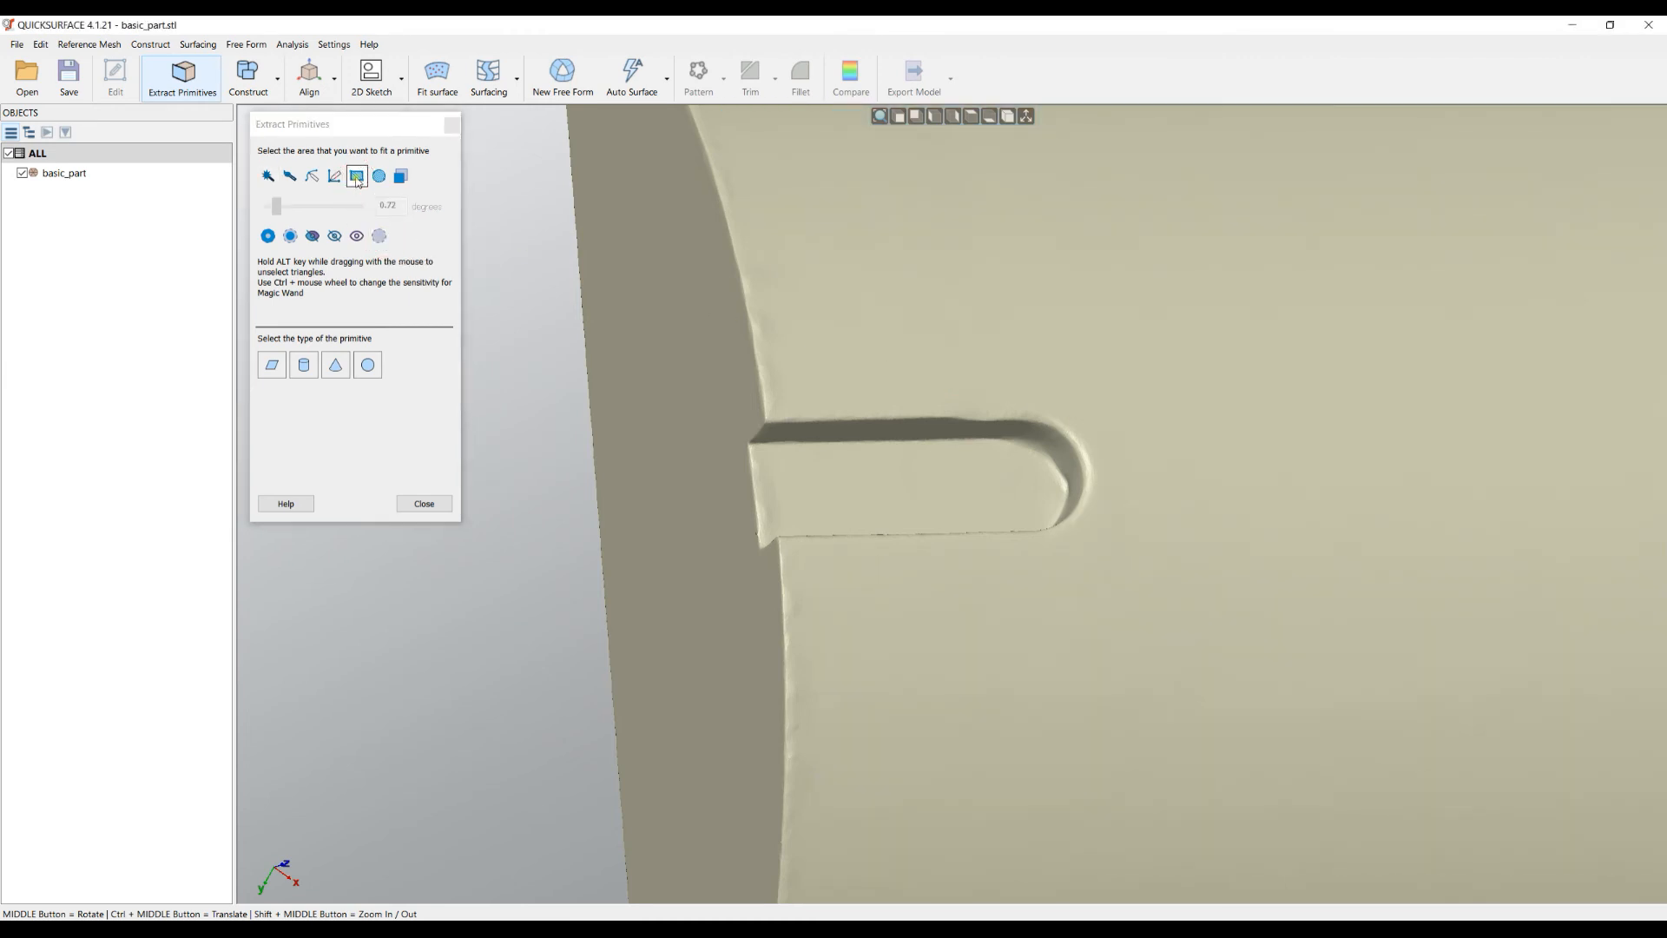
{"action": "left_click", "coordinate": [403, 180]}
{"action": "left_click_drag", "start_coordinate": [510, 234], "coordinate": [1374, 728]}
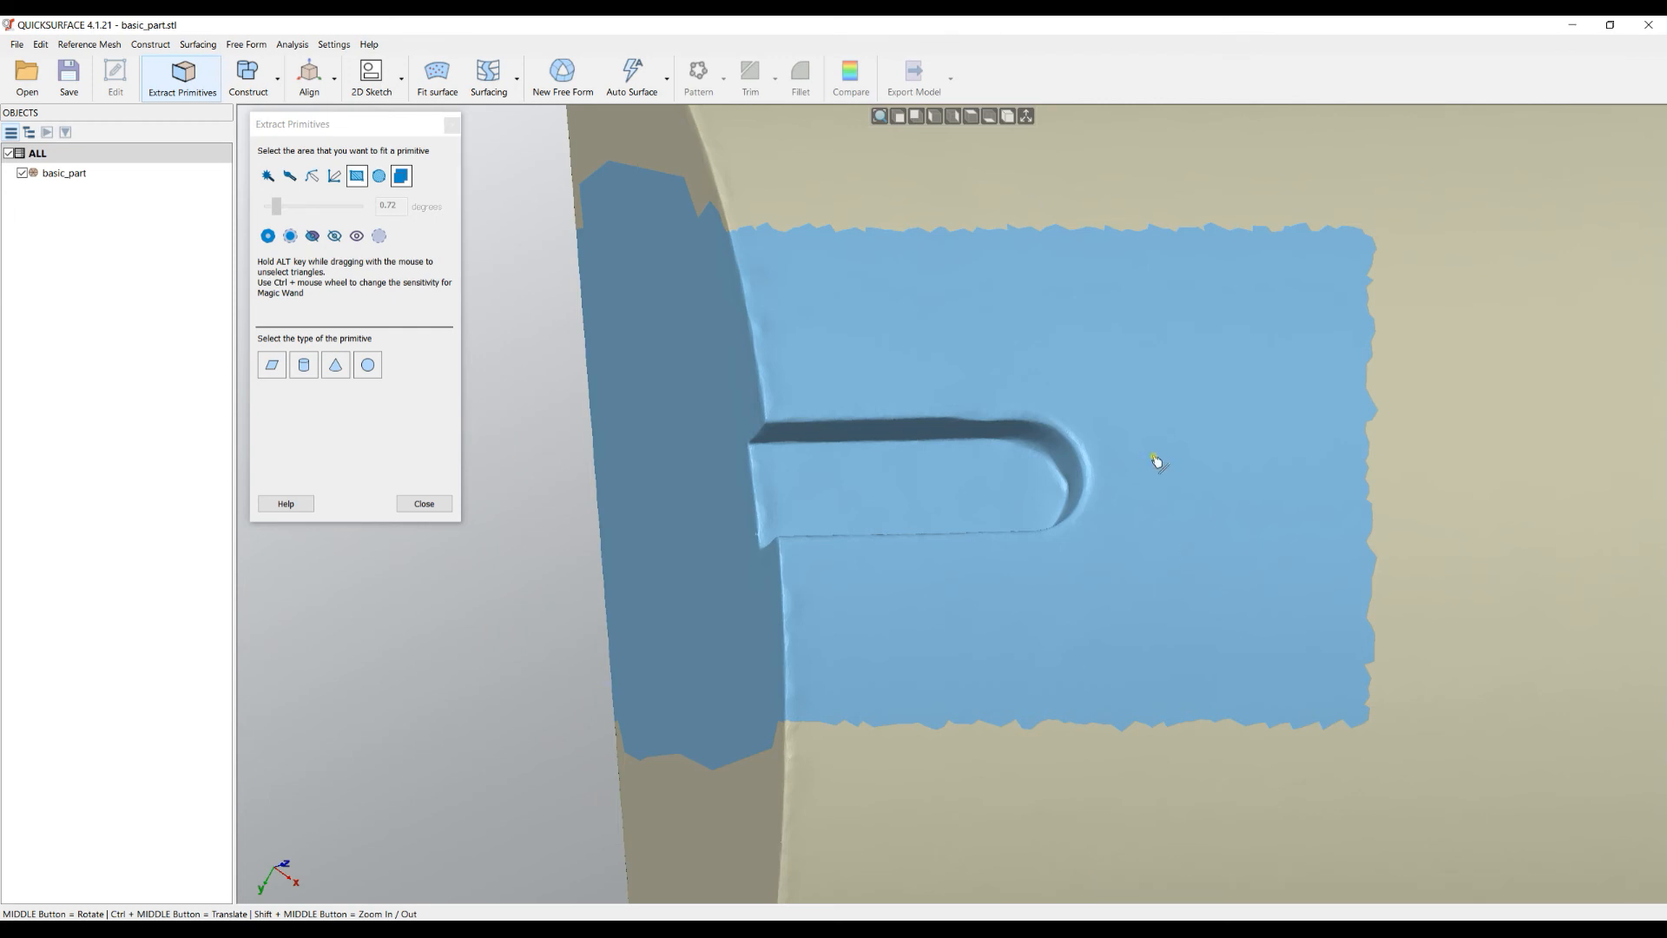
- Show only the selected patch around the slot and orbit it to an edge-on view
{"action": "left_click", "coordinate": [312, 236]}
{"action": "middle_click_drag", "start_coordinate": [971, 581], "coordinate": [828, 289]}
{"action": "middle_click_drag", "start_coordinate": [1079, 525], "coordinate": [1109, 339]}
{"action": "scroll", "coordinate": [1017, 343], "scroll_direction": "down", "scroll_amount": 3}
{"action": "mouse_move", "coordinate": [949, 428]}
{"action": "middle_mouse_down"}
{"action": "mouse_move", "coordinate": [950, 398]}
{"action": "mouse_move", "coordinate": [920, 402]}
{"action": "mouse_move", "coordinate": [871, 289]}
{"action": "middle_mouse_up"}
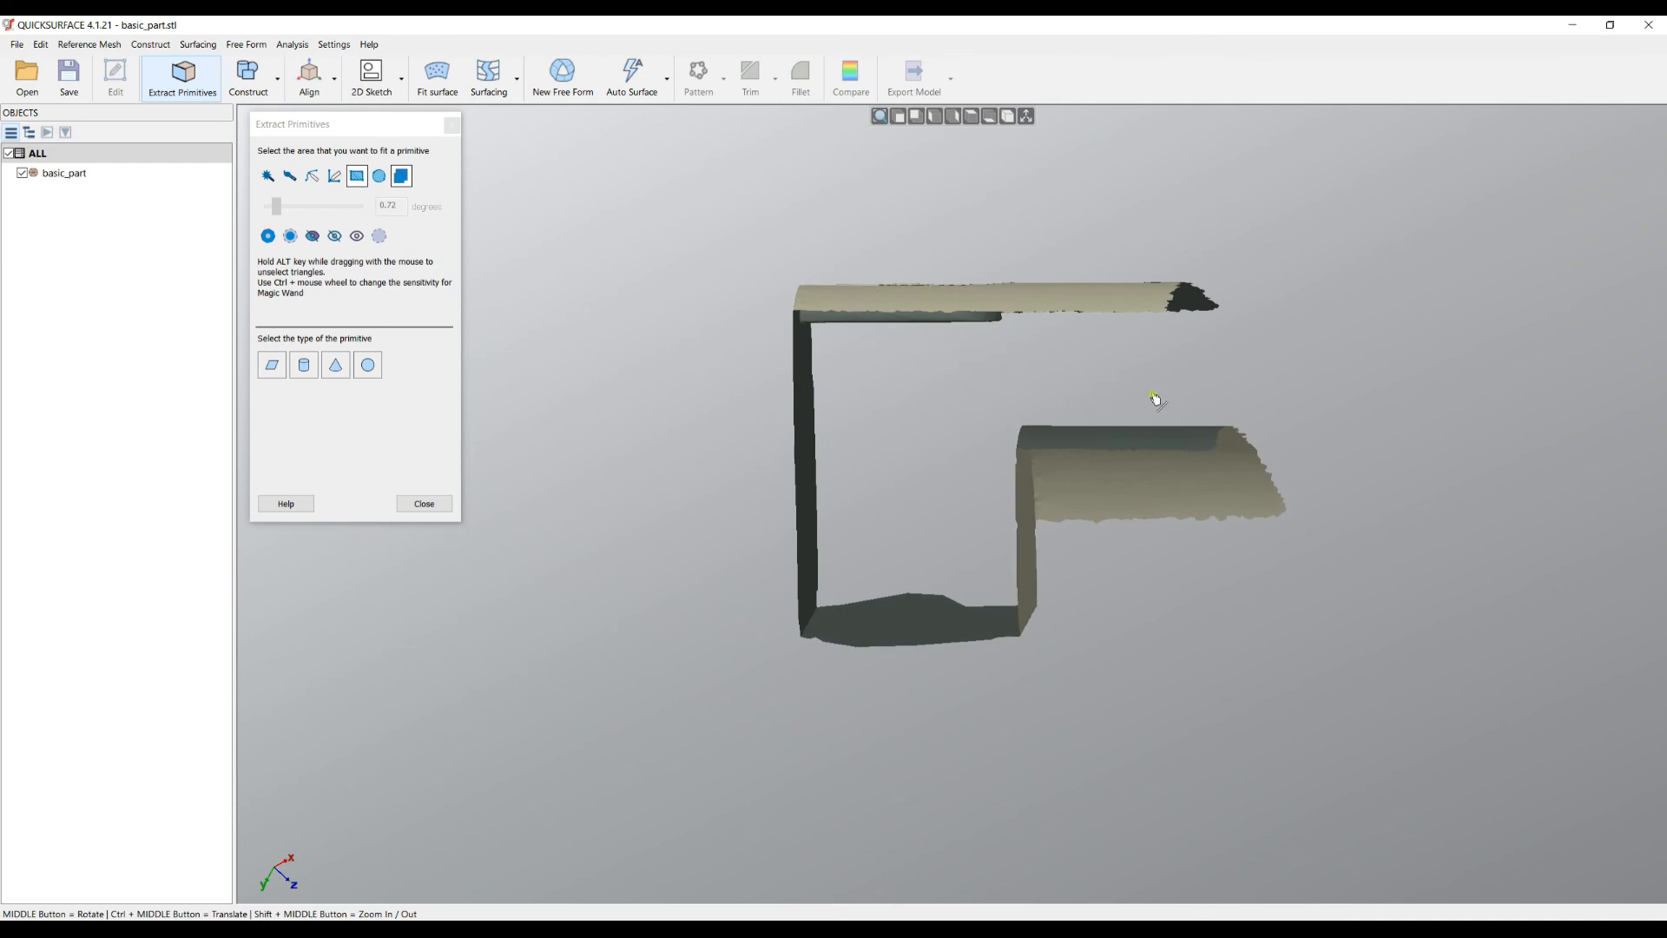
- Rectangle-select the patch's lower and side faces and hide them, leaving the upper strip
{"action": "left_click_drag", "start_coordinate": [1454, 396], "coordinate": [733, 688]}
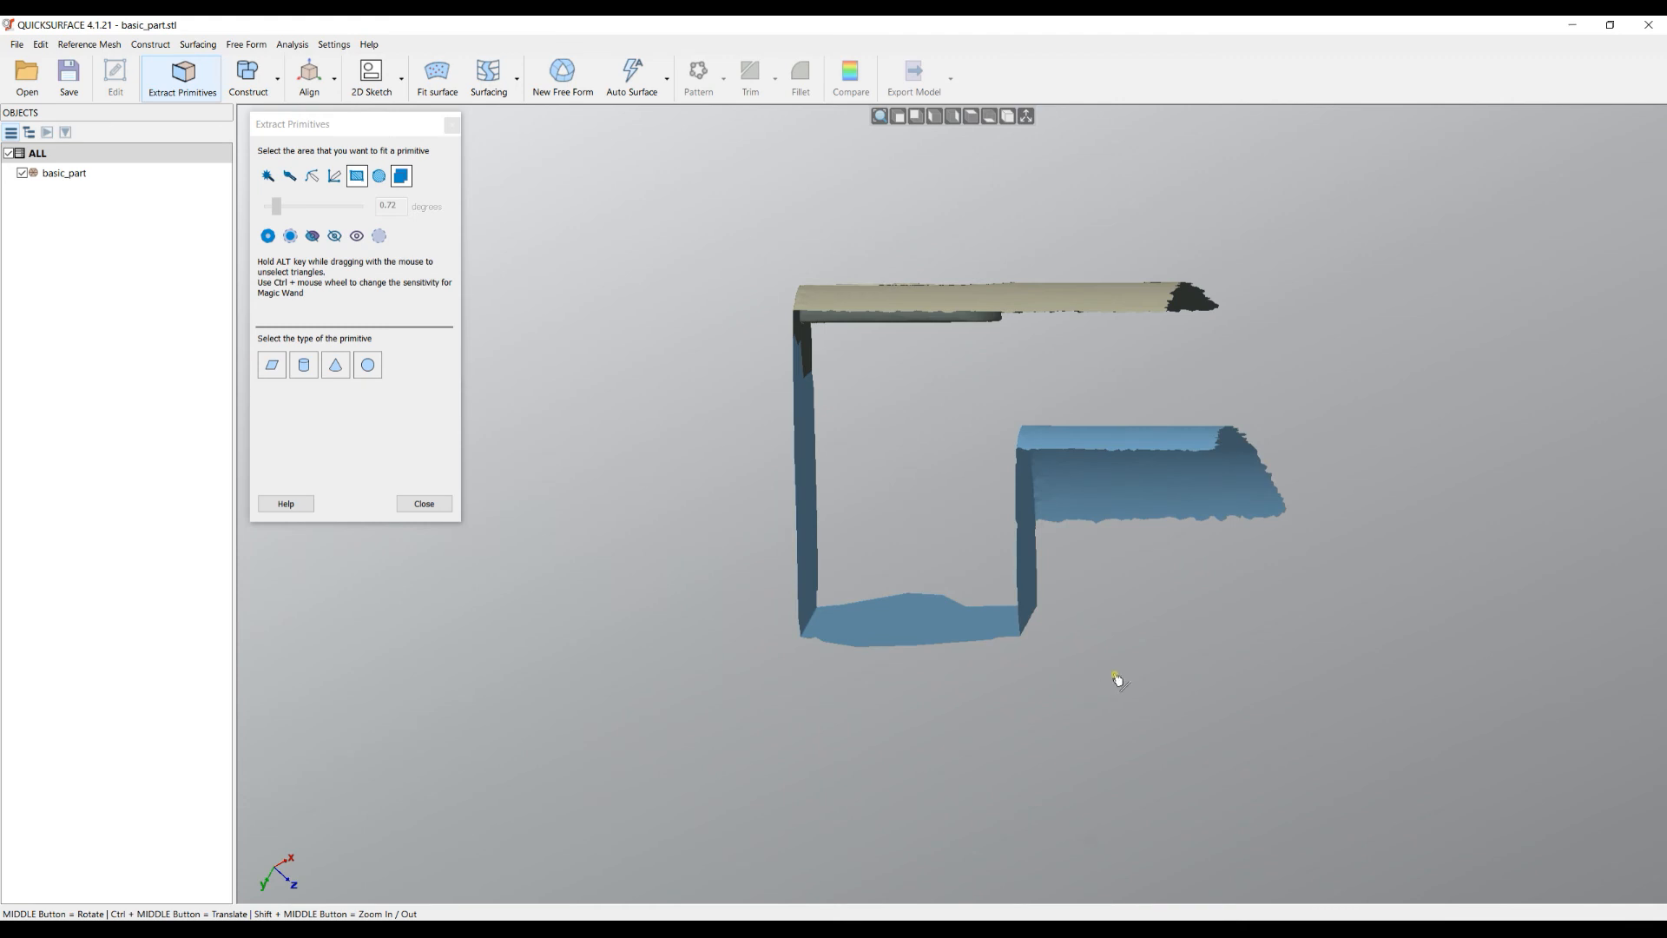
{"action": "middle_click_drag", "start_coordinate": [944, 545], "coordinate": [1027, 447]}
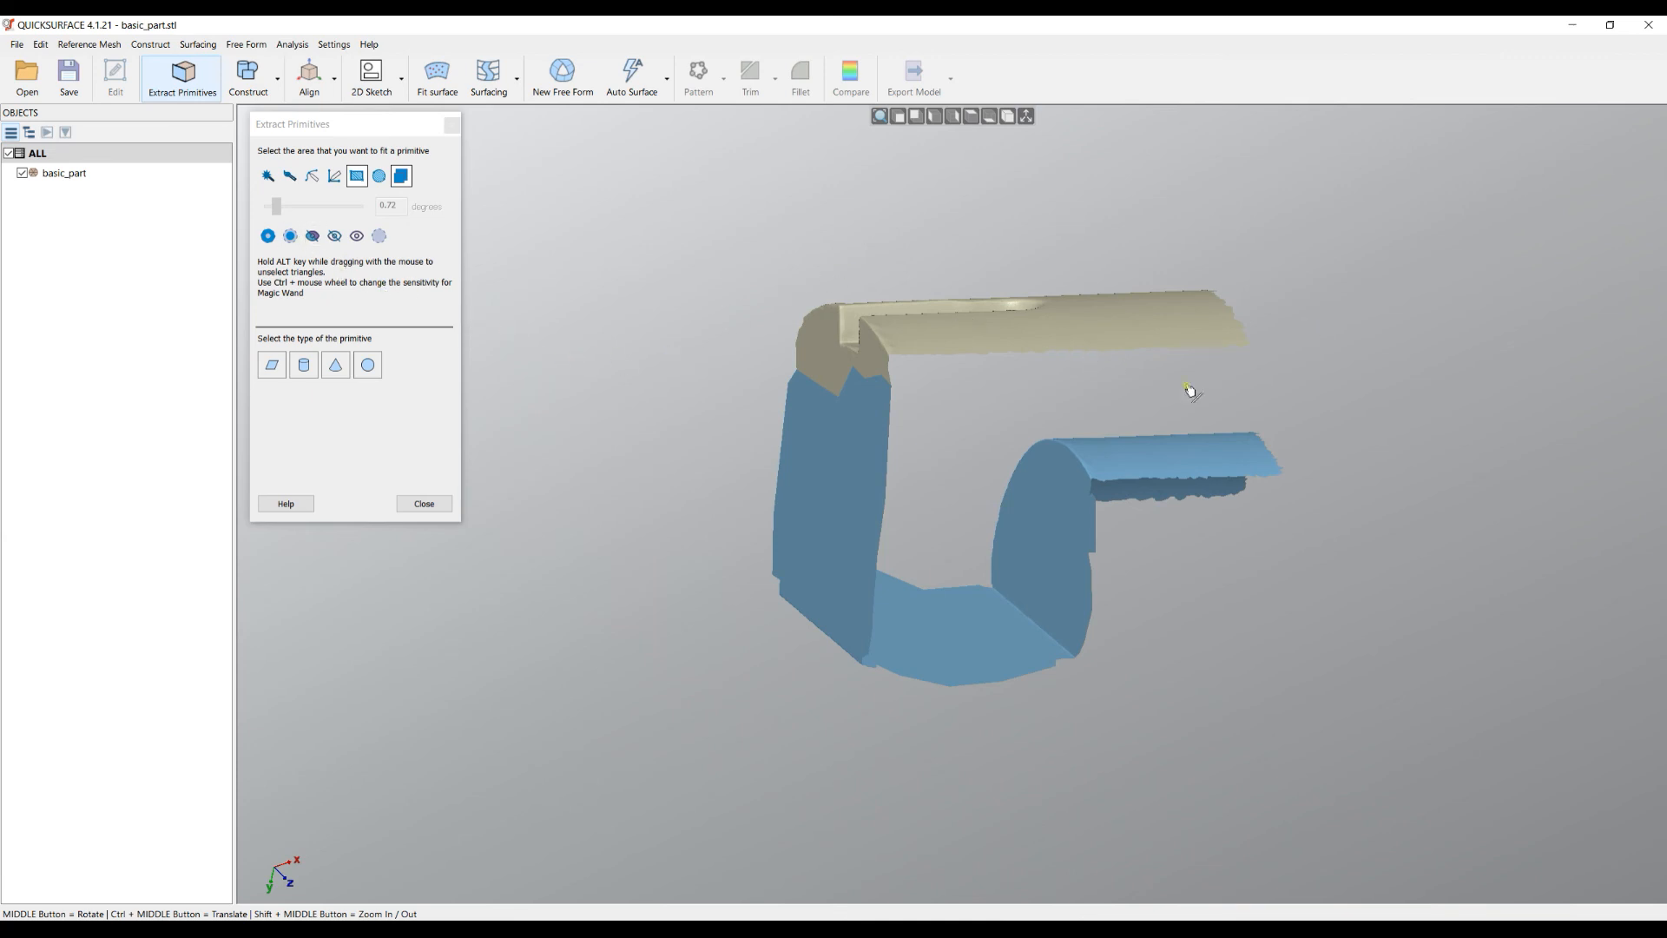
{"action": "left_click", "coordinate": [335, 236]}
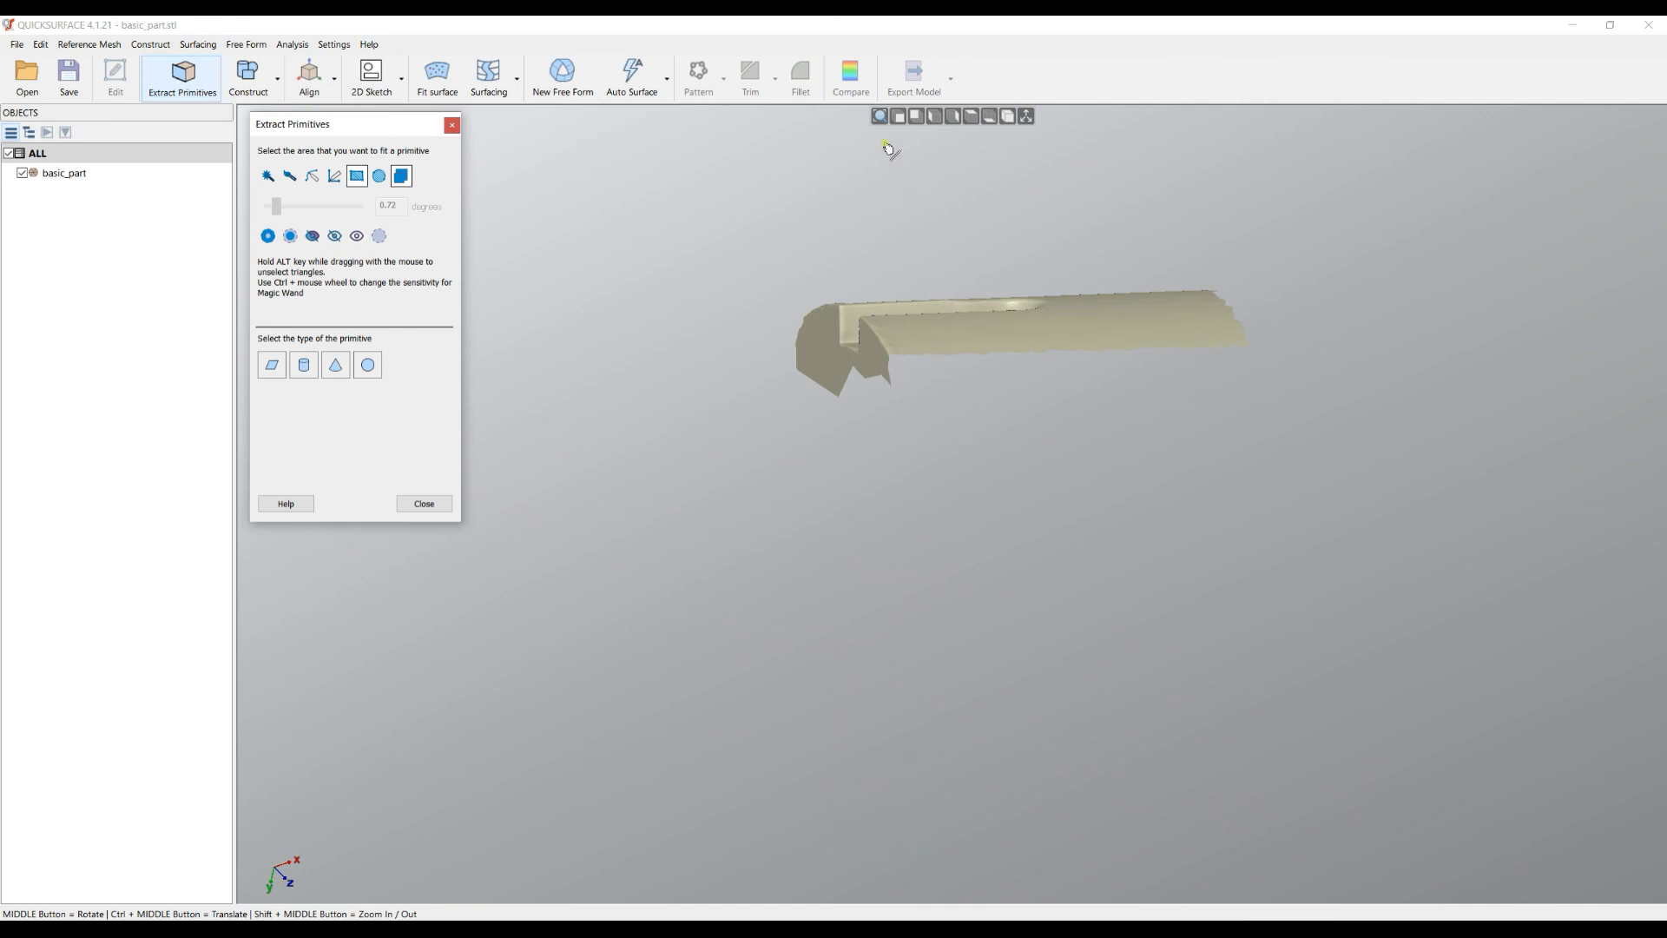
- Zoom to fit the remaining strip and inspect the slot from several angles
{"action": "left_click", "coordinate": [879, 116]}
{"action": "scroll", "coordinate": [781, 488], "scroll_direction": "up", "scroll_amount": 4}
{"action": "middle_click_drag", "start_coordinate": [822, 507], "coordinate": [1146, 584]}
{"action": "scroll", "coordinate": [950, 593], "scroll_direction": "up", "scroll_amount": 2}
{"action": "scroll", "coordinate": [950, 592], "scroll_direction": "up", "scroll_amount": 3}
{"action": "middle_click_drag", "start_coordinate": [834, 625], "coordinate": [1016, 696]}
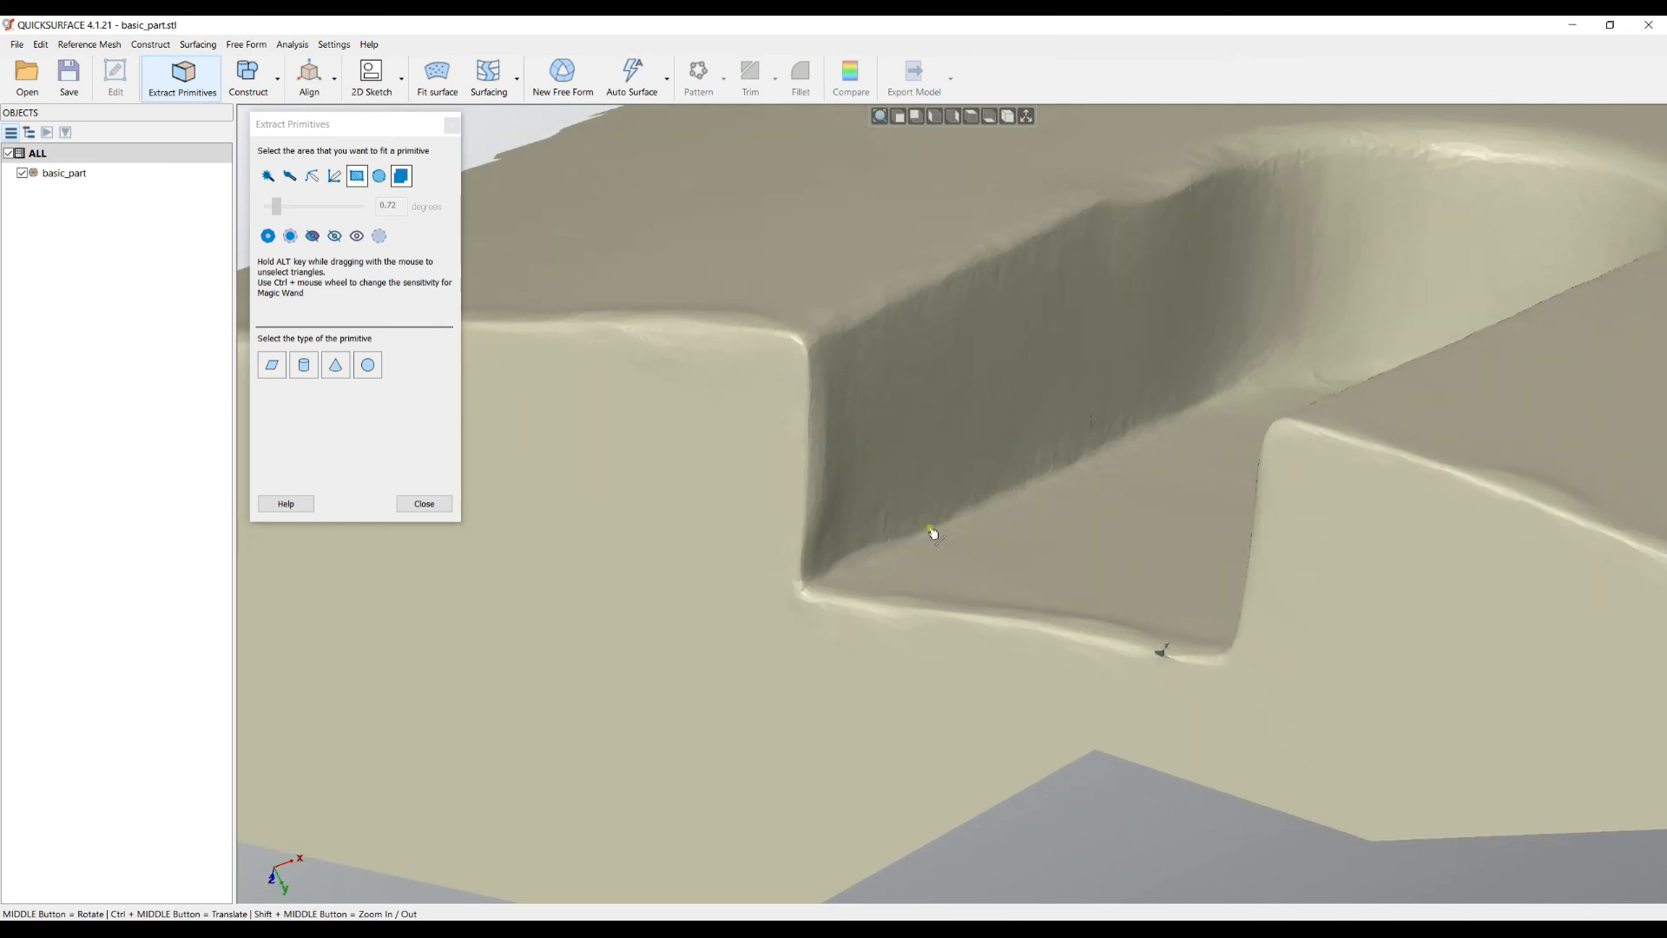
{"action": "scroll", "coordinate": [918, 484], "scroll_direction": "down", "scroll_amount": 5}
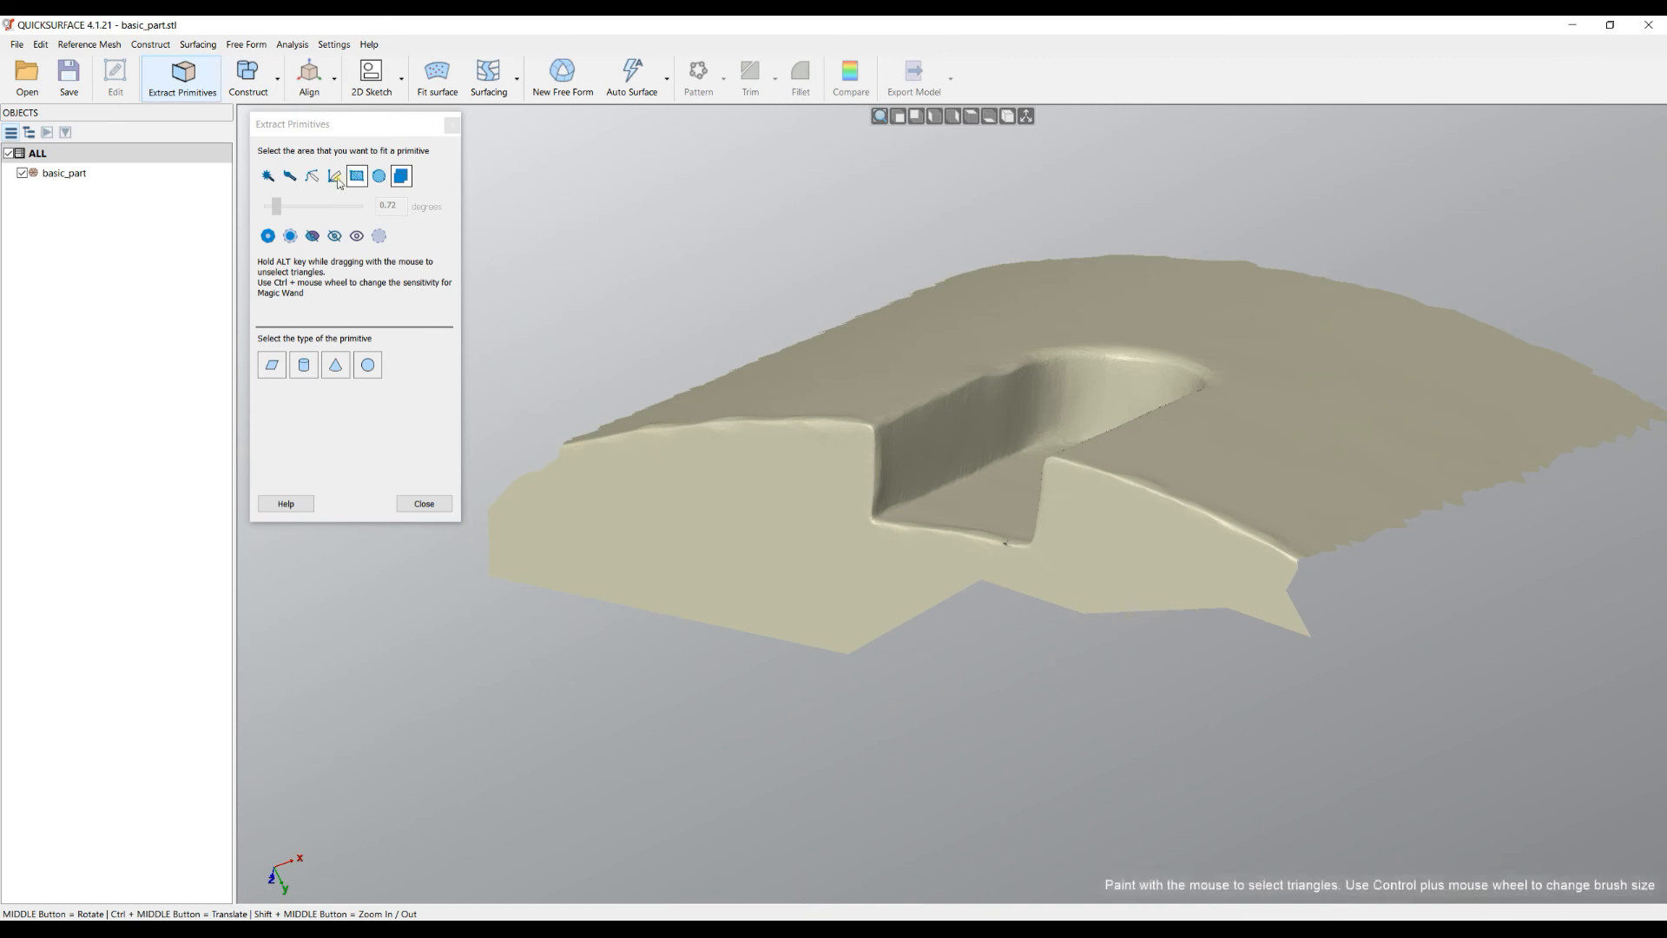
{"action": "middle_click_drag", "start_coordinate": [883, 409], "coordinate": [875, 461]}
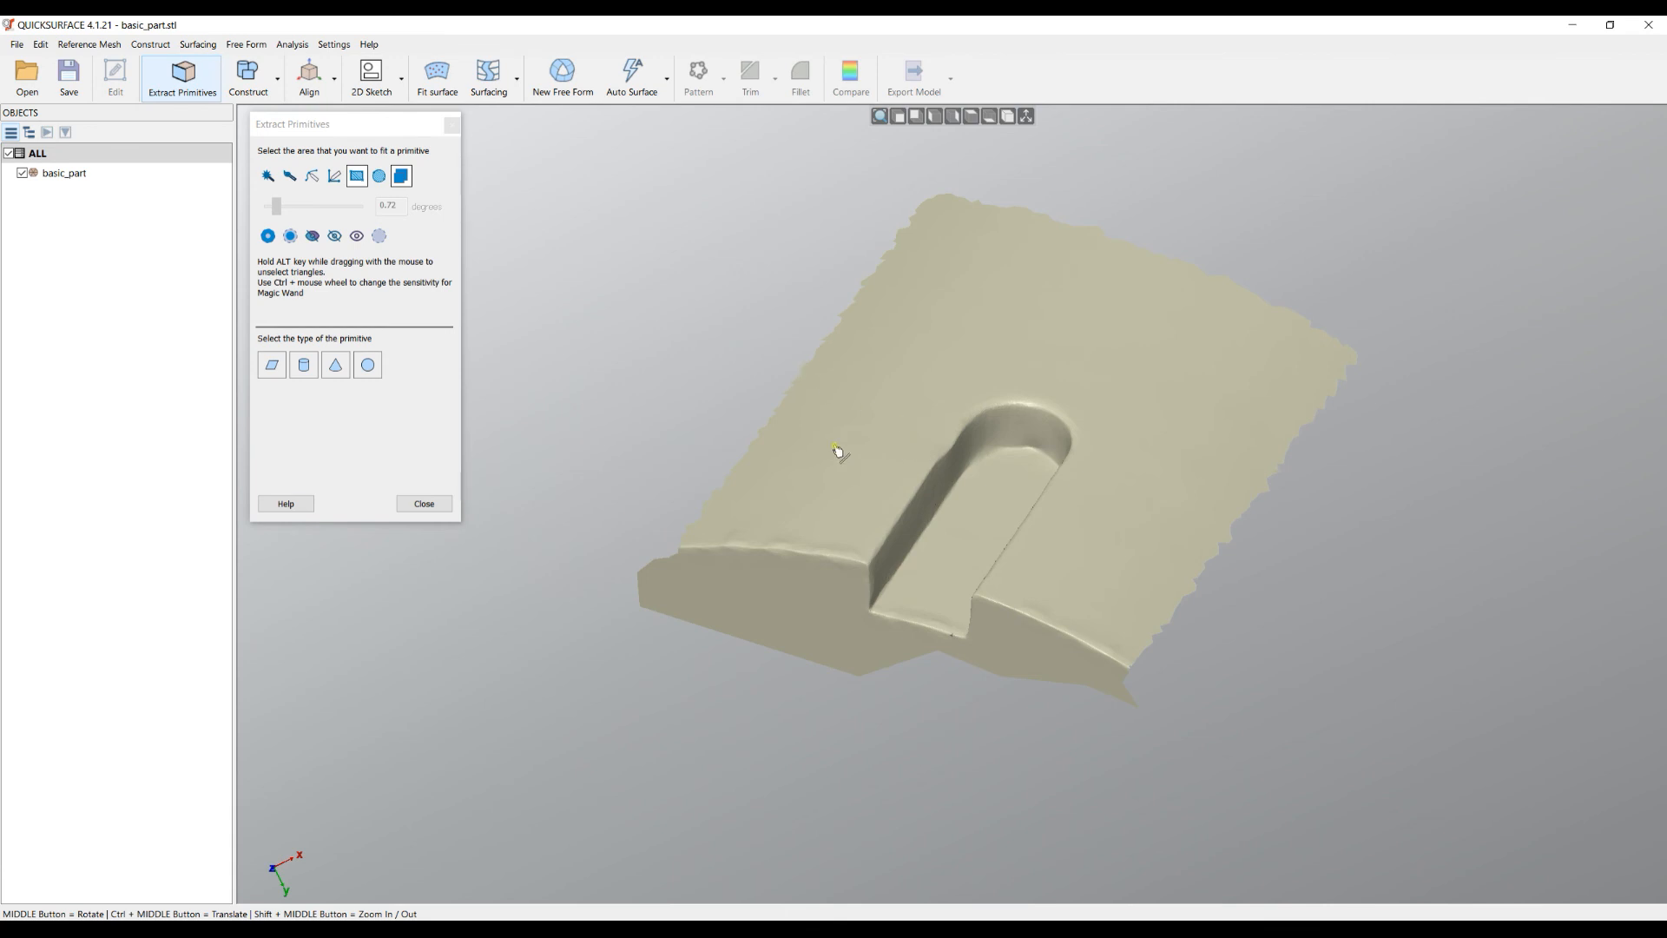
- Show all hidden triangles and orbit around the complete cylindrical part
{"action": "left_click", "coordinate": [352, 239]}
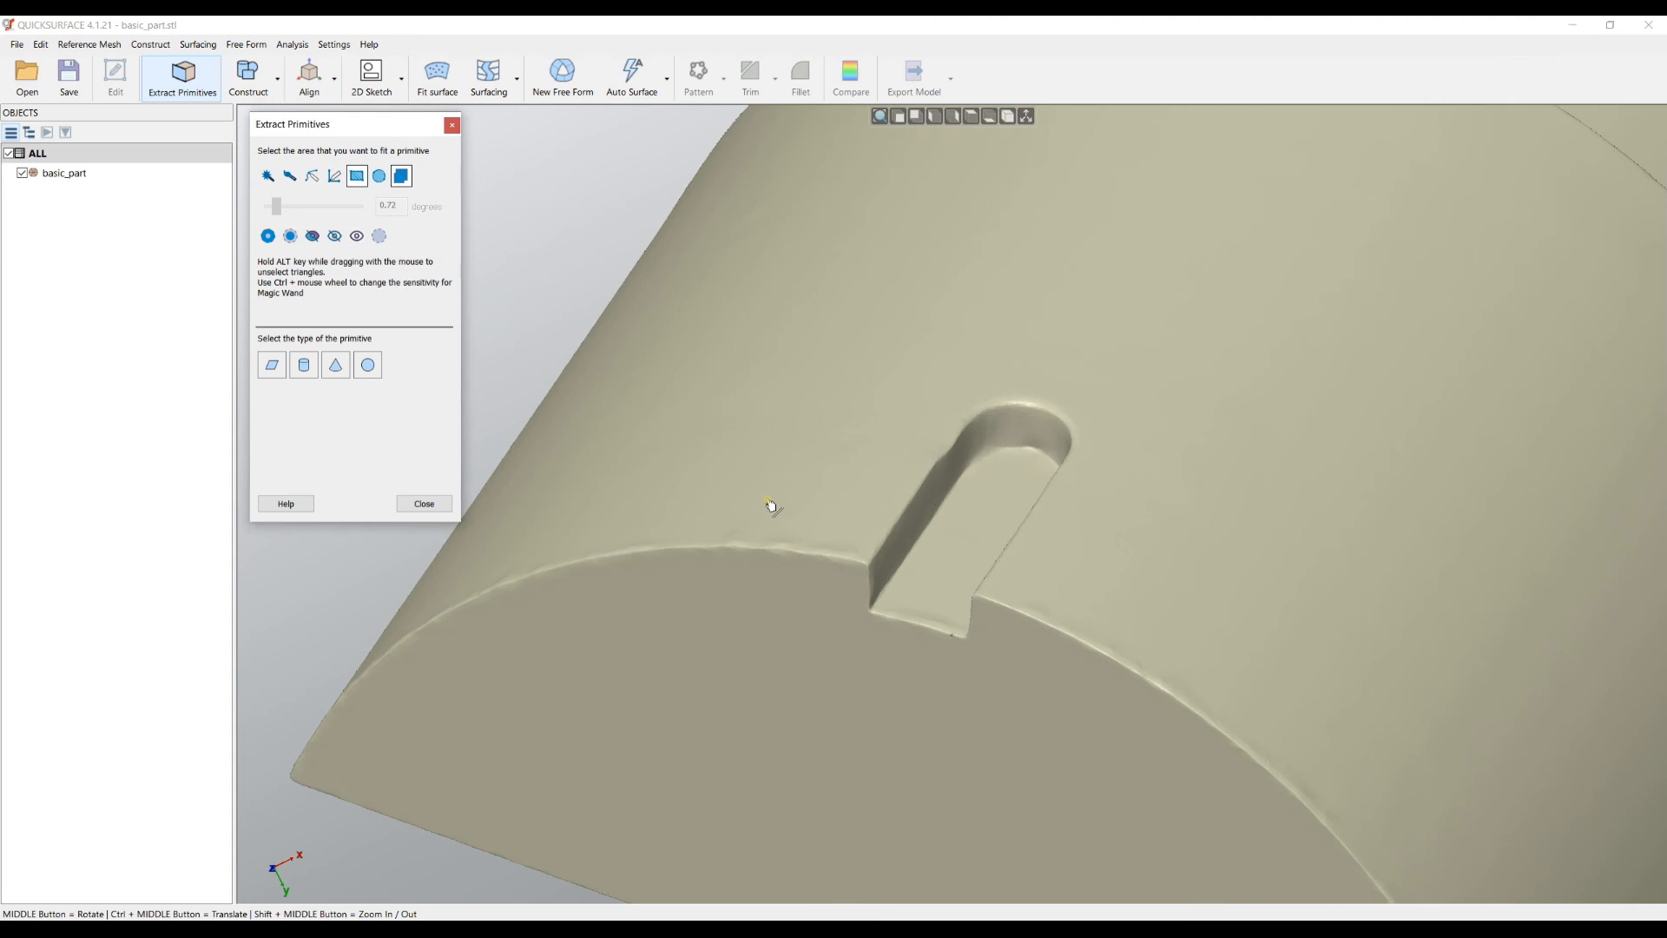
{"action": "scroll", "coordinate": [725, 391], "scroll_direction": "down", "scroll_amount": 5}
{"action": "middle_click_drag", "start_coordinate": [740, 398], "coordinate": [669, 432]}
{"action": "scroll", "coordinate": [791, 529], "scroll_direction": "up", "scroll_amount": 3}
{"action": "middle_click_drag", "start_coordinate": [857, 409], "coordinate": [940, 504]}
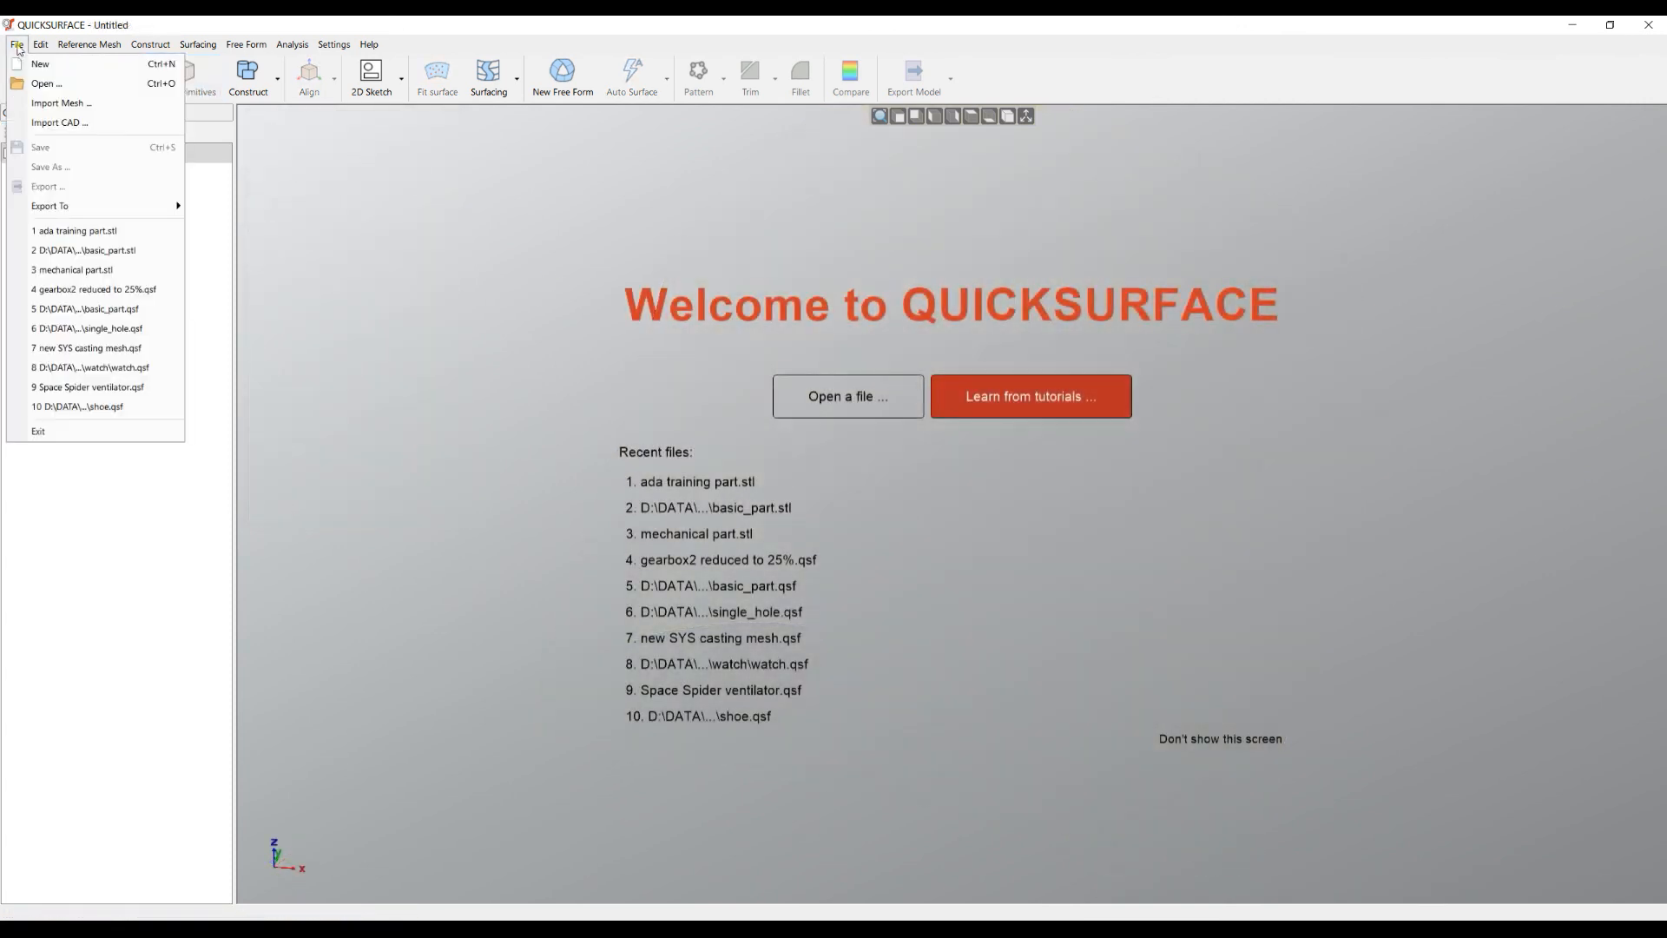
- Open the recent file 'ada training part.stl' and accept the default import options
{"action": "left_click", "coordinate": [17, 44]}
{"action": "left_click", "coordinate": [17, 44]}
{"action": "left_click", "coordinate": [78, 231]}
{"action": "left_click", "coordinate": [805, 500]}
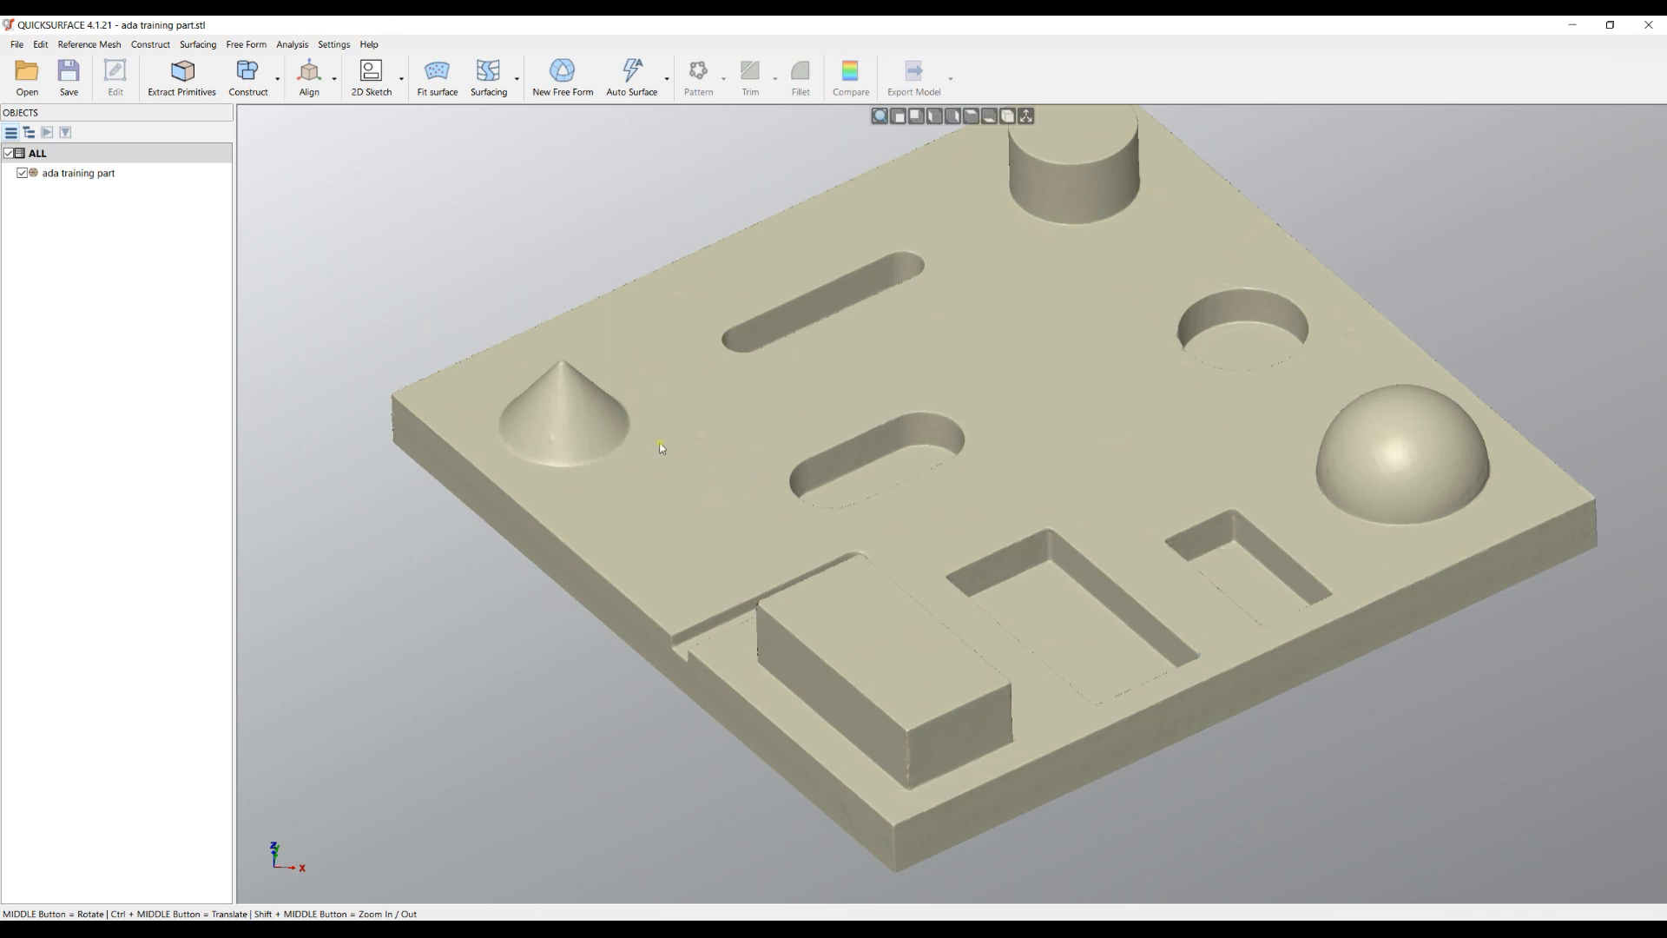
- In Extract Primitives, magic-wand the conical boss and fit a Cone primitive to it
{"action": "left_click", "coordinate": [178, 80]}
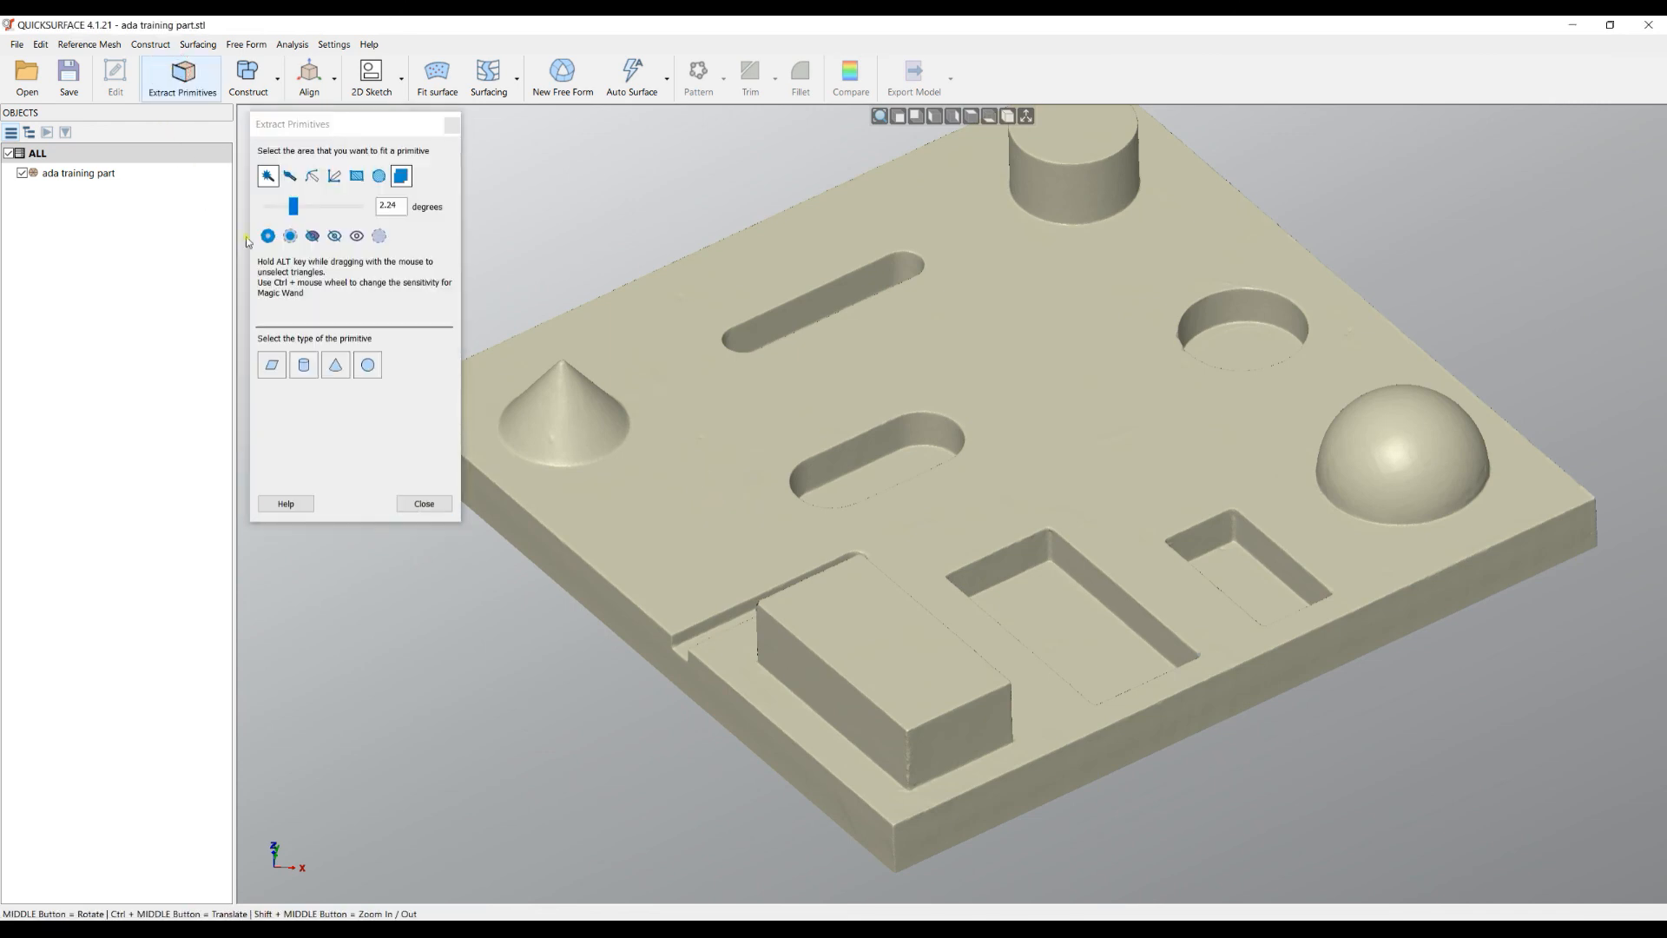
{"action": "scroll", "coordinate": [601, 329], "scroll_direction": "down", "scroll_amount": 3}
{"action": "scroll", "coordinate": [544, 359], "scroll_direction": "up", "scroll_amount": 6}
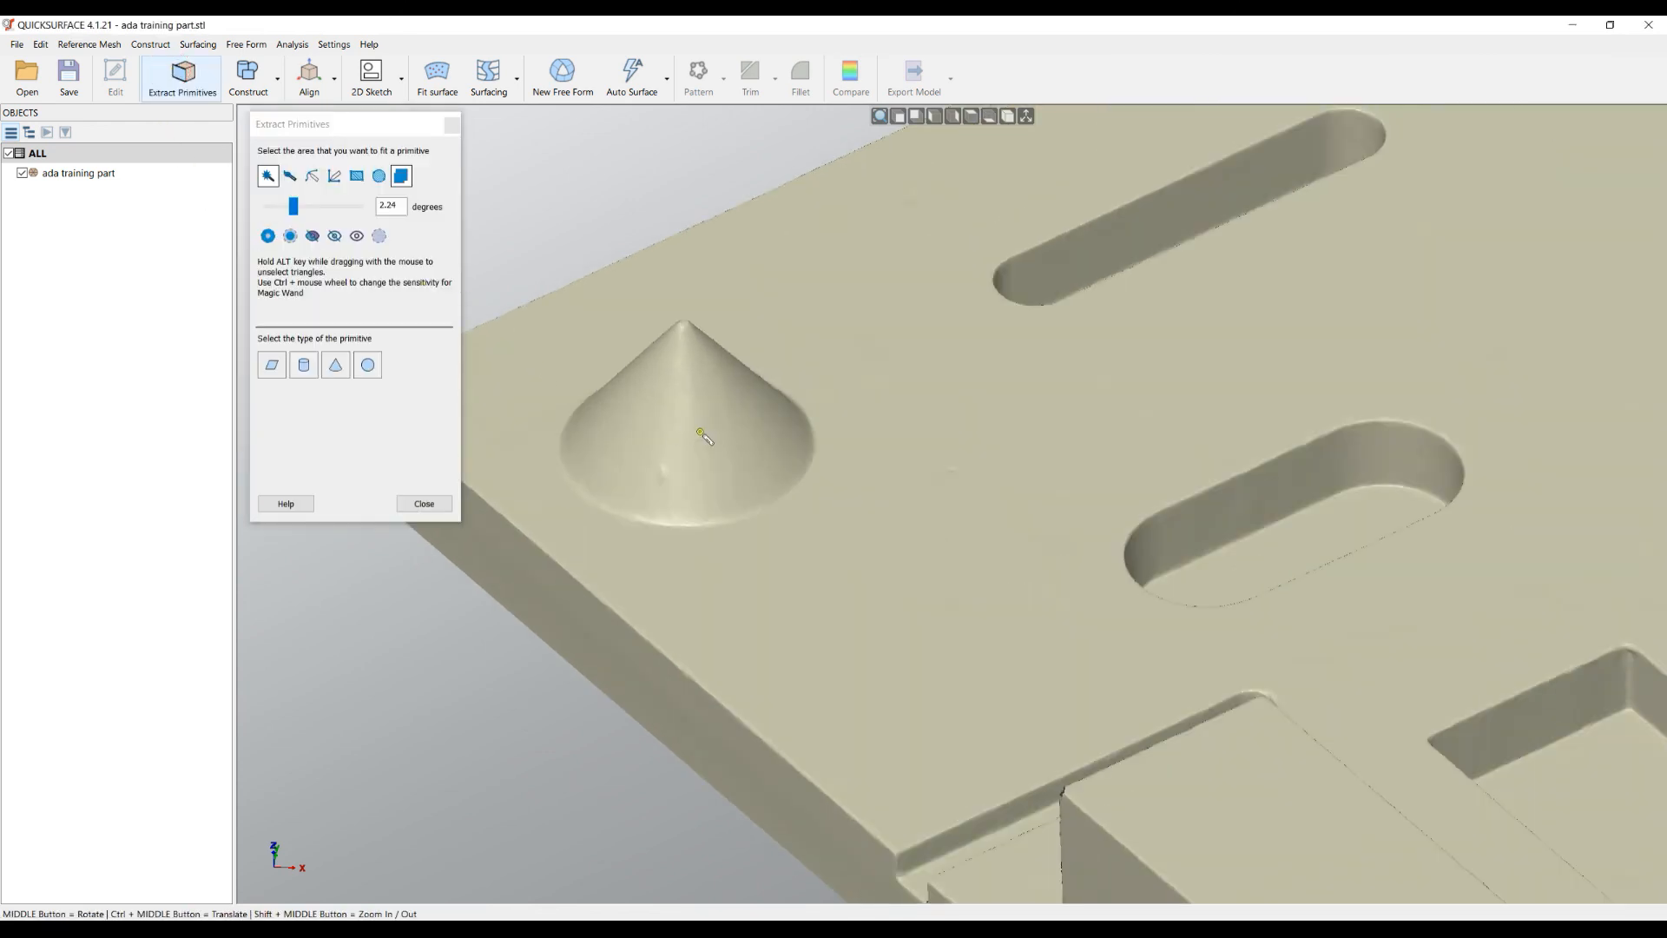
{"action": "left_click", "coordinate": [704, 421]}
{"action": "middle_click_drag", "start_coordinate": [1013, 618], "coordinate": [519, 369]}
{"action": "left_click", "coordinate": [339, 372]}
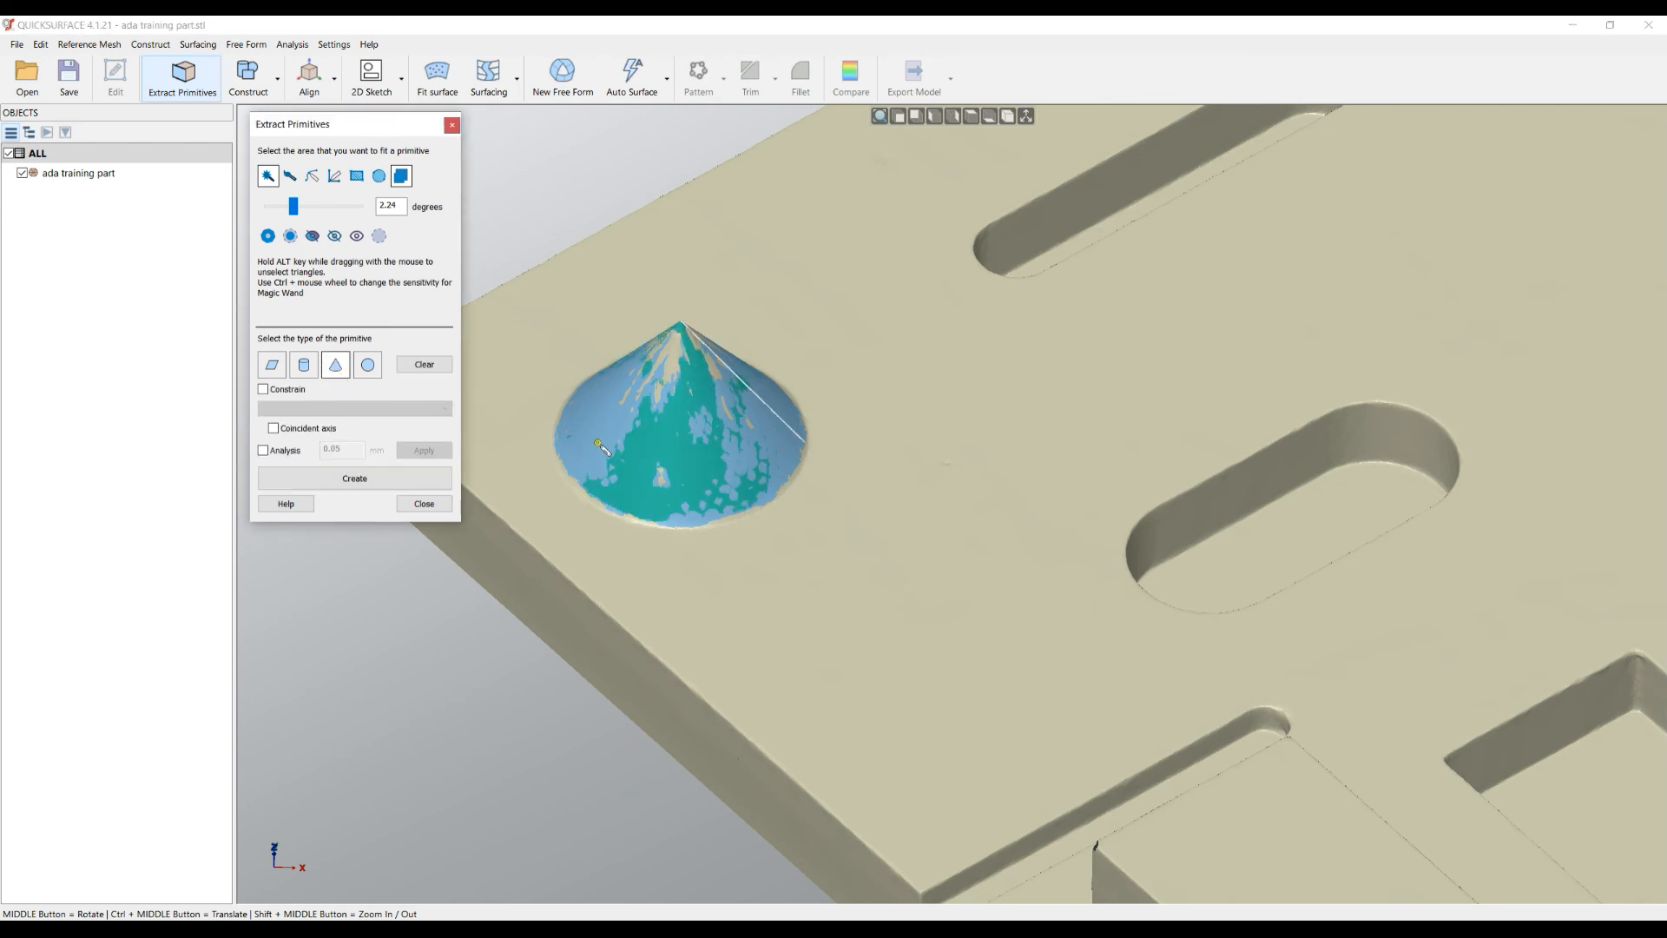
{"action": "middle_click_drag", "start_coordinate": [599, 457], "coordinate": [592, 439]}
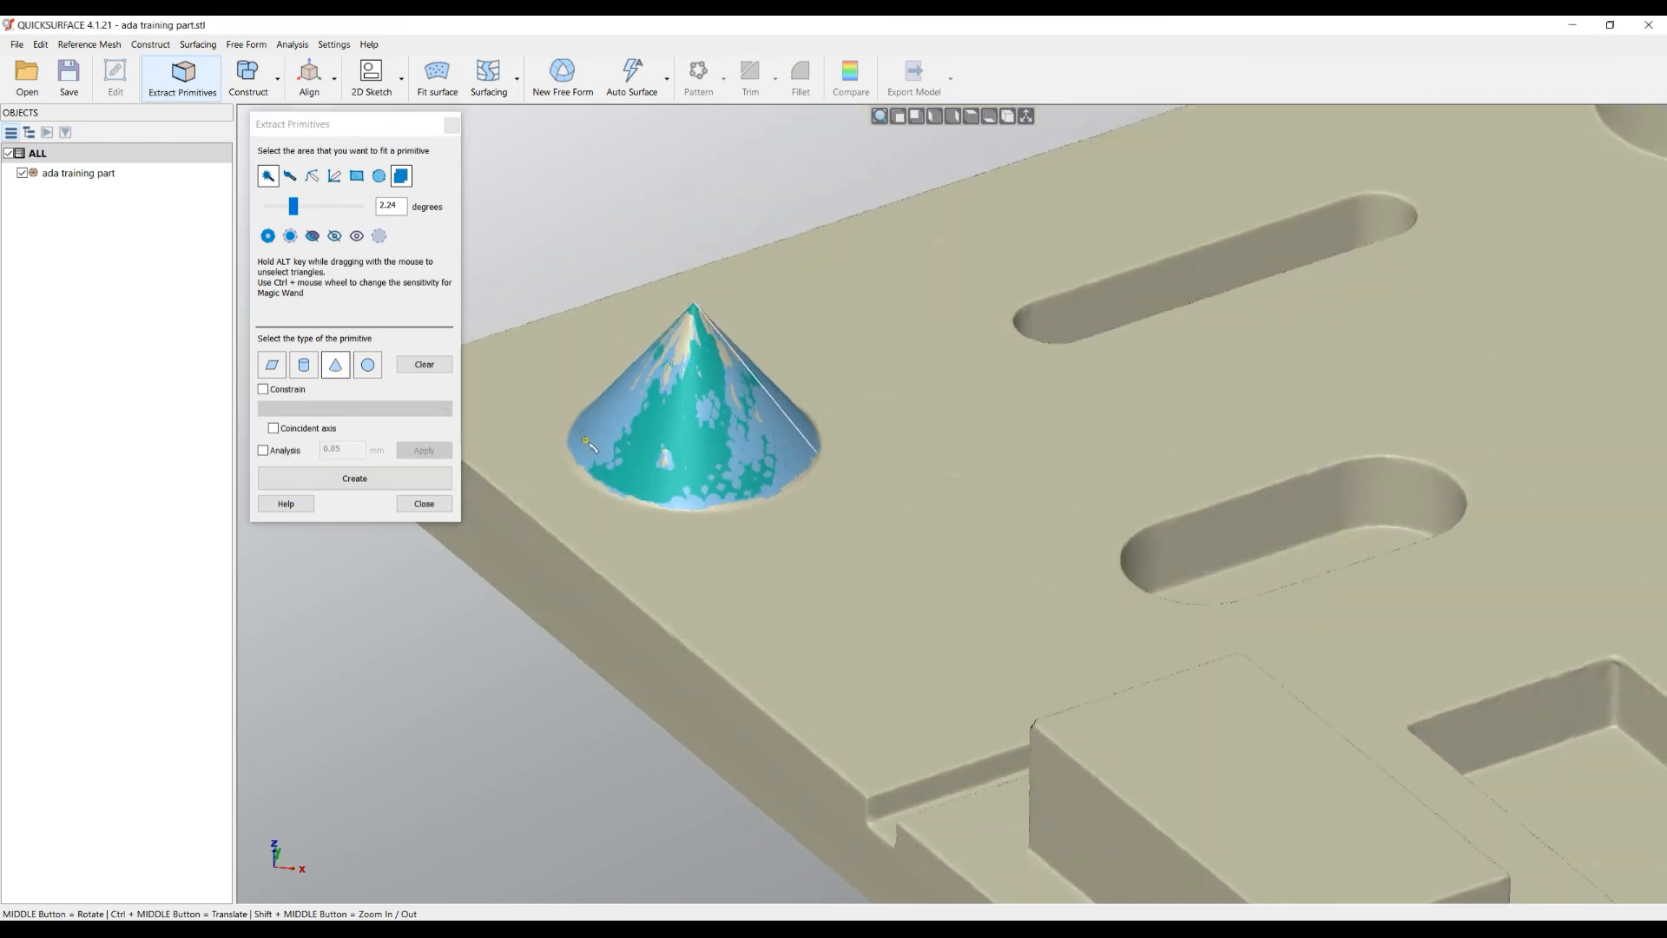
{"action": "scroll", "coordinate": [592, 441], "scroll_direction": "up", "scroll_amount": 3}
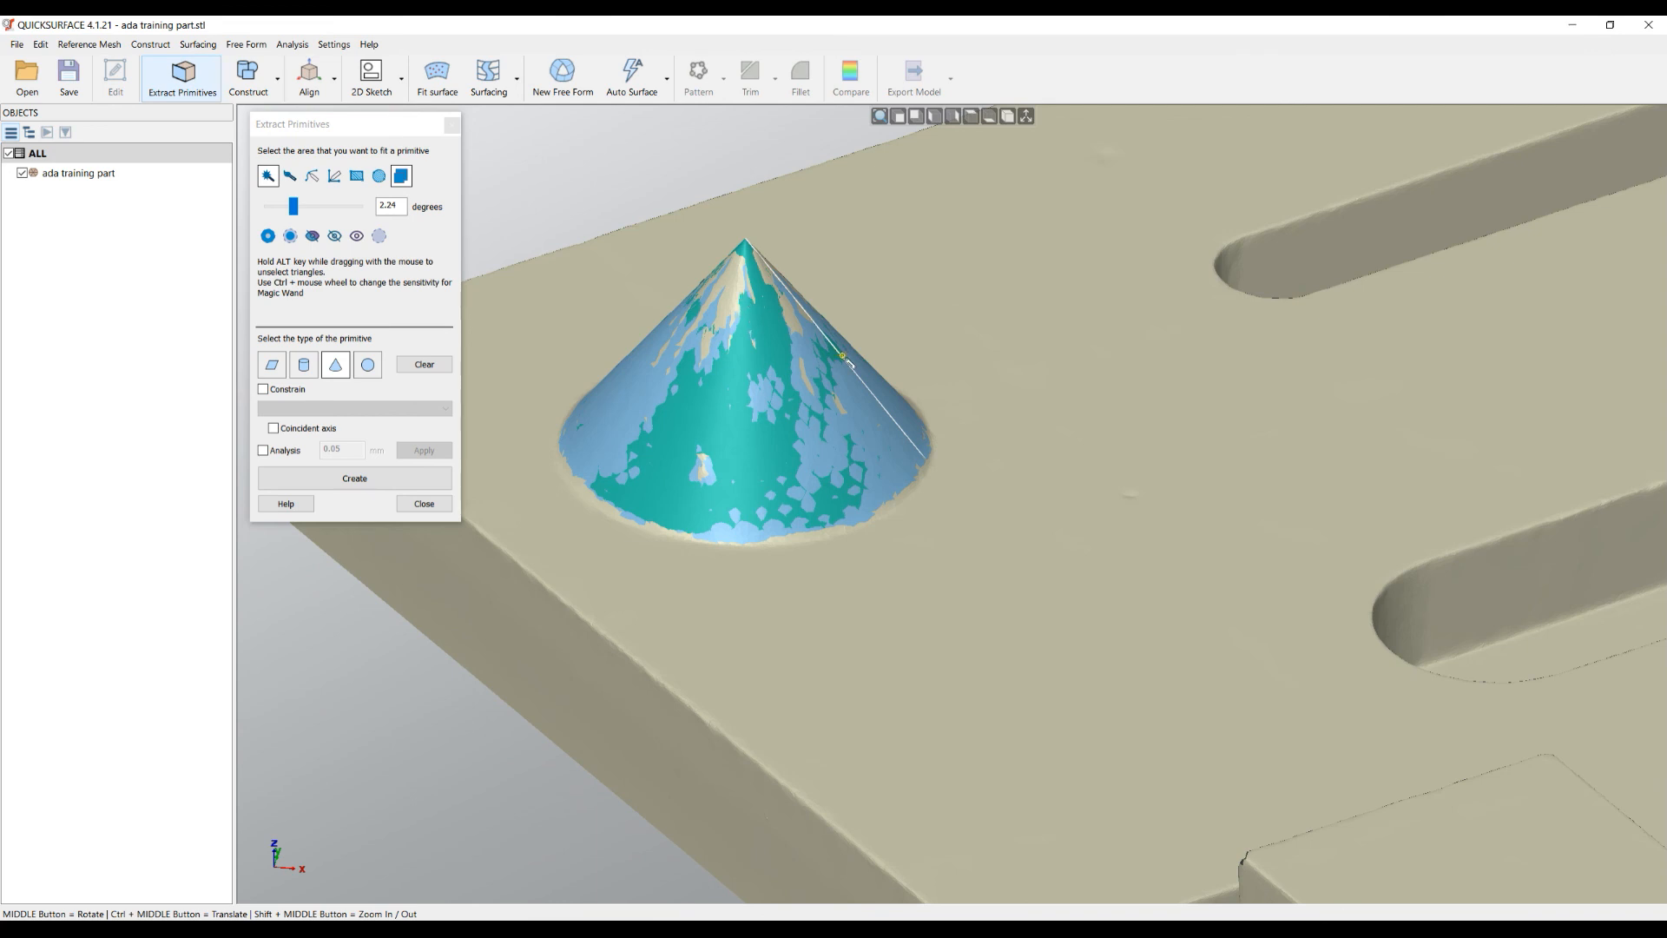
{"action": "left_click", "coordinate": [23, 174]}
{"action": "left_click", "coordinate": [22, 175]}
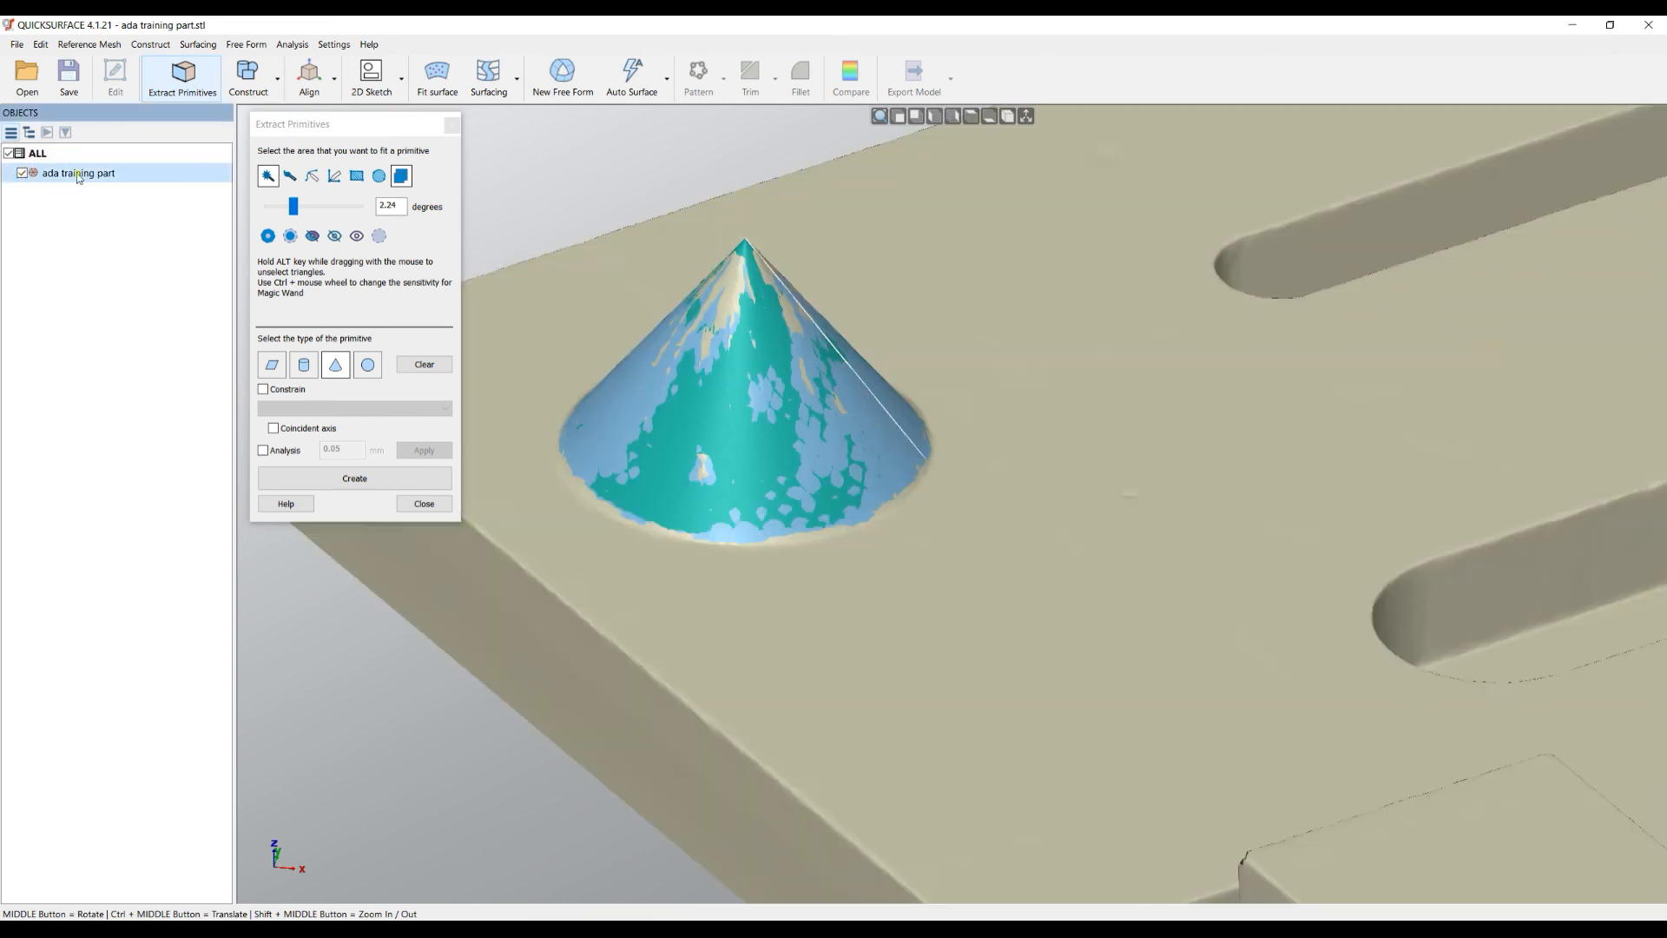
- Turn on deviation analysis at 0.05 mm, inspect the colours, and create the Cone object
{"action": "left_click", "coordinate": [270, 450]}
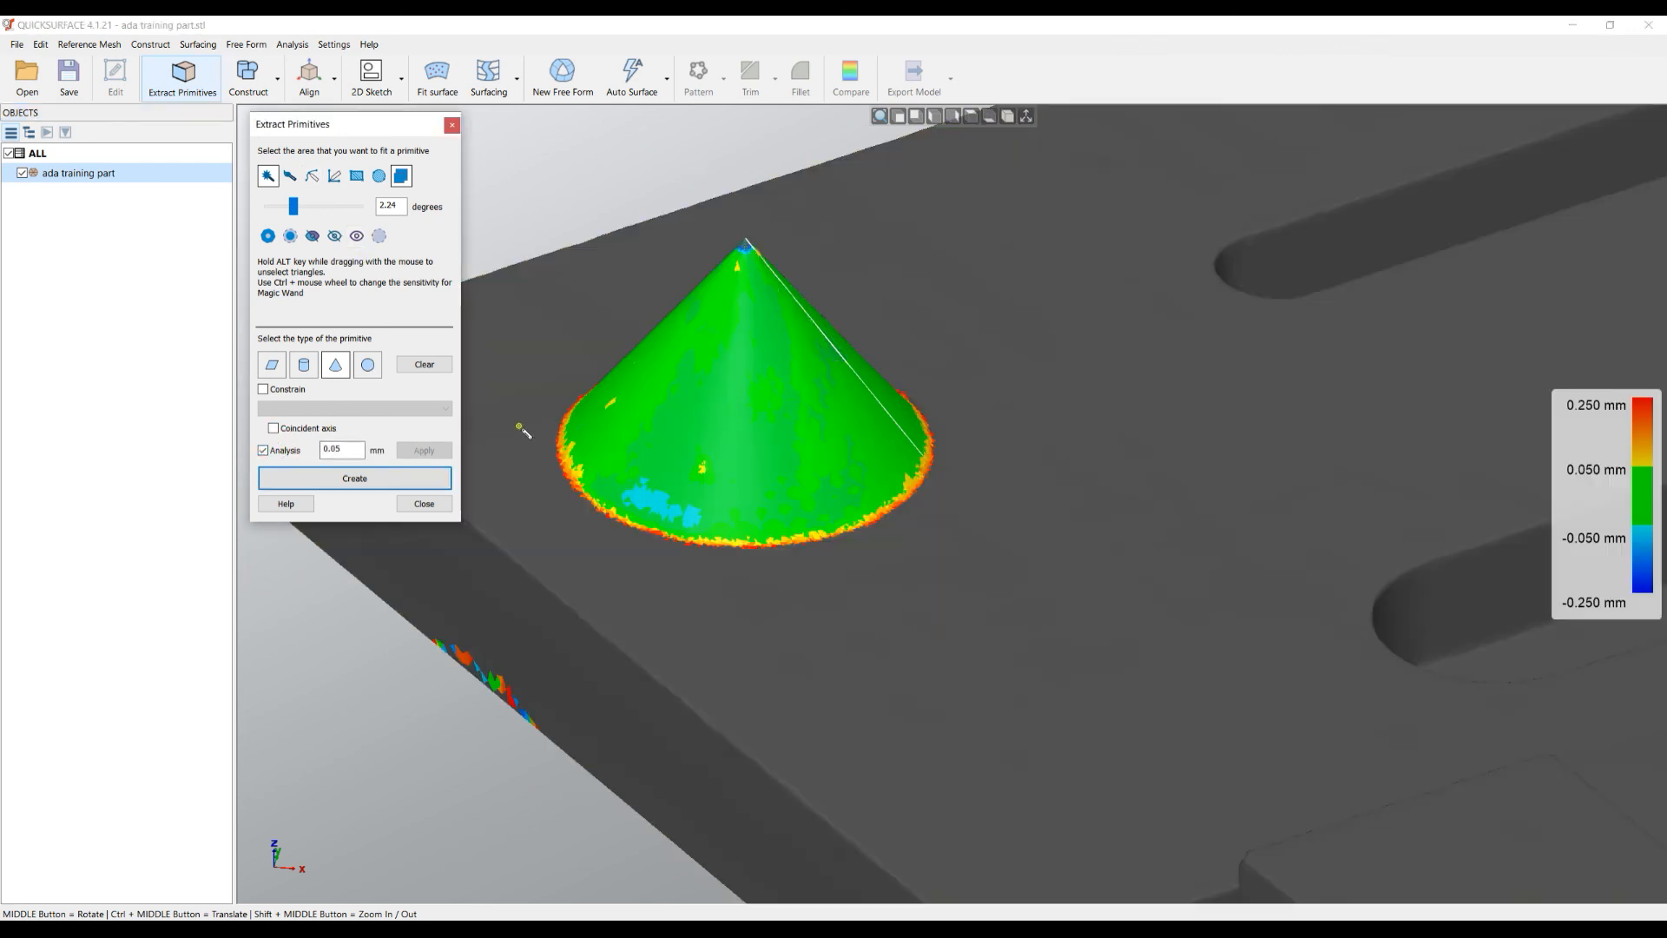
{"action": "mouse_move", "coordinate": [837, 633]}
{"action": "middle_mouse_down"}
{"action": "mouse_move", "coordinate": [874, 670]}
{"action": "mouse_move", "coordinate": [844, 673]}
{"action": "middle_mouse_up"}
{"action": "middle_click_drag", "start_coordinate": [747, 495], "coordinate": [741, 579]}
{"action": "middle_click_drag", "start_coordinate": [706, 469], "coordinate": [666, 276]}
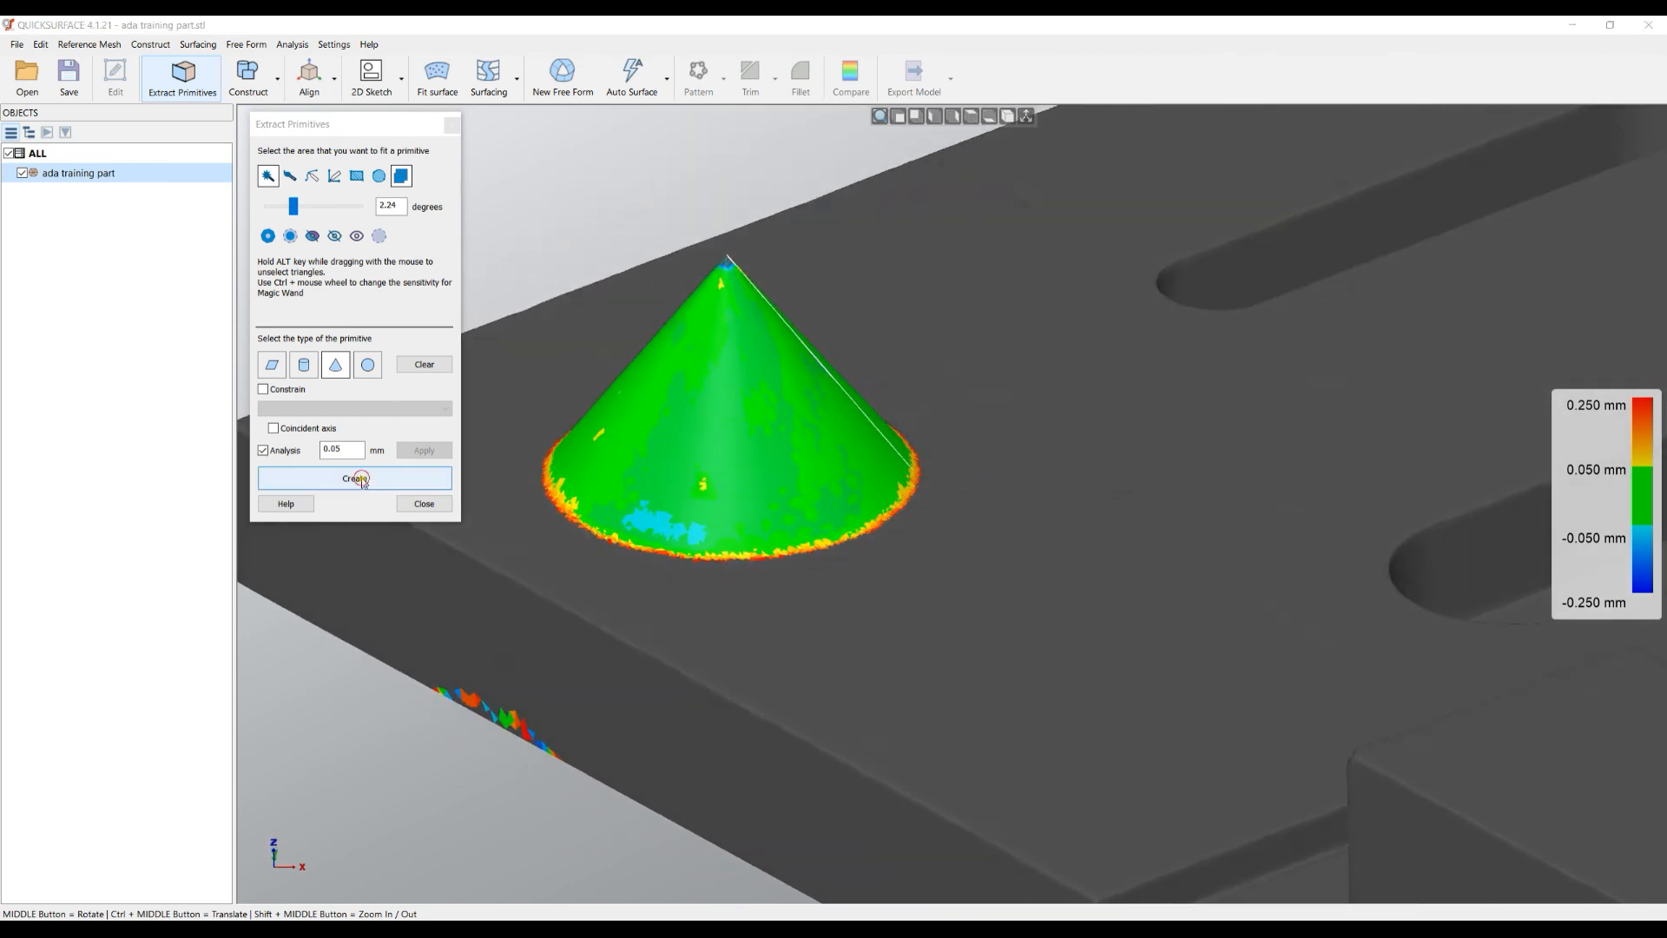
{"action": "left_click", "coordinate": [363, 480]}
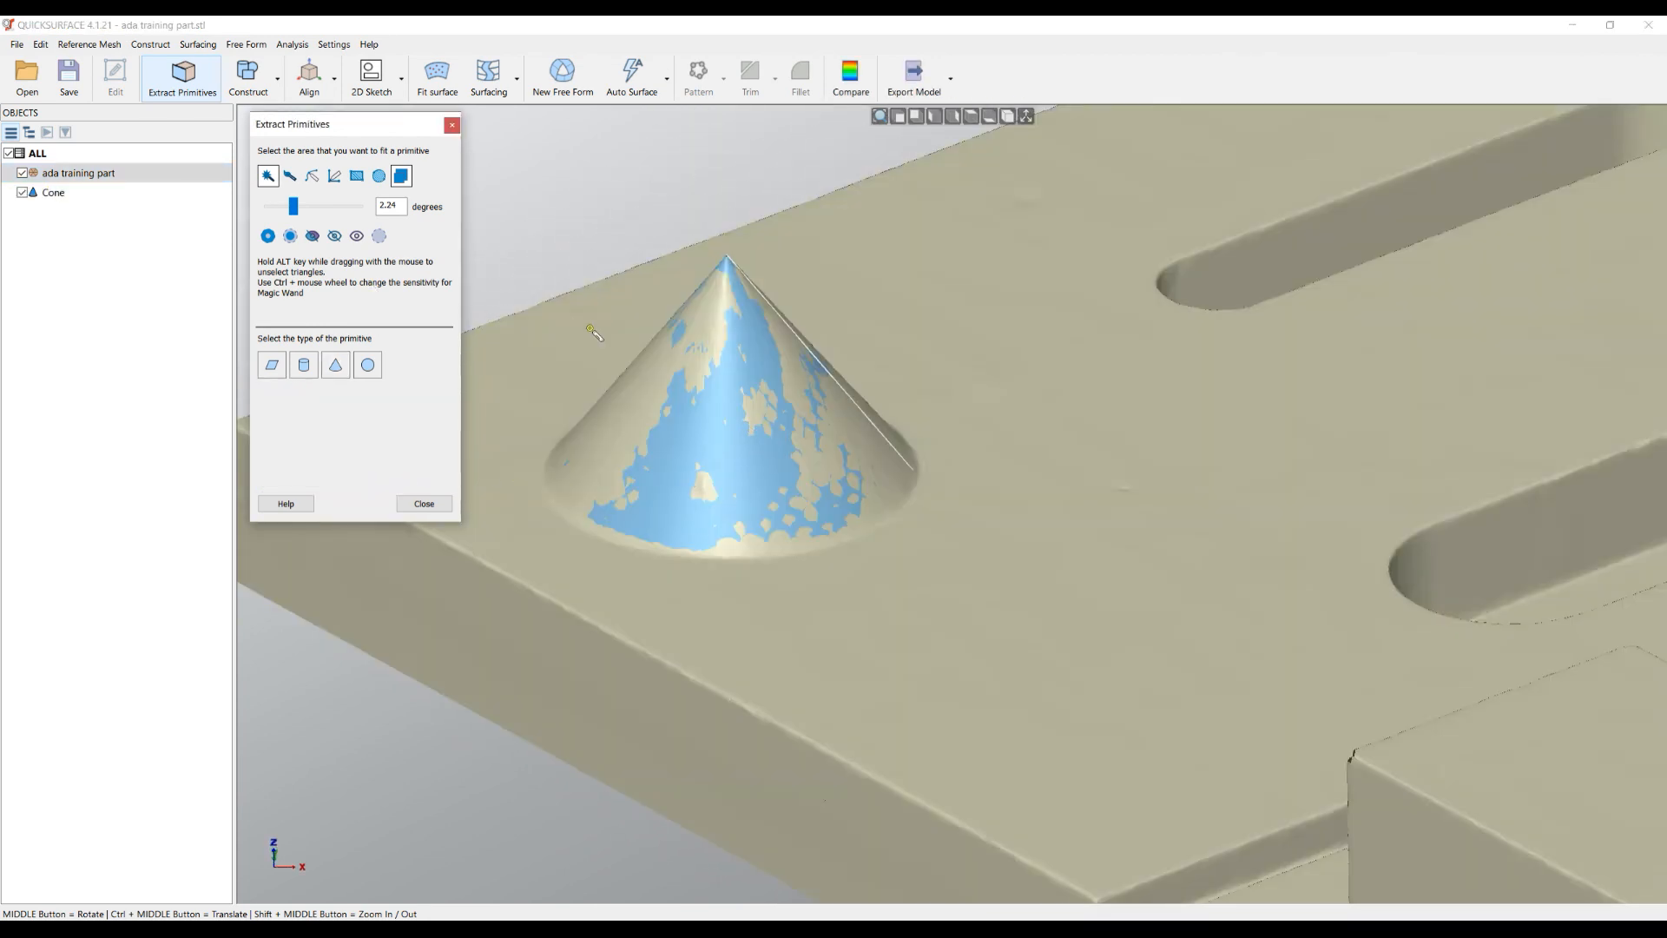
- Select the hemisphere's triangles and fit a Sphere primitive to them
{"action": "scroll", "coordinate": [593, 331], "scroll_direction": "down", "scroll_amount": 5}
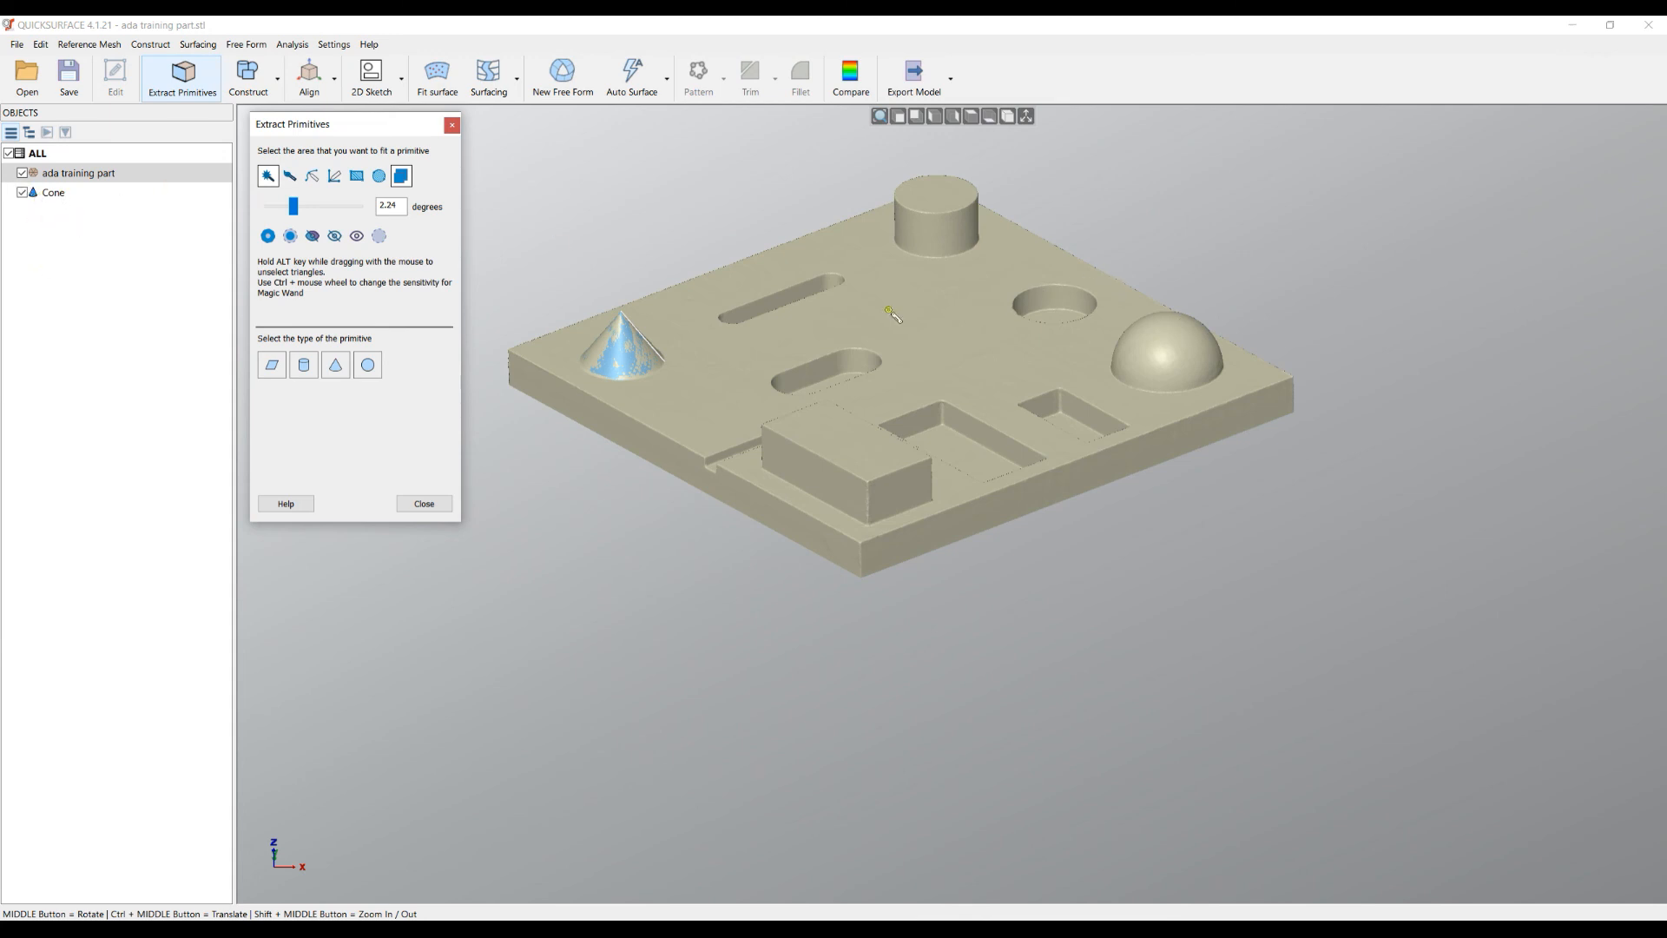
{"action": "scroll", "coordinate": [1224, 333], "scroll_direction": "up", "scroll_amount": 4}
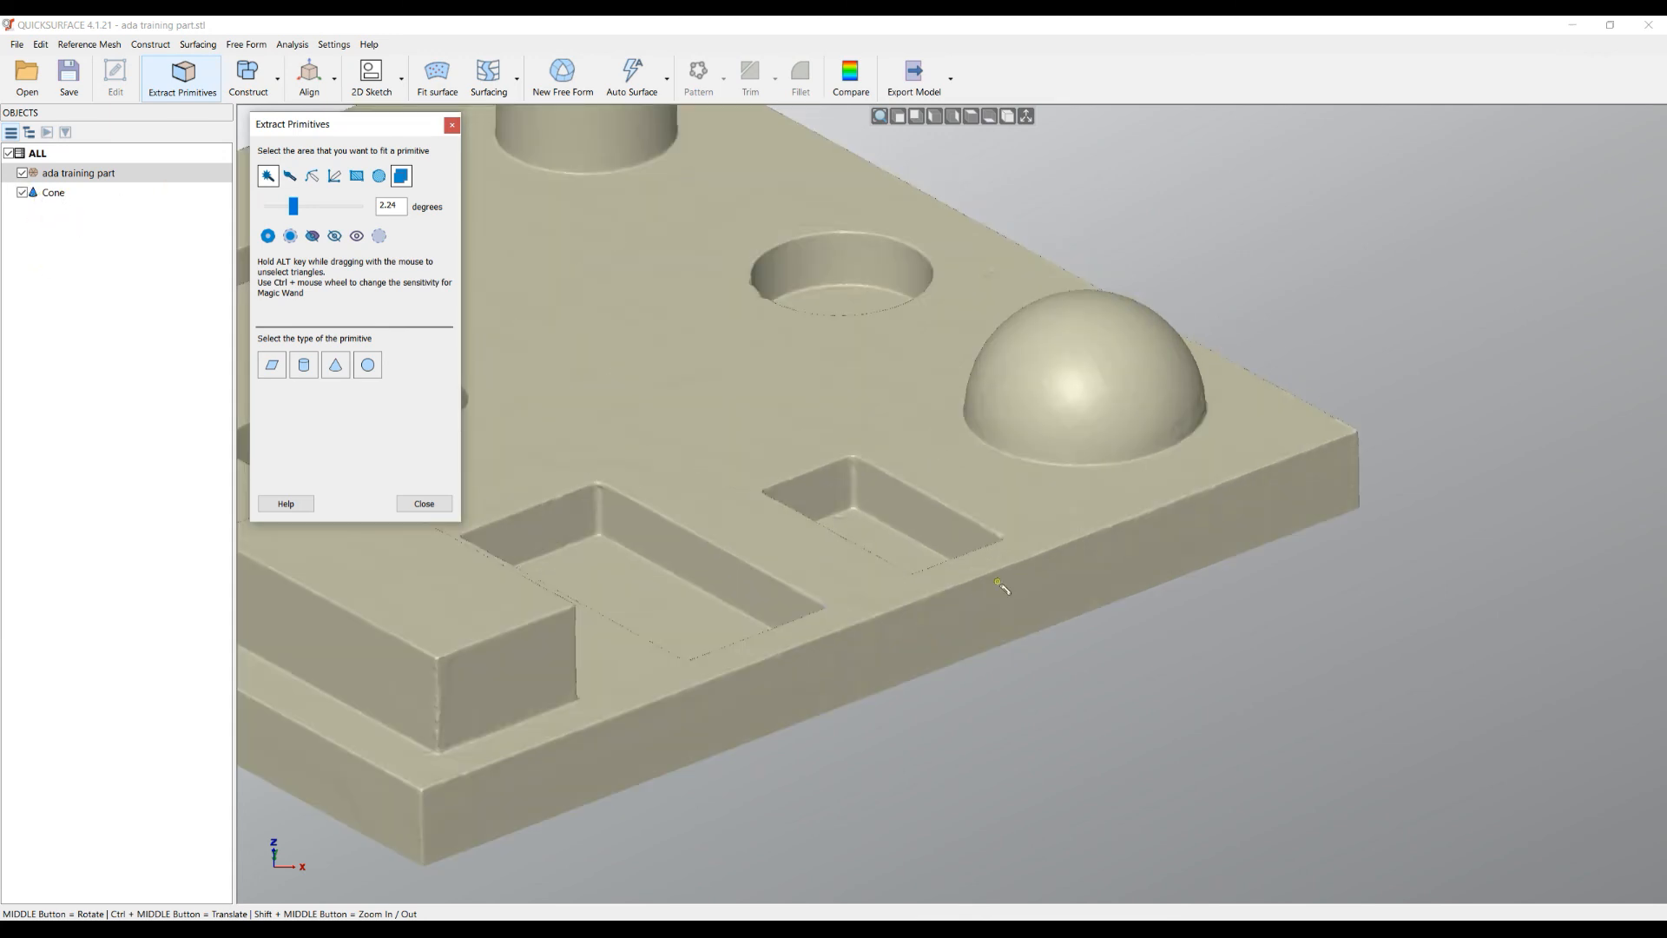
{"action": "left_click", "coordinate": [1110, 366]}
{"action": "left_click", "coordinate": [368, 365]}
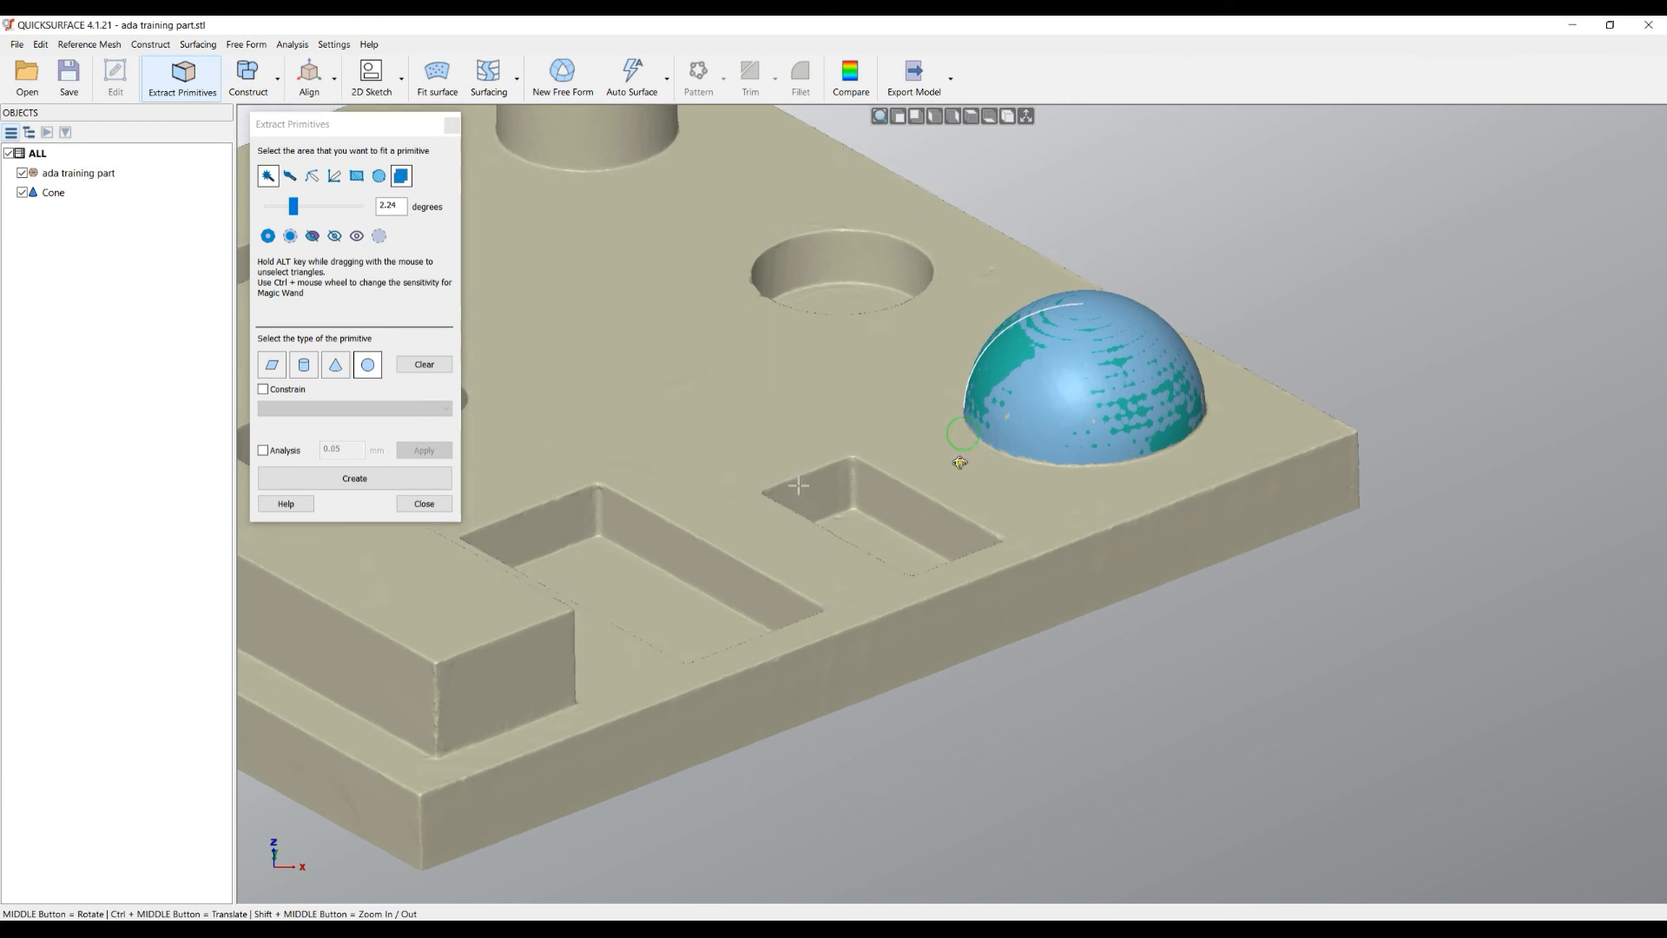
{"action": "middle_click_drag", "start_coordinate": [960, 465], "coordinate": [965, 490]}
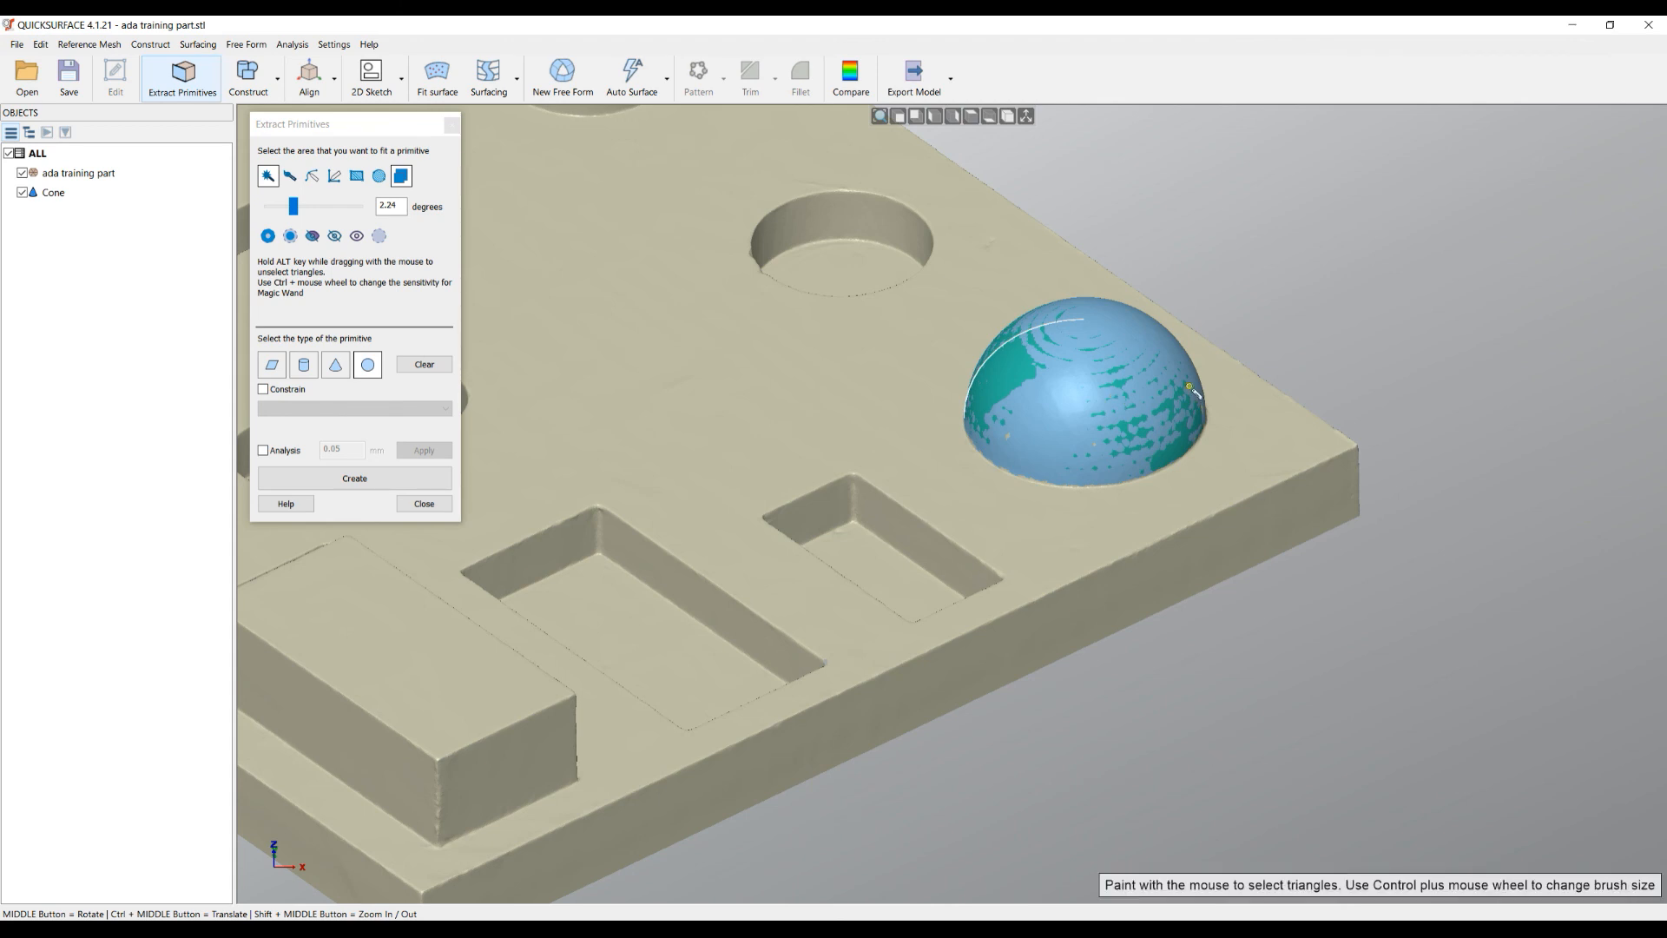
- Enable deviation analysis at 0.05 mm and inspect the sphere's colour map from above
{"action": "left_click", "coordinate": [284, 453]}
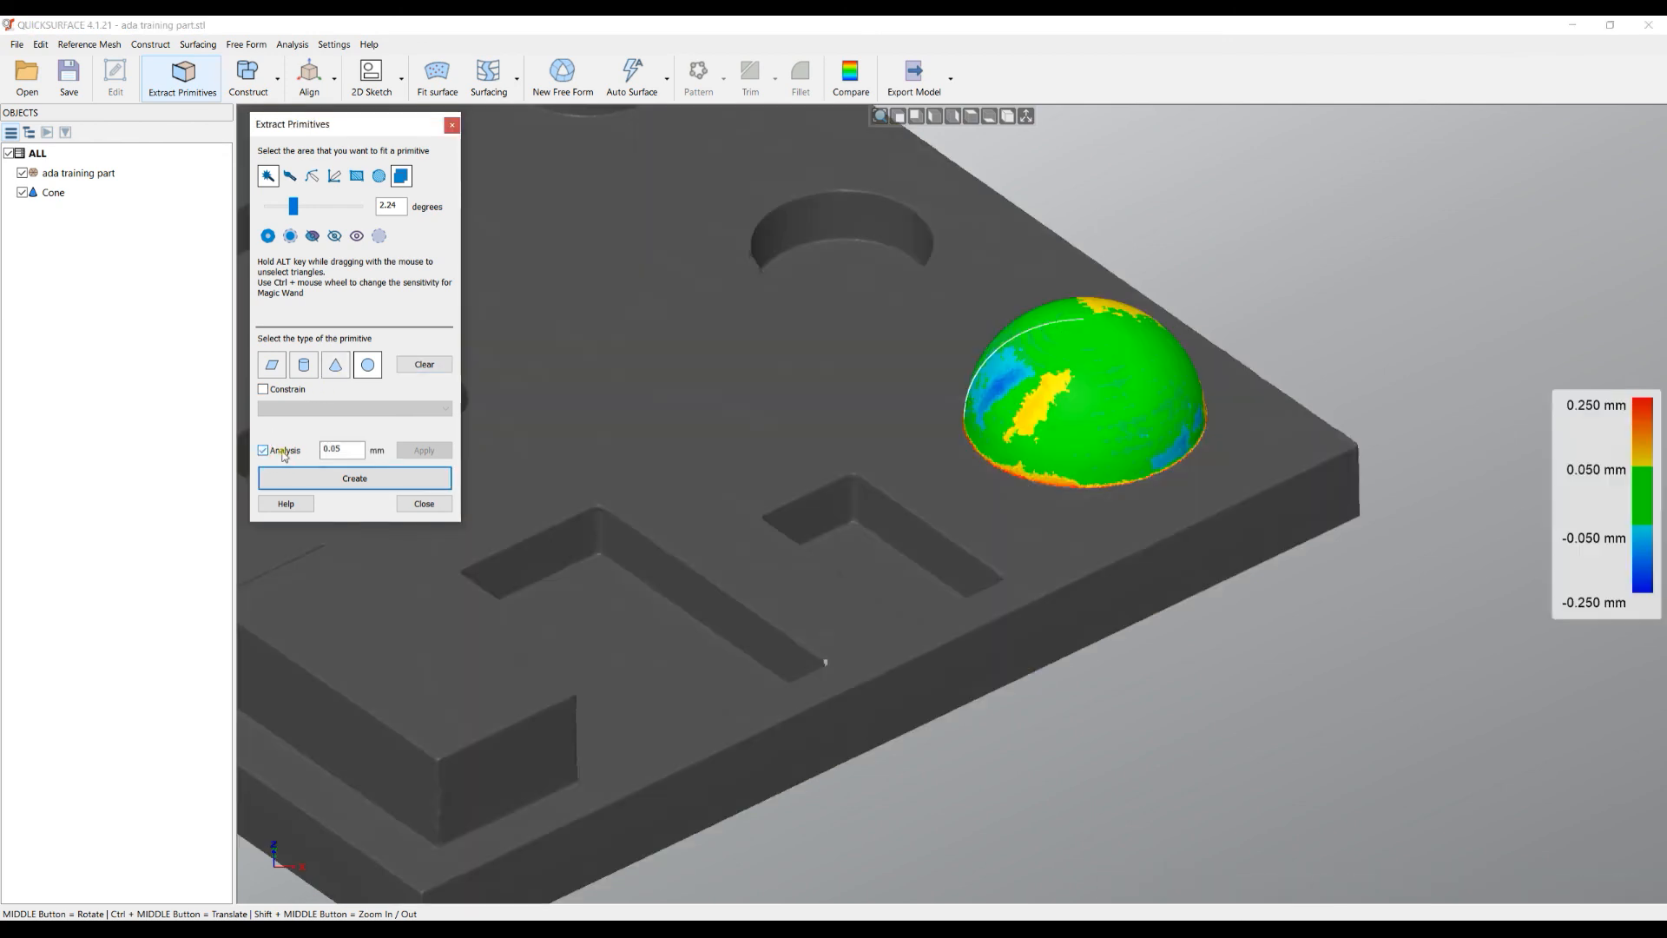
{"action": "scroll", "coordinate": [1112, 386], "scroll_direction": "up", "scroll_amount": 3}
{"action": "middle_click_drag", "start_coordinate": [1047, 338], "coordinate": [1096, 602]}
{"action": "middle_click_drag", "start_coordinate": [1073, 514], "coordinate": [1054, 334]}
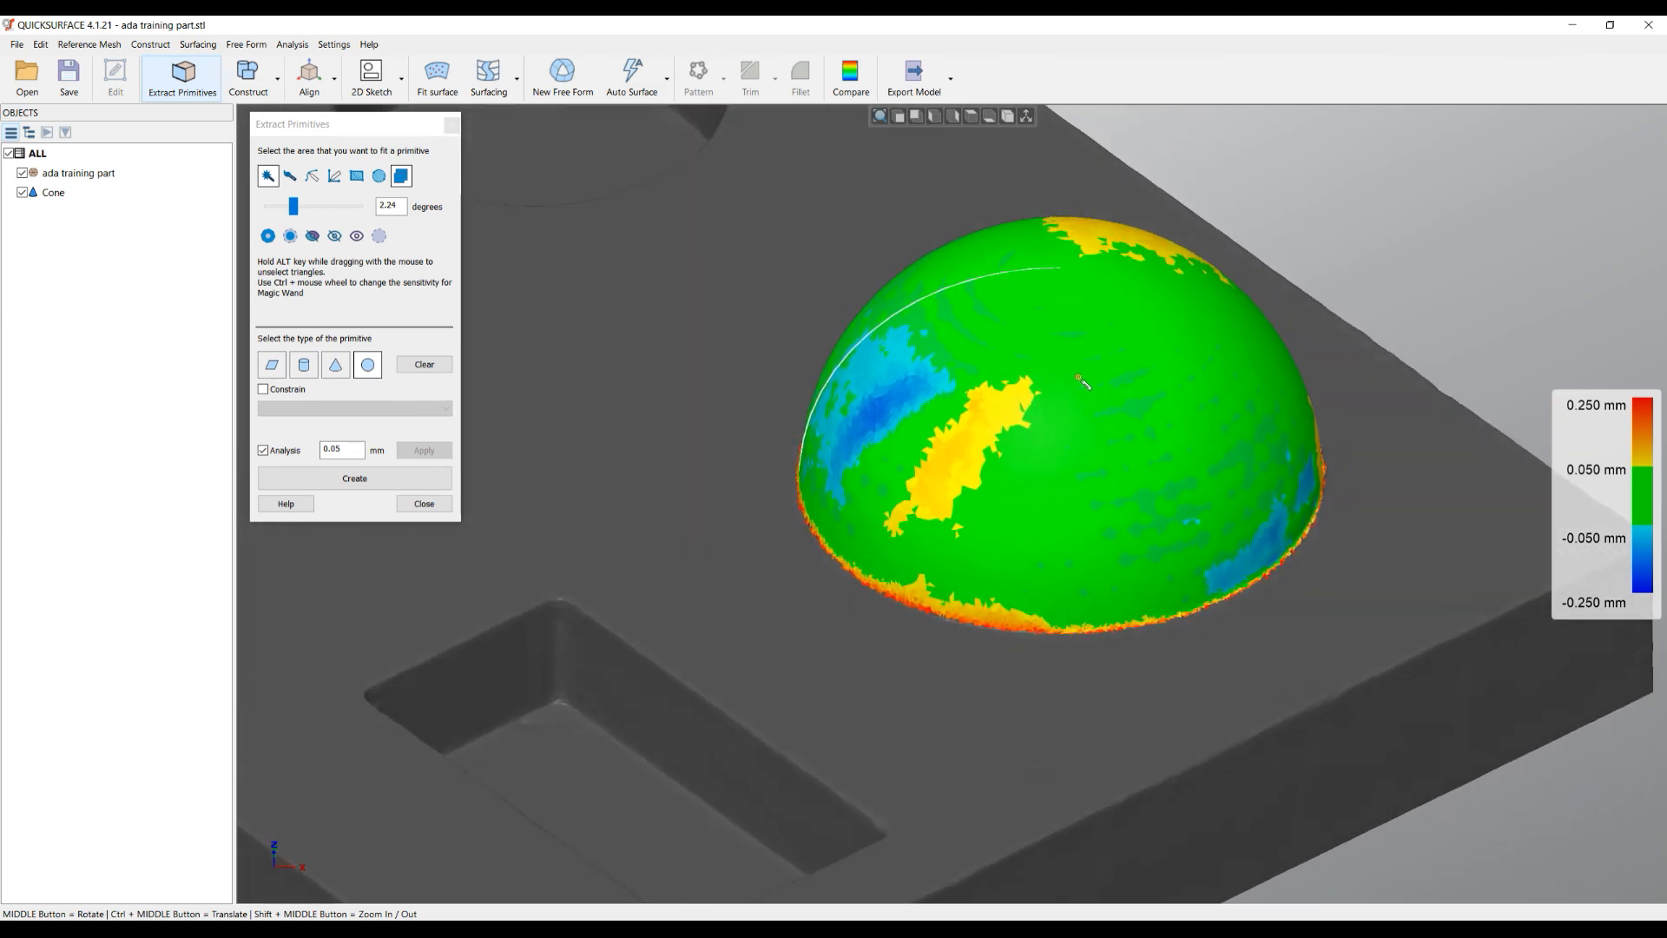